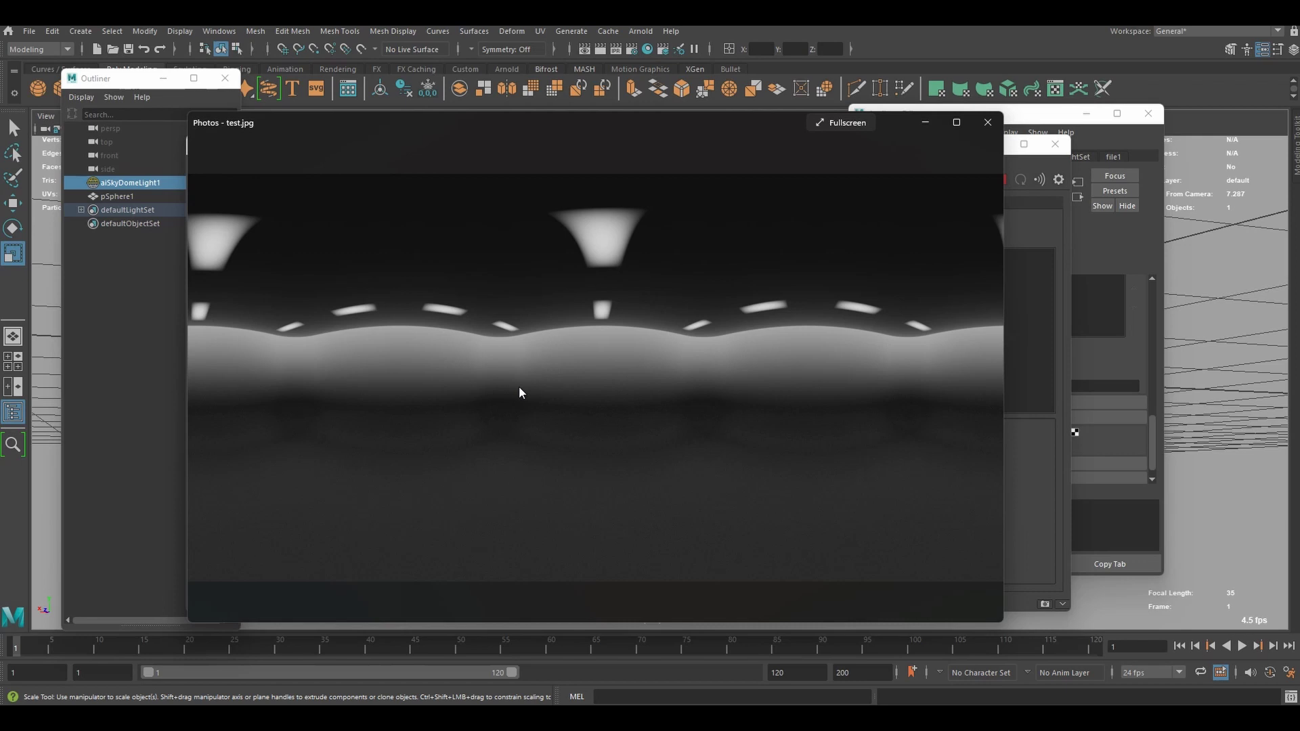
click(1040, 421)
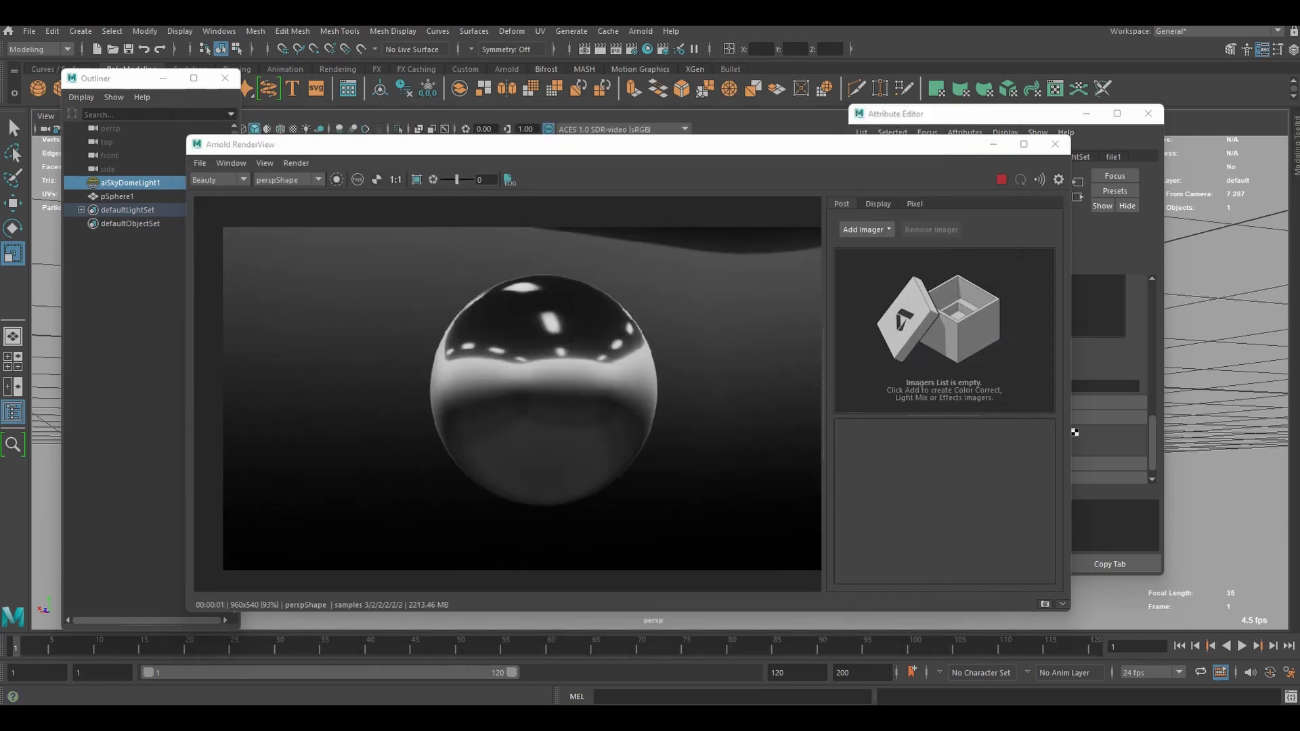
alt+drag(1268, 426, 1263, 471)
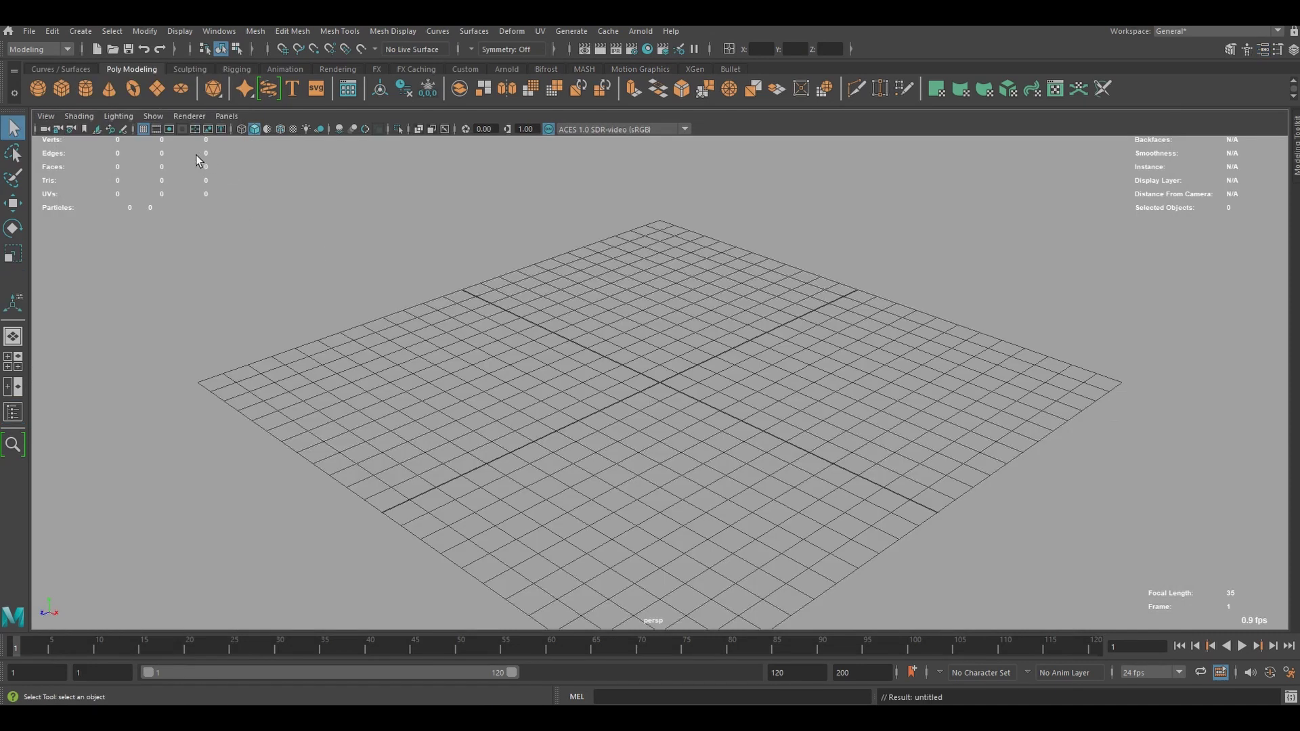
Create a polygon cube, scale it into a large, low box centred on the grid and raise it about 0.59 cm
click(61, 89)
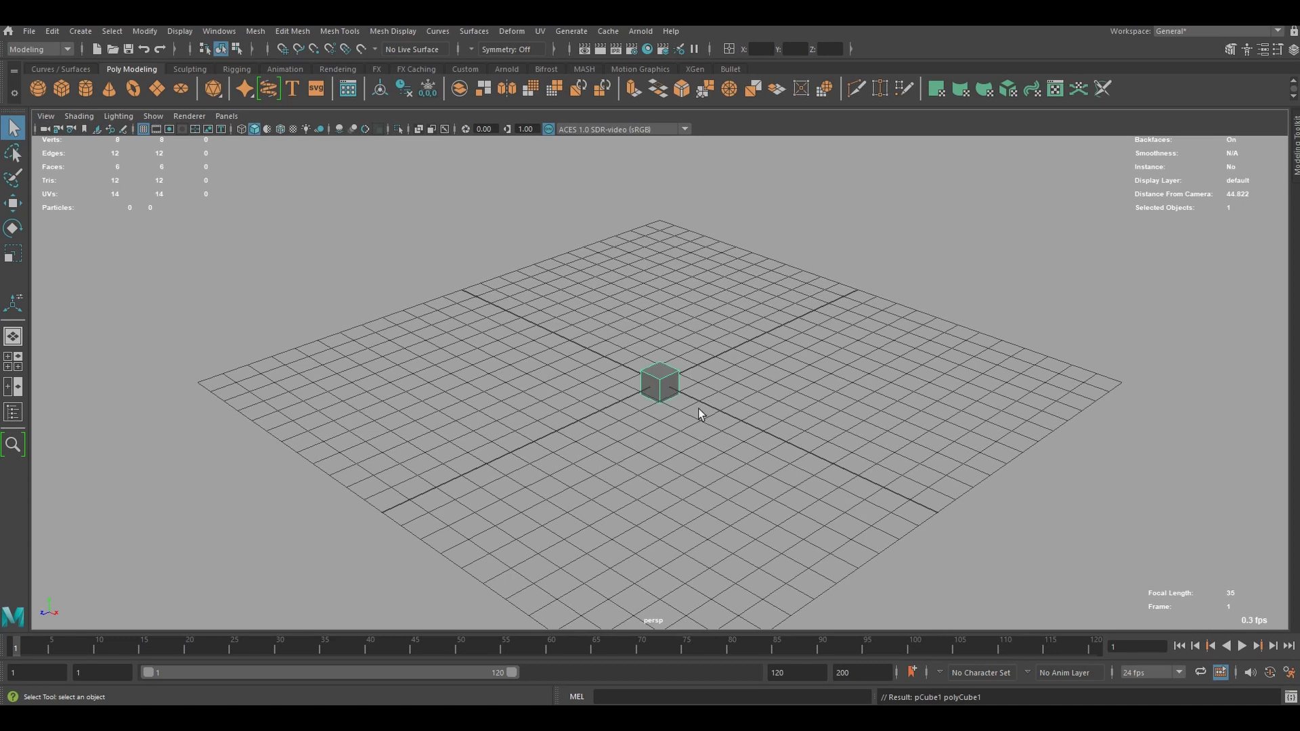
key(w)
key(r)
drag(661, 381, 756, 383)
drag(661, 413, 622, 445)
key(w)
drag(664, 331, 663, 316)
Delete the box's top face and return to object mode
right_click(632, 271)
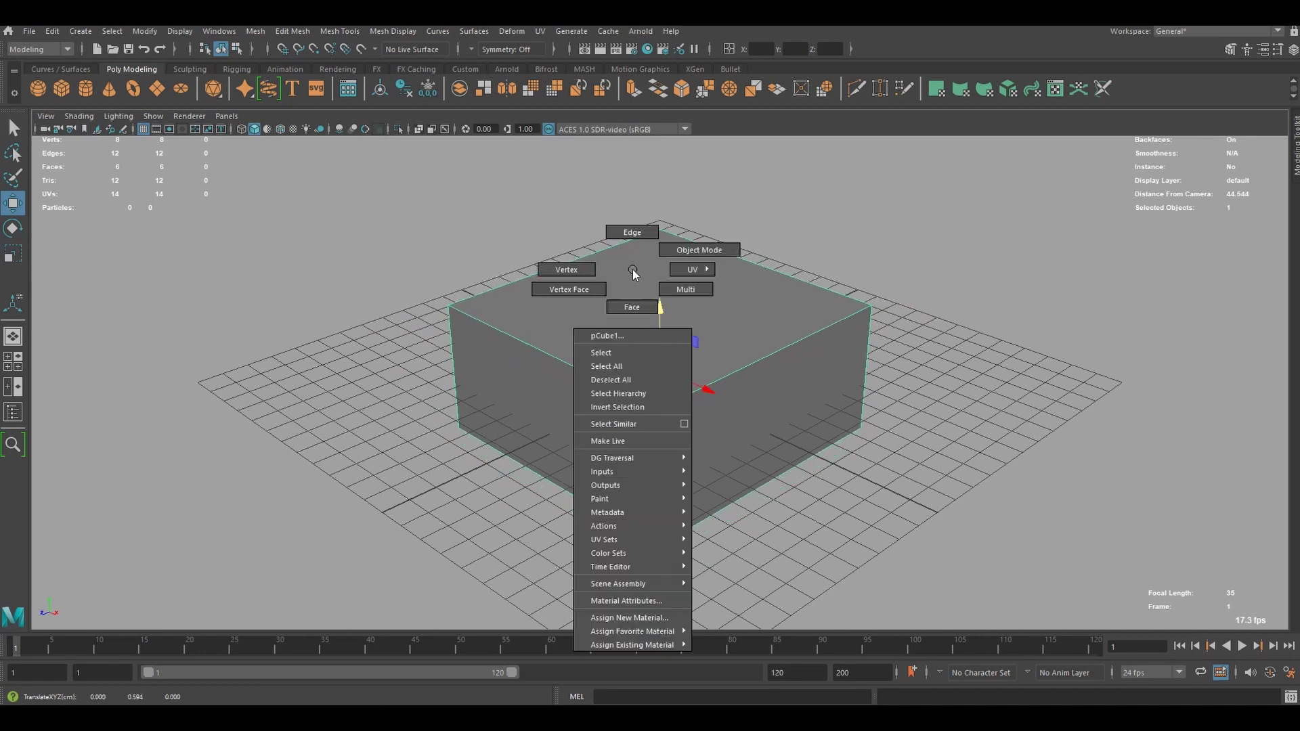
click(632, 307)
click(635, 352)
key(Delete)
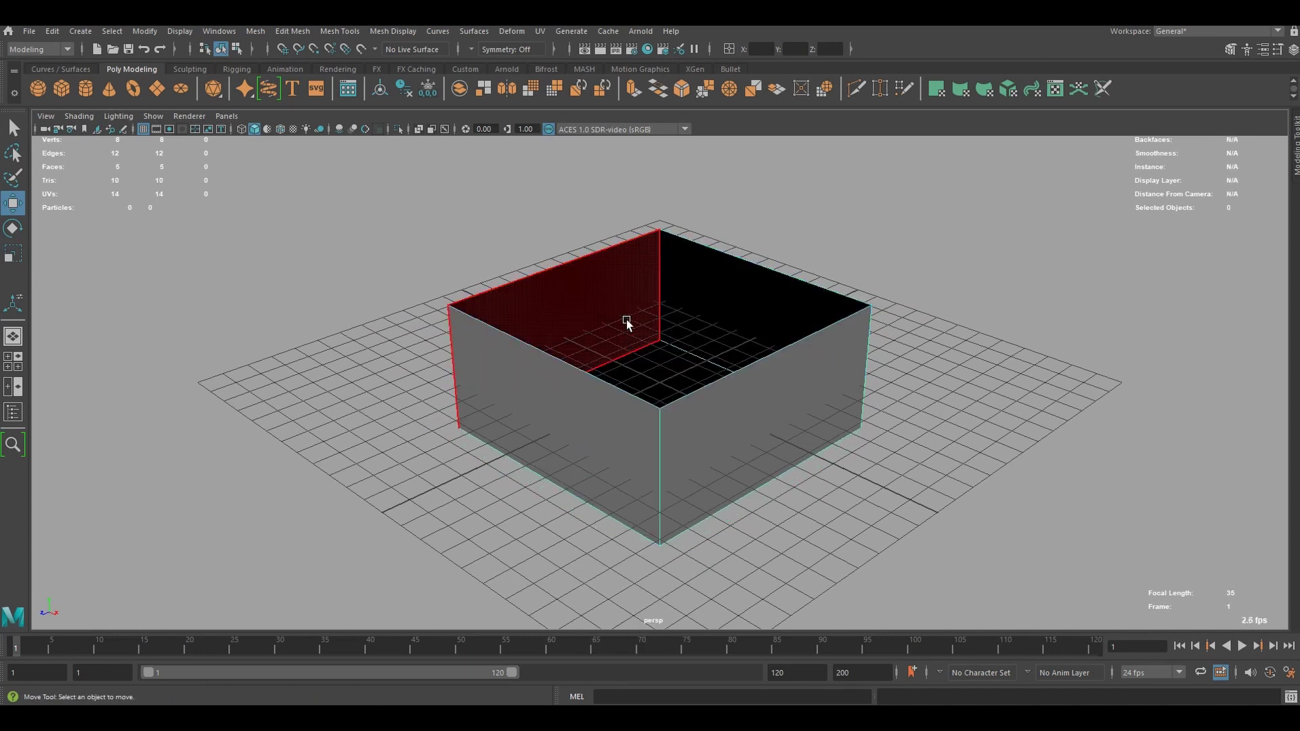
right_drag(627, 324, 669, 280)
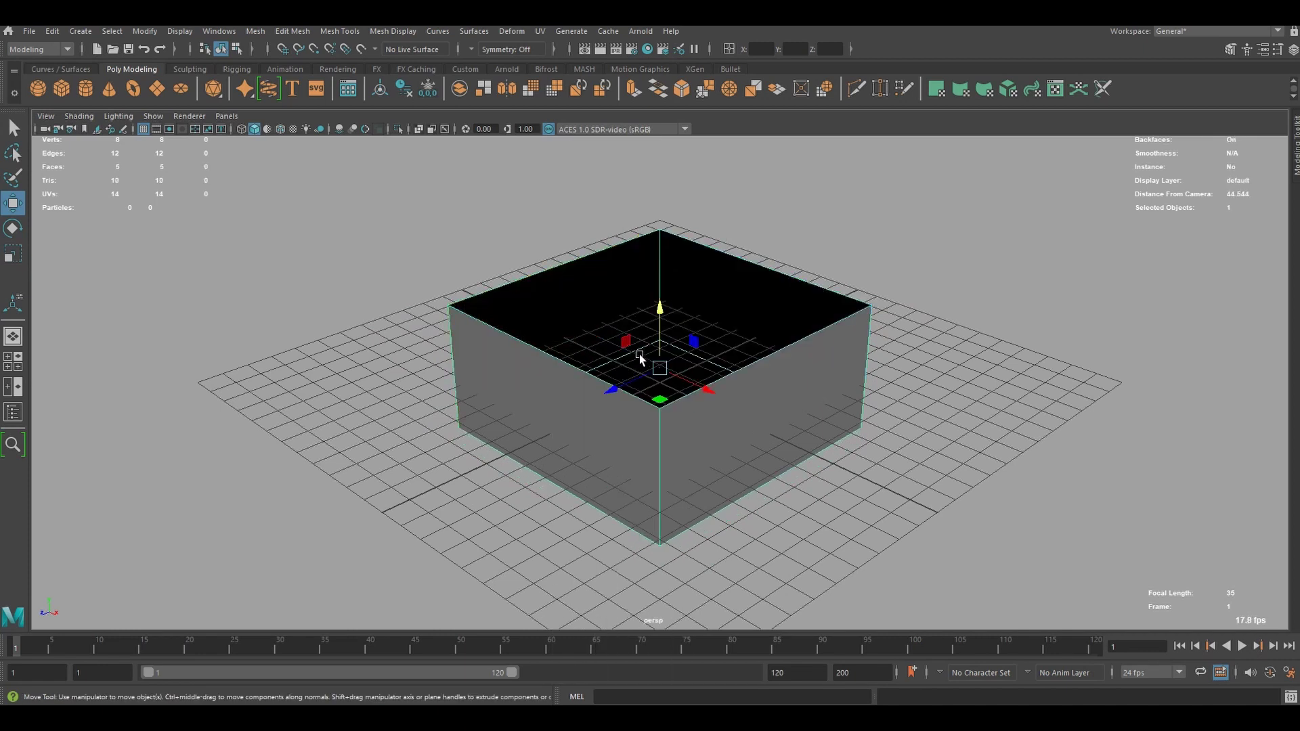
Bevel the open box with 9 segments and a fraction of about 0.23 to round its edges, and deselect it
key(ctrl+b)
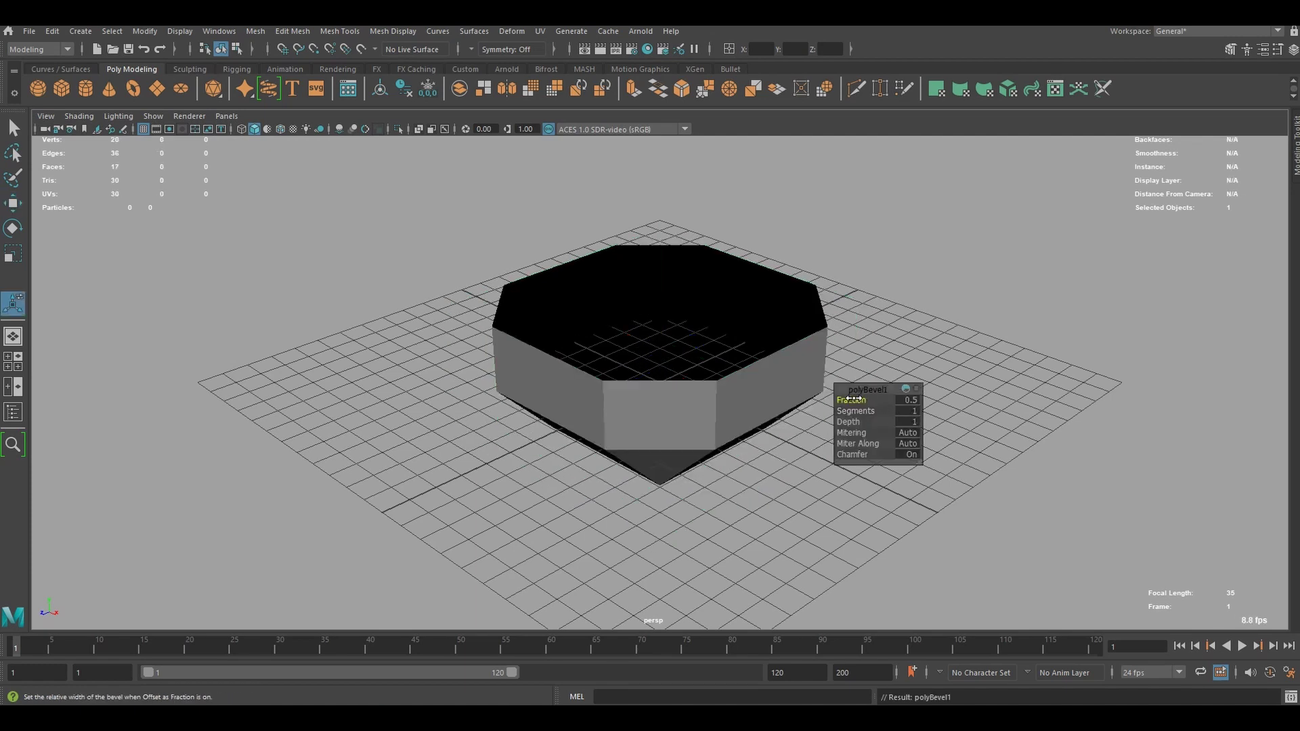
mouse_move(853, 399)
mouse_down()
mouse_move(835, 397)
mouse_move(884, 410)
mouse_move(839, 399)
mouse_up()
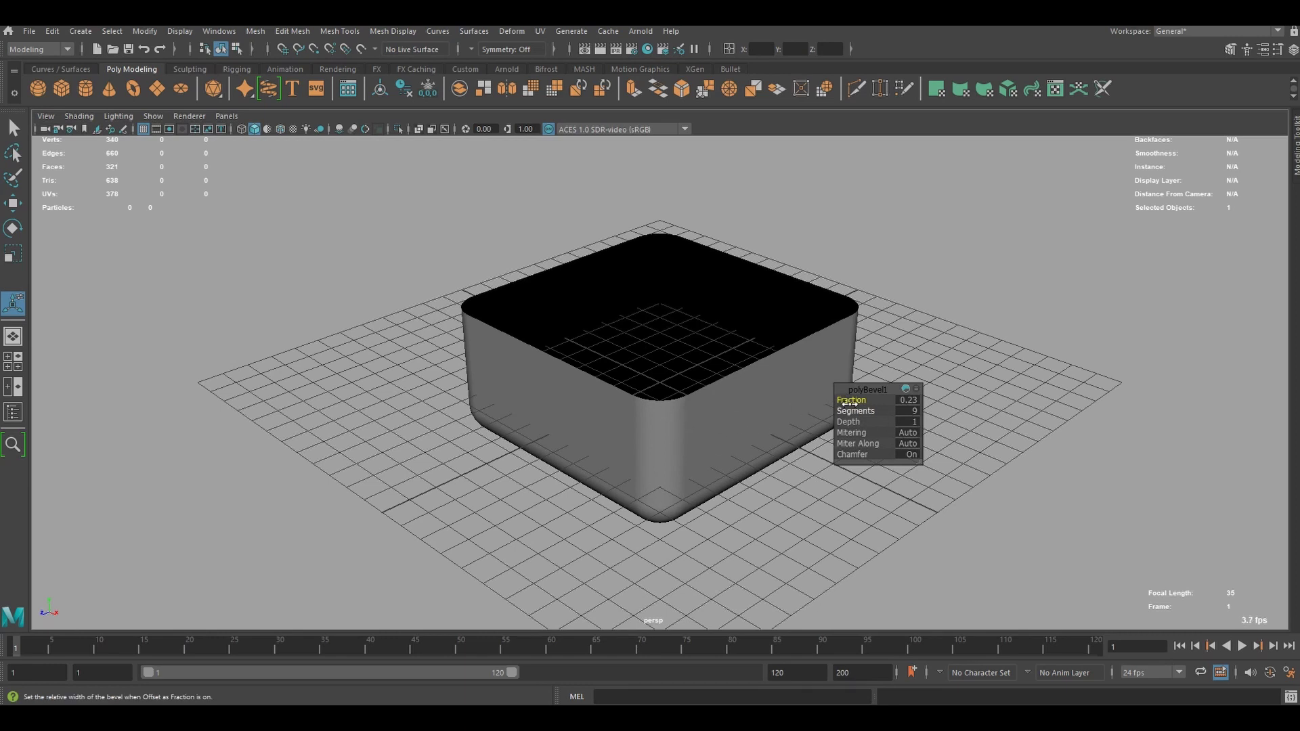
drag(849, 403, 840, 400)
right_click(607, 342)
click(968, 294)
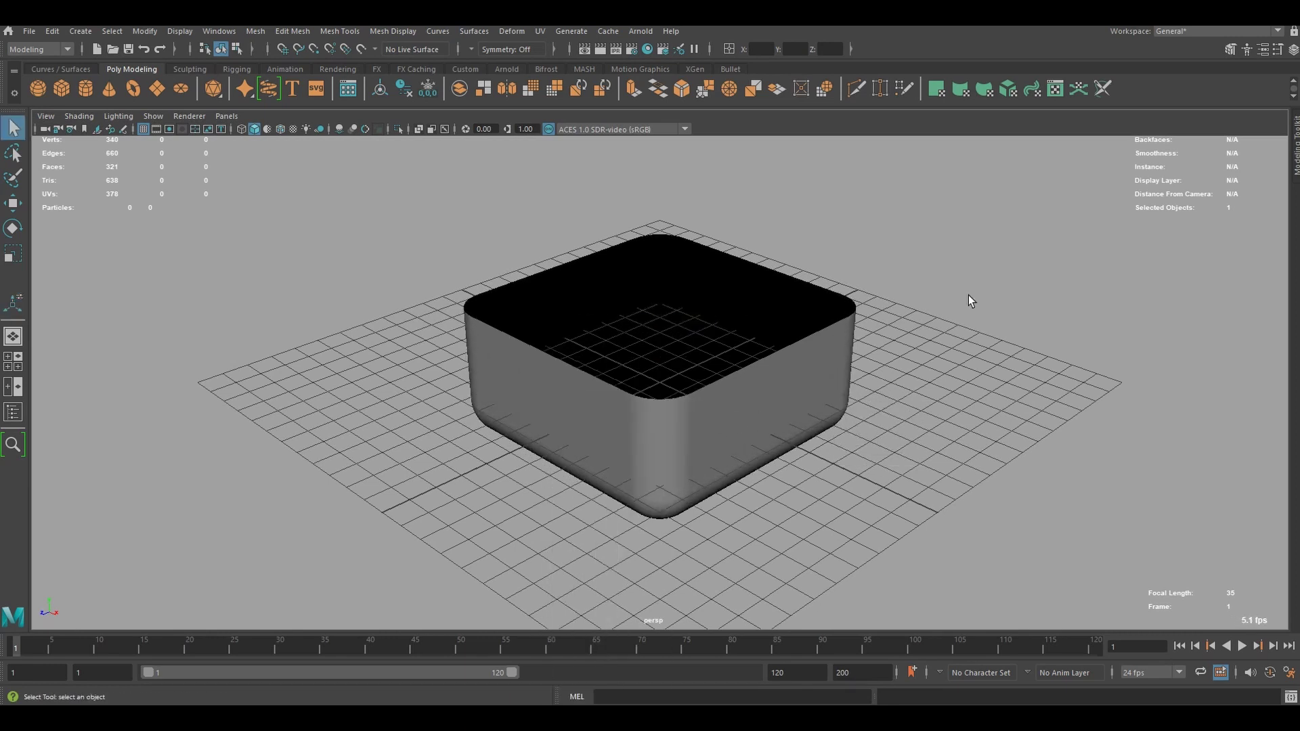
Select the box and turn on Two Sided Lighting so its inner faces are shaded in the viewport
alt+drag(968, 295, 605, 386)
alt+middle_drag(606, 385, 708, 342)
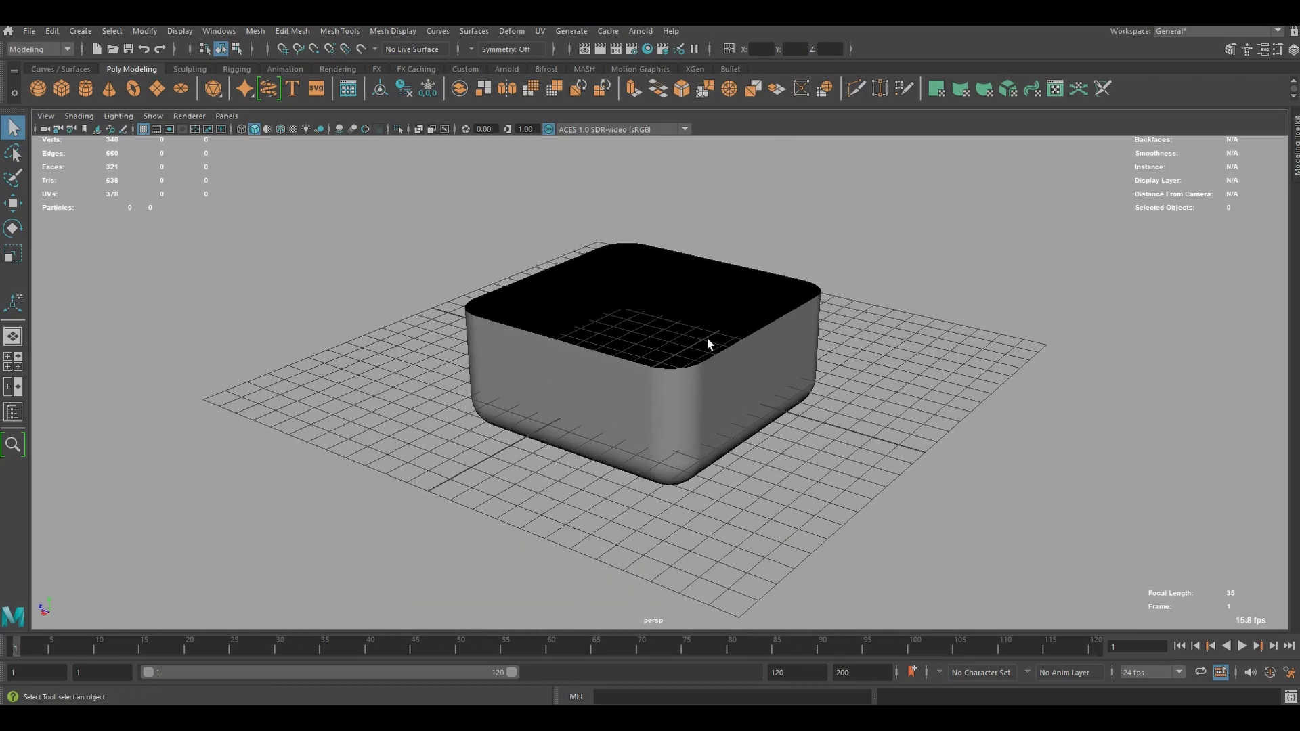
scroll(709, 342, up, 4)
alt+drag(866, 308, 815, 354)
scroll(815, 353, up, 3)
alt+middle_drag(854, 345, 786, 441)
alt+drag(786, 441, 693, 447)
click(764, 378)
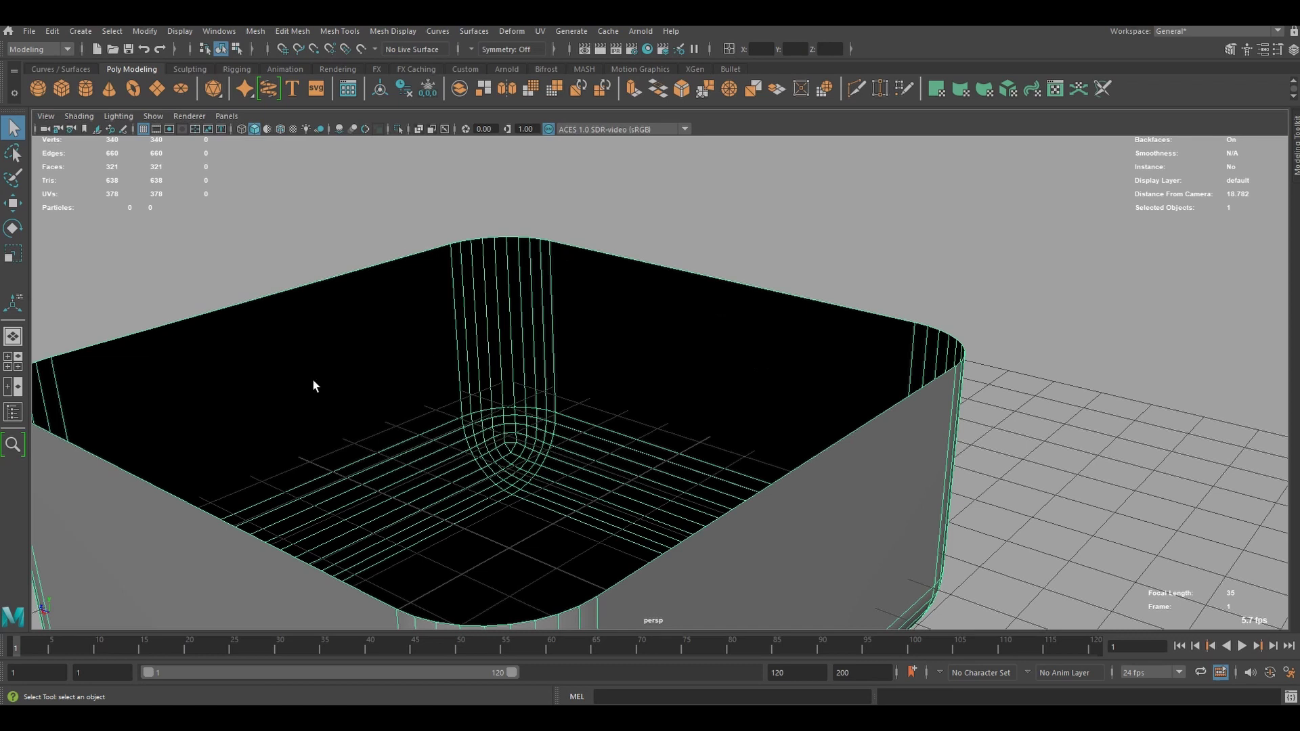
click(119, 115)
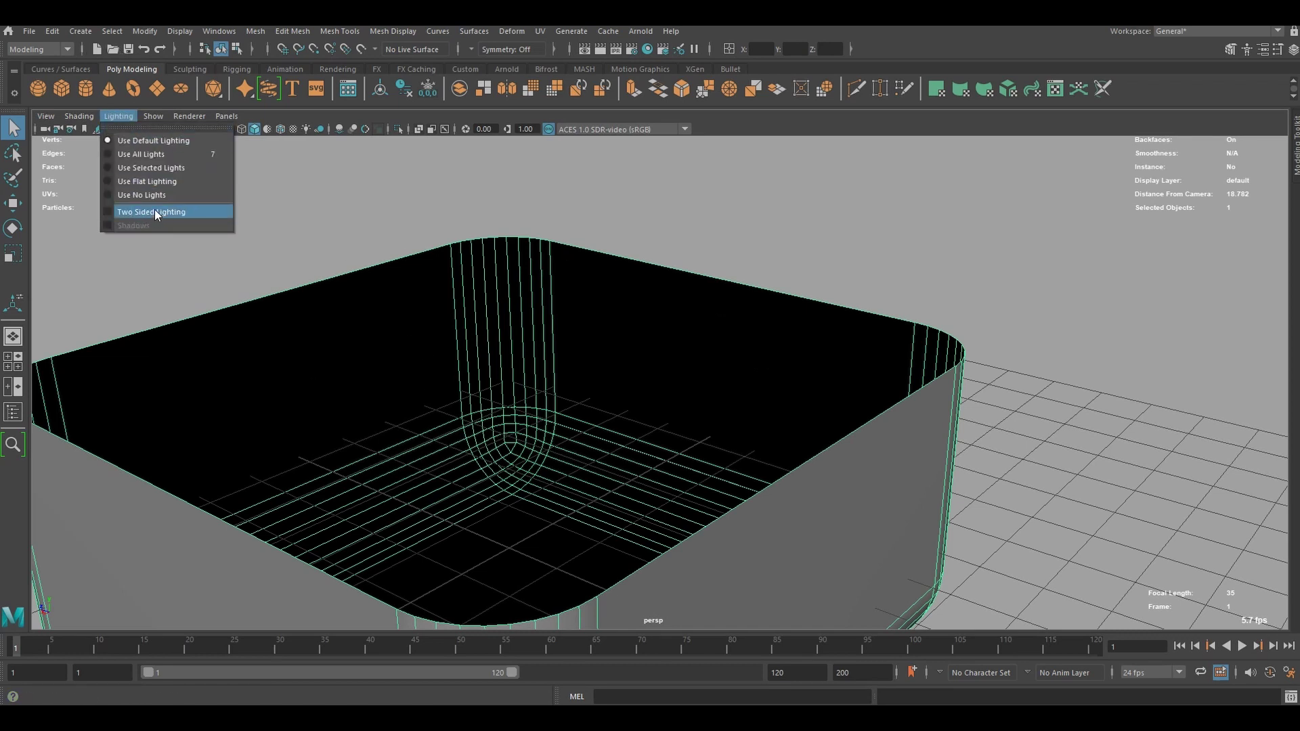
click(136, 212)
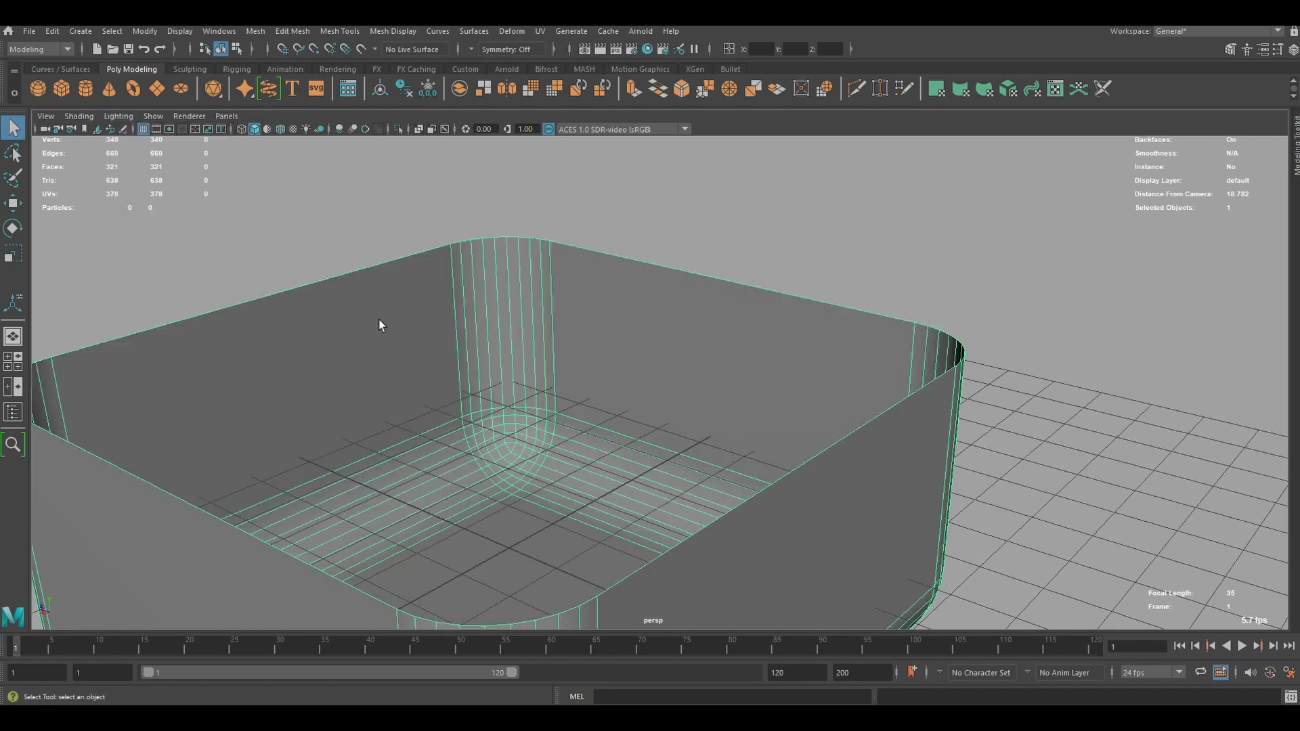
scroll(546, 290, up, 10)
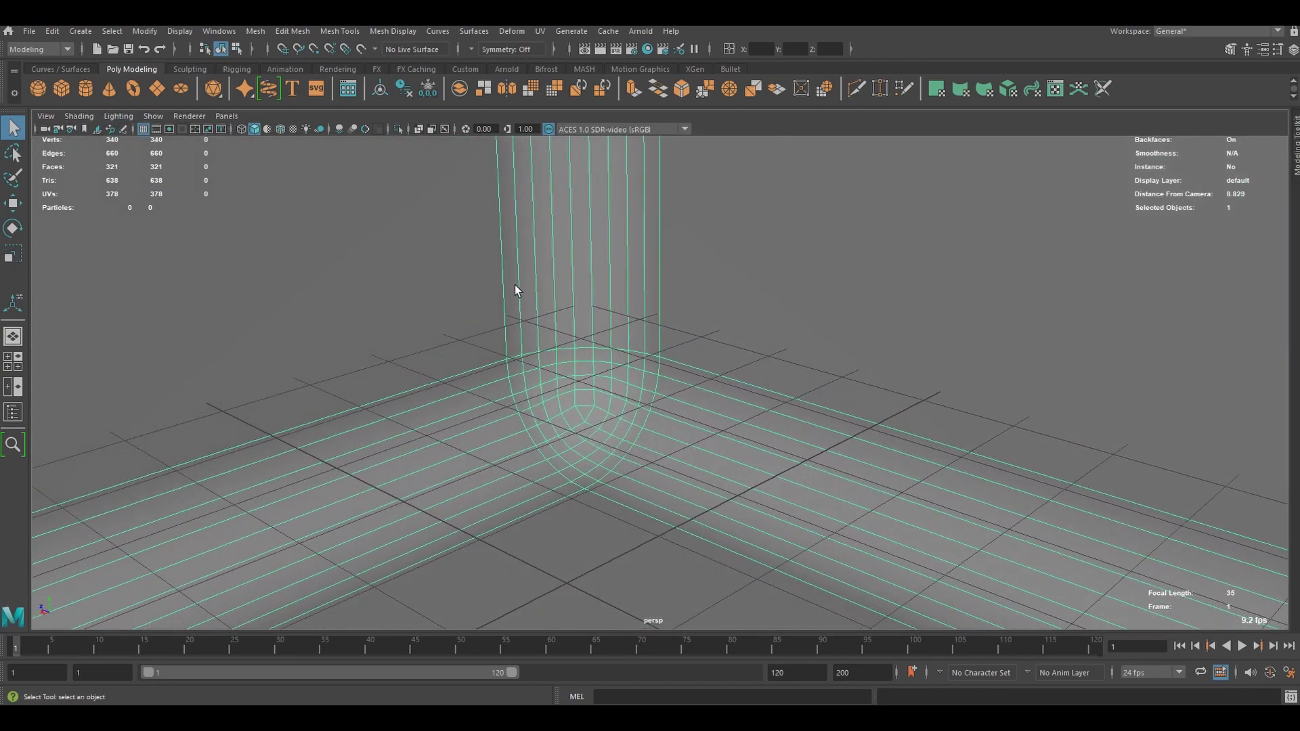
scroll(535, 289, down, 20)
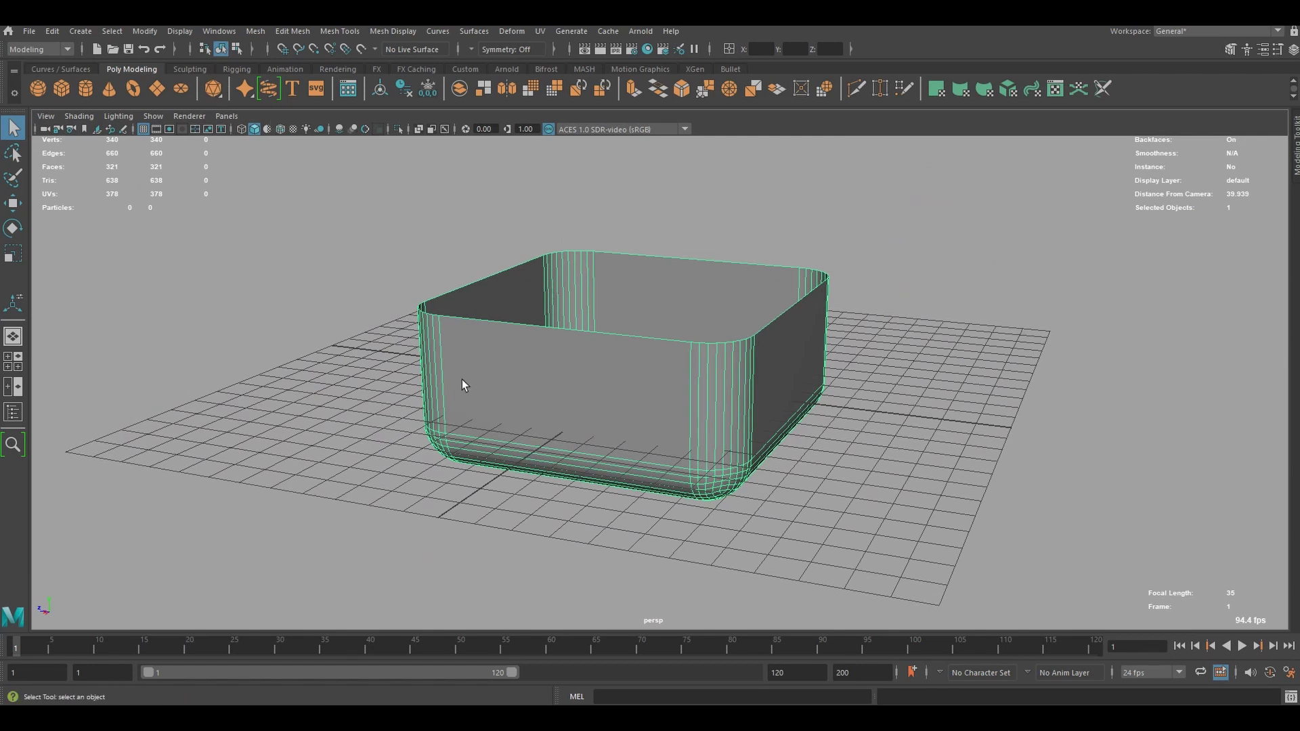
Switch to the orthographic front view and apply a Camera-based UV projection to the whole box
click(229, 116)
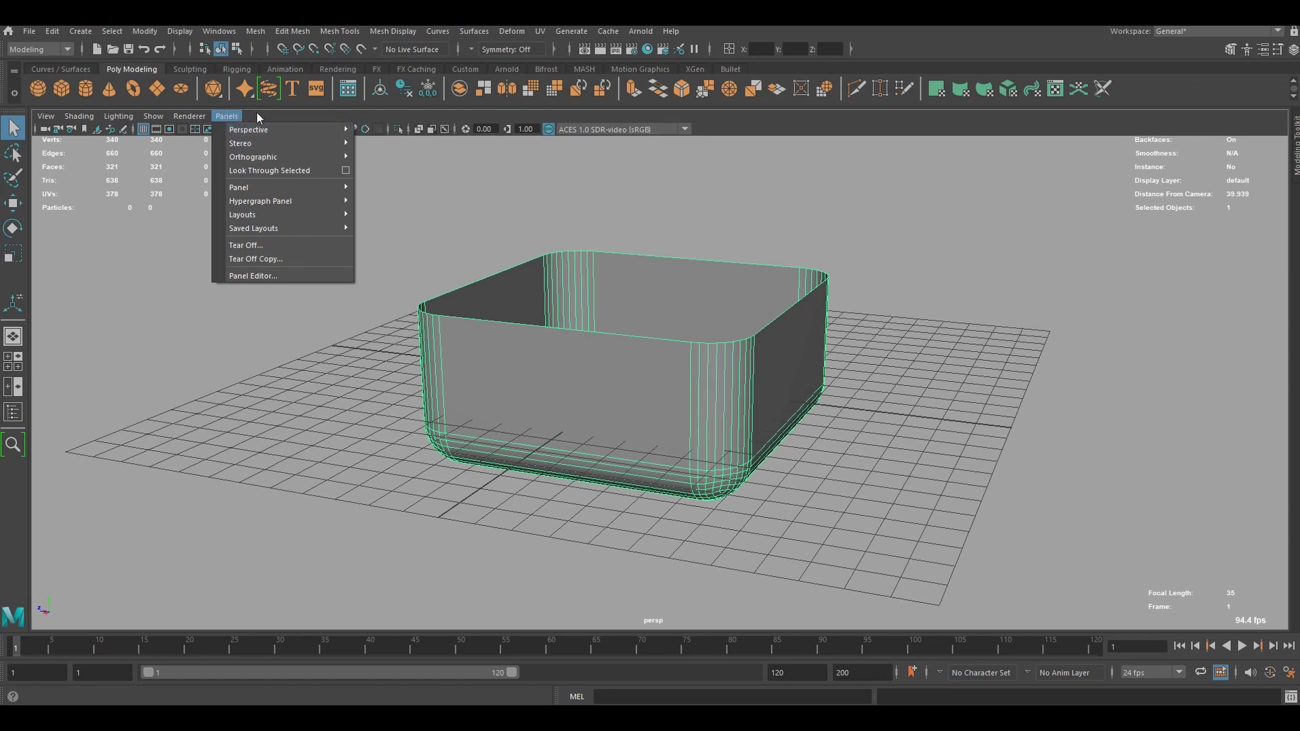
mouse_move(247, 157)
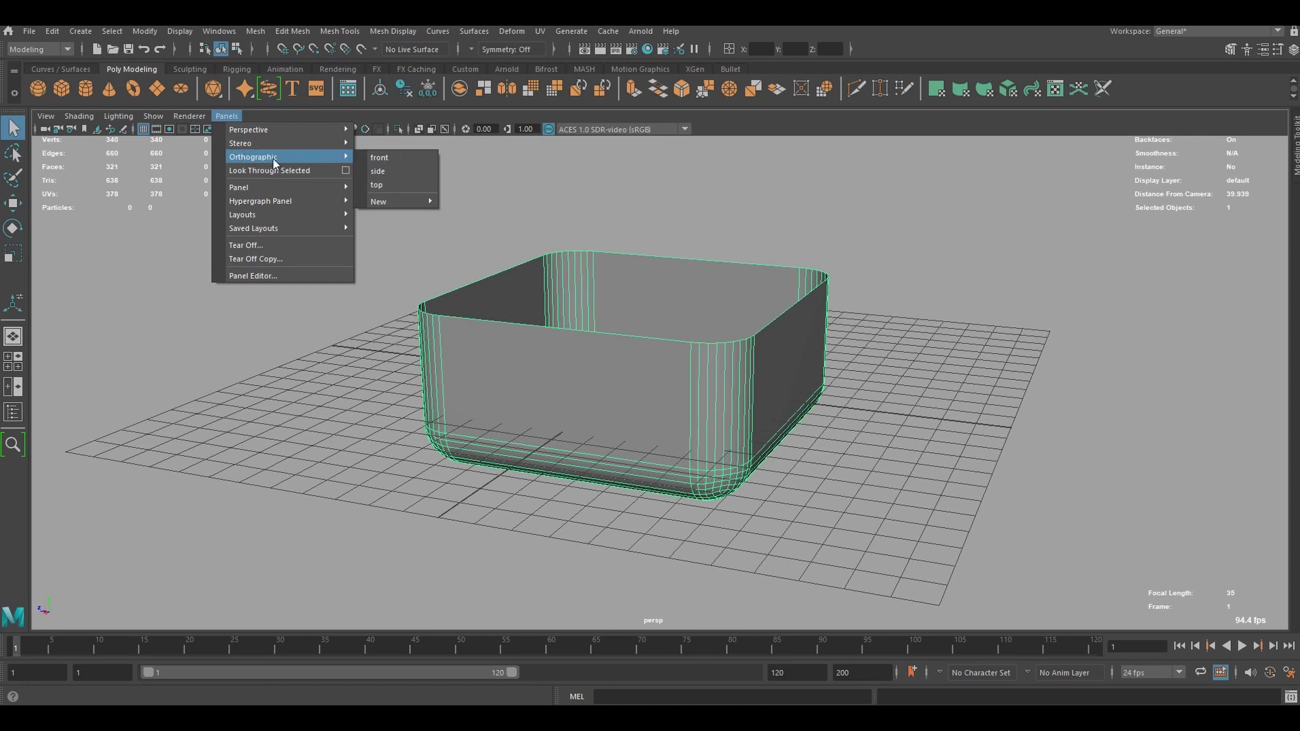
click(380, 158)
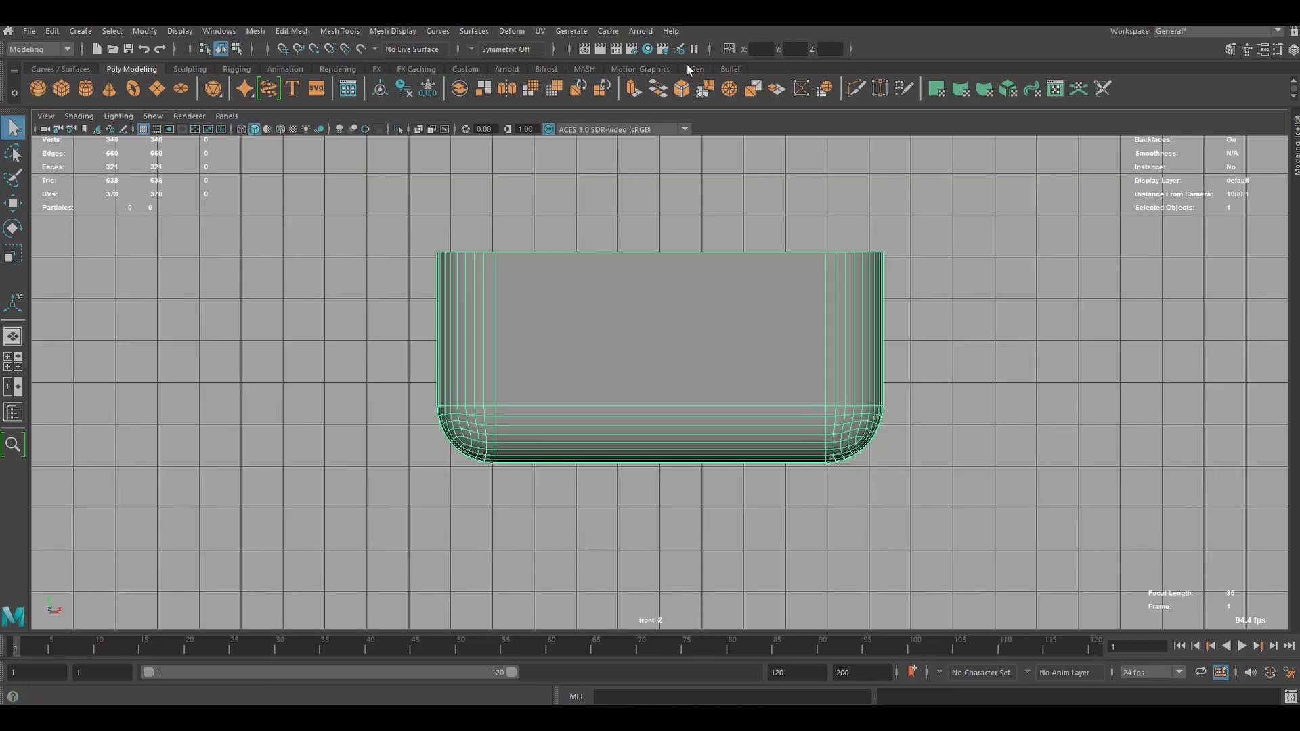
click(540, 31)
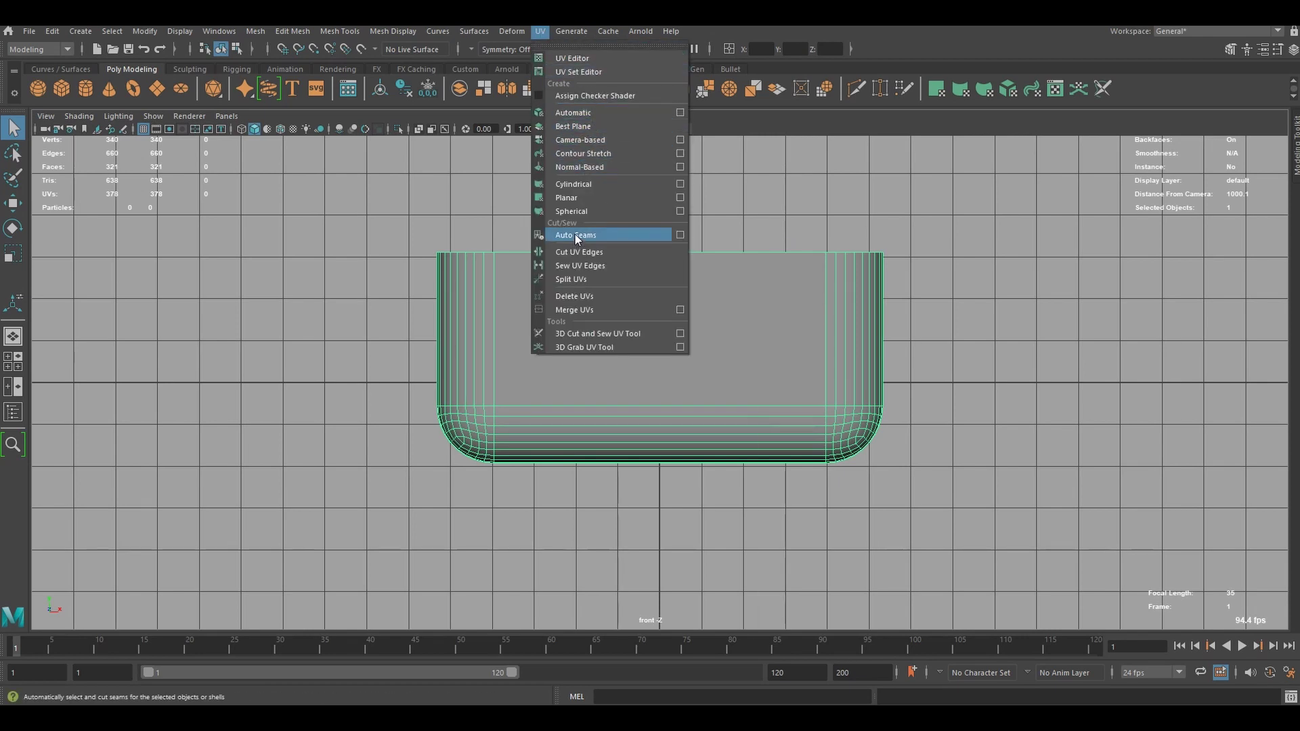
click(598, 141)
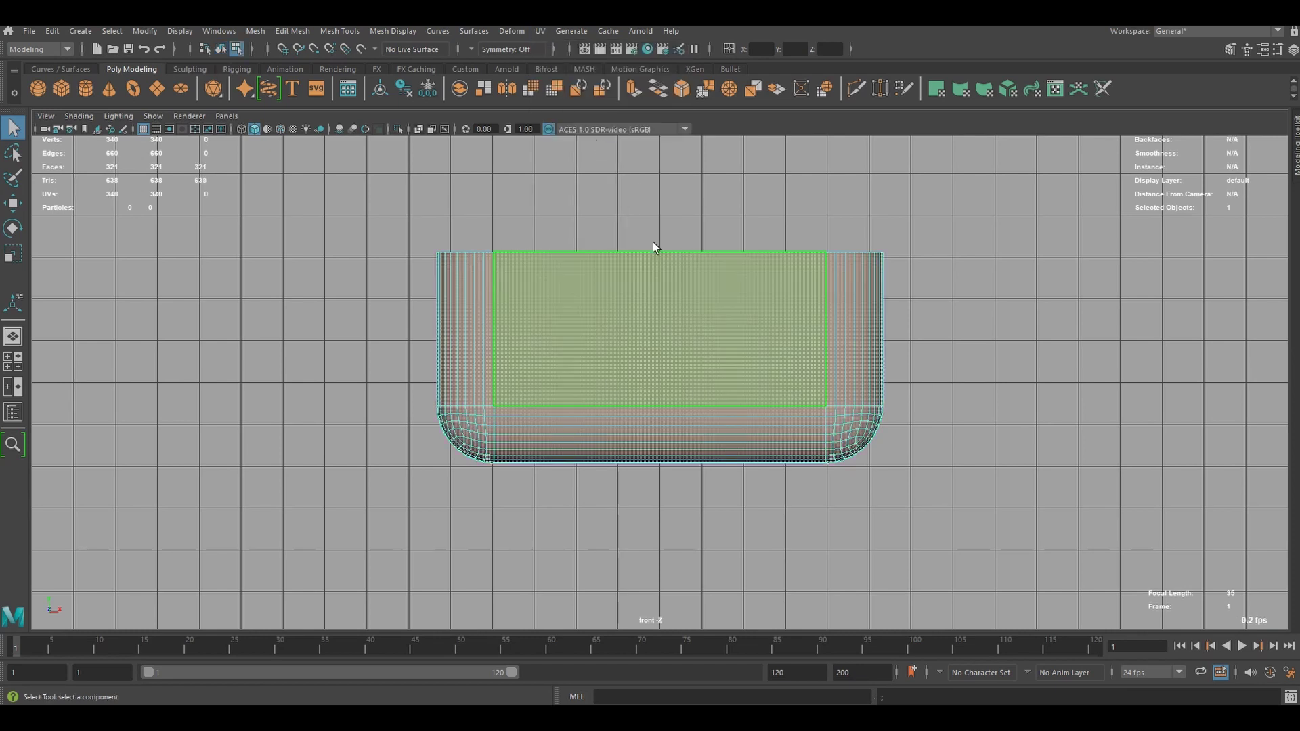
alt+middle_drag(652, 242, 604, 290)
right_click(590, 323)
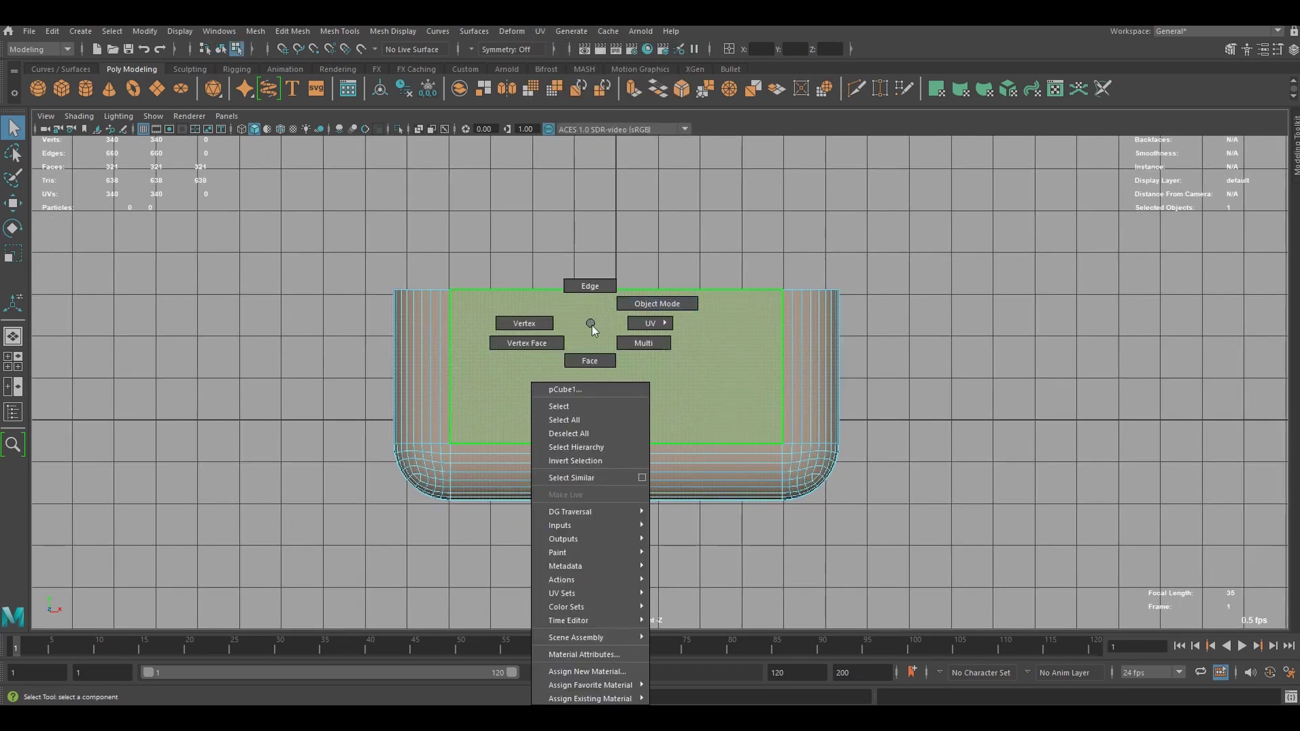
right_drag(579, 335, 589, 324)
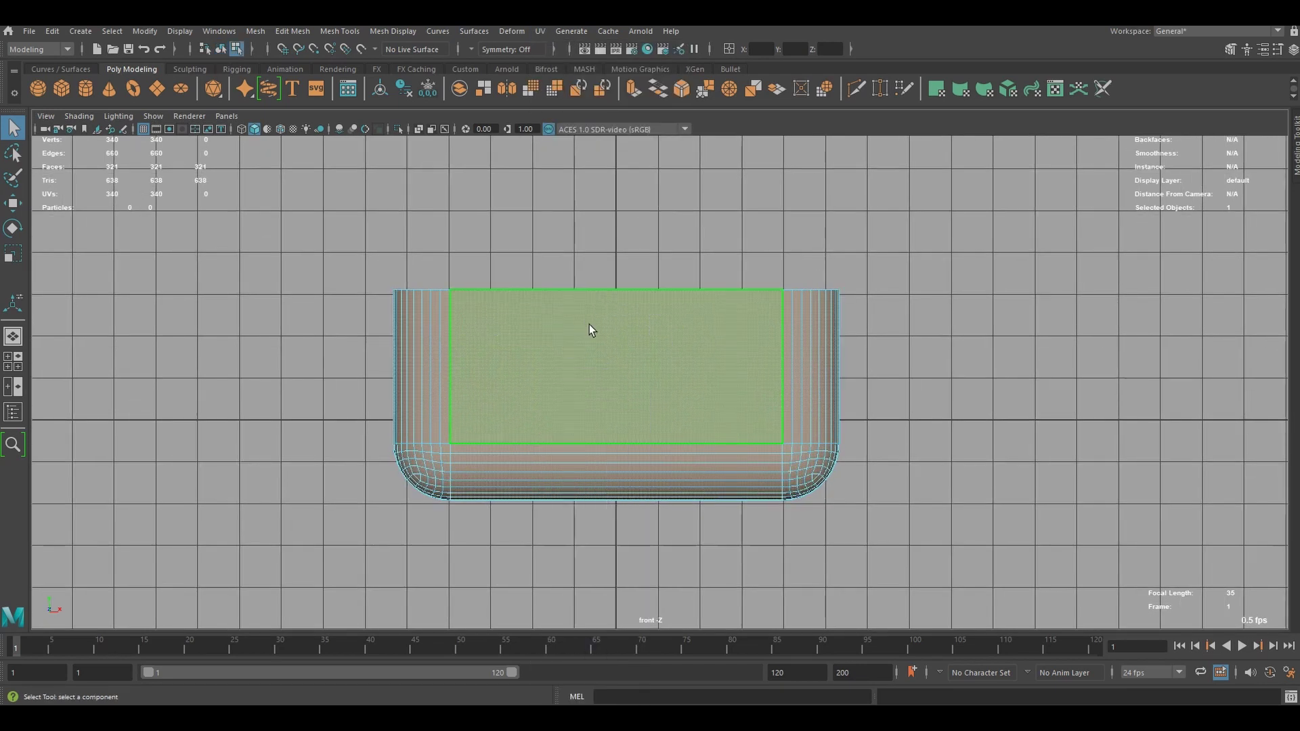
Check the box's projected UV layout in the UV Editor and return to object mode
click(1056, 88)
scroll(505, 340, down, 3)
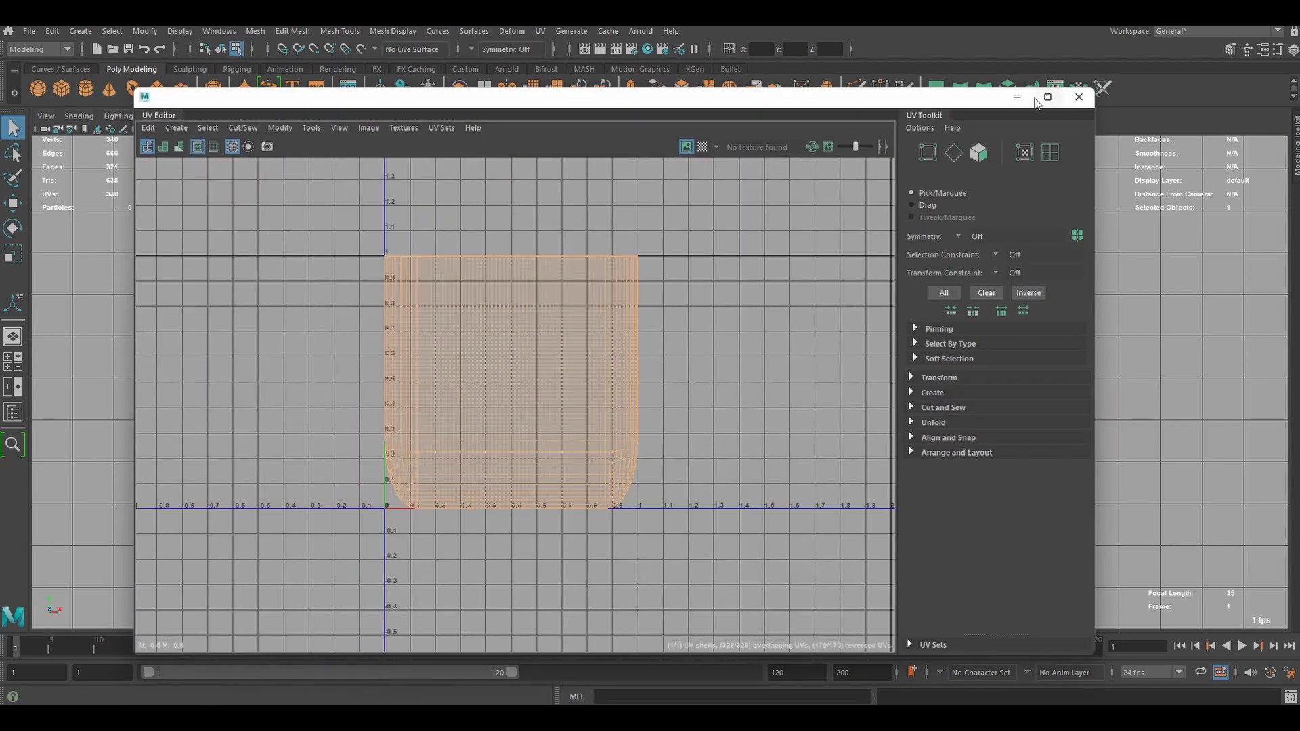
click(1079, 97)
right_click(587, 302)
click(626, 282)
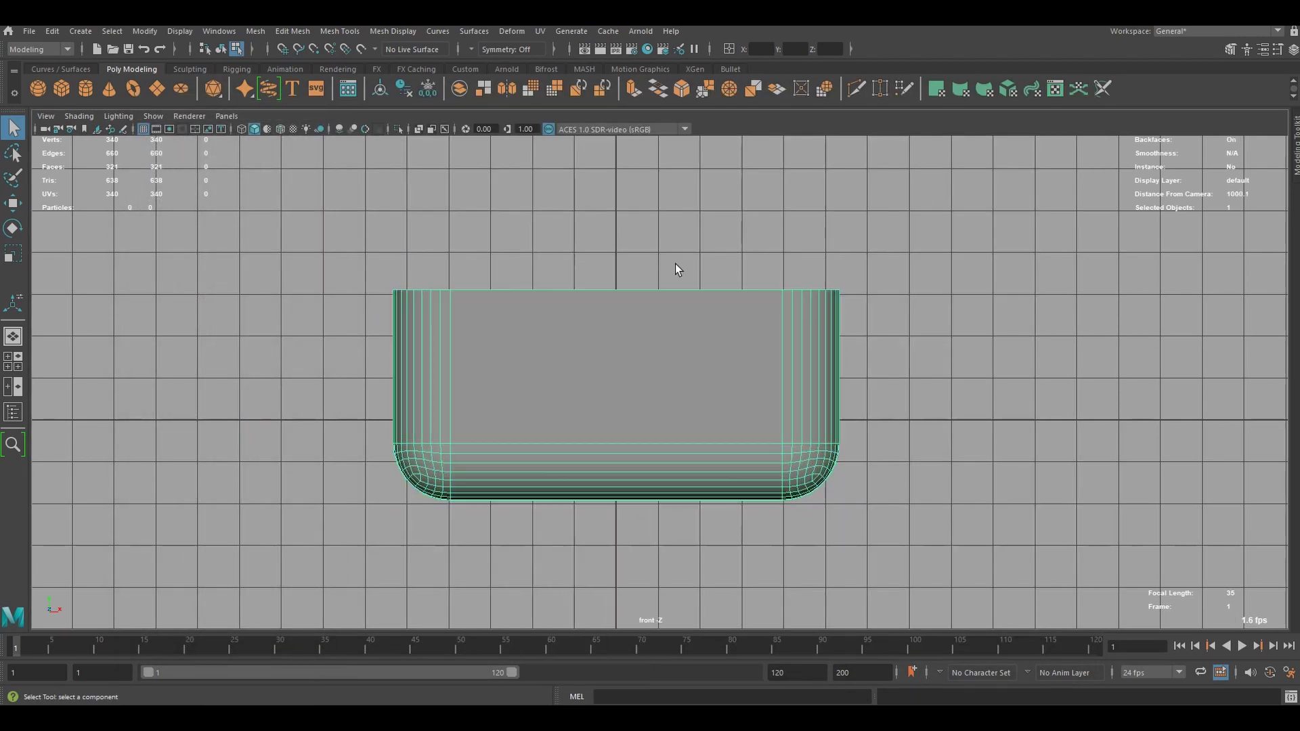
Return the viewport to the perspective view and frame the whole box from above
click(216, 117)
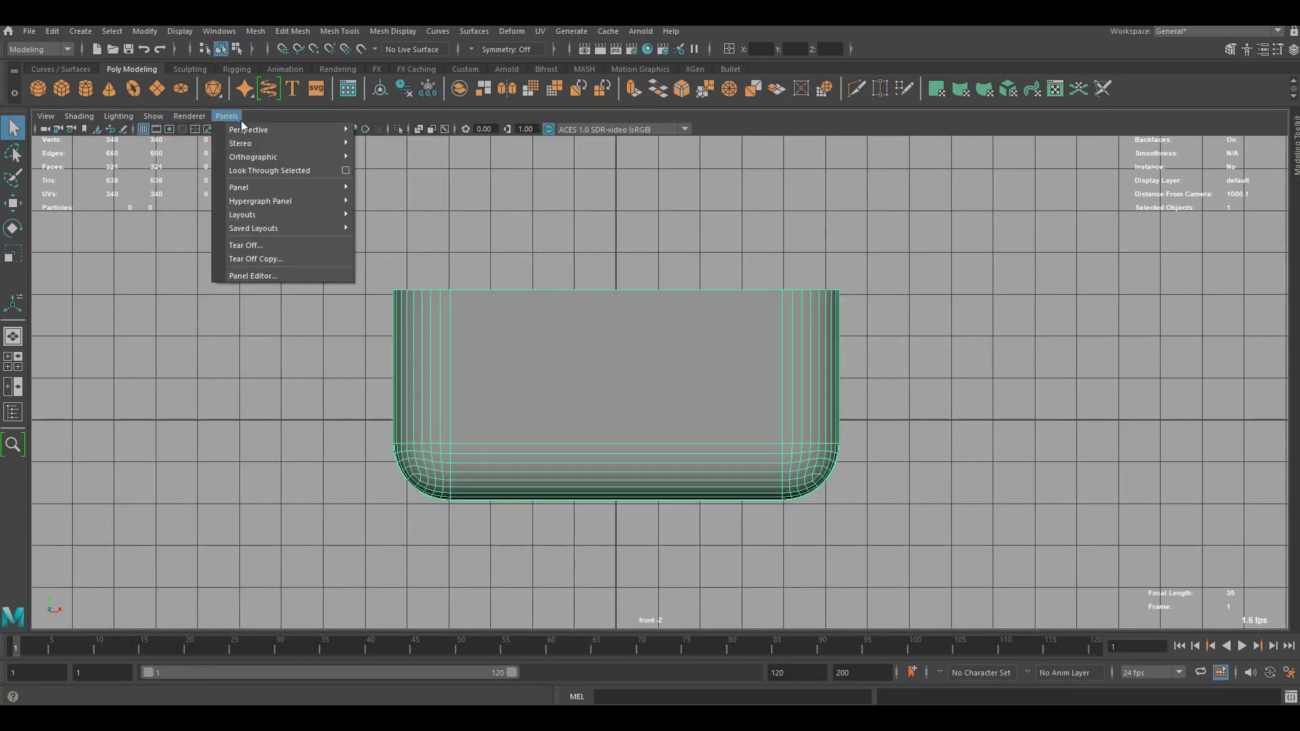
mouse_move(273, 130)
click(423, 132)
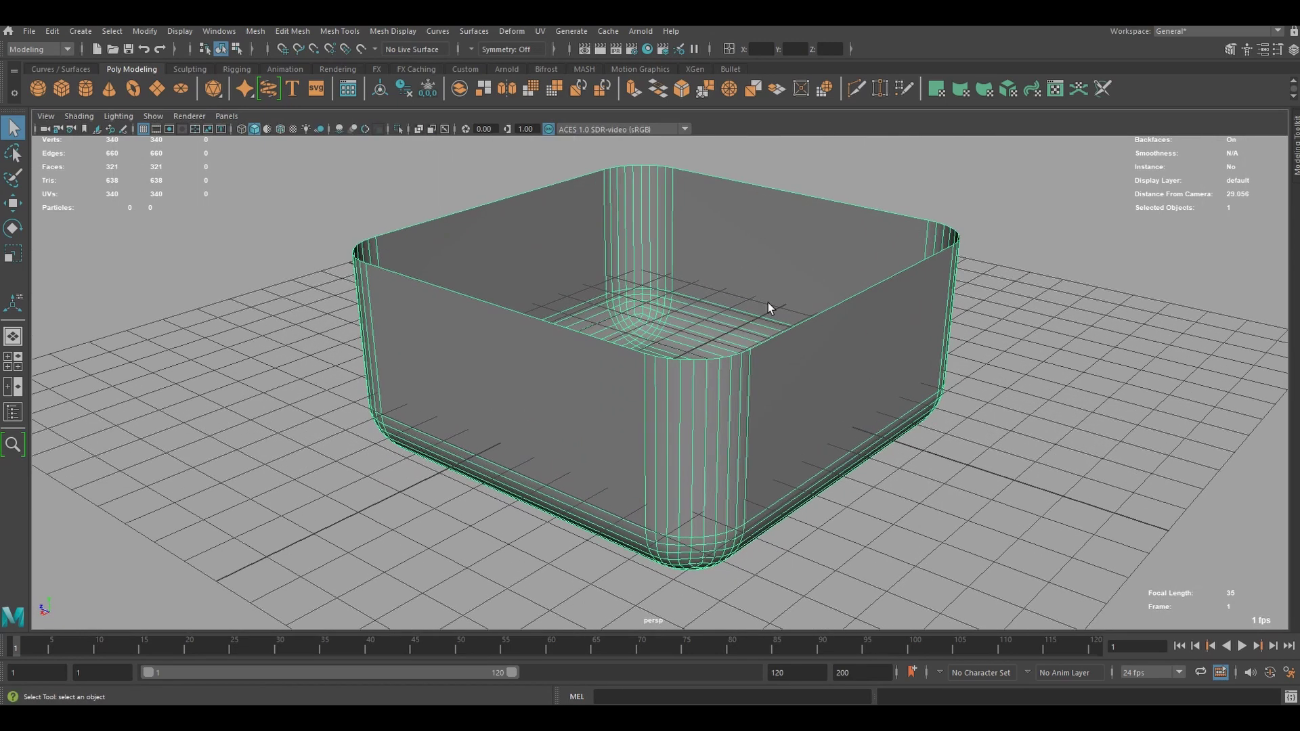
alt+middle_drag(767, 302, 660, 327)
alt+middle_drag(655, 141, 605, 160)
alt+middle_drag(542, 224, 601, 185)
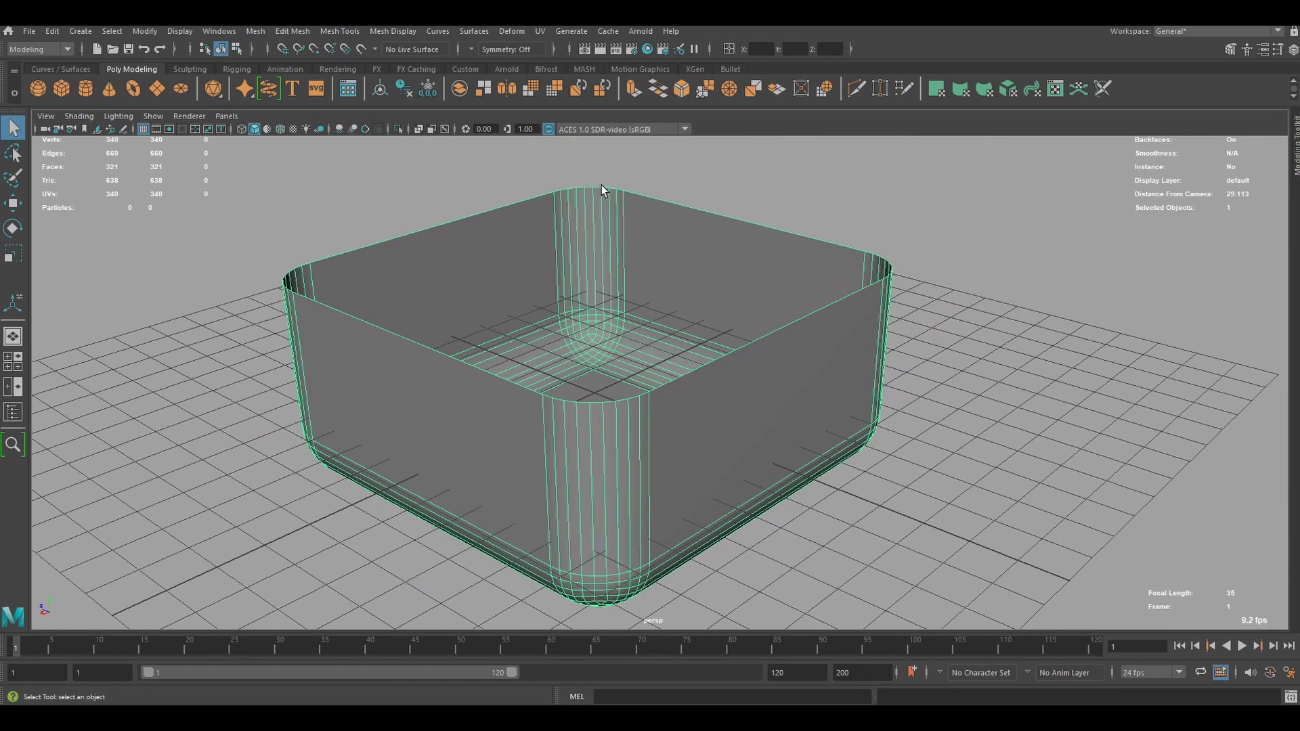
Assign a new Arnold aiStandardSurface material to the box
right_drag(514, 265, 540, 618)
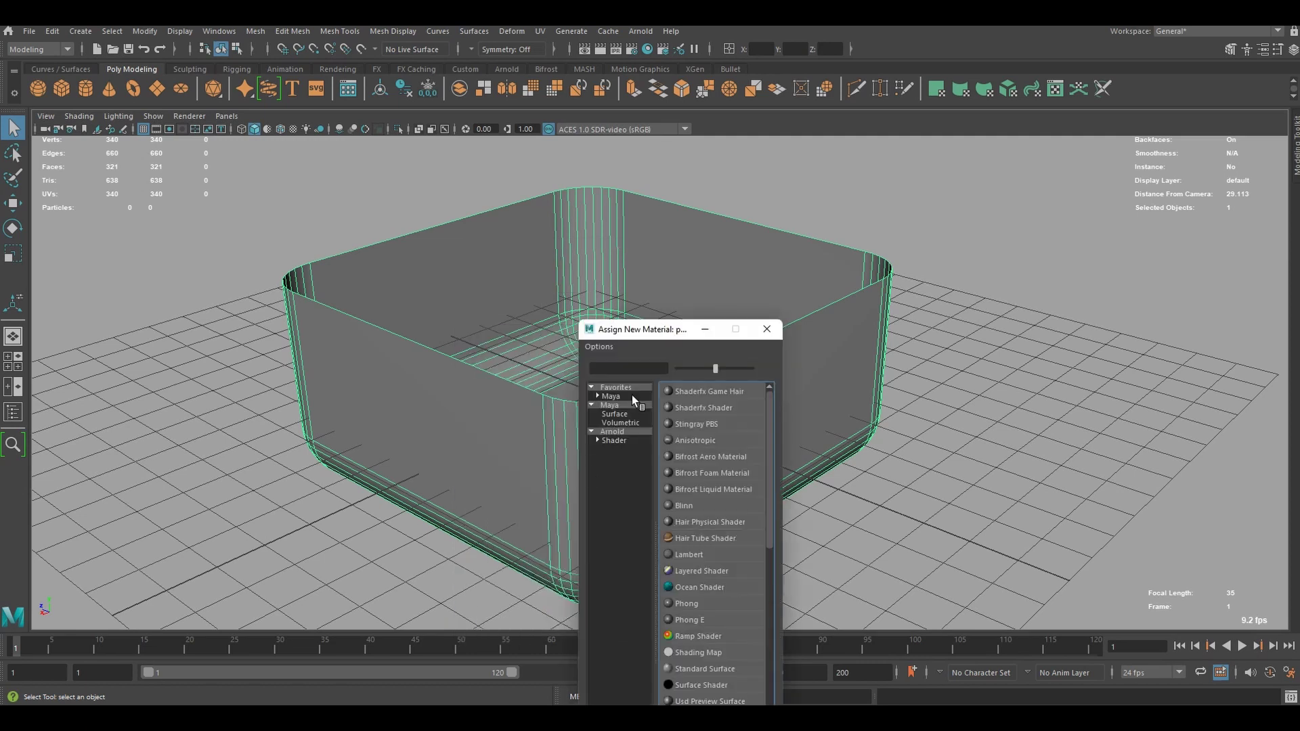
click(613, 440)
drag(656, 339, 362, 153)
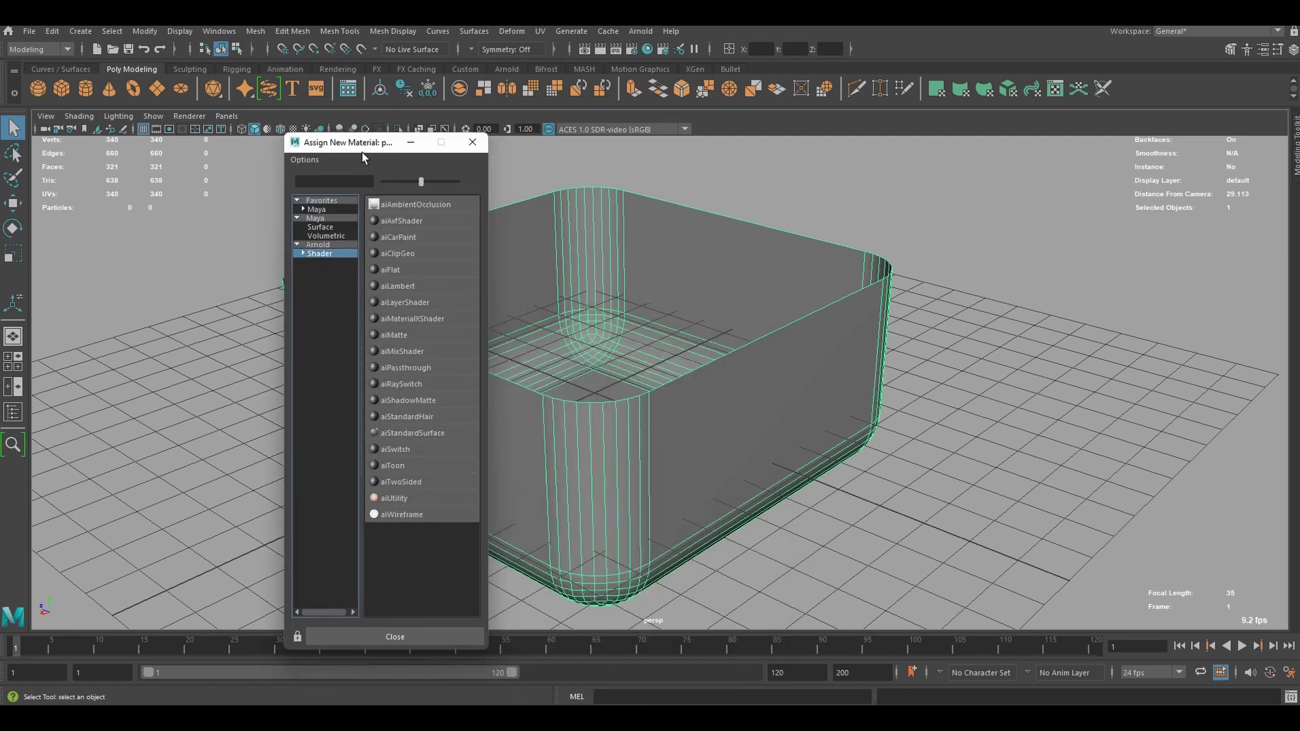
click(409, 434)
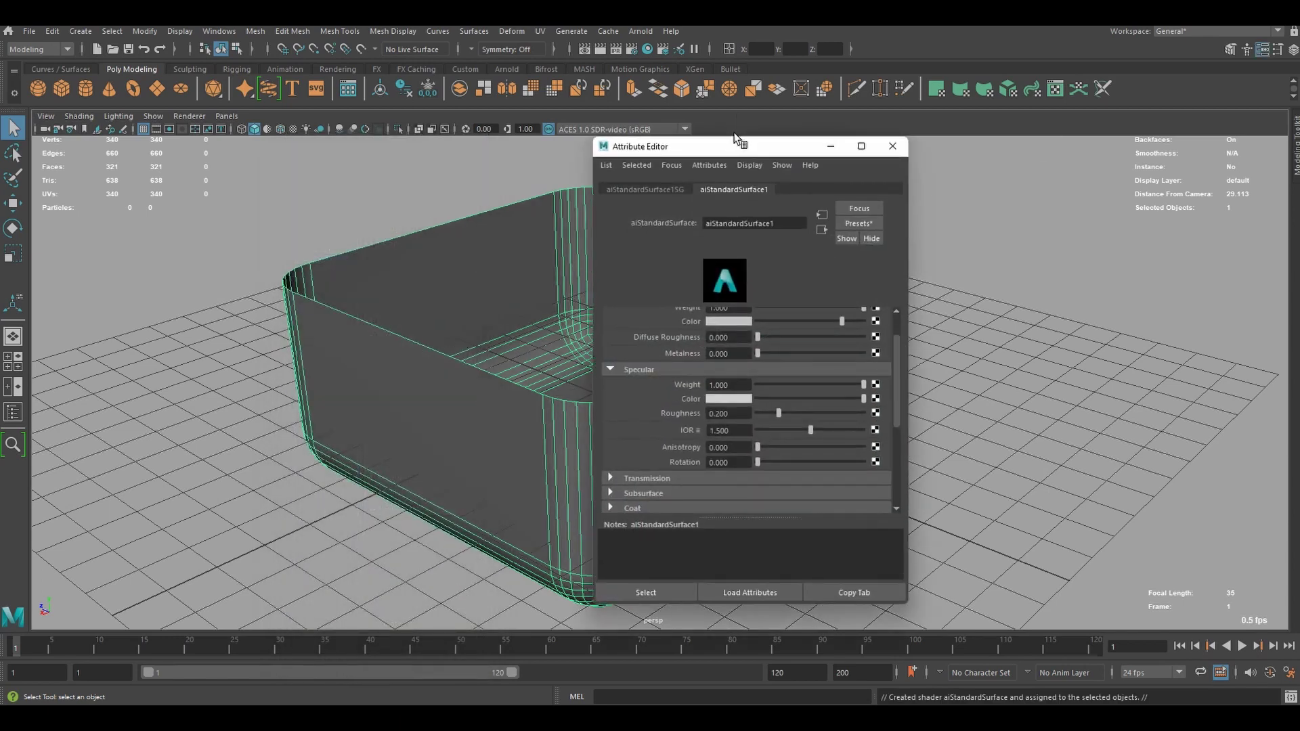
drag(735, 136, 1037, 90)
Set the material's Emission weight to 1.000 and turn on textured display in the viewport
scroll(1097, 308, up, 2)
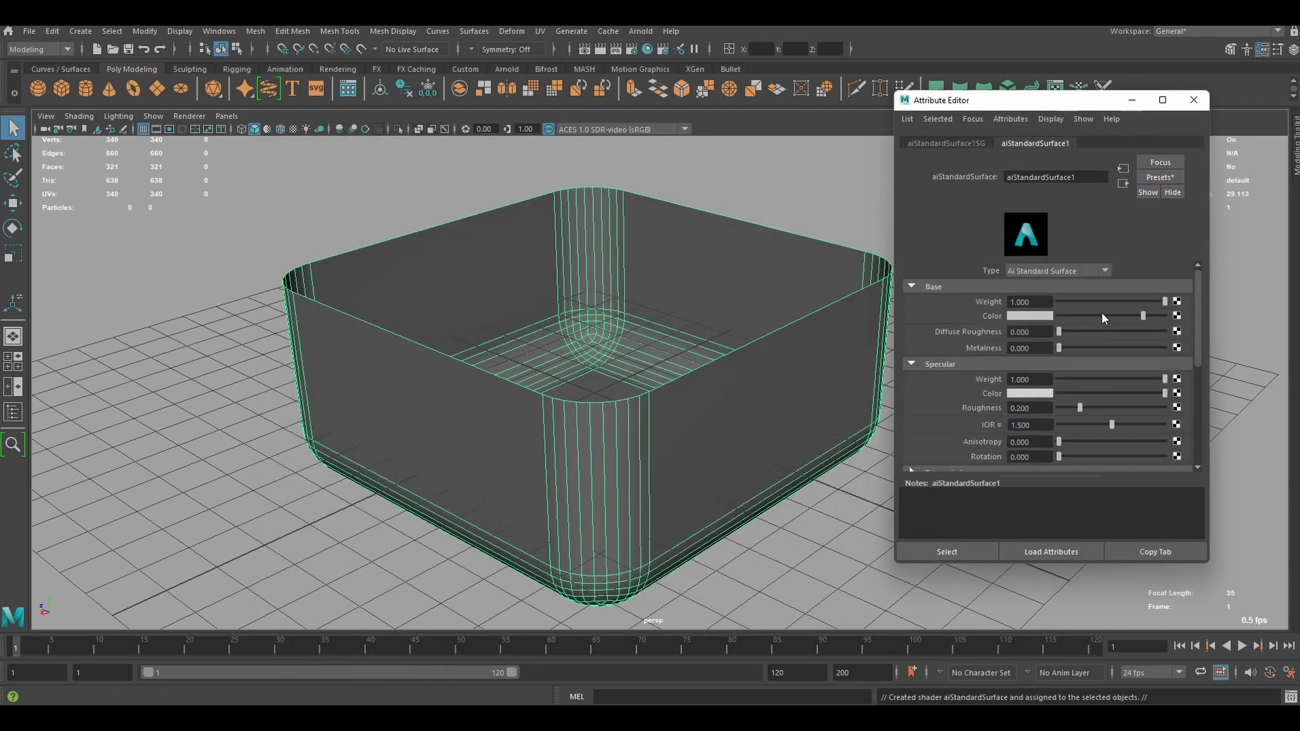
drag(1195, 303, 1188, 370)
click(934, 339)
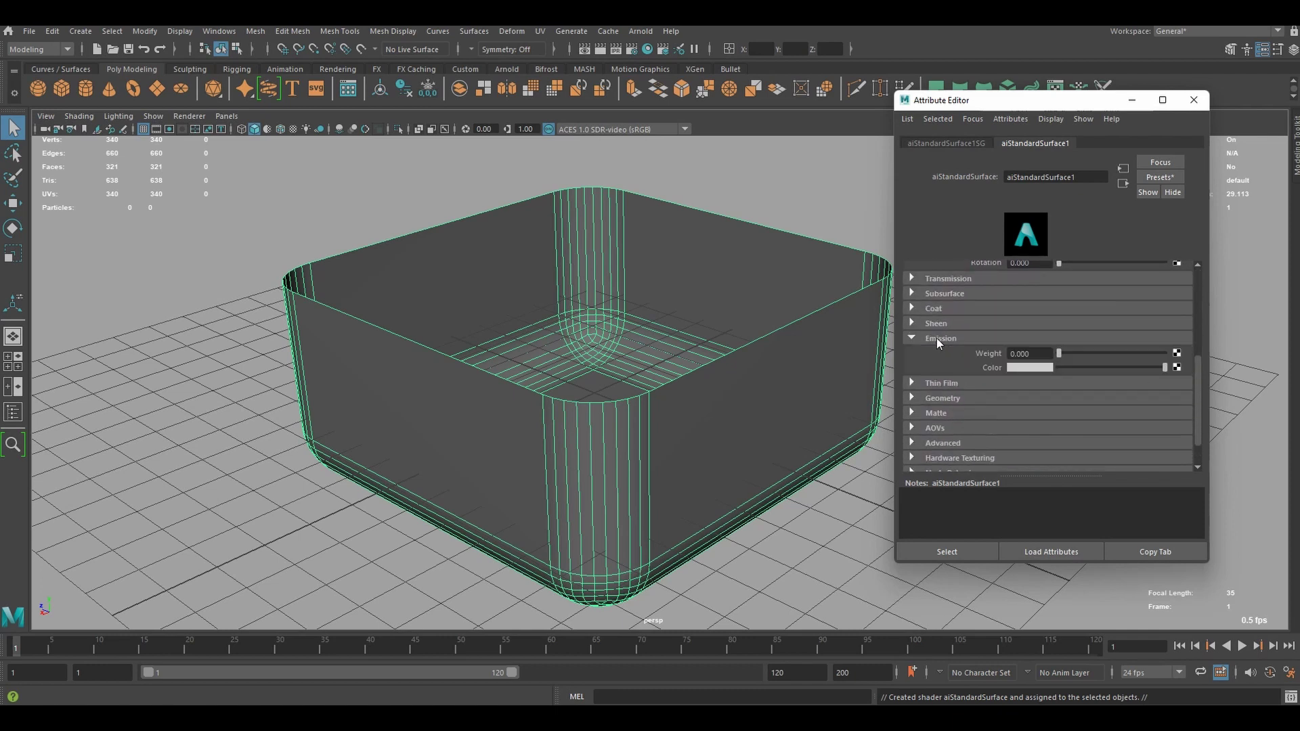
scroll(982, 349, down, 1)
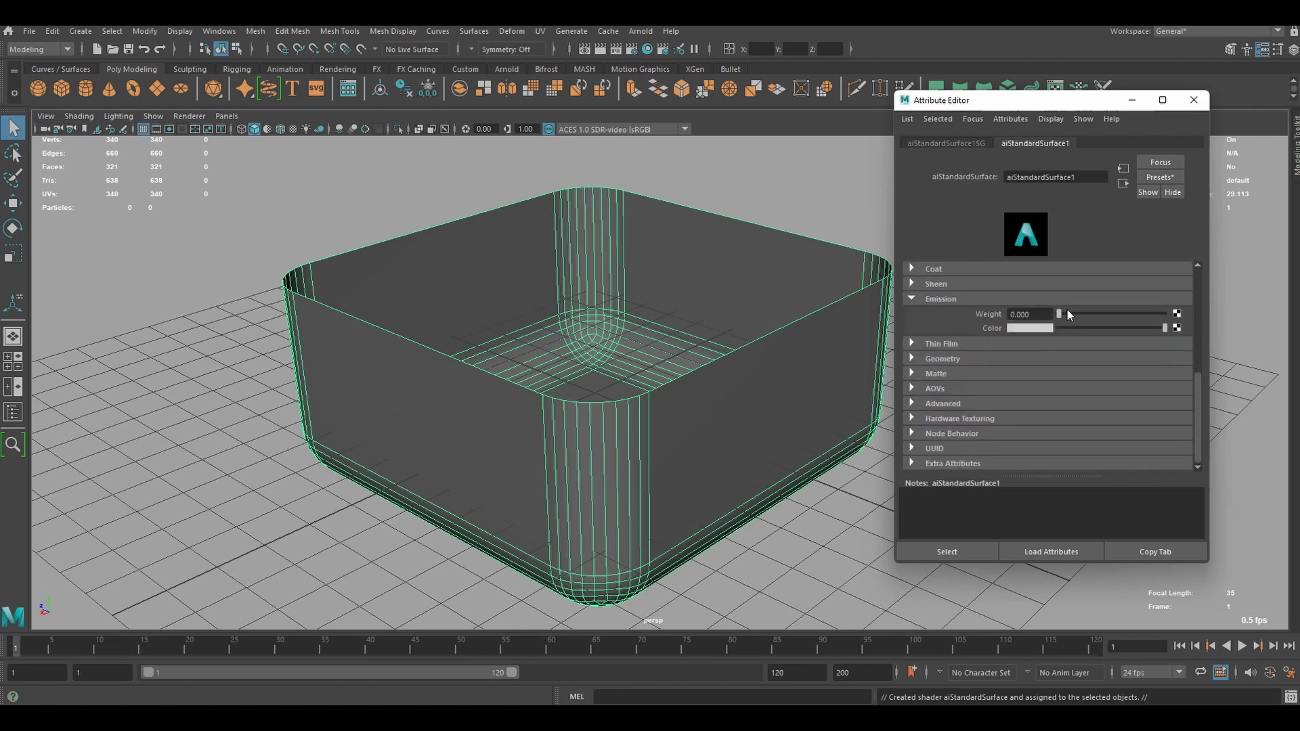
drag(1067, 313, 1155, 314)
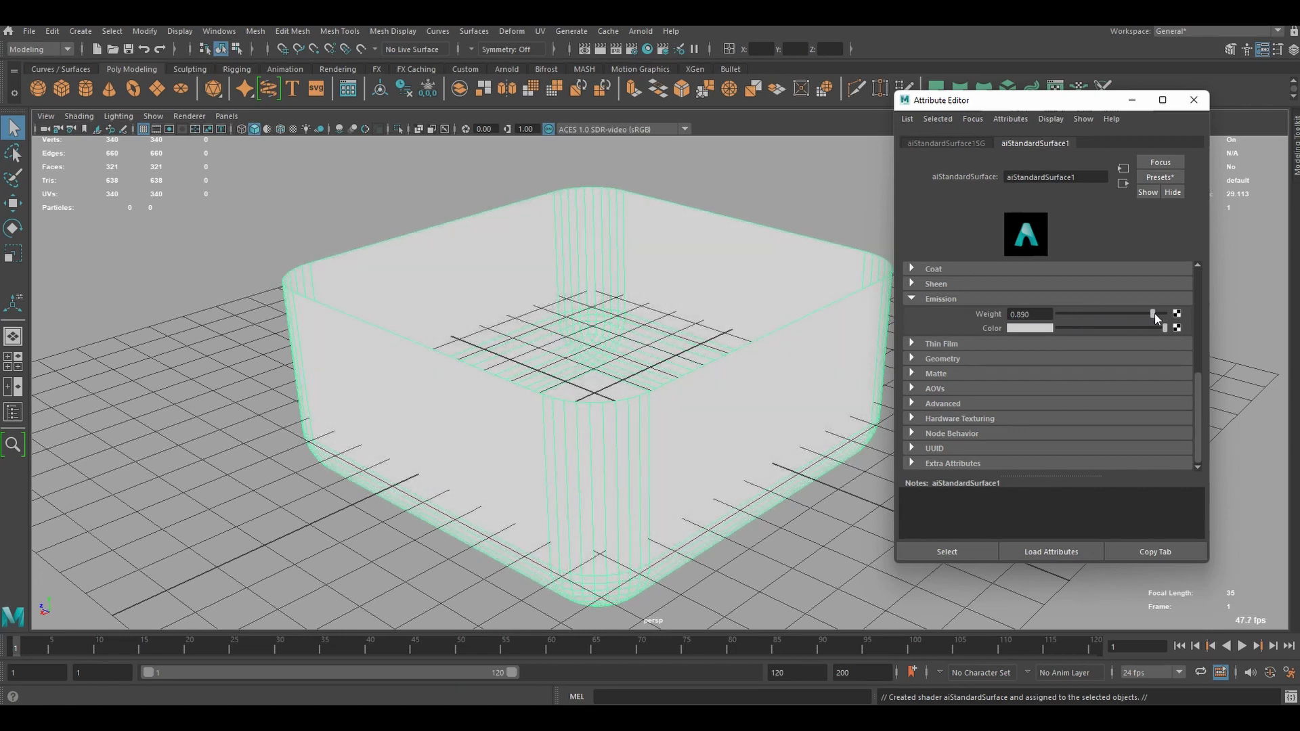
click(292, 129)
scroll(461, 244, up, 3)
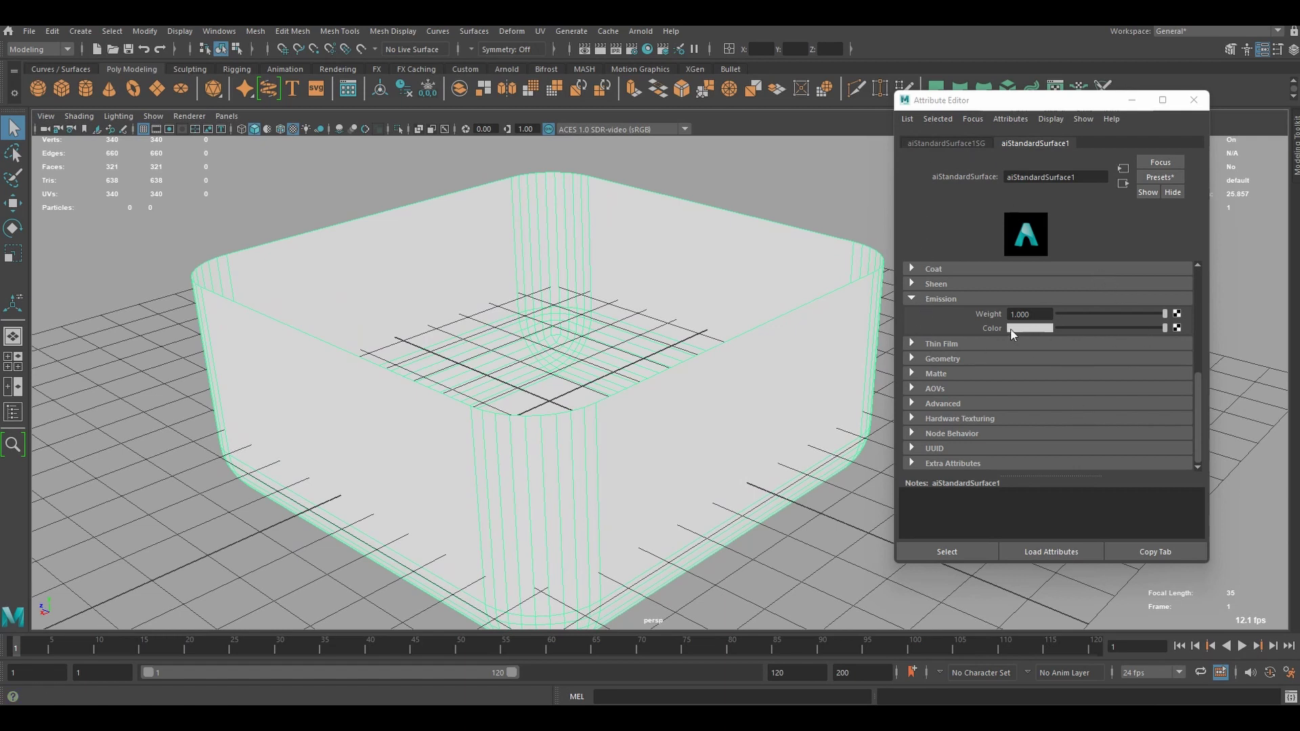
Connect a Ramp texture to the emission color of the box's aiStandardSurface material
click(1178, 328)
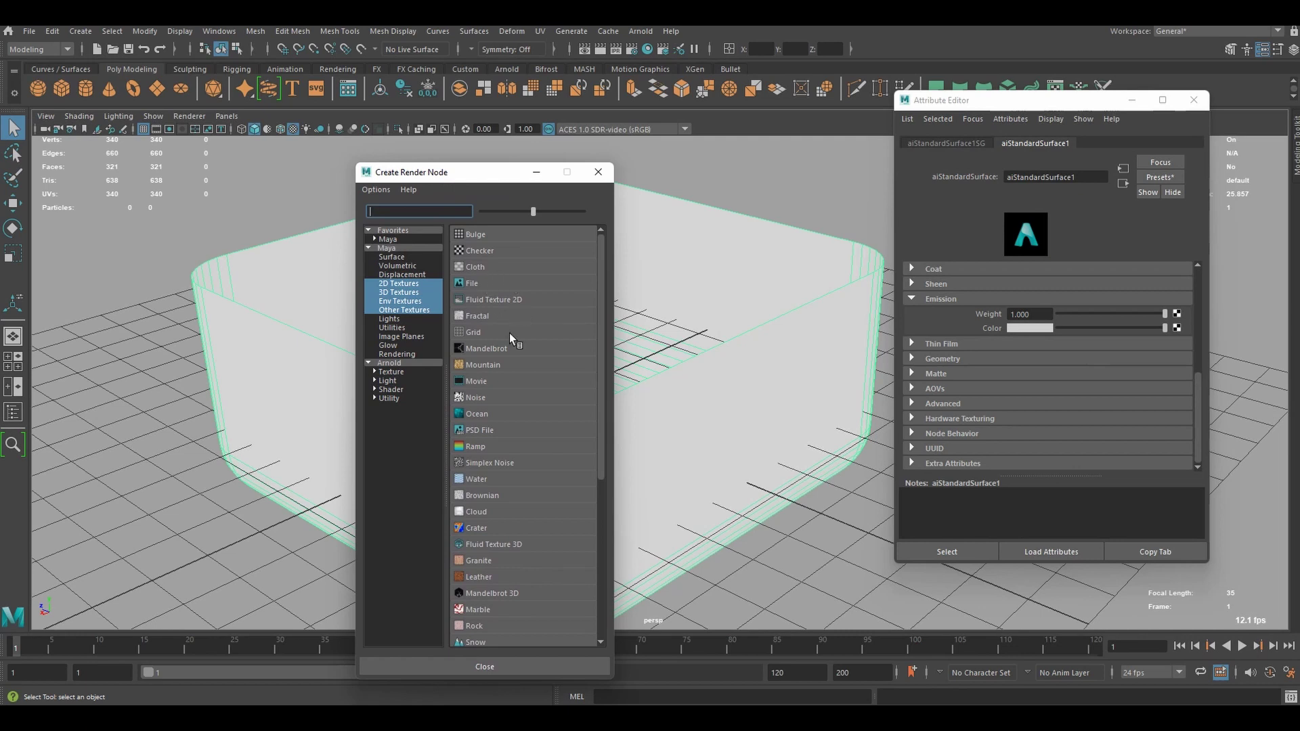
scroll(509, 333, down, 3)
scroll(509, 333, up, 3)
scroll(499, 375, down, 2)
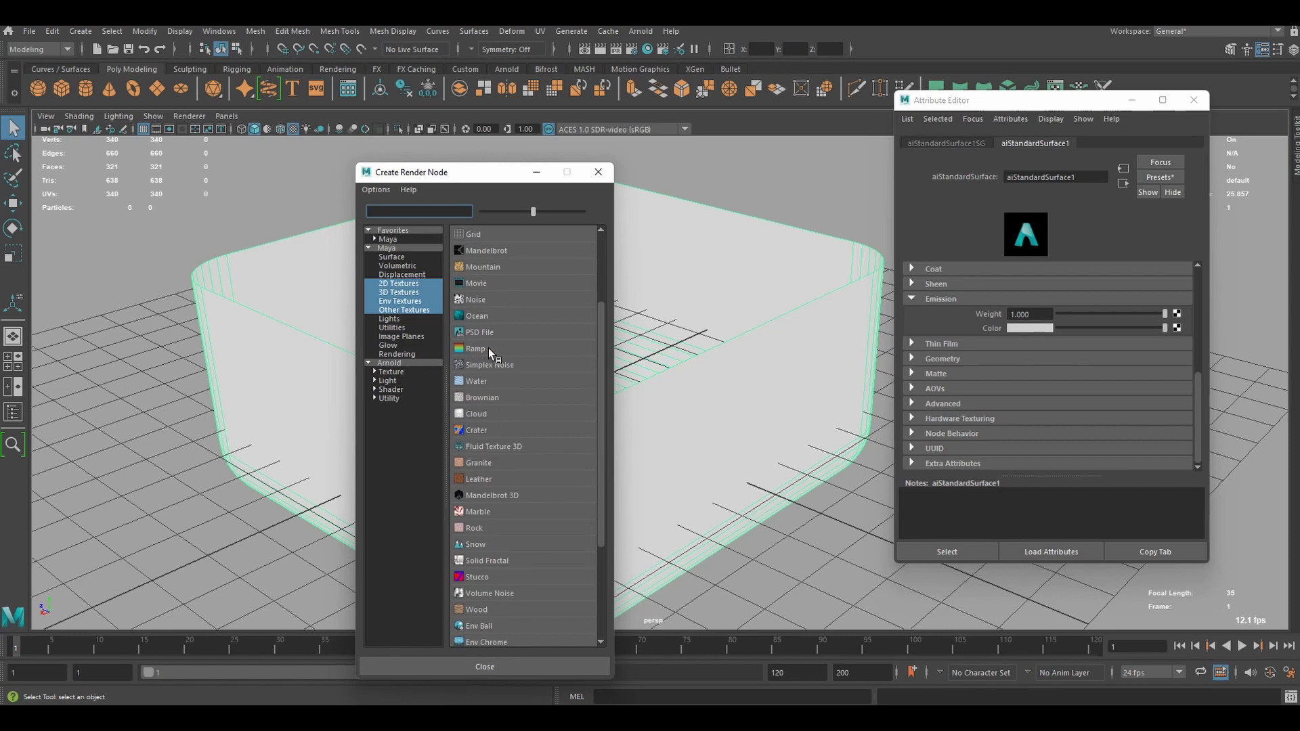
click(487, 348)
Adjust the ramp's gradient by moving the black marker to about 0.494 and pulling the white marker slightly in from the end
alt+drag(699, 434, 751, 424)
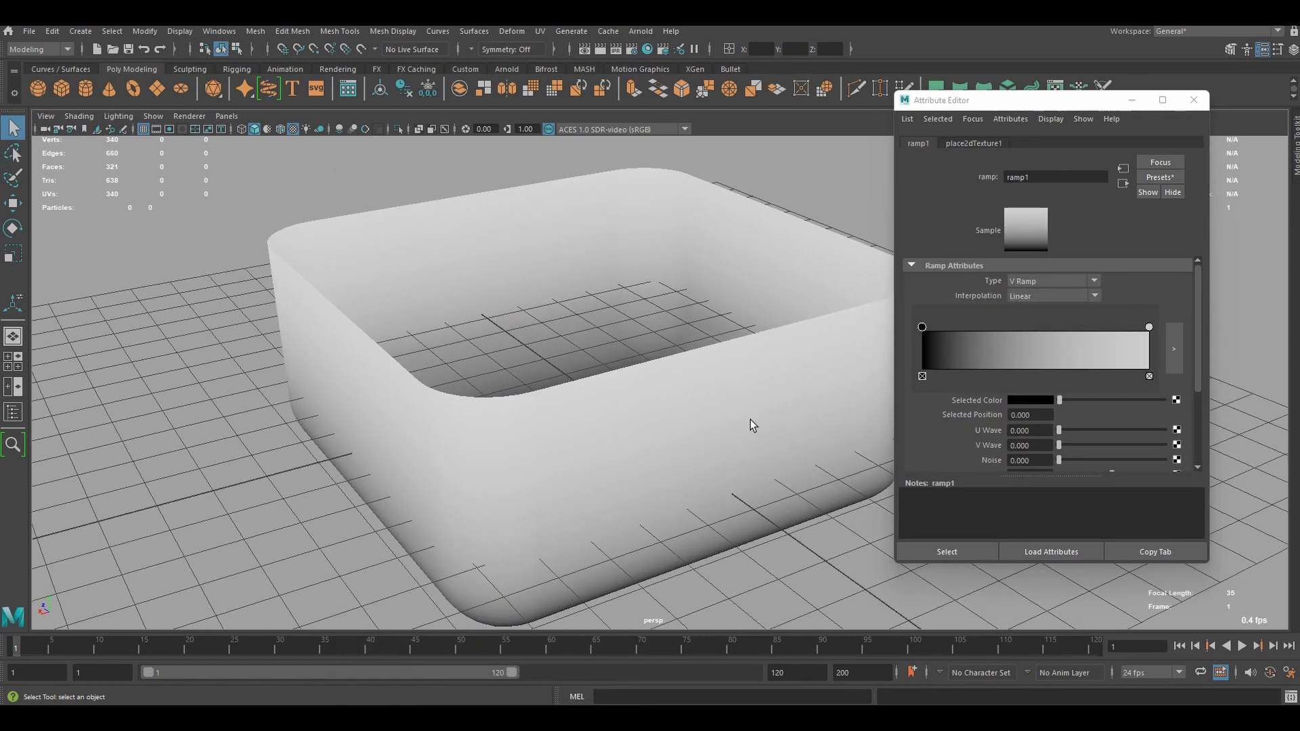
alt+middle_drag(752, 424, 560, 376)
alt+drag(560, 375, 940, 361)
alt+middle_drag(719, 415, 862, 289)
alt+drag(862, 289, 647, 356)
drag(926, 331, 1013, 330)
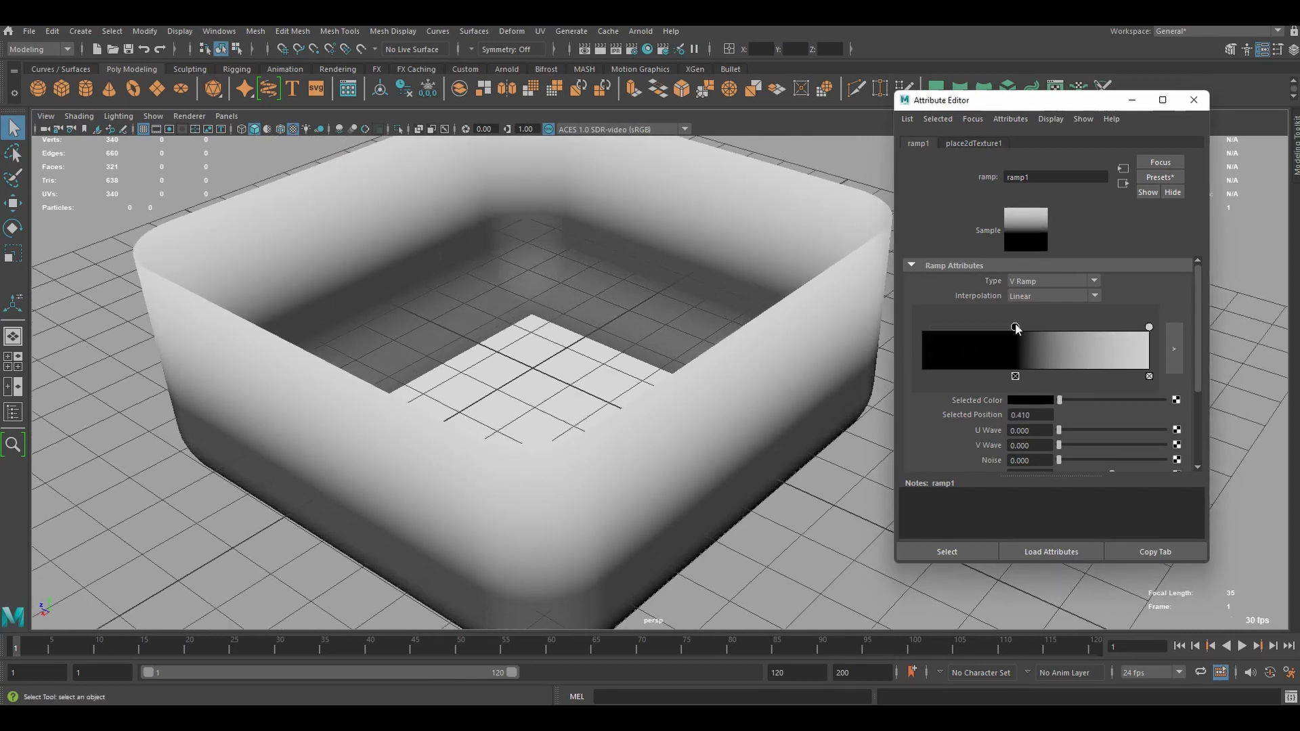
mouse_move(1149, 327)
mouse_down()
mouse_move(1073, 328)
mouse_move(1144, 328)
mouse_move(1130, 327)
mouse_up()
click(1004, 328)
drag(1005, 329, 1017, 329)
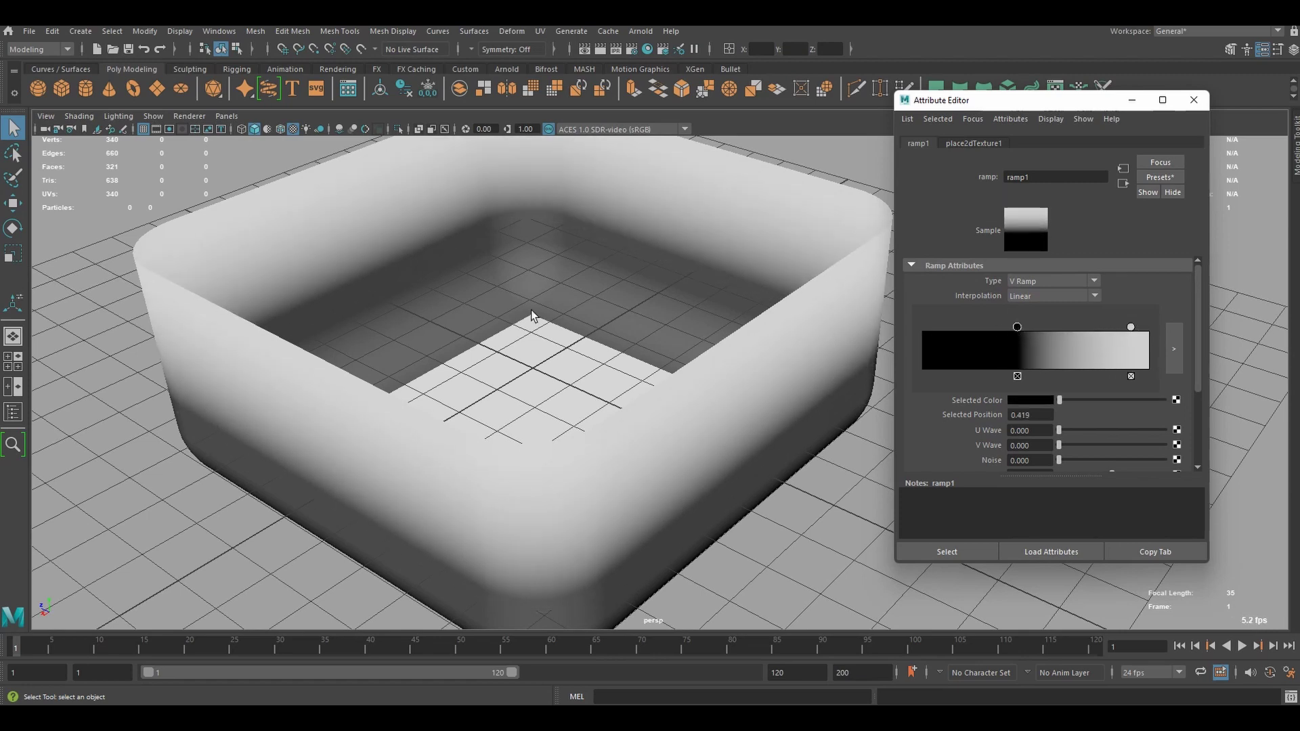
alt+drag(507, 443, 610, 434)
mouse_move(1130, 327)
mouse_down()
mouse_move(1149, 328)
mouse_move(1070, 327)
mouse_move(1142, 327)
mouse_up()
mouse_move(1017, 328)
mouse_down()
mouse_move(1046, 327)
mouse_move(1021, 328)
mouse_move(1033, 327)
mouse_up()
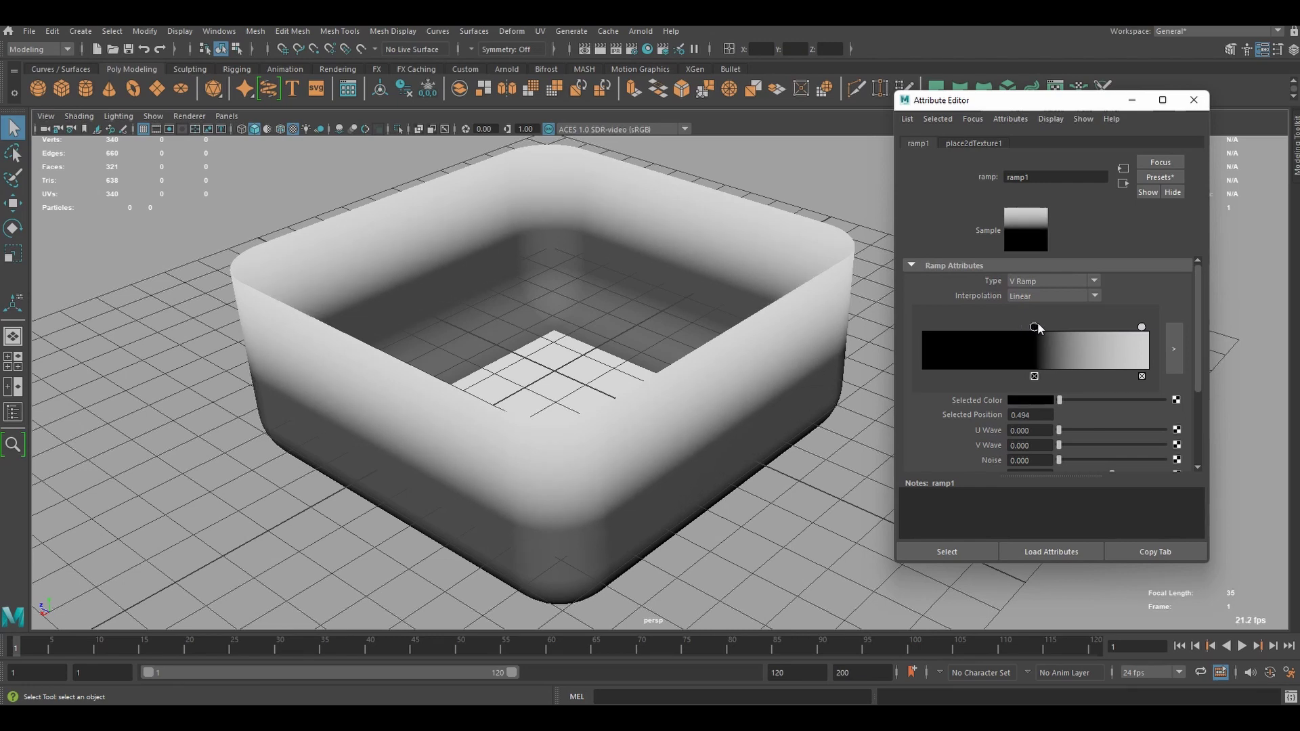
Render an interior corner of the box in Arnold RenderView, inspect the gradient and close the render window
scroll(558, 395, up, 10)
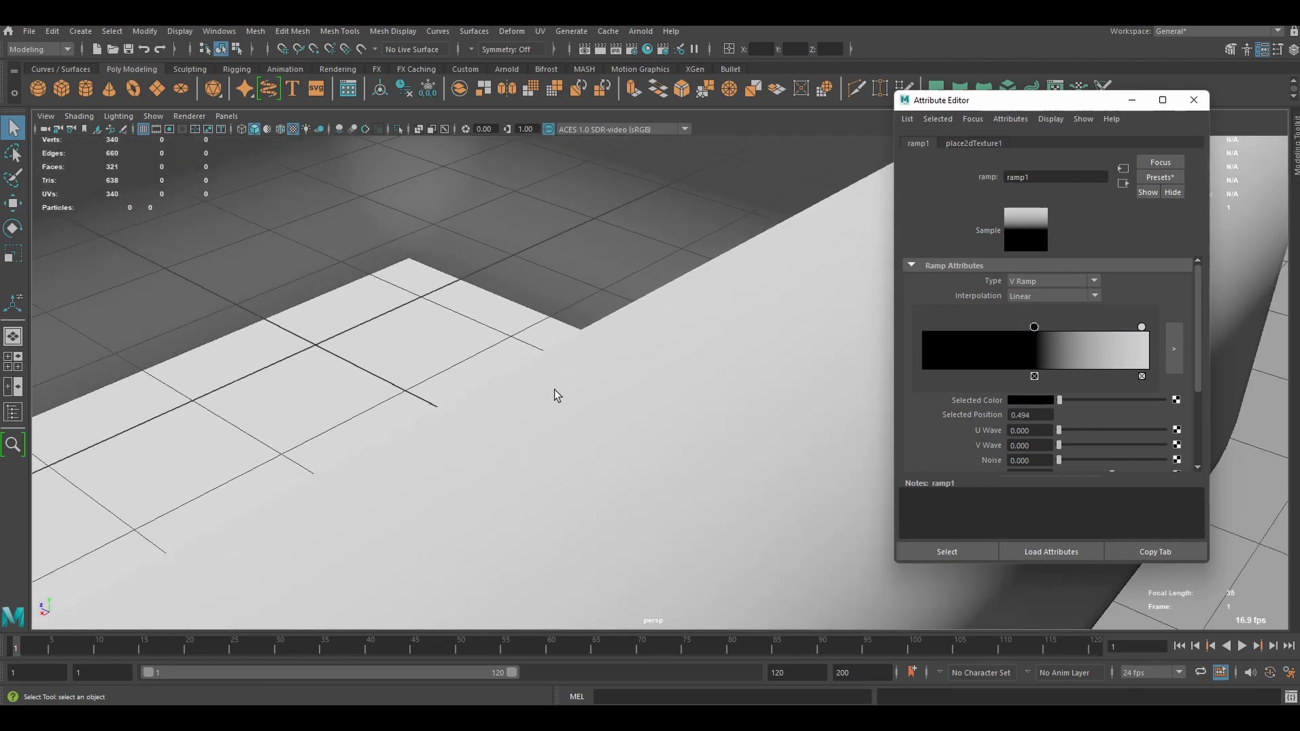
alt+drag(478, 371, 466, 346)
alt+drag(656, 357, 578, 318)
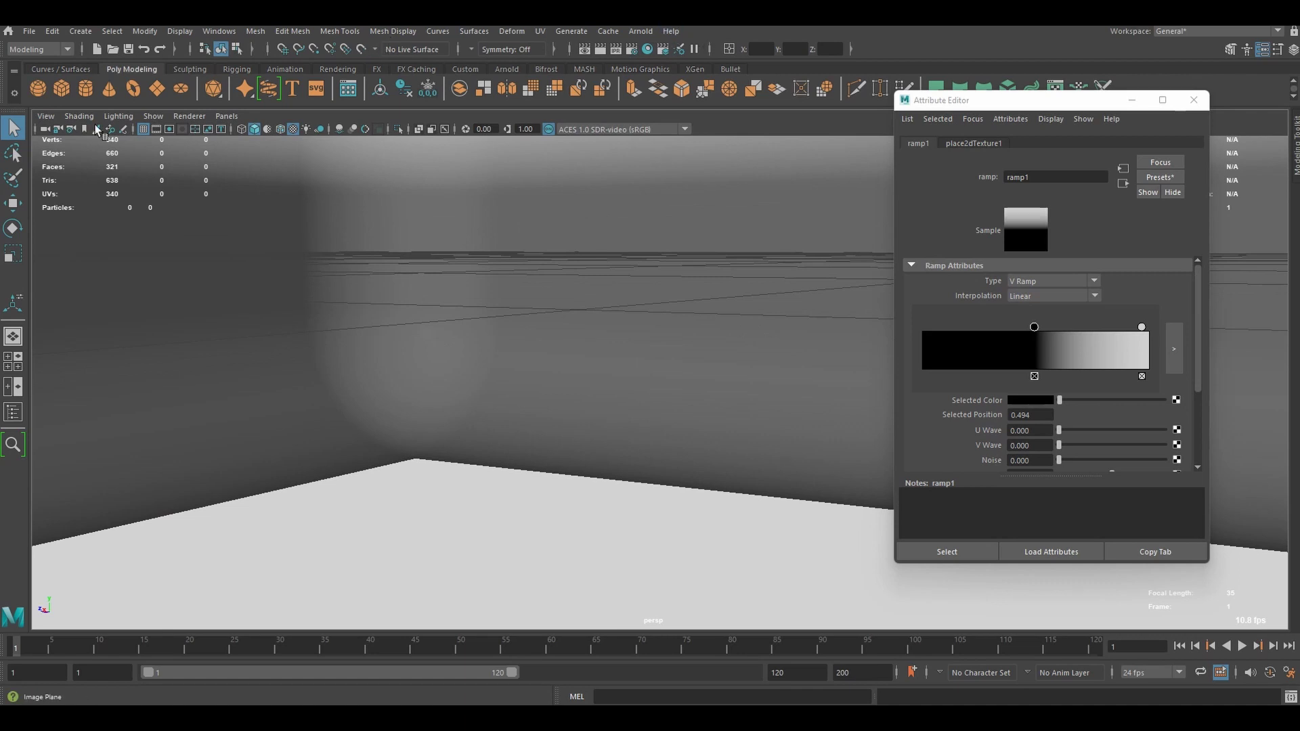
click(640, 31)
click(654, 45)
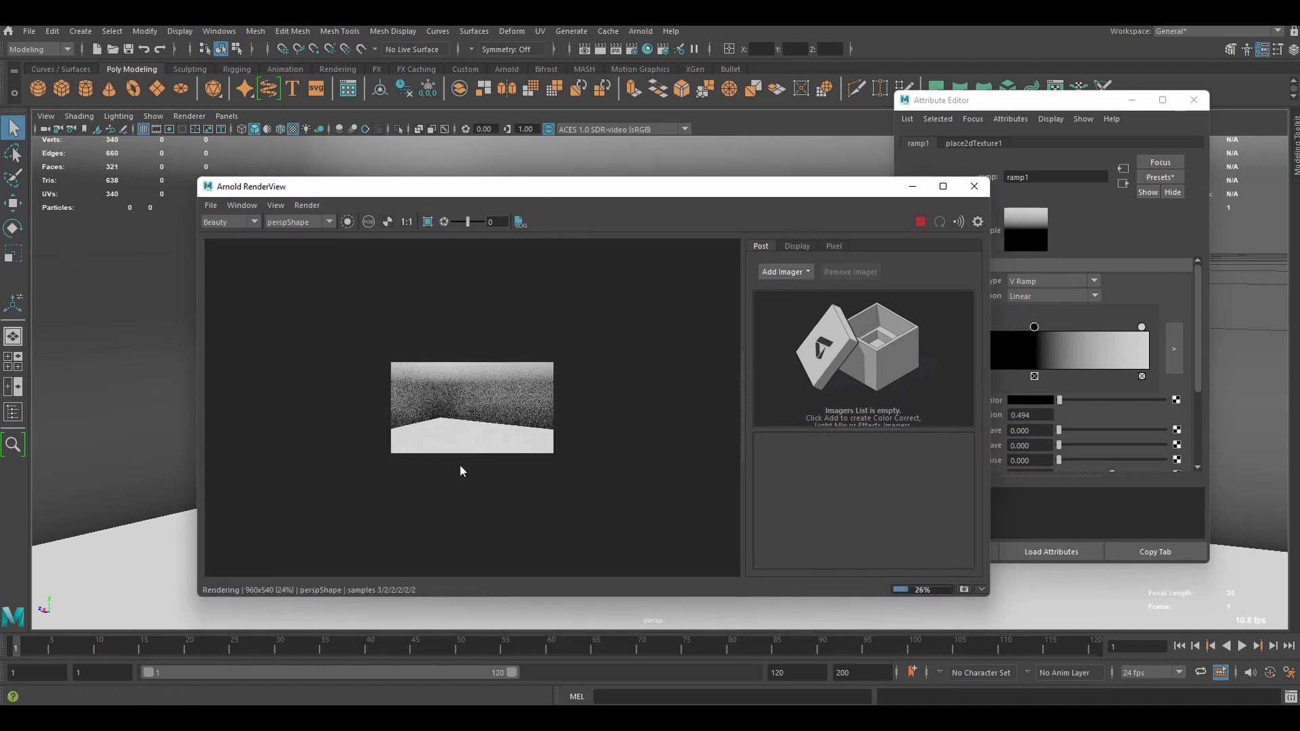
scroll(474, 440, up, 1)
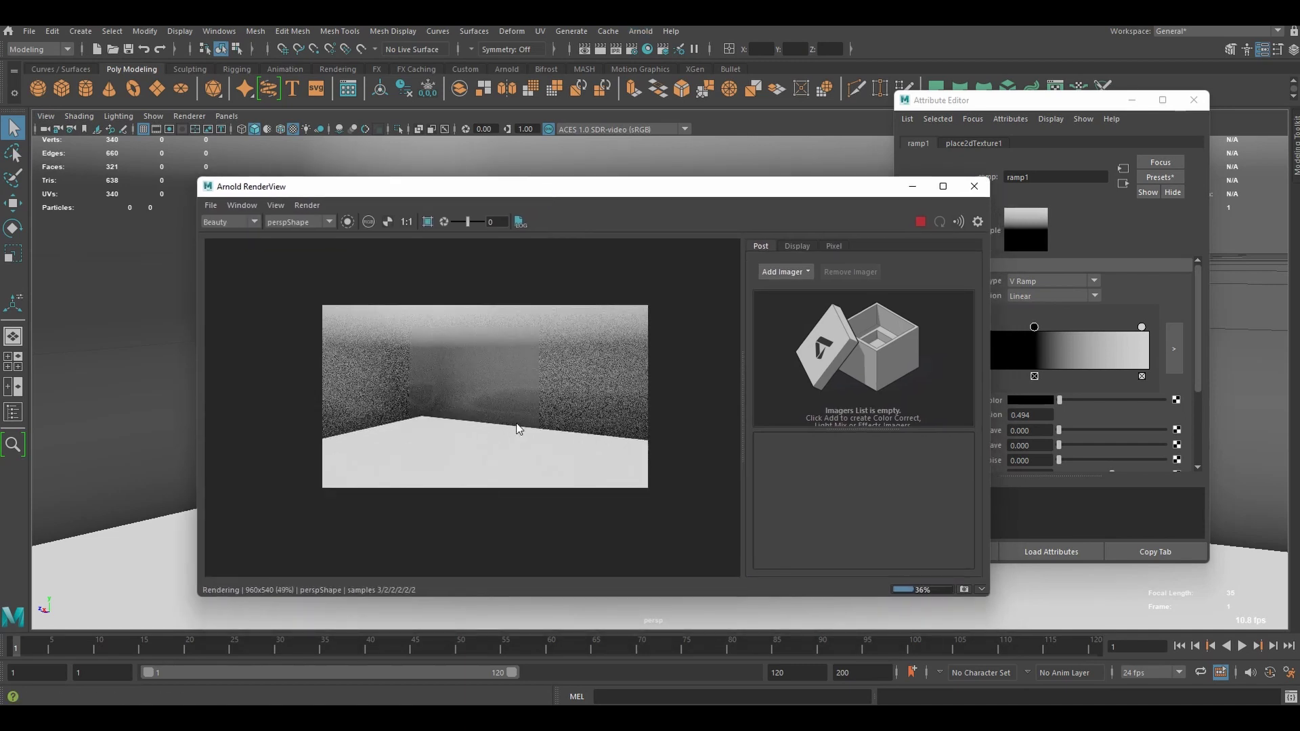
click(974, 186)
Show the box's UVs in the UV Editor and select its whole UV shell
click(531, 455)
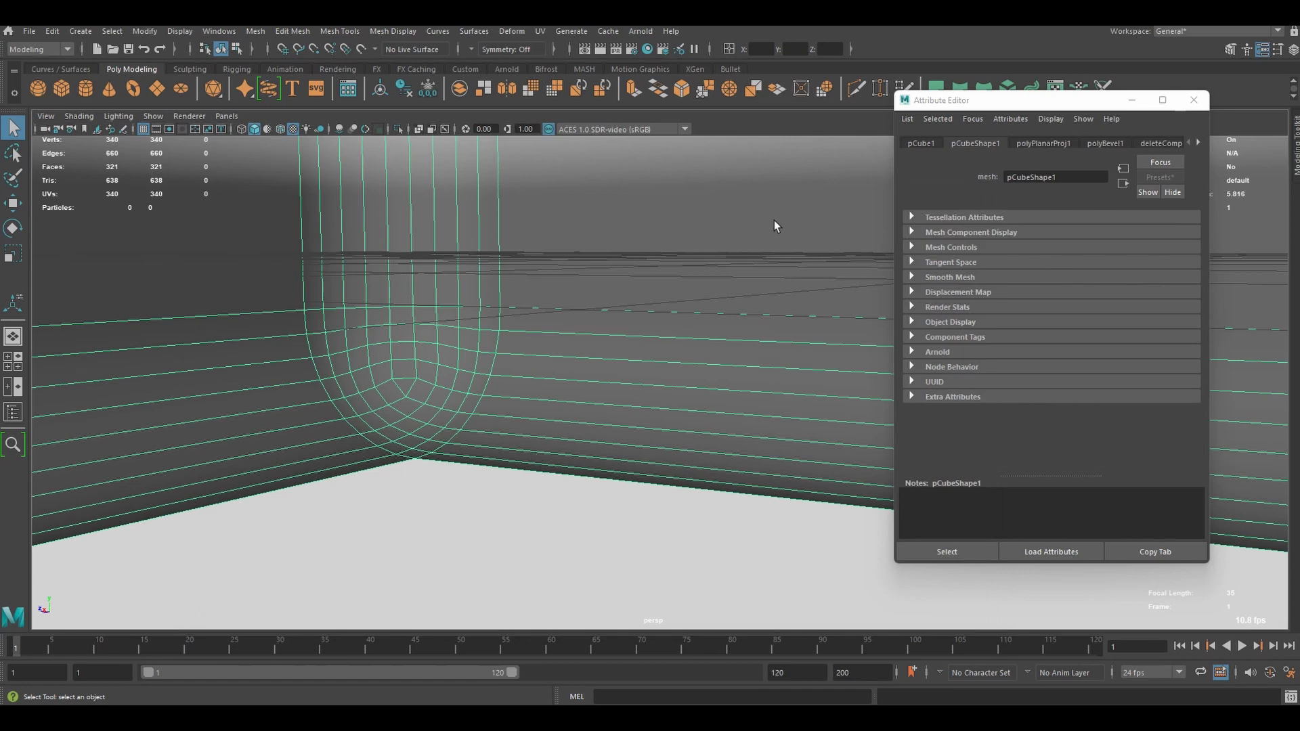
drag(975, 105, 978, 174)
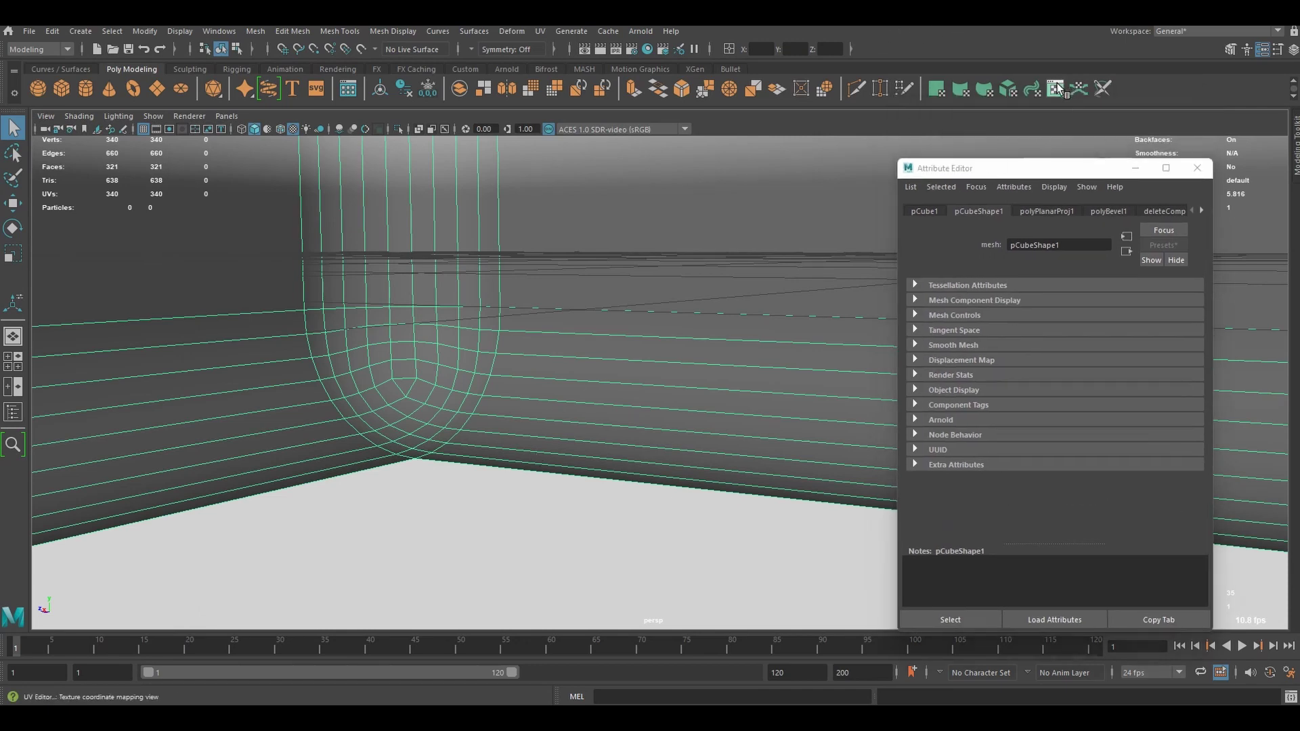
click(1073, 89)
scroll(566, 407, up, 1)
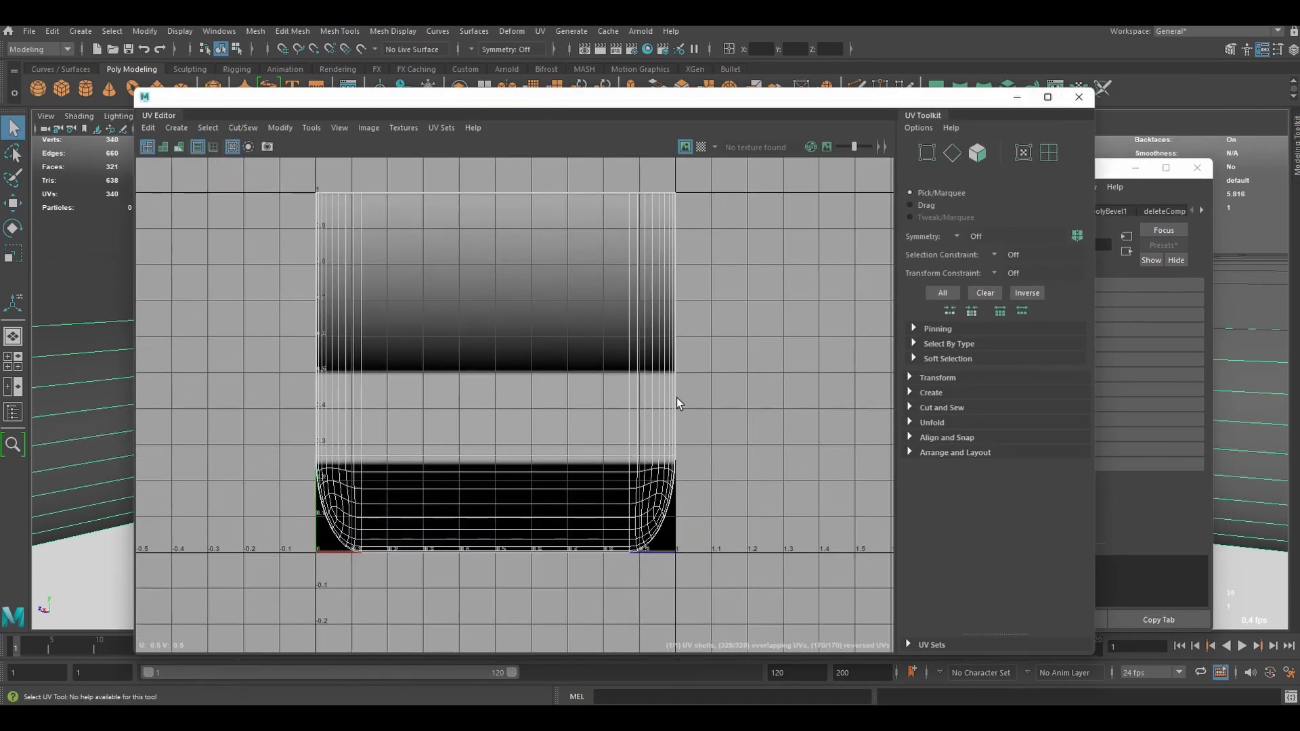
right_click(631, 400)
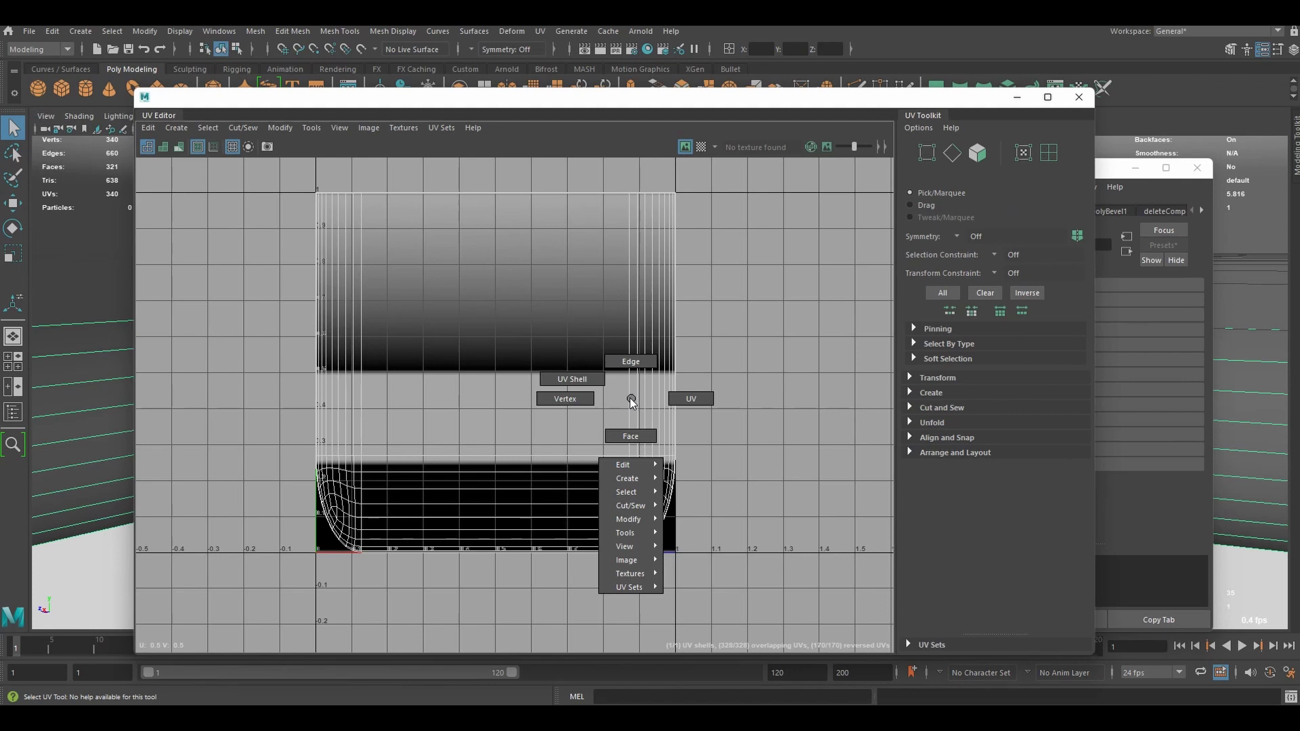
right_drag(631, 400, 570, 379)
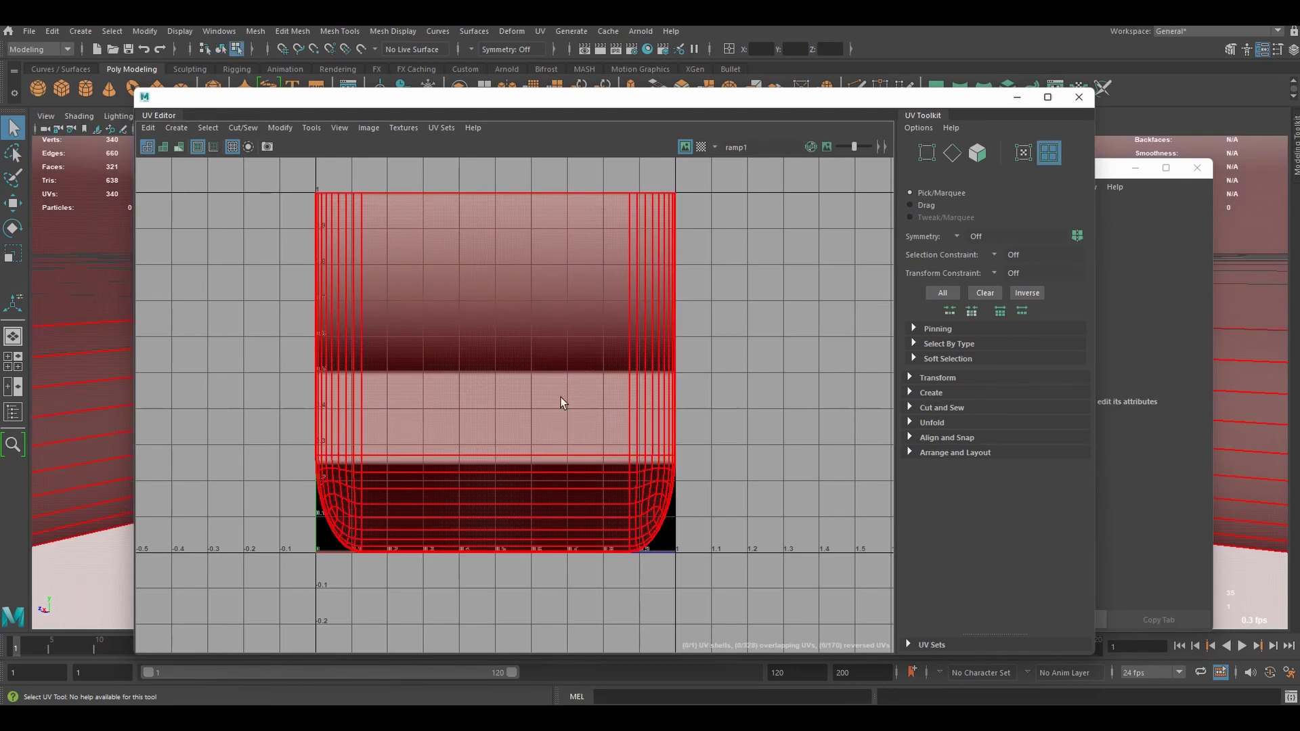
click(563, 404)
Scale the UV shell vertically to about half its height, move it down over the ramp's lower half and close the UV Editor
key(w)
key(r)
mouse_move(495, 279)
mouse_down()
mouse_move(495, 324)
mouse_move(497, 304)
mouse_up()
key(w)
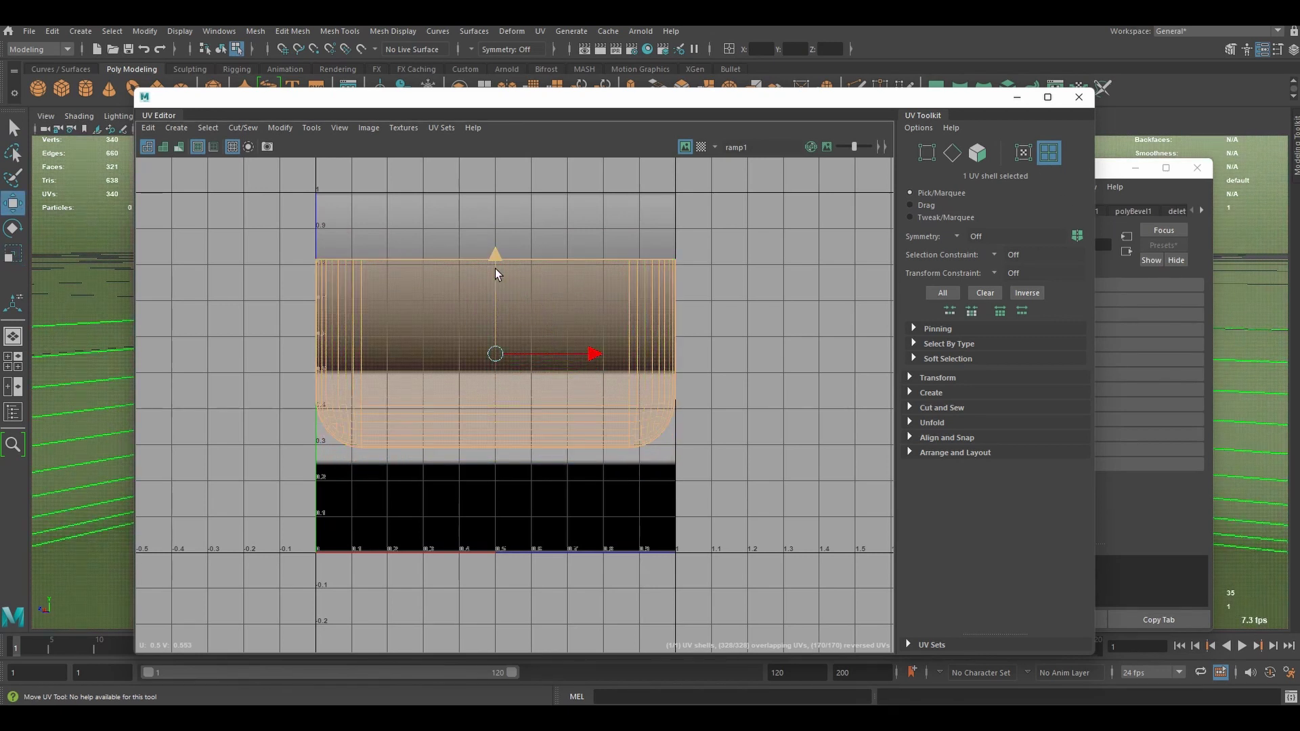
drag(494, 280, 508, 359)
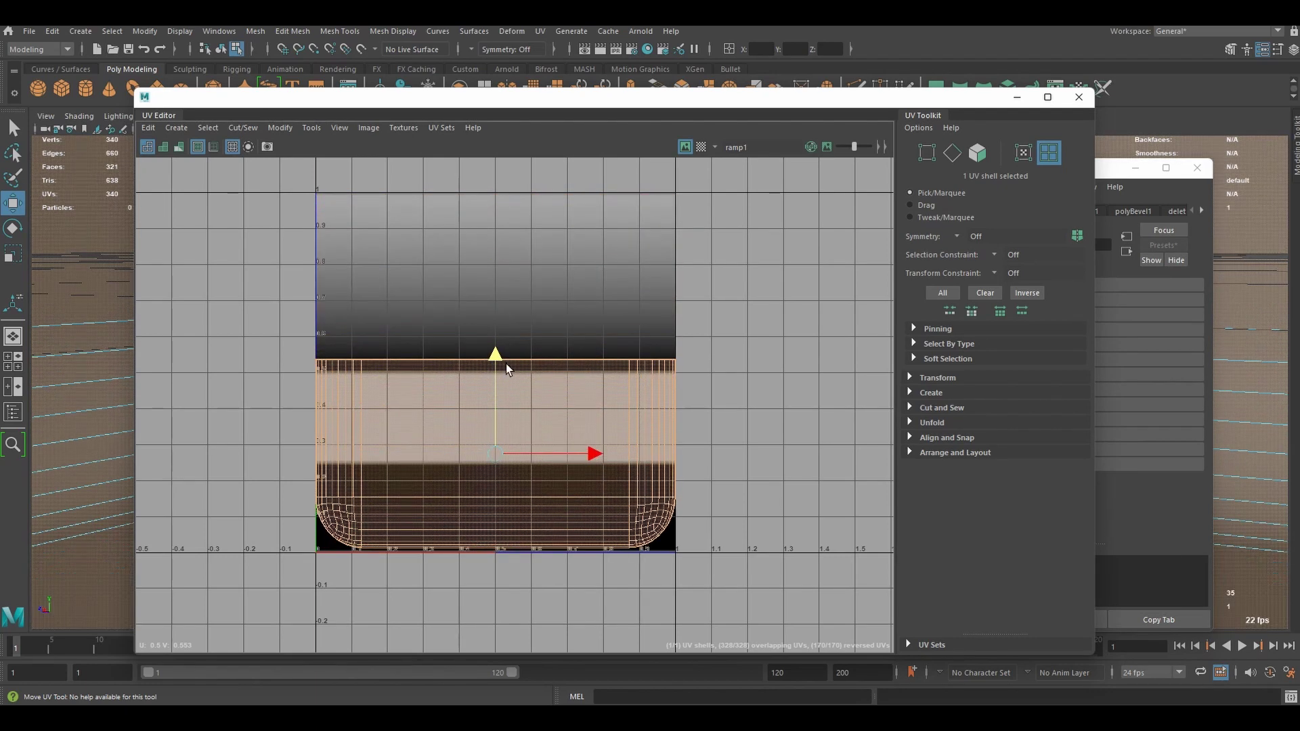
drag(508, 369, 508, 354)
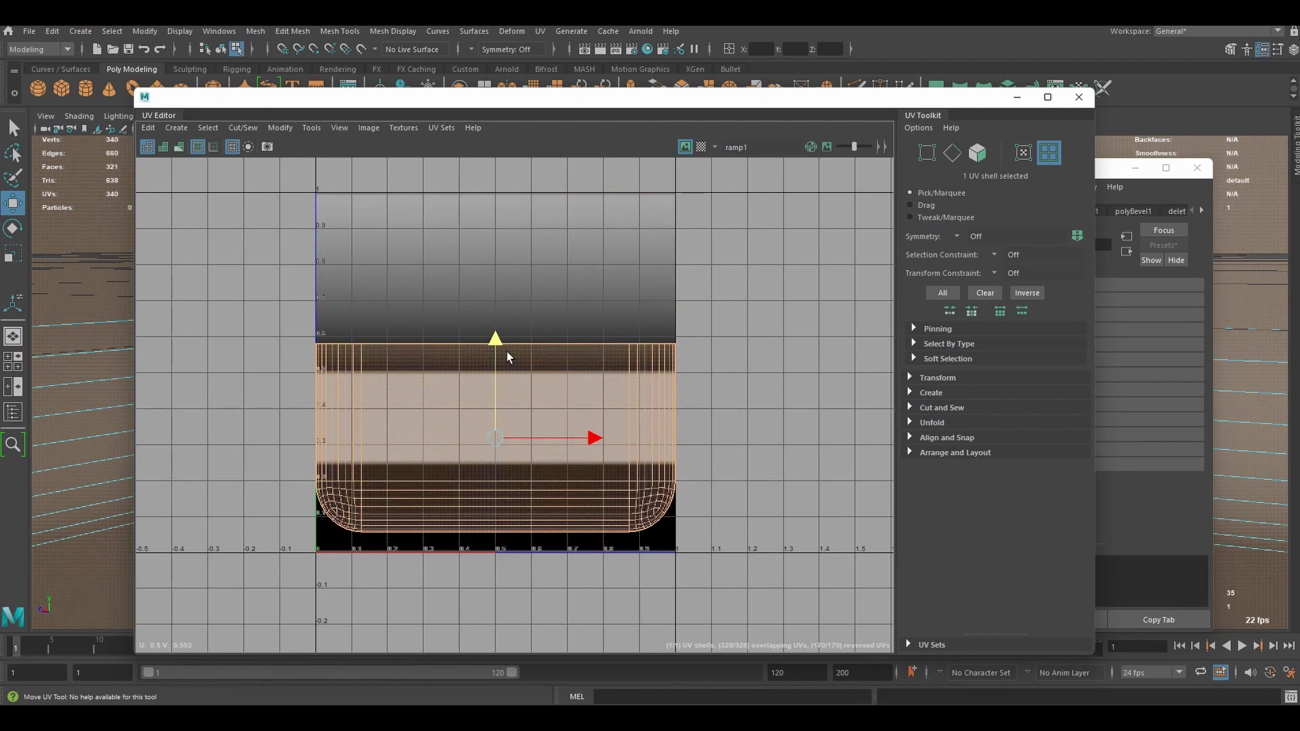
click(1079, 97)
Reopen the ramp behind the material's emission color and move its white marker to position 1.000
click(1056, 212)
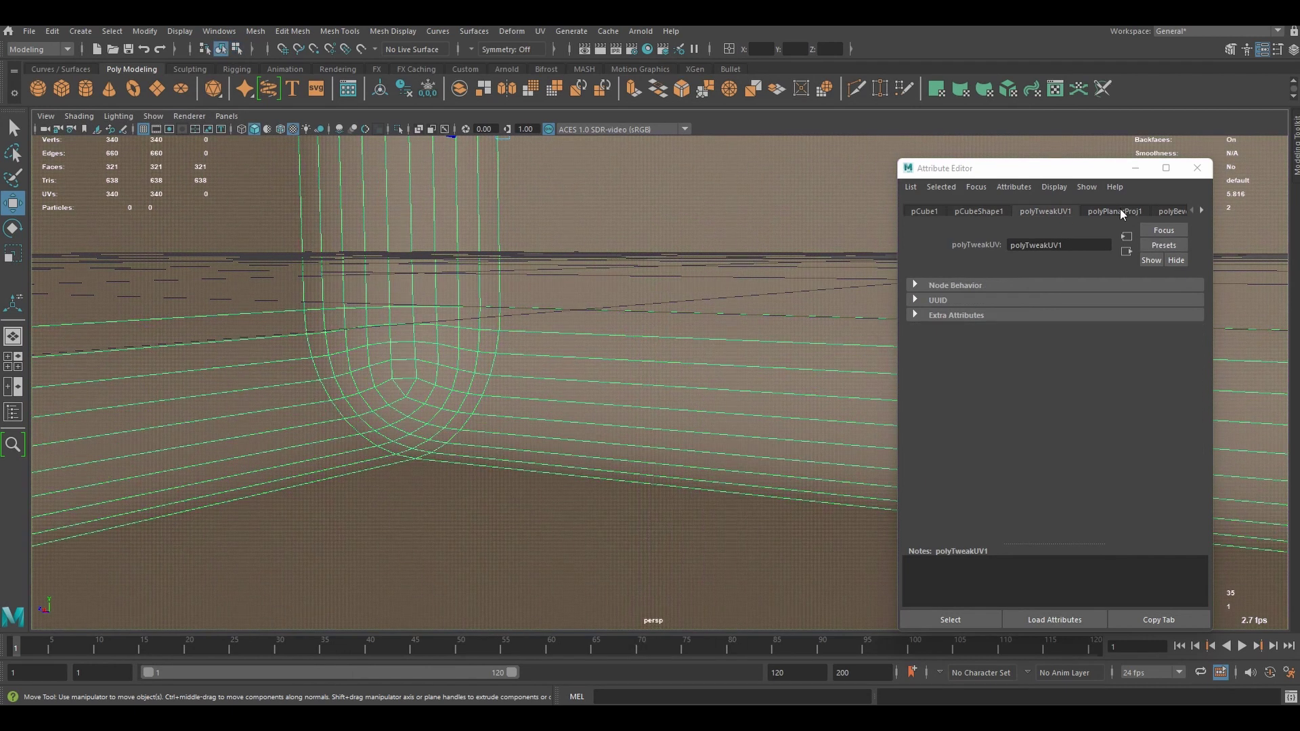
scroll(1120, 212, down, 5)
click(1178, 396)
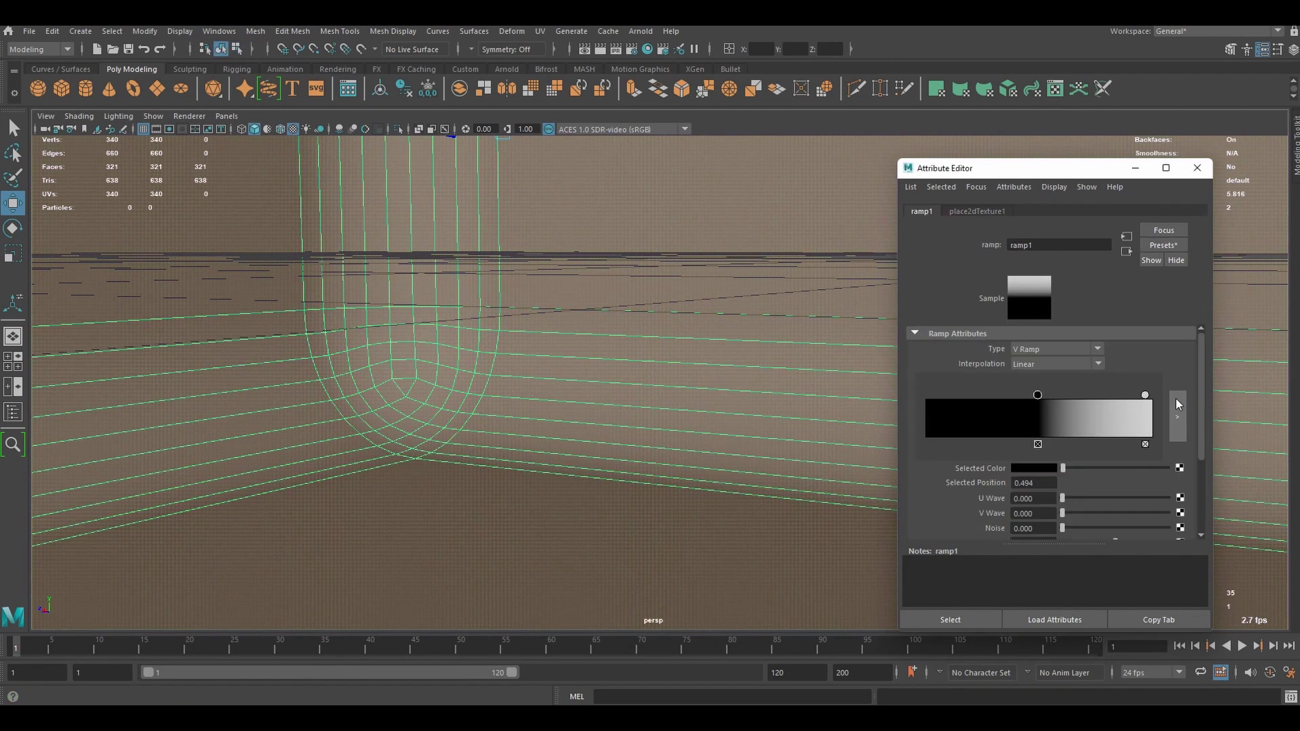
scroll(1002, 379, down, 2)
scroll(1045, 427, up, 2)
drag(1146, 395, 1159, 396)
scroll(542, 333, down, 10)
alt+drag(560, 343, 629, 488)
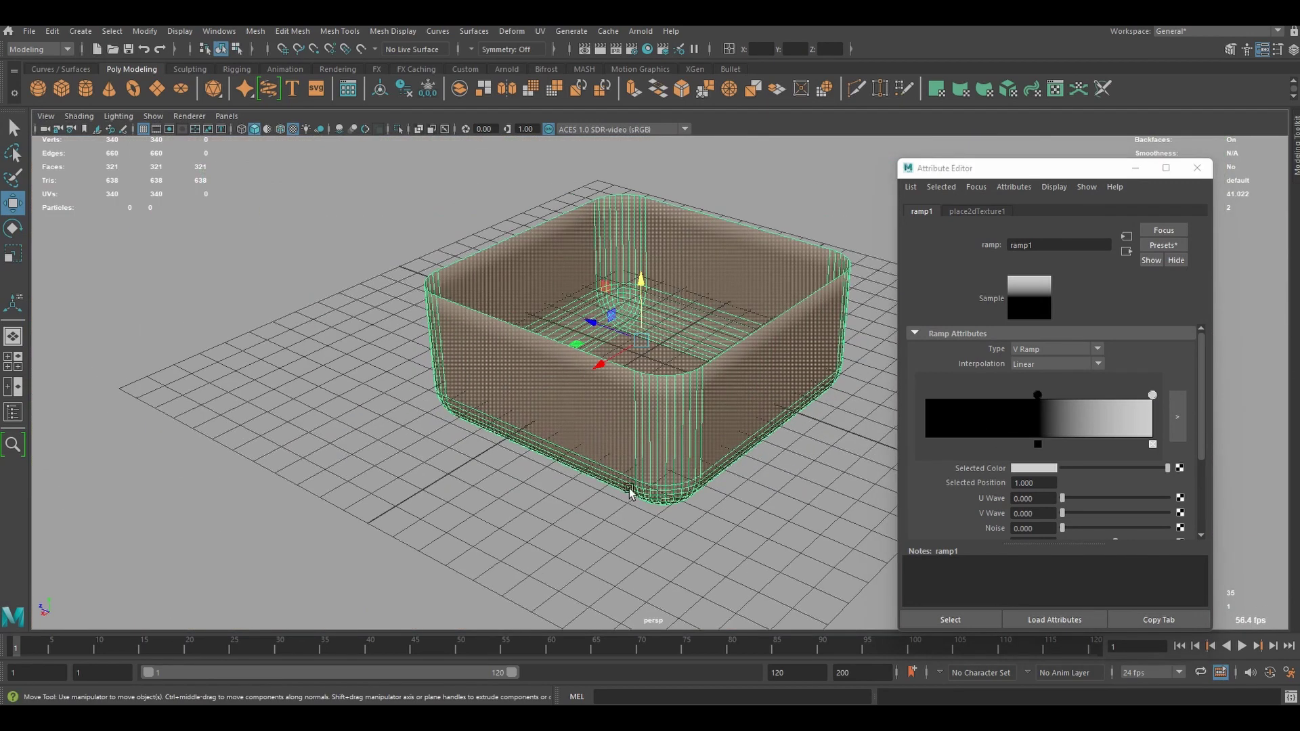
Return to the box's emission ramp and move its black marker to about 0.377
click(677, 523)
scroll(717, 412, up, 5)
click(718, 413)
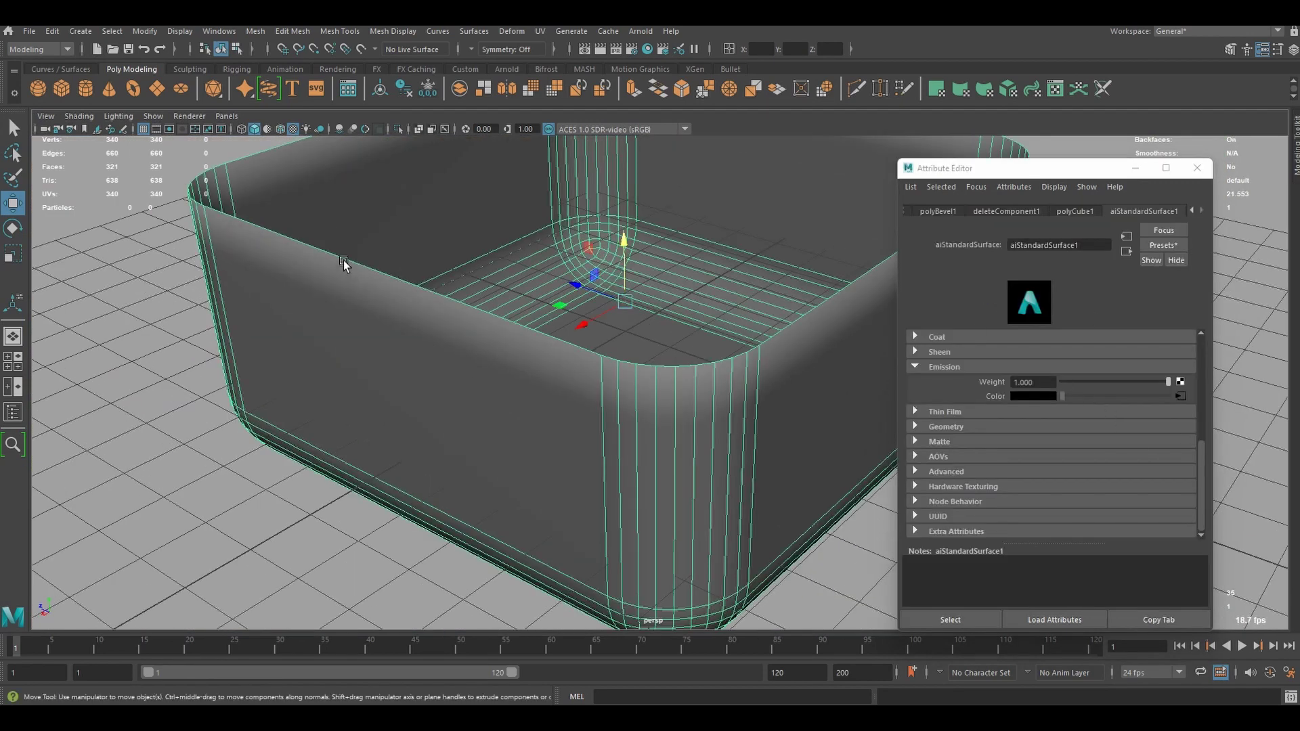
click(1180, 397)
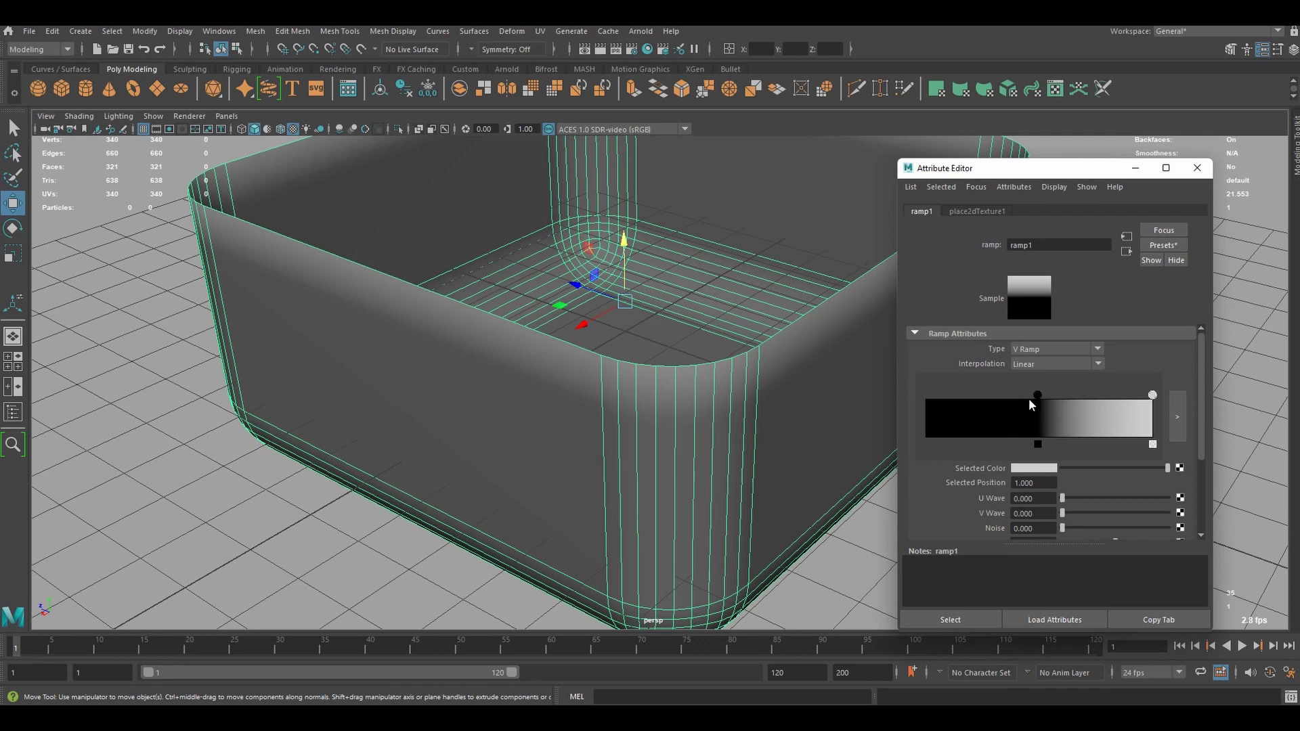
mouse_move(1042, 396)
mouse_down()
mouse_move(1117, 397)
mouse_move(966, 401)
mouse_move(1026, 397)
mouse_move(1011, 397)
mouse_up()
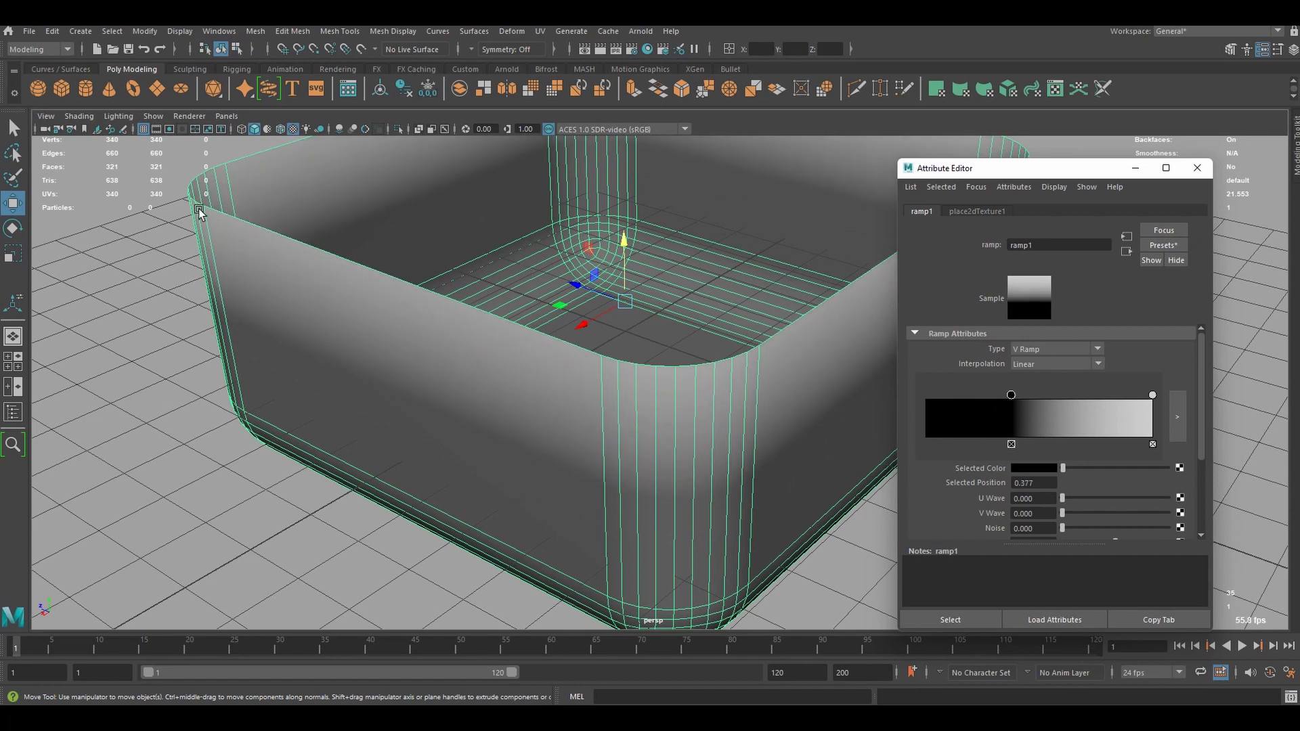
Set the ramp's interpolation to Smooth
scroll(521, 398, up, 8)
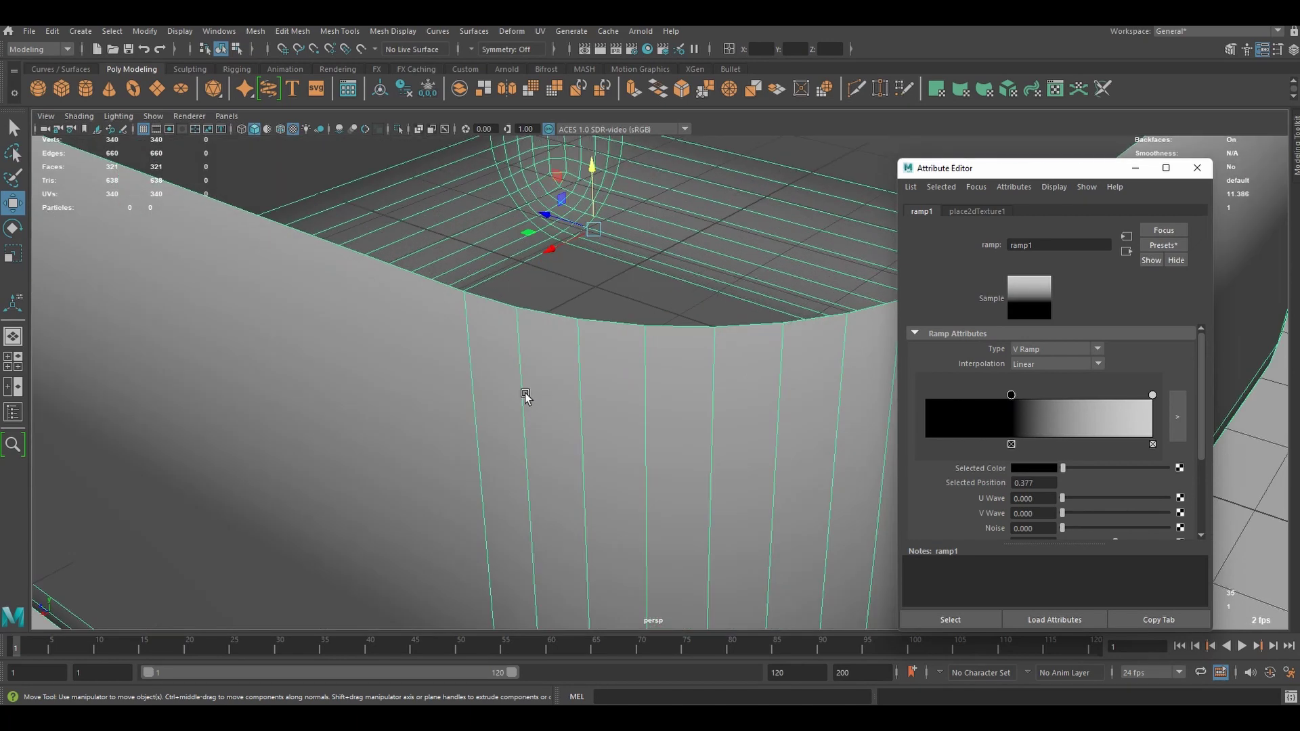
alt+drag(523, 398, 555, 396)
scroll(547, 429, up, 4)
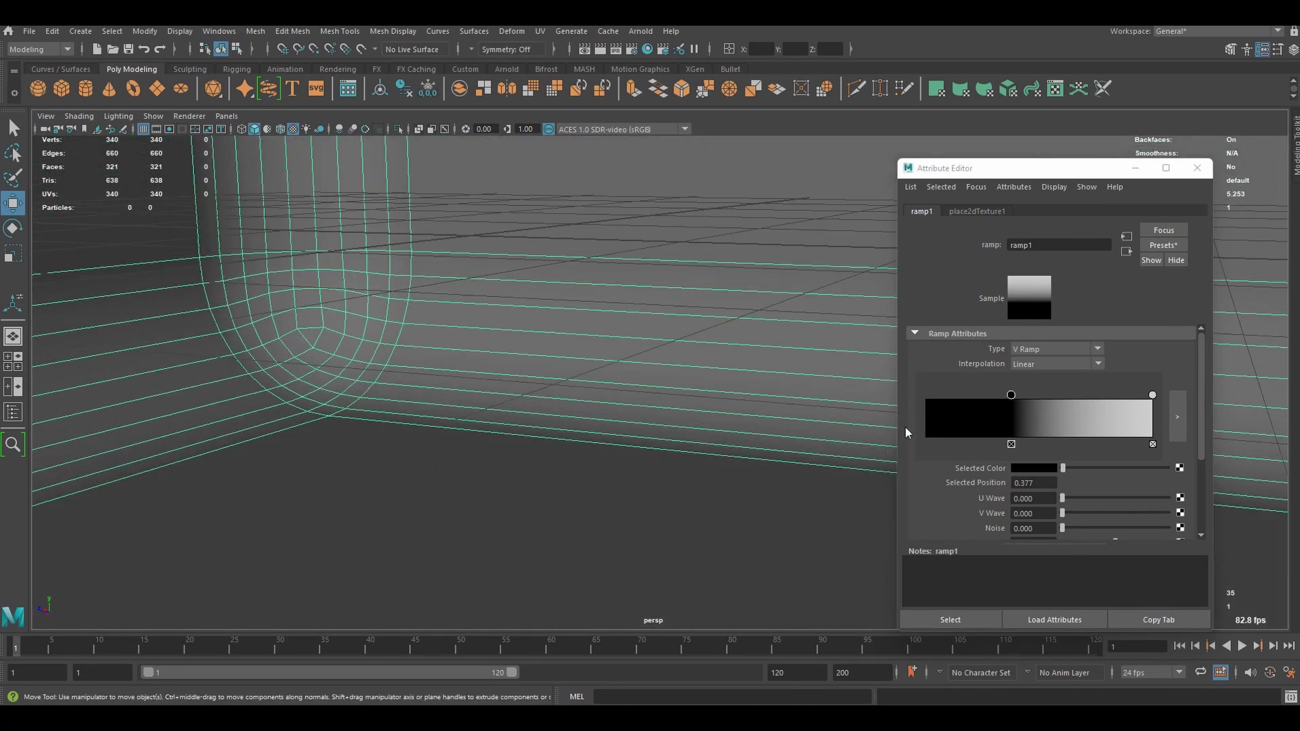
click(1036, 364)
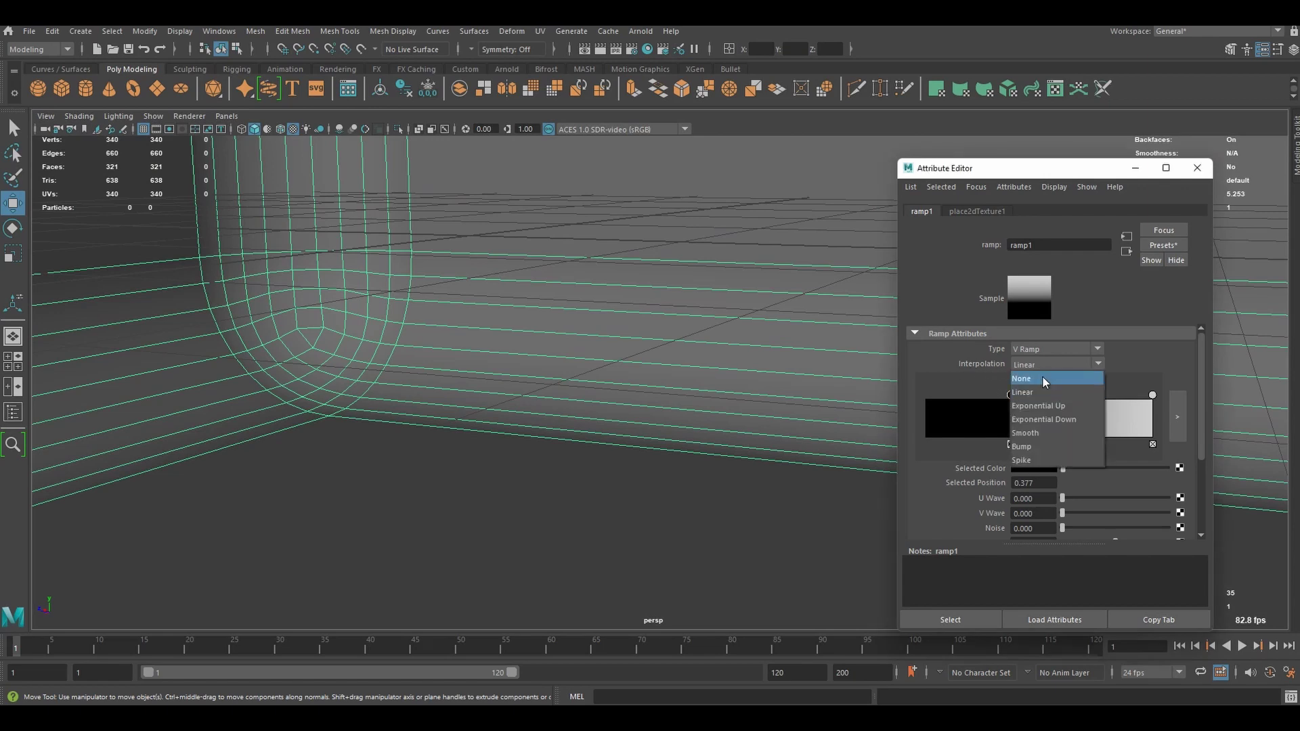
click(1036, 434)
Frame the box's interior corner and render it in Arnold RenderView
drag(618, 479, 624, 444)
click(641, 31)
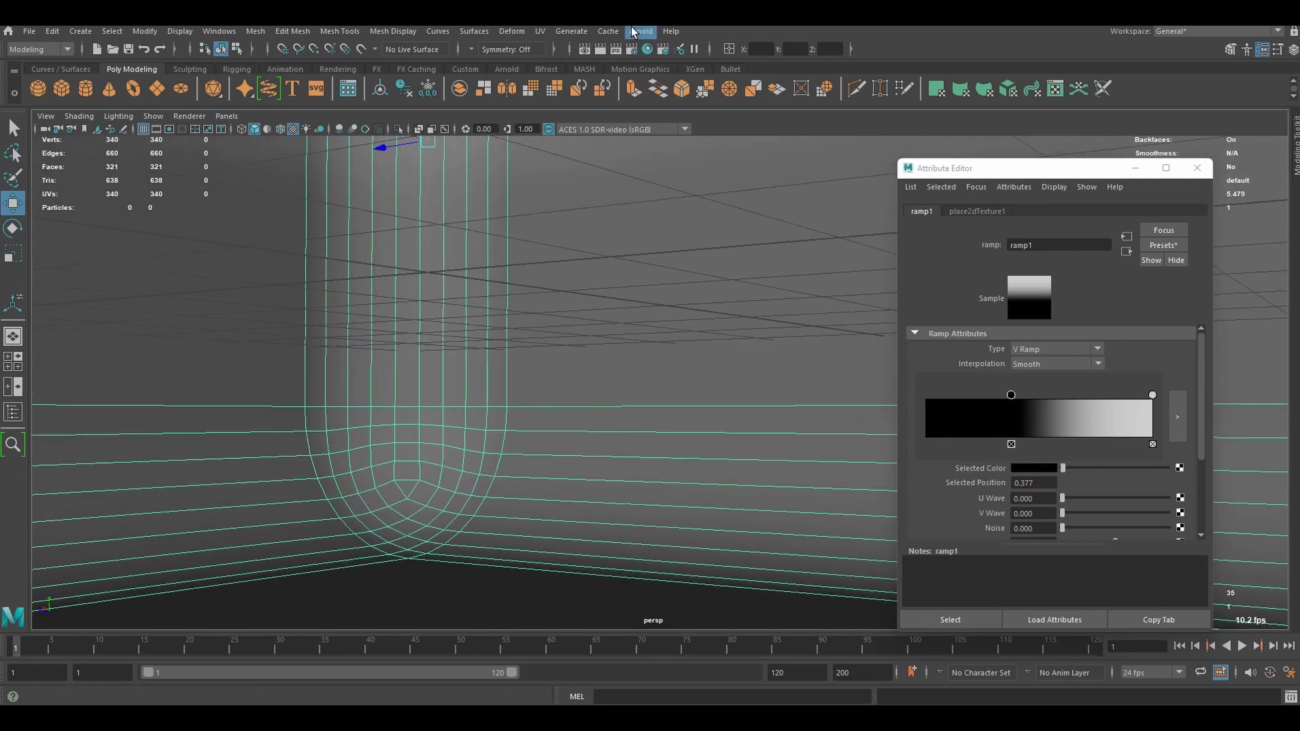
click(654, 58)
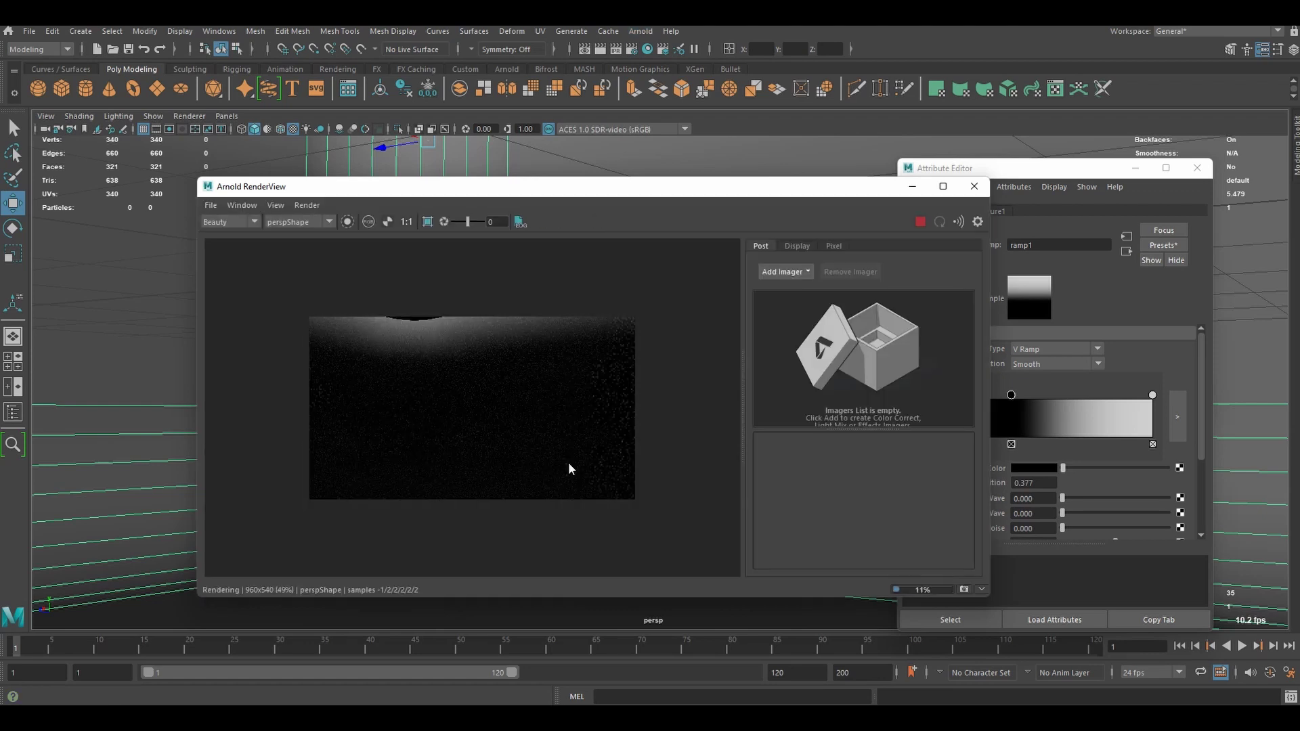
Move the ramp's black marker to about 0.168 and inspect the corner closely in the updated render
click(1018, 393)
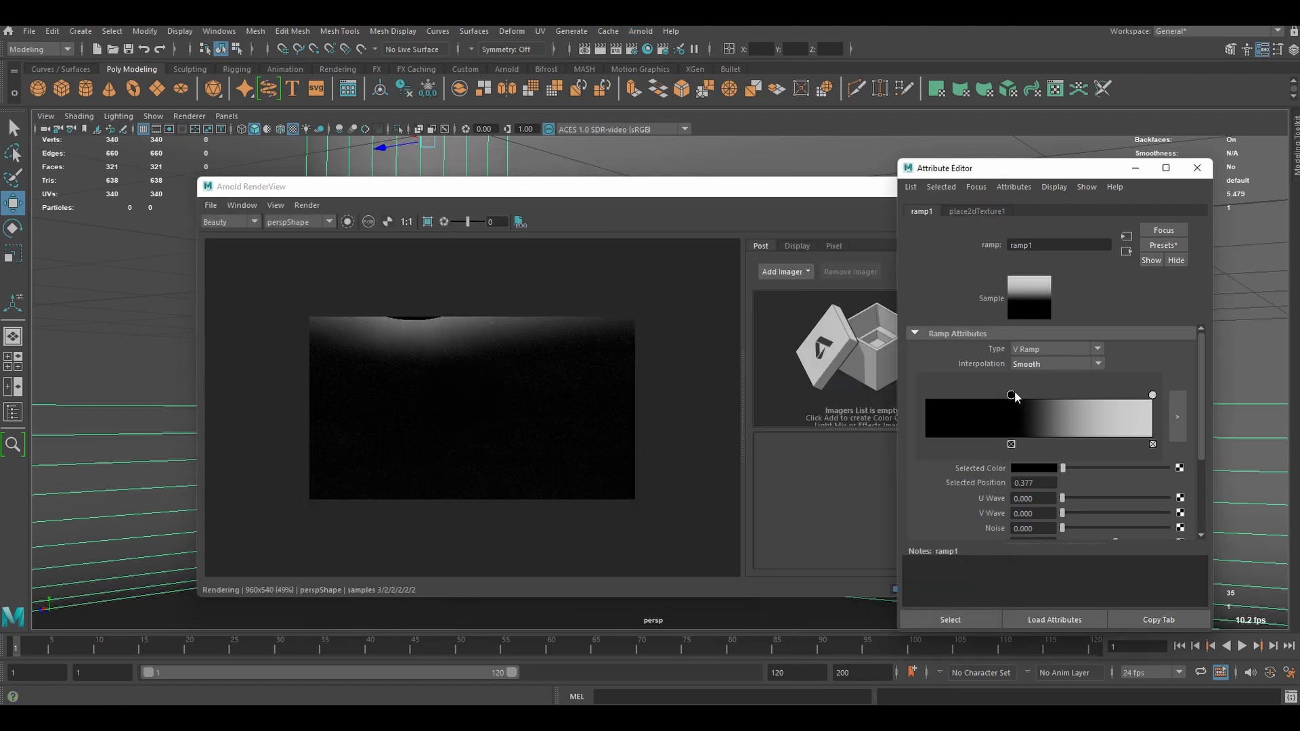
drag(1010, 394, 966, 399)
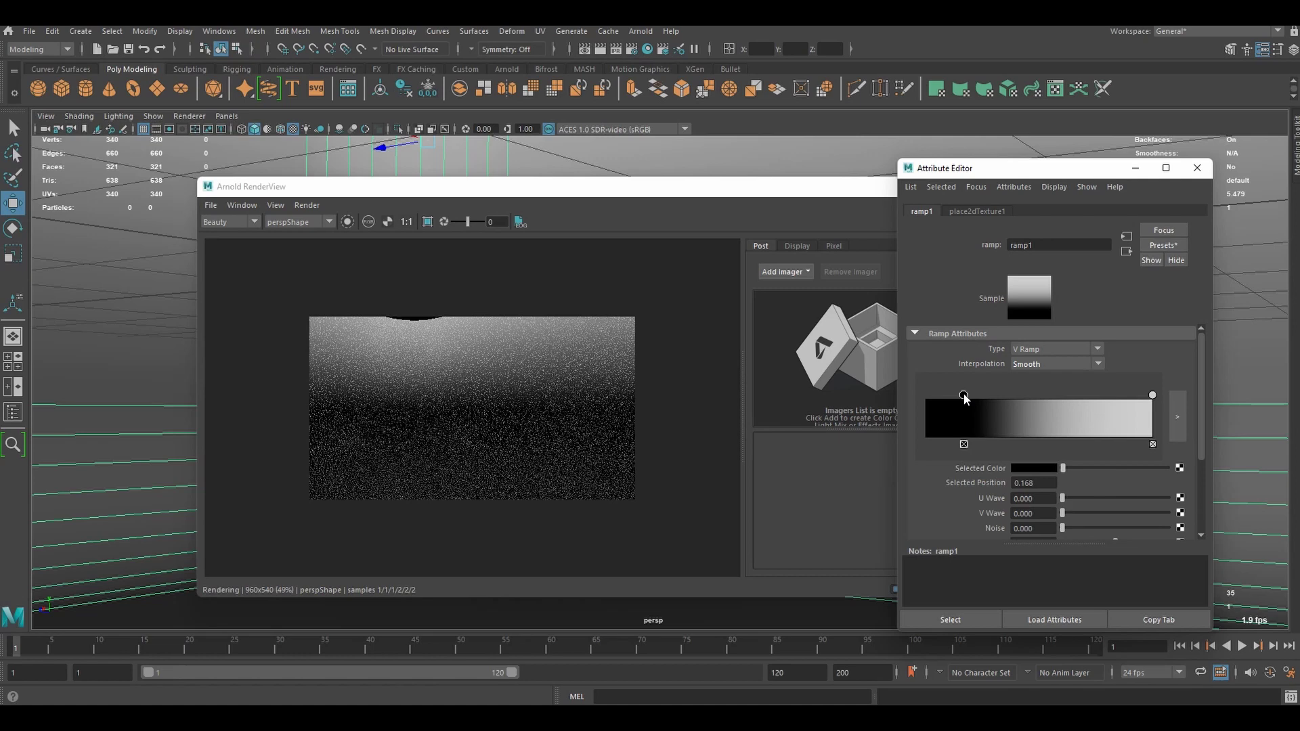
click(819, 186)
drag(838, 195, 826, 195)
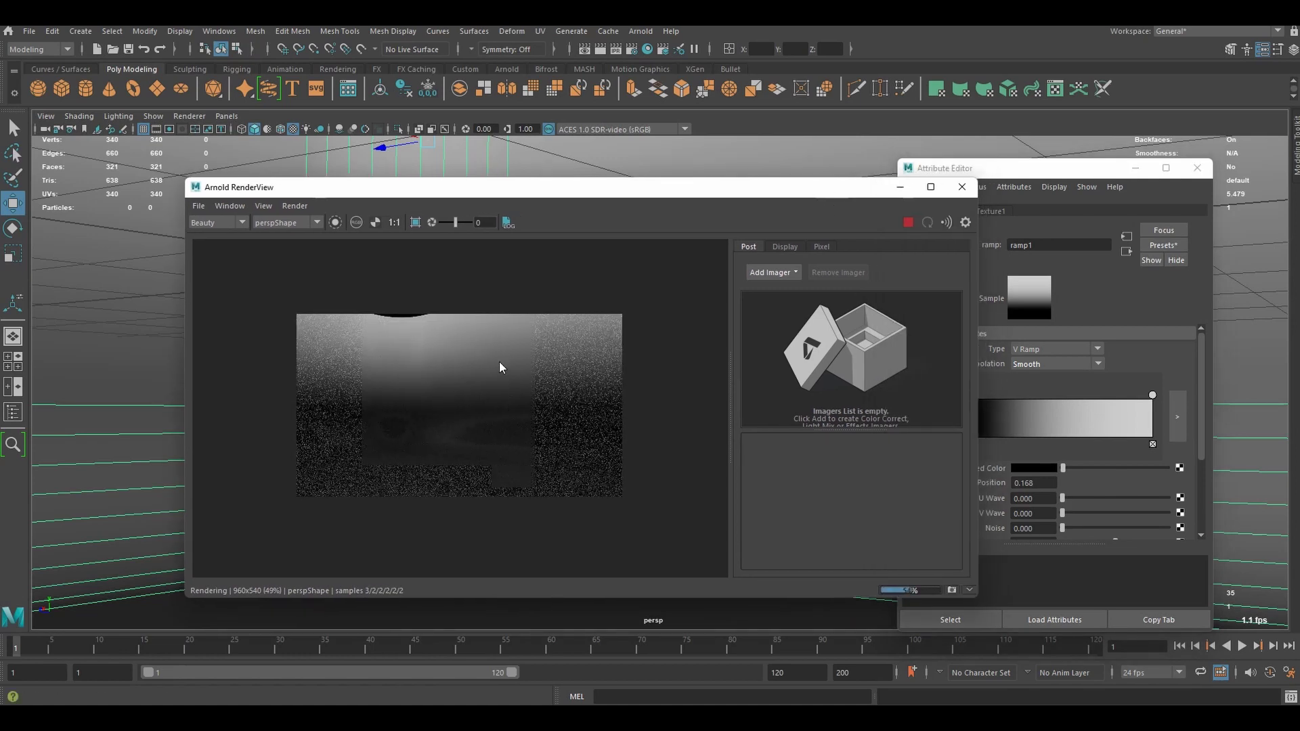
scroll(407, 449, up, 4)
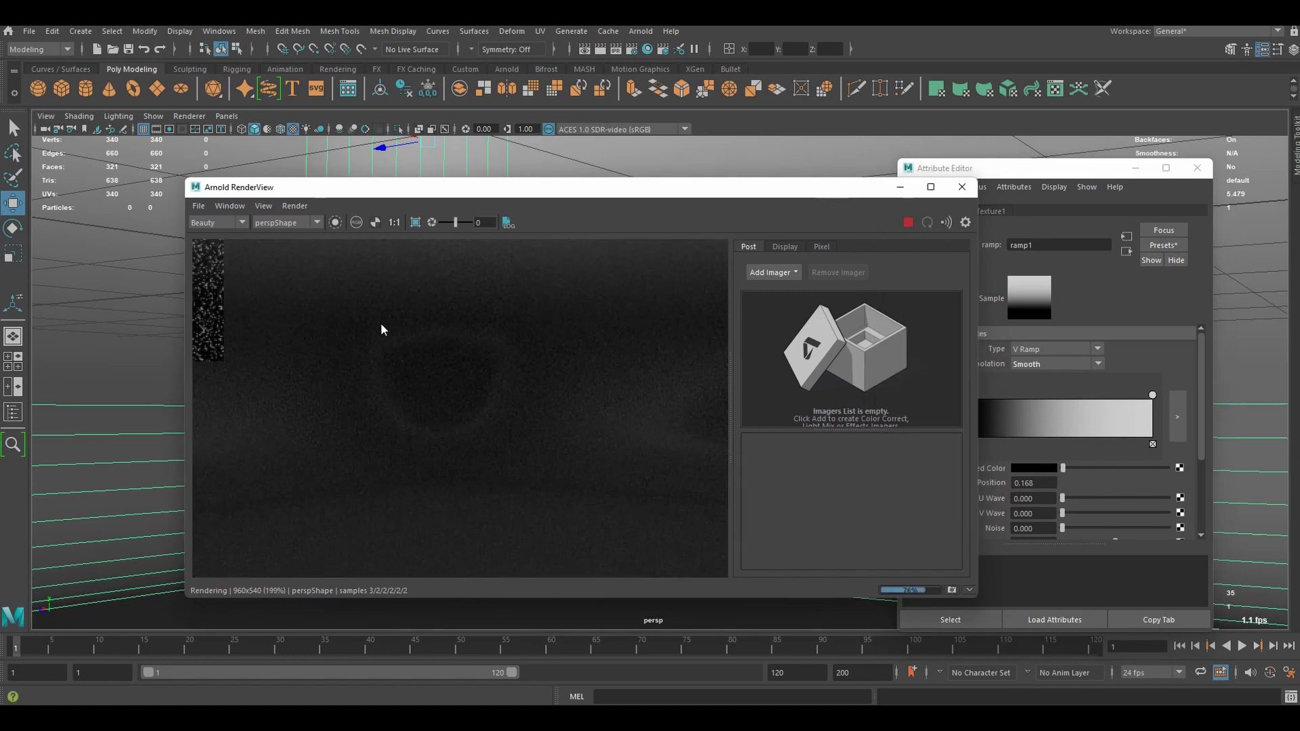
Open the box's aiStandardSurface material, set its specular roughness to about 0.377 and check the updated render
click(451, 351)
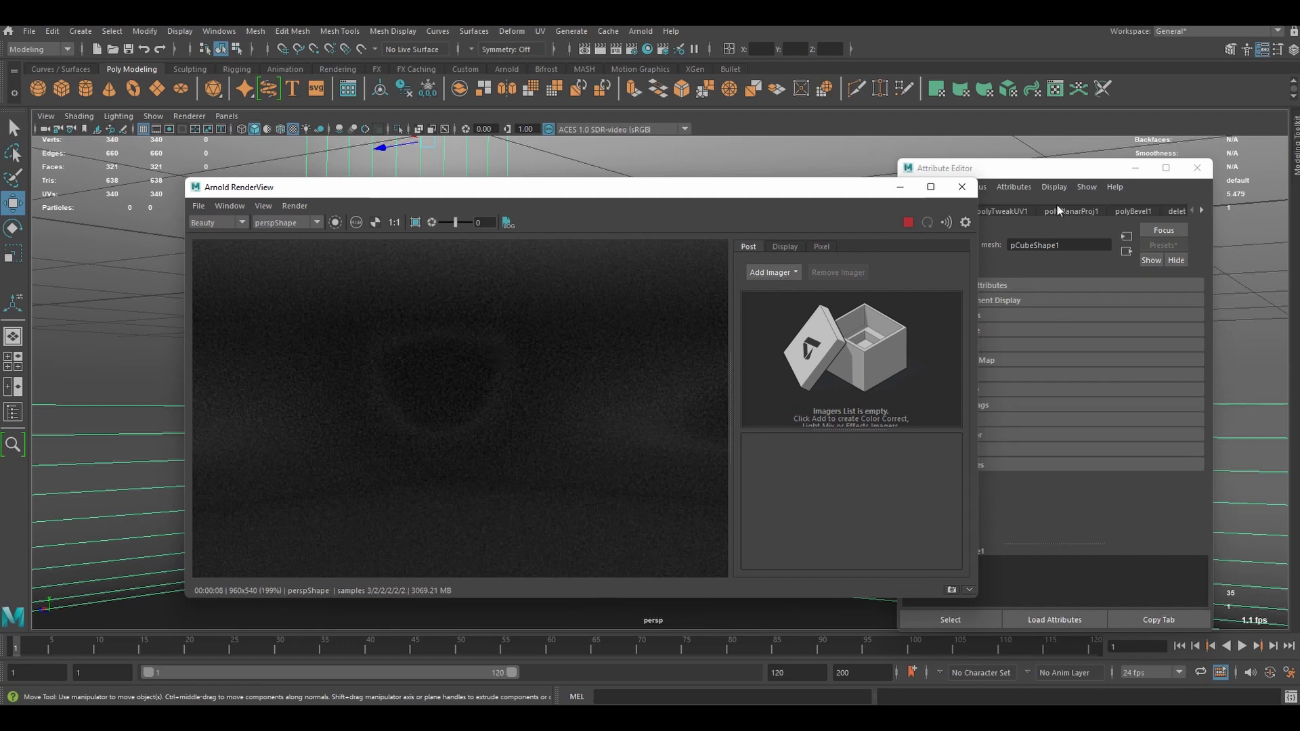
click(1018, 182)
click(1035, 210)
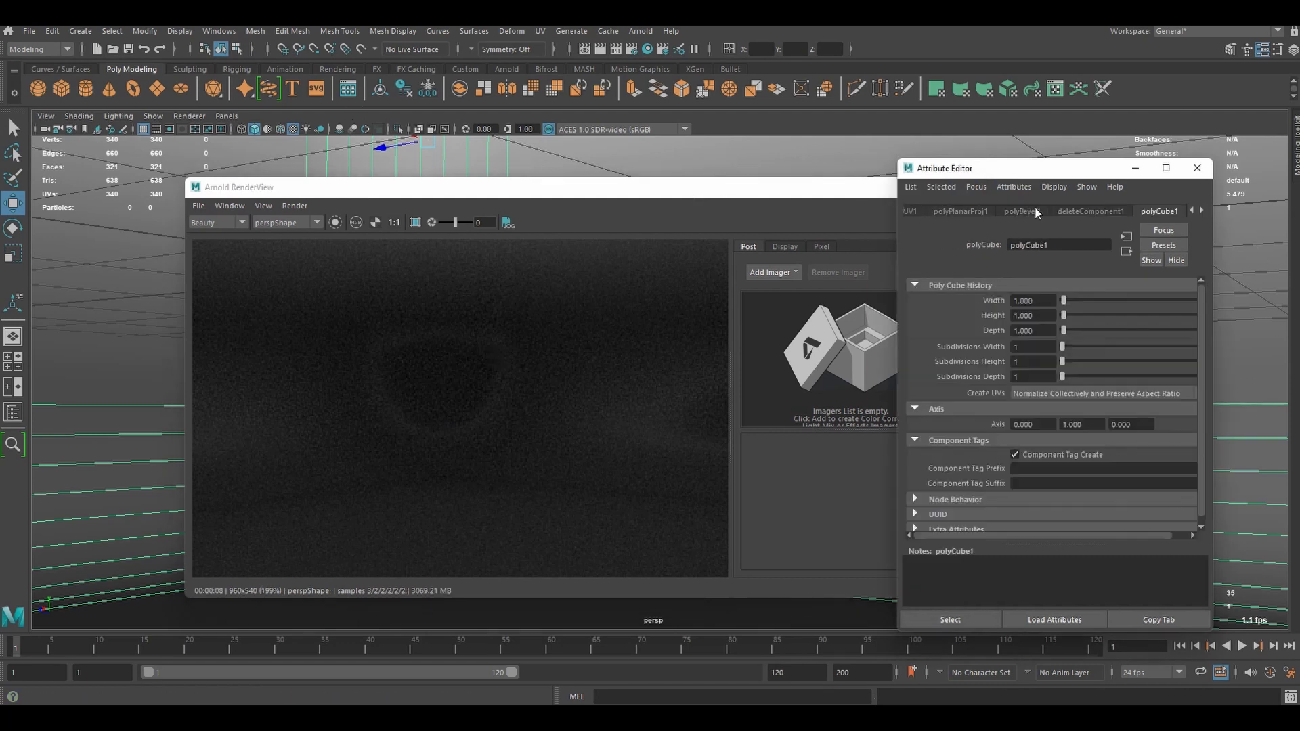
click(1088, 211)
scroll(1086, 426, up, 6)
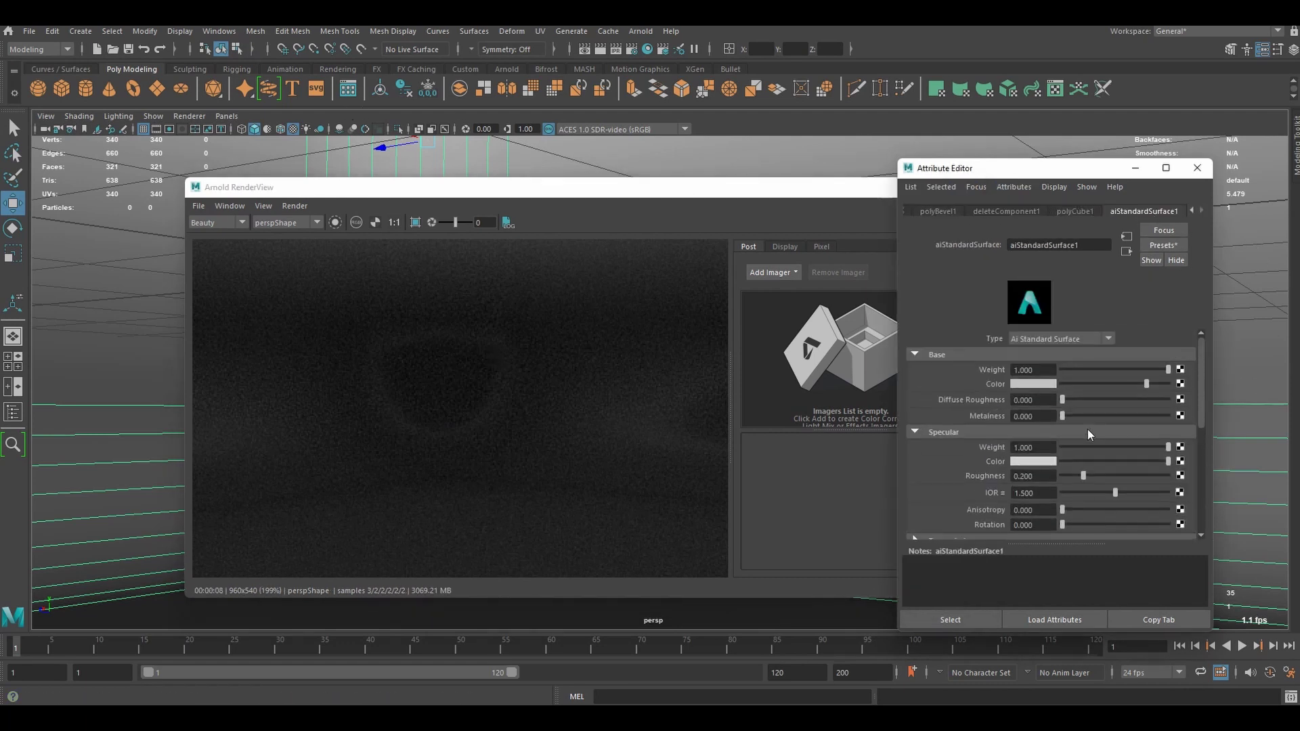
scroll(1075, 417, down, 1)
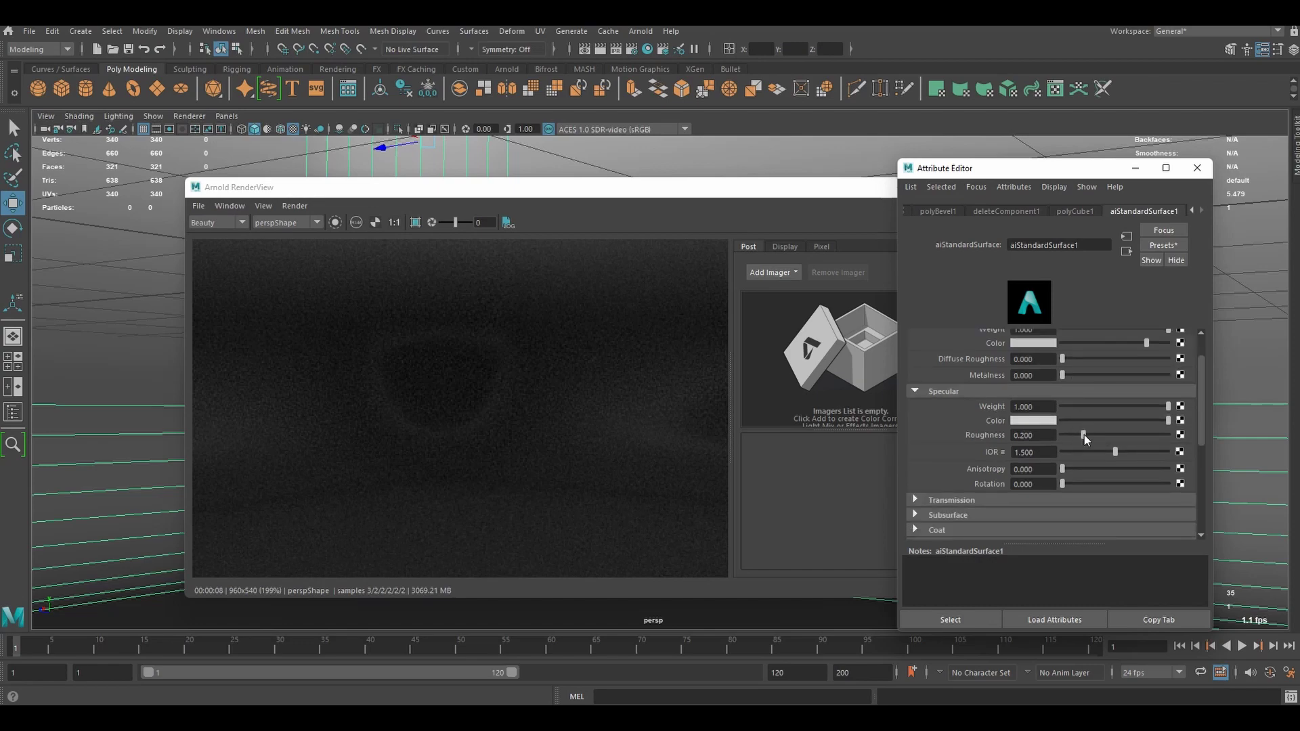
drag(1083, 434, 1102, 434)
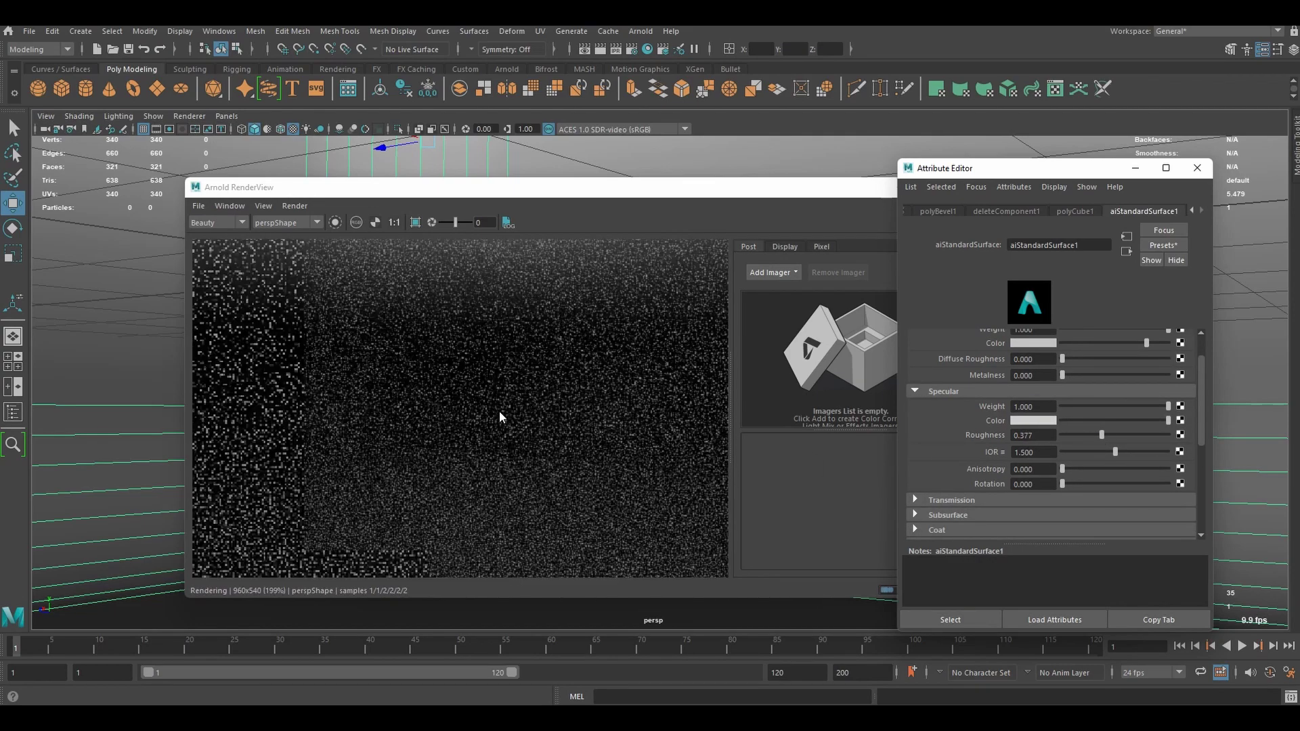
scroll(498, 410, down, 3)
middle_drag(498, 408, 481, 441)
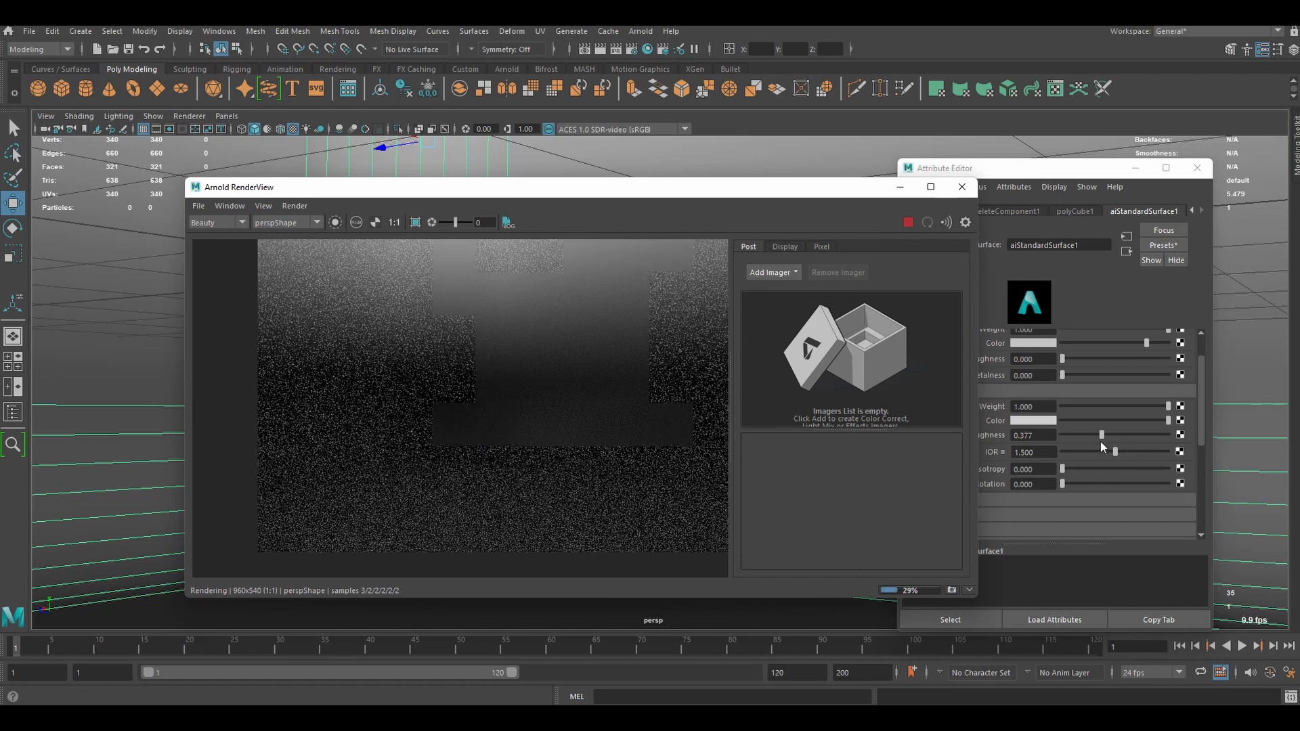
Raise the box material's specular roughness to 0.416, check the whole render and close the Arnold RenderView
click(1045, 435)
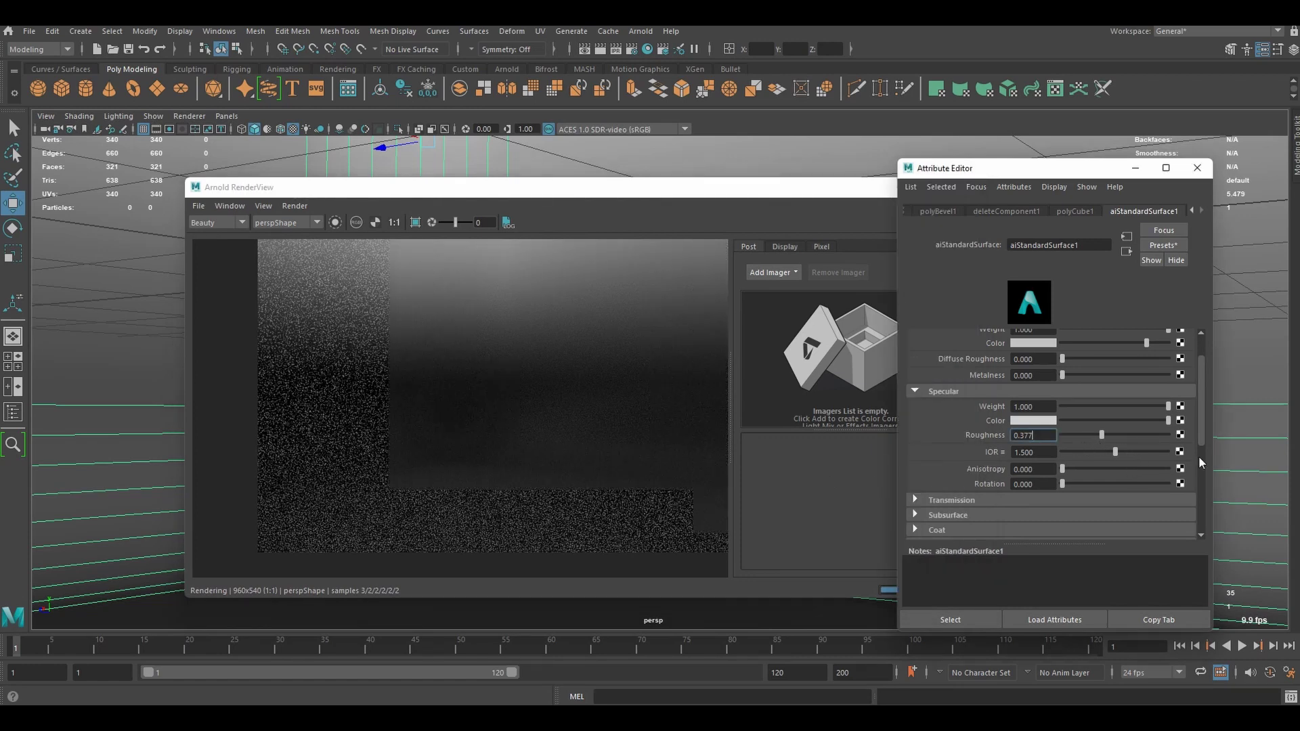
click(1106, 434)
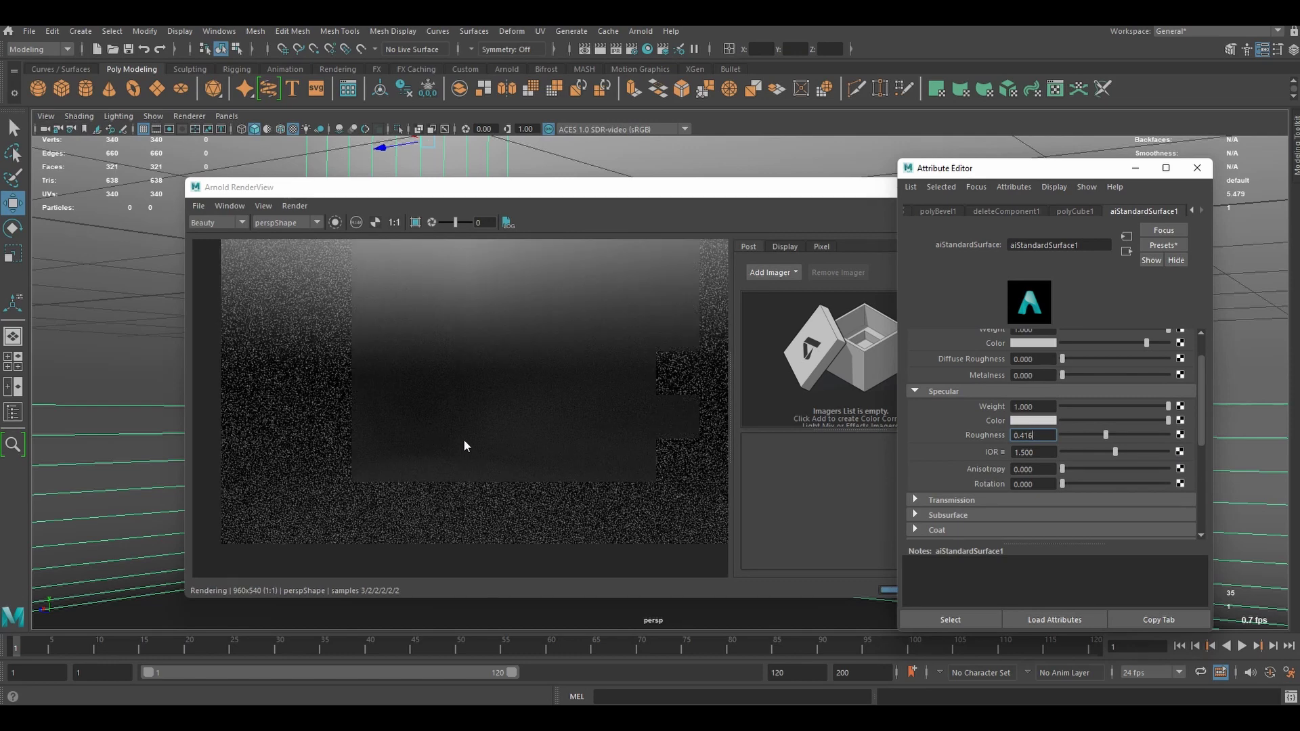
scroll(420, 444, down, 1)
scroll(421, 444, down, 2)
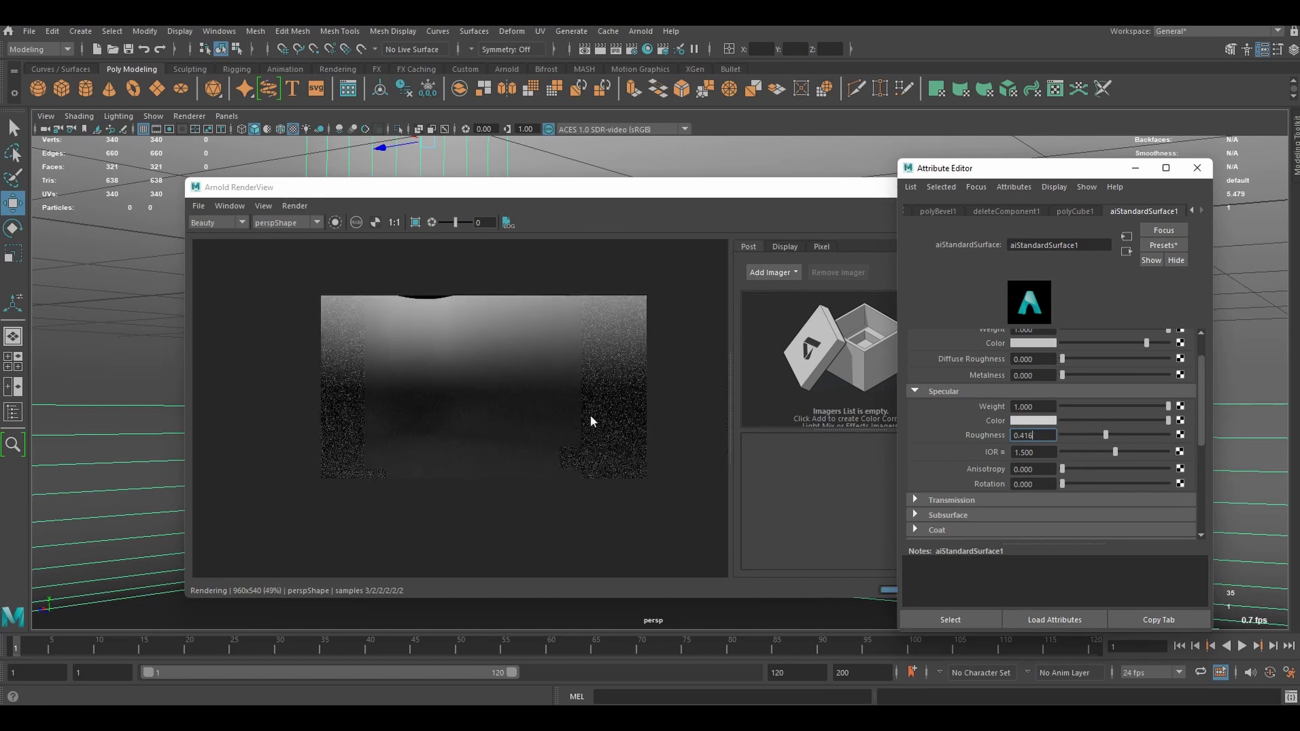
click(579, 359)
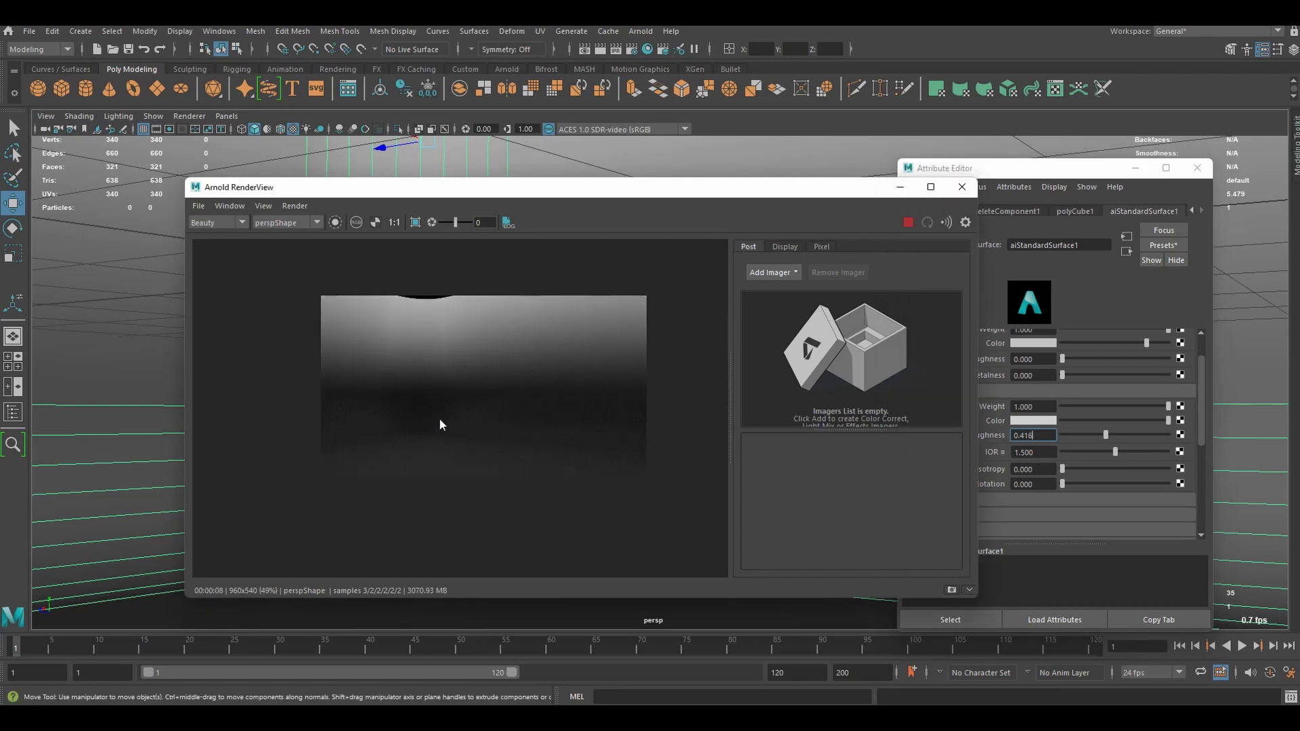
click(961, 187)
Create a polygon plane inside the box and scale it up uniformly to span the box's full opening
alt+drag(453, 320, 482, 331)
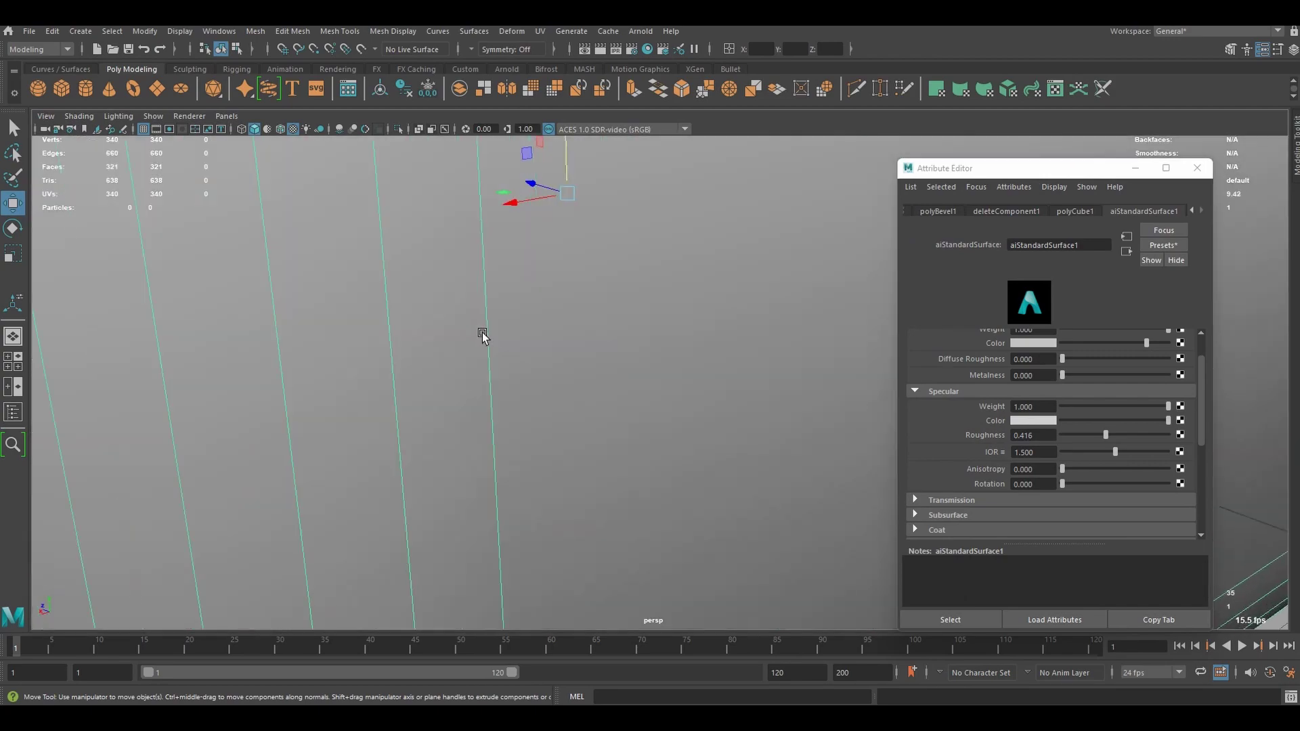
alt+right_drag(482, 331, 169, 345)
alt+drag(606, 339, 608, 304)
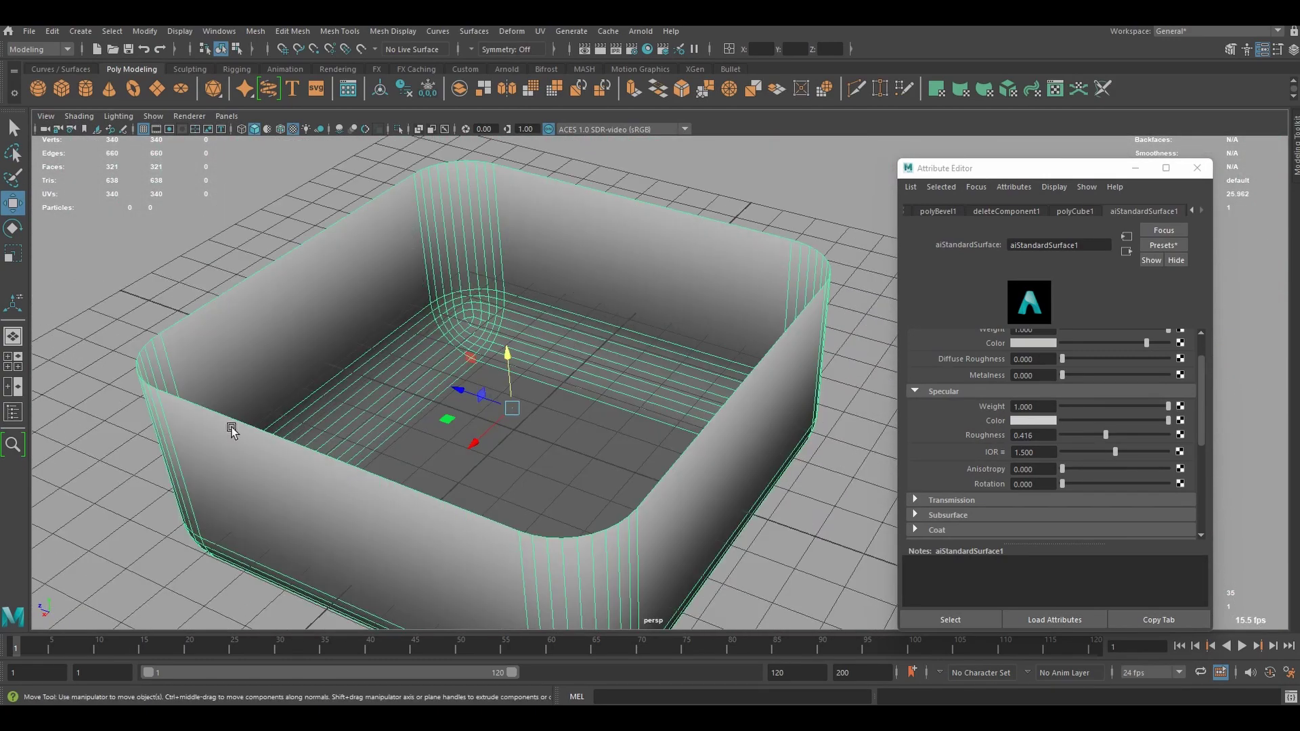
click(156, 89)
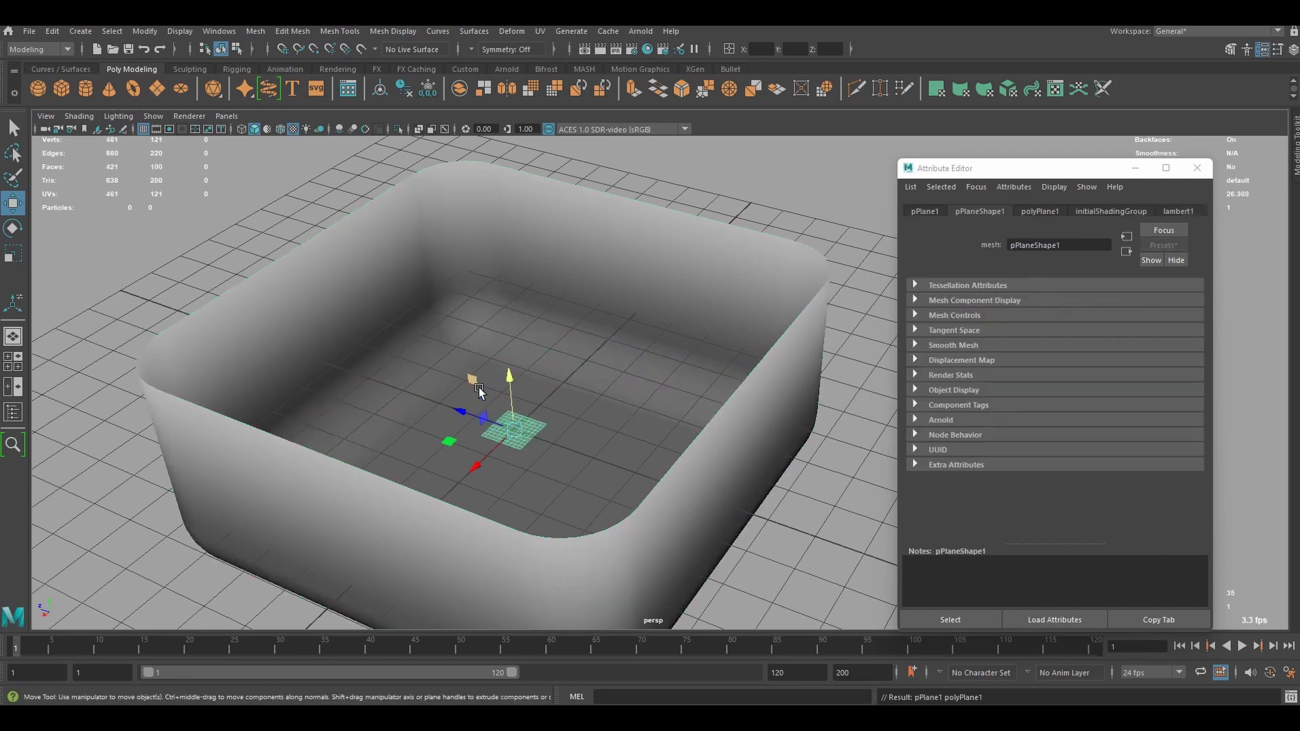
key(r)
drag(539, 441, 819, 492)
key(w)
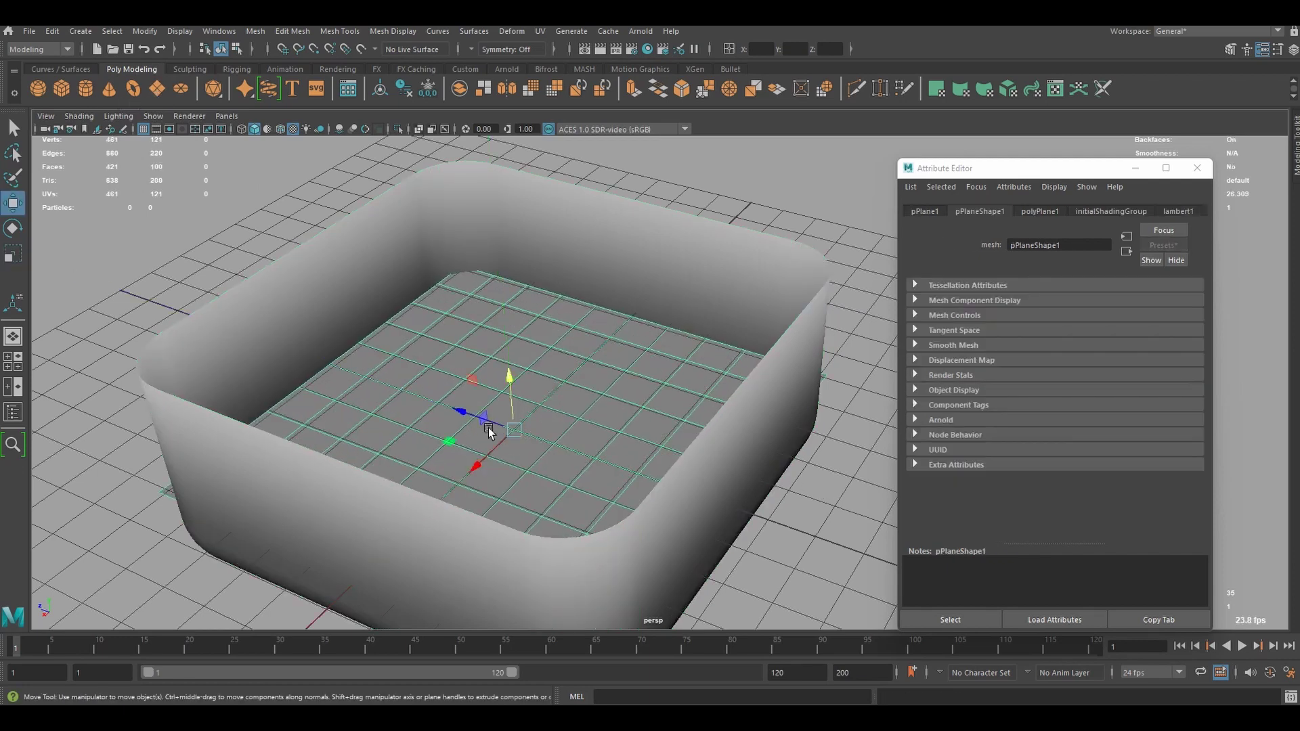
Raise the plane vertically to sit just above the box's open rim as a ceiling
drag(507, 405, 518, 241)
alt+drag(597, 383, 572, 360)
drag(518, 227, 520, 240)
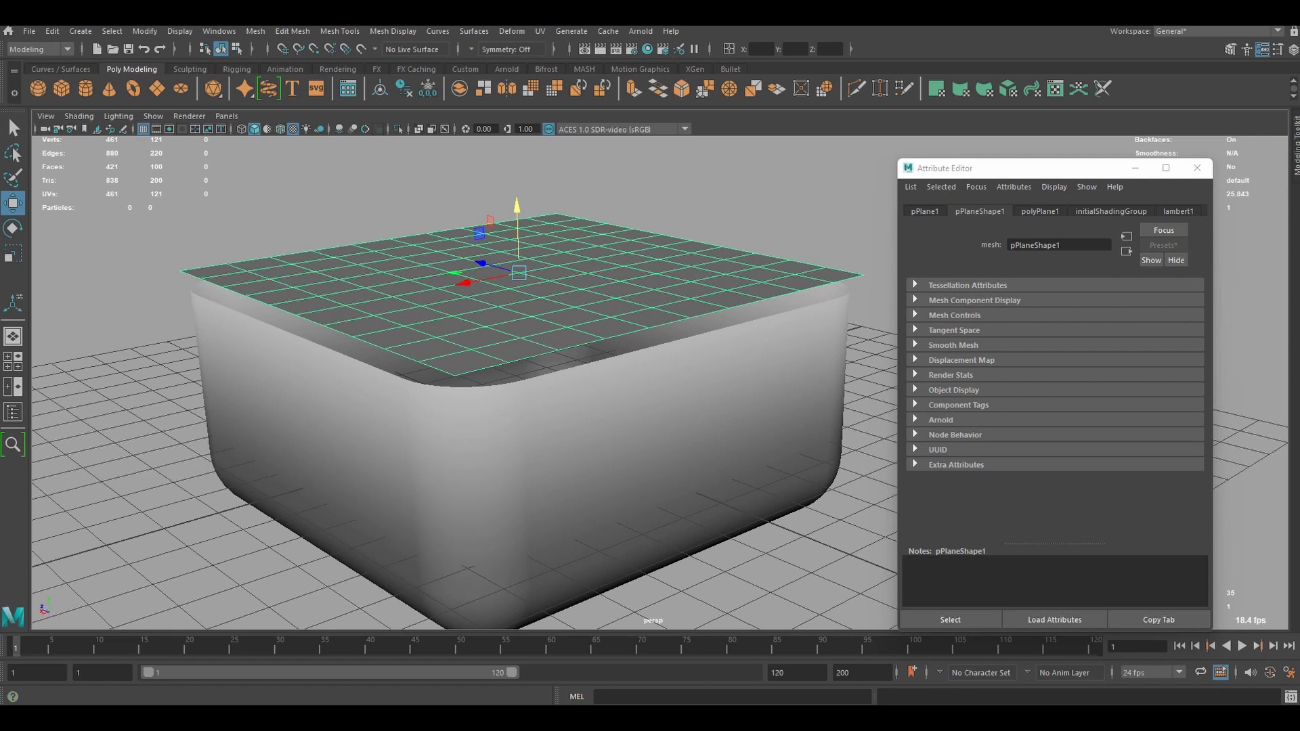
Assign a new Arnold aiStandardSurface material to the ceiling plane
right_drag(467, 271, 465, 614)
click(613, 441)
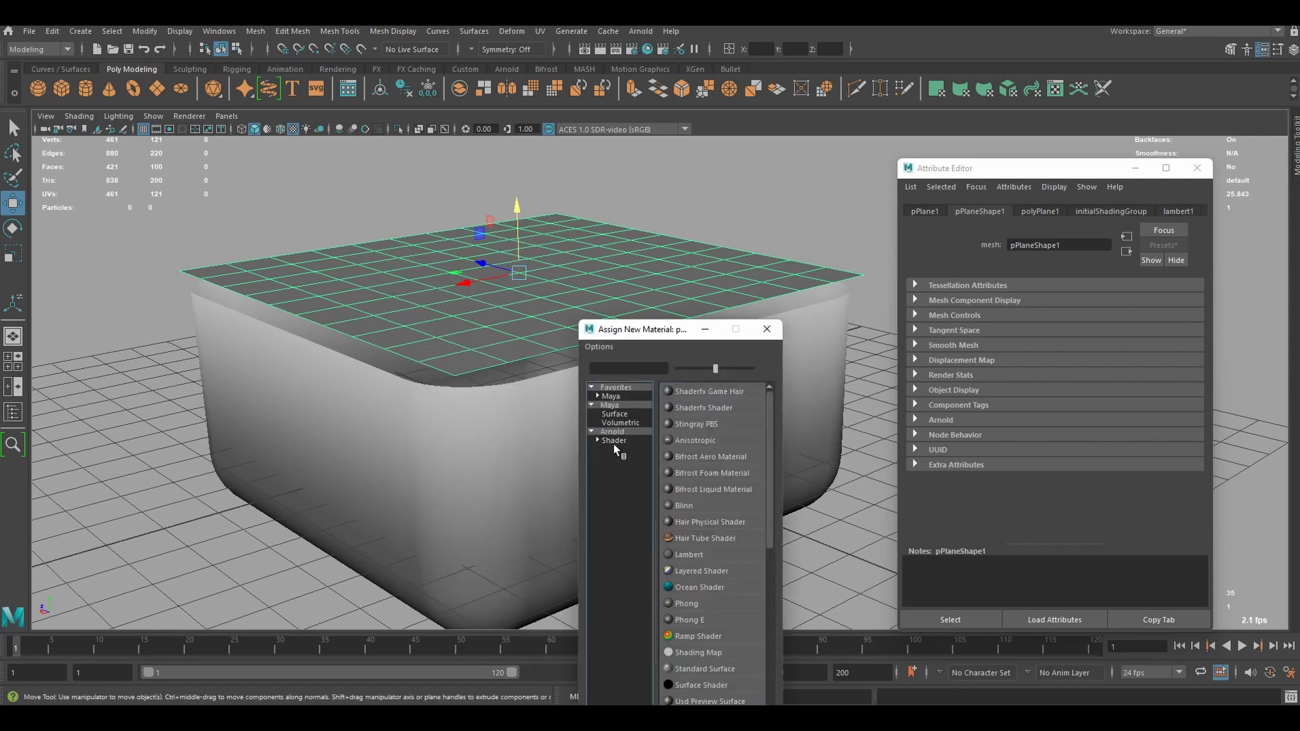
click(713, 623)
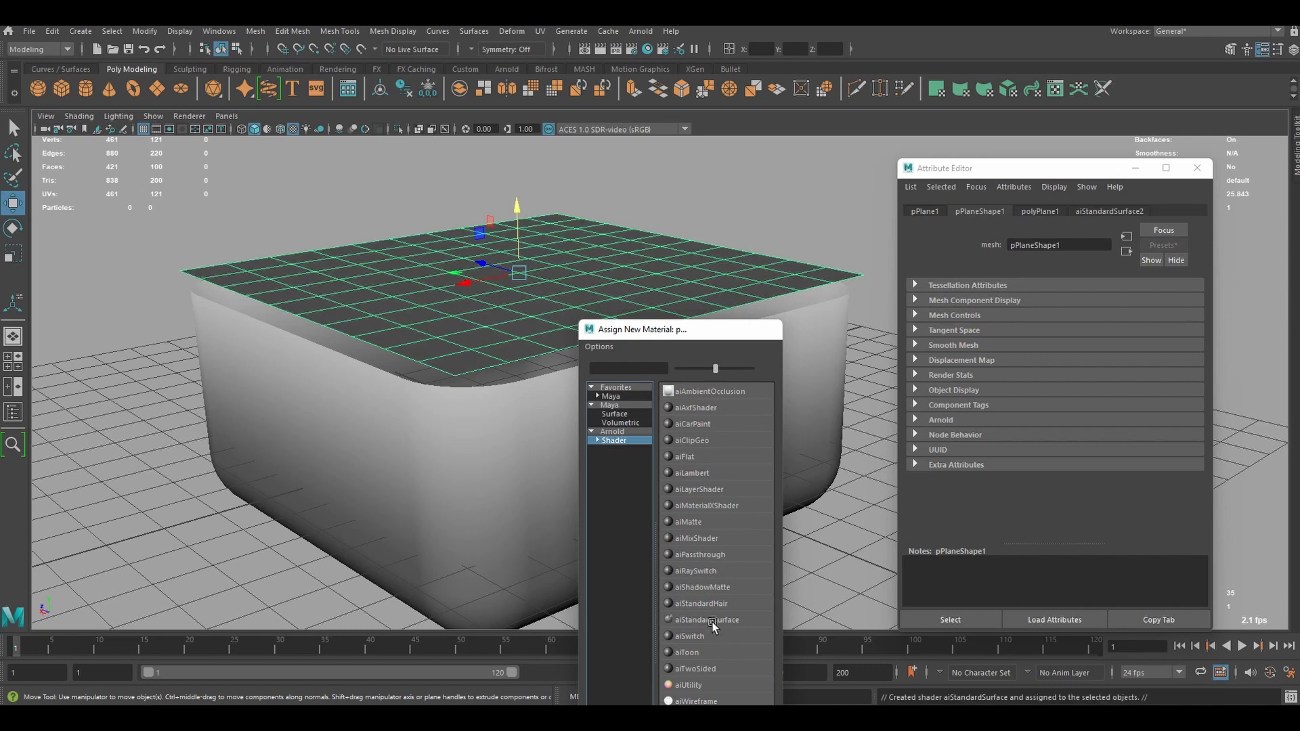
Set the emission weight of the ceiling plane's material to 1
scroll(1050, 406, up, 1)
scroll(1046, 360, down, 1)
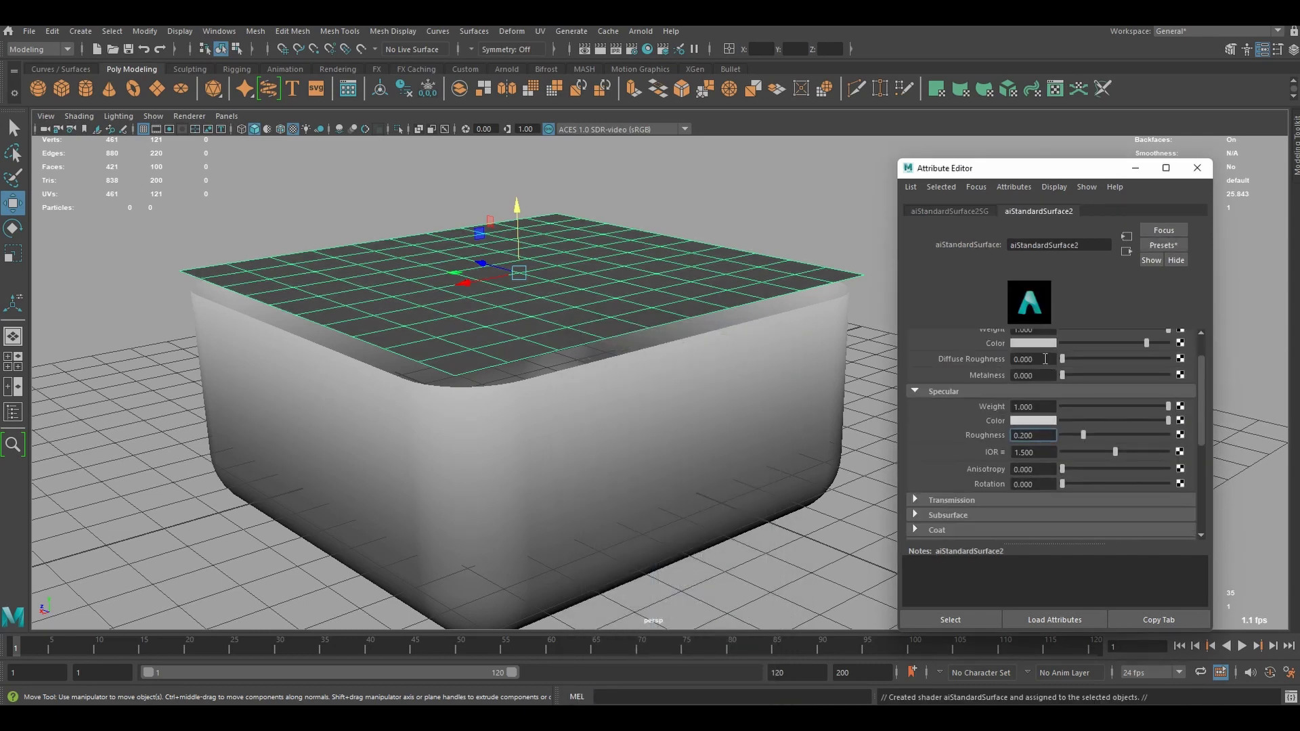
scroll(1046, 363, up, 1)
scroll(1047, 365, down, 2)
scroll(1047, 365, up, 2)
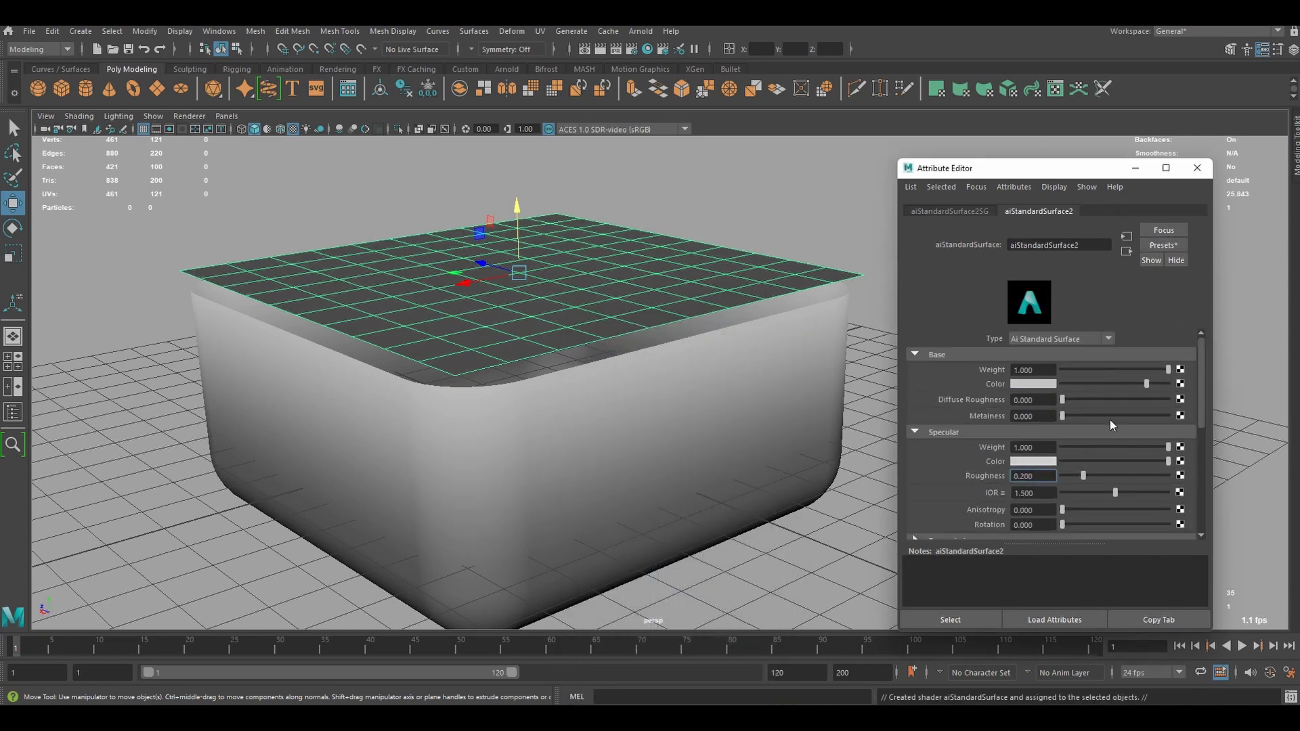
scroll(1111, 420, down, 3)
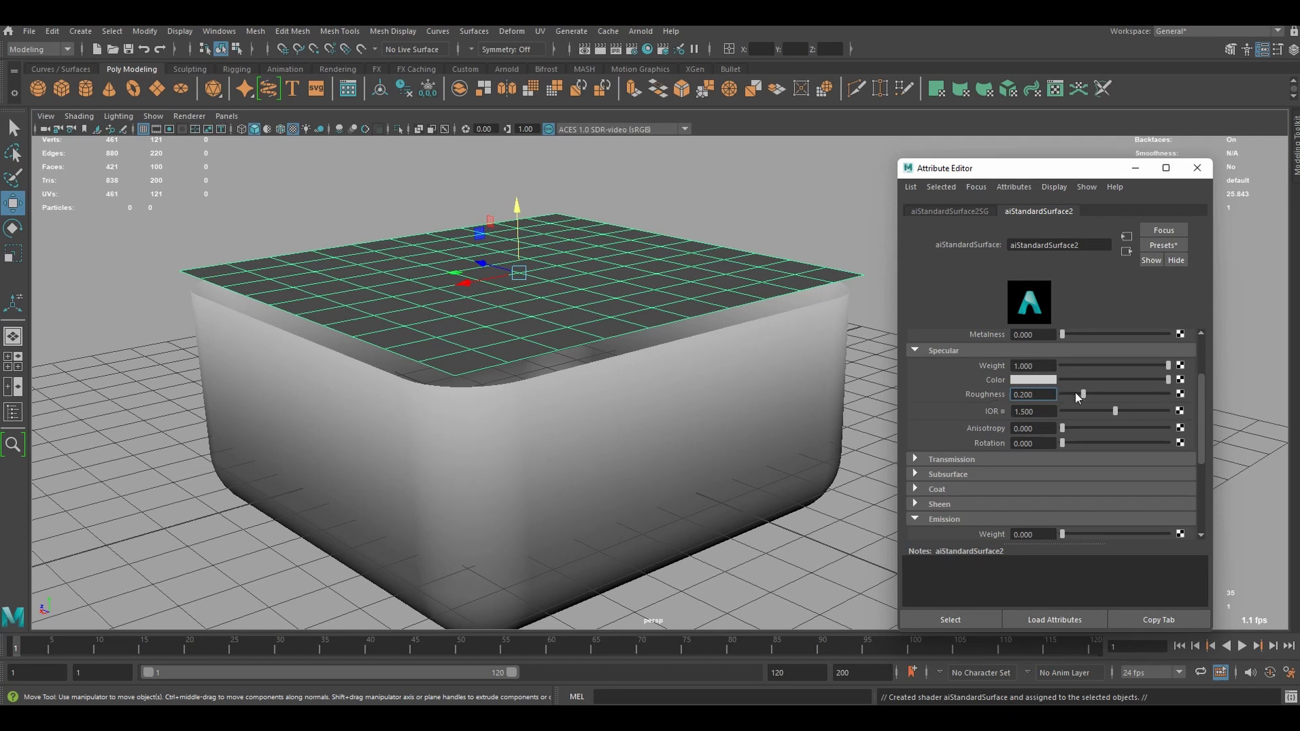
scroll(1110, 392, down, 5)
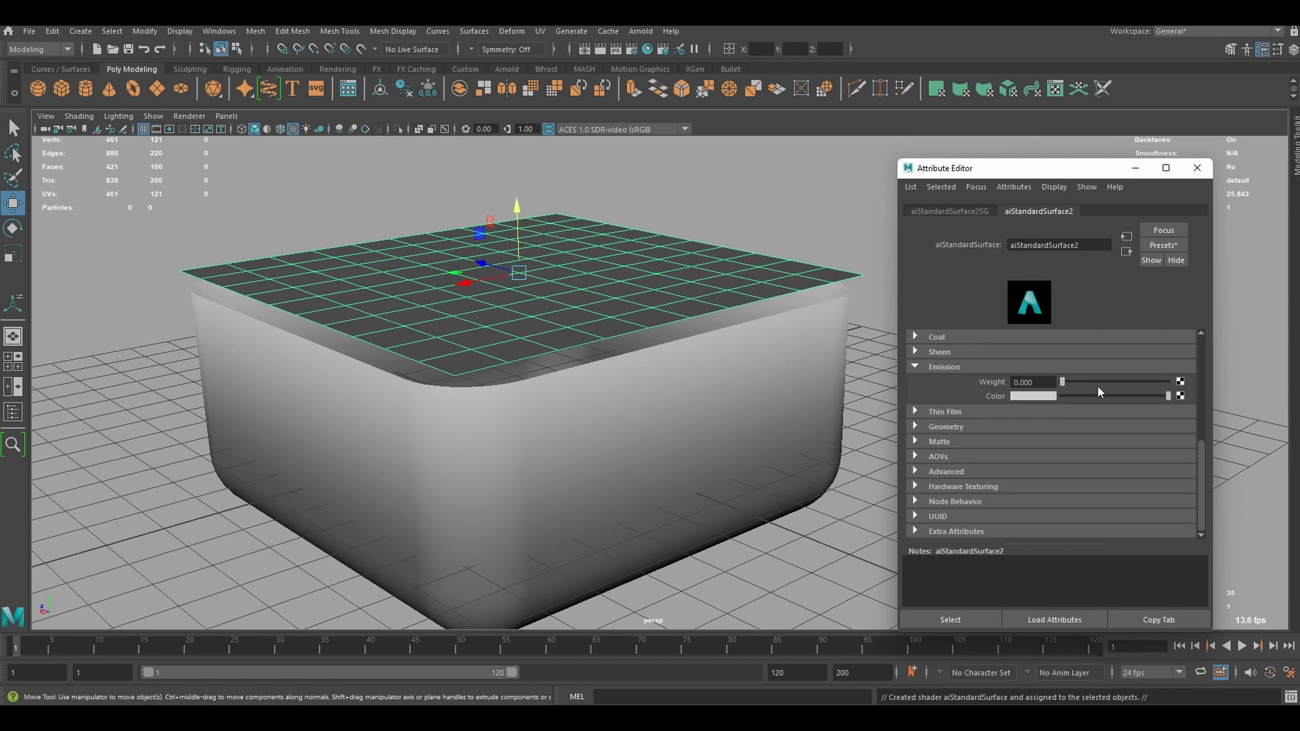
drag(1067, 380, 1179, 392)
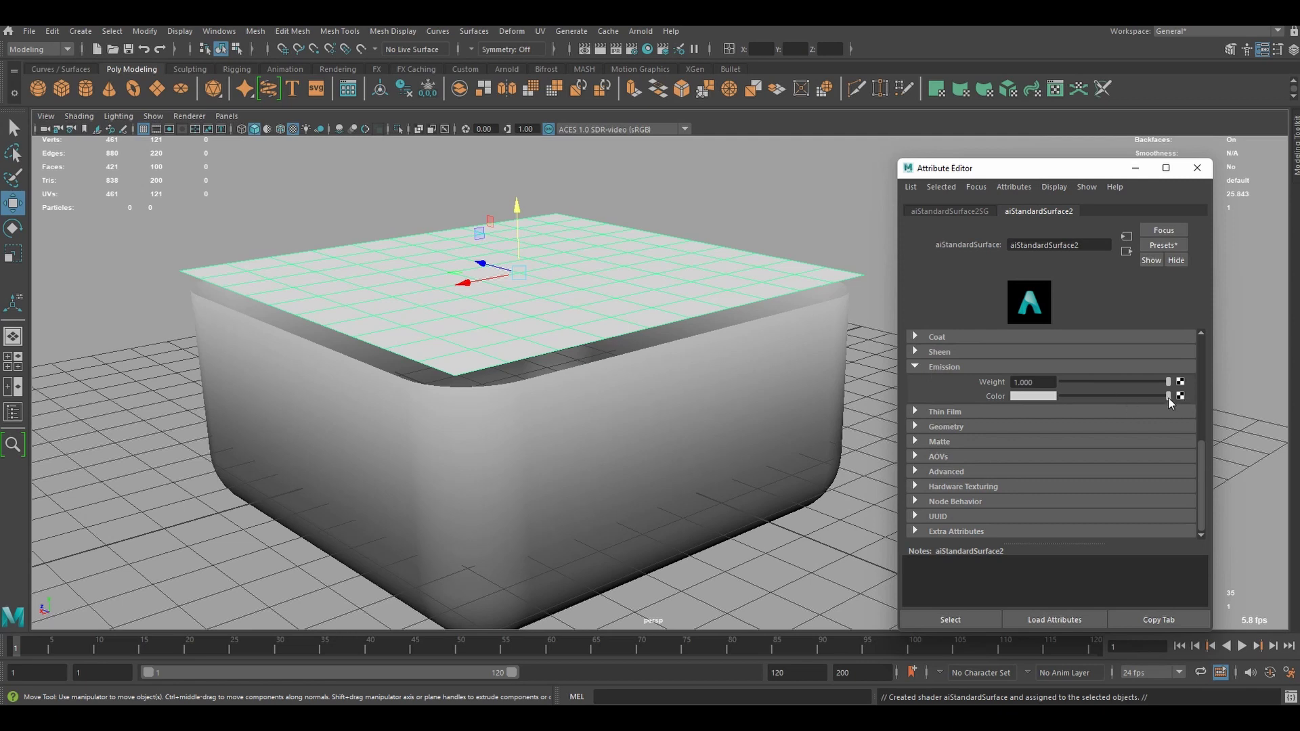
Connect a Bulge texture to the emission color of the ceiling plane's material
click(1181, 397)
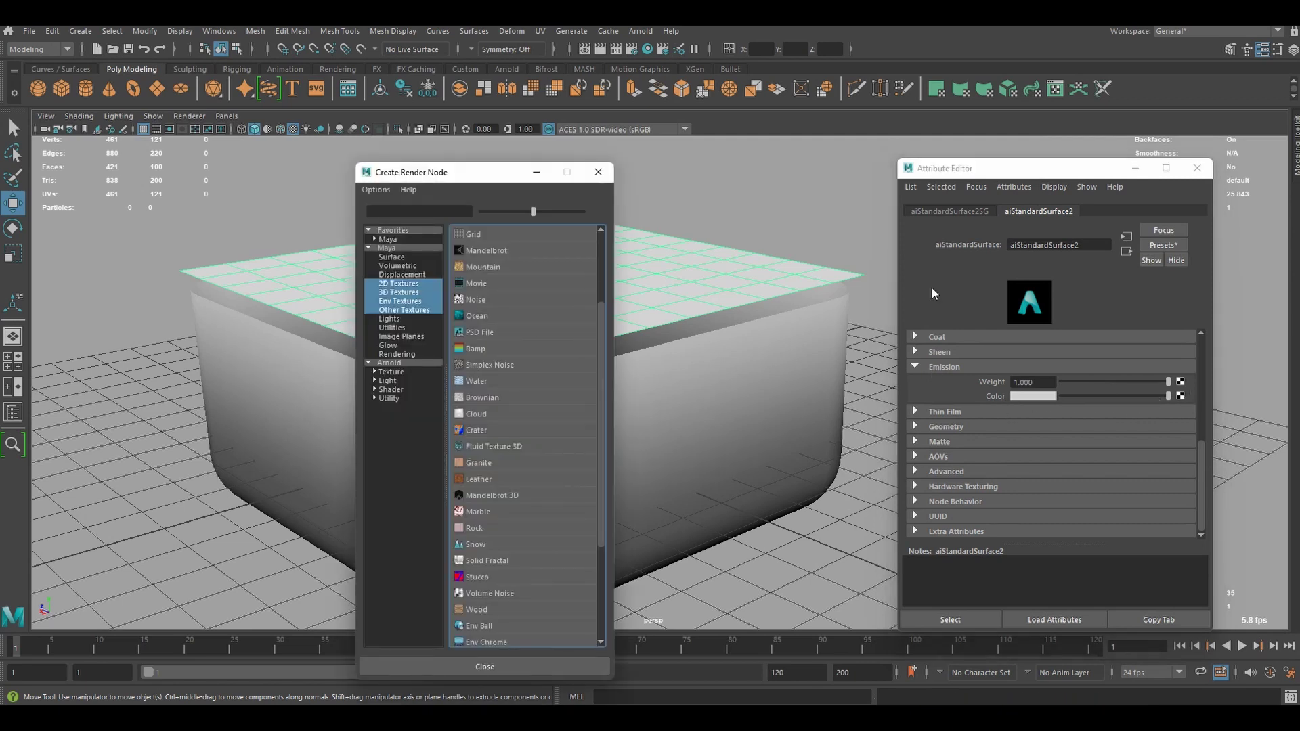
scroll(1045, 406, up, 2)
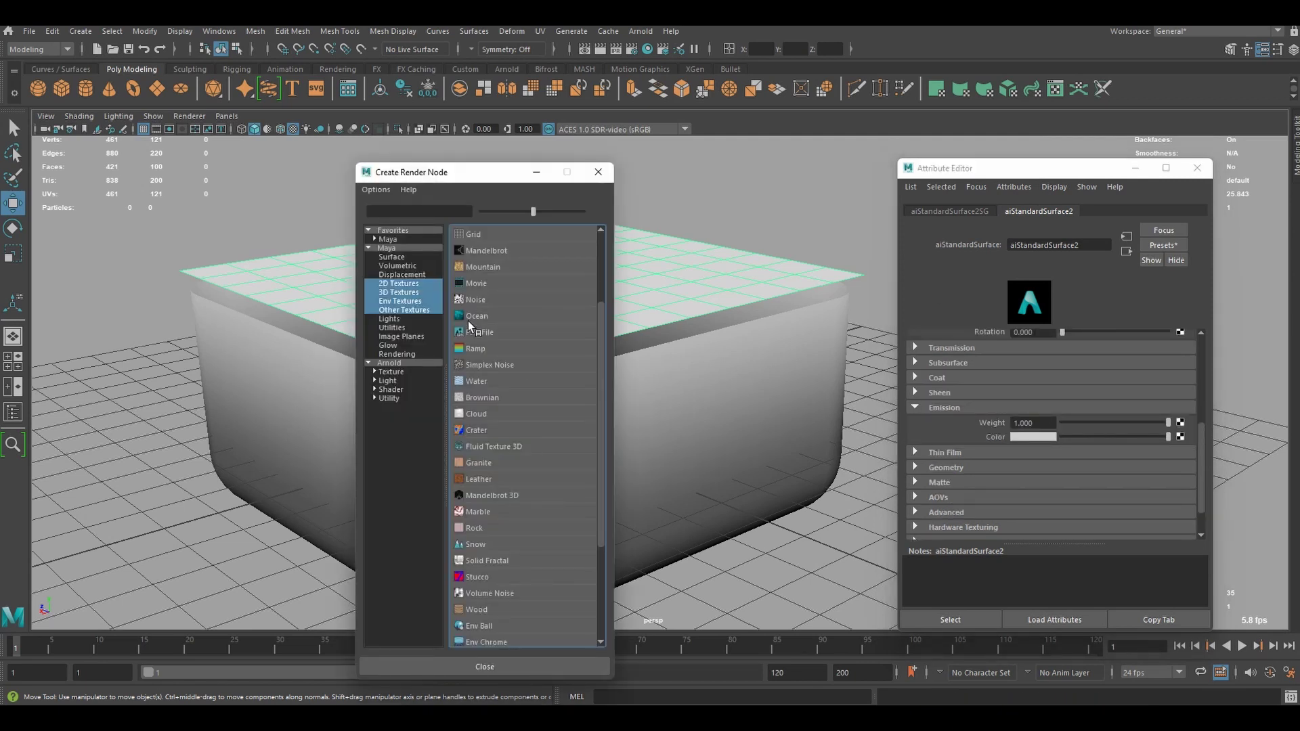
scroll(481, 318, up, 2)
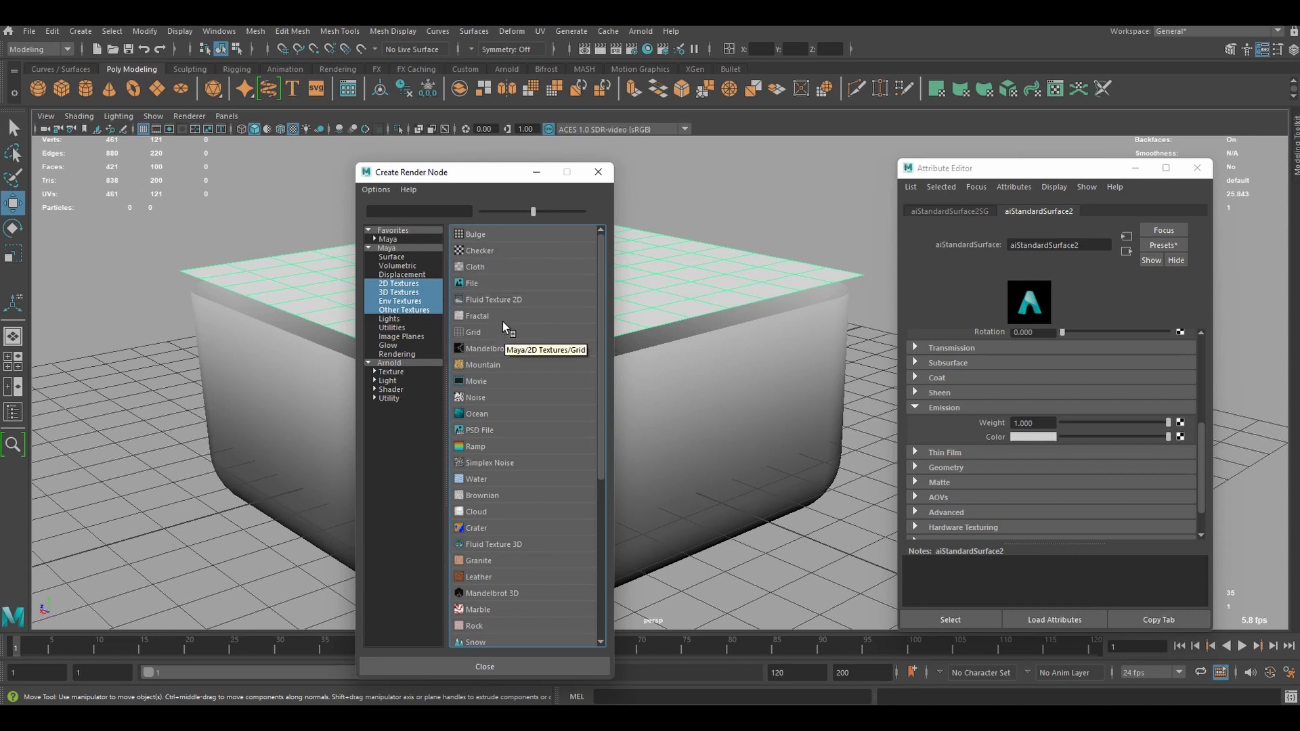
click(473, 233)
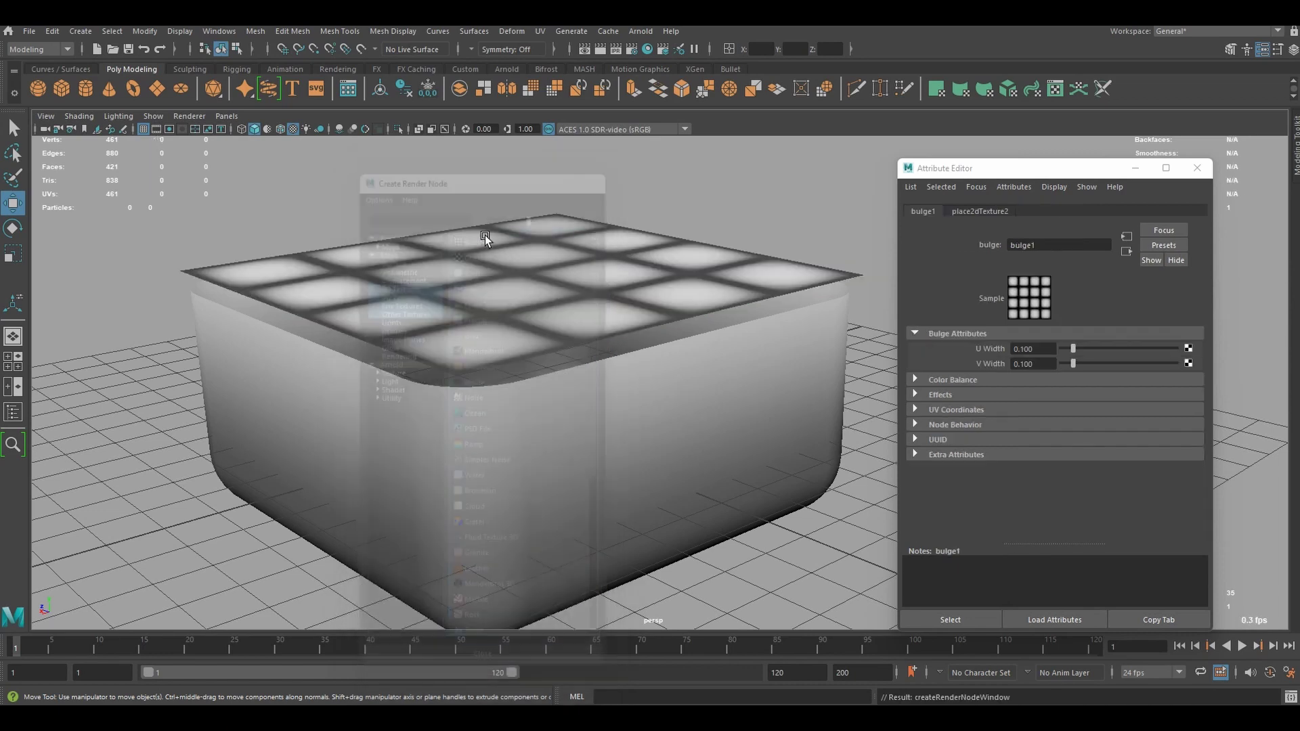
Shrink the bulge texture's light patches by setting U Width to about 0.843 and V Width to about 0.482
scroll(598, 322, up, 3)
alt+drag(599, 328, 541, 338)
alt+right_drag(543, 336, 670, 313)
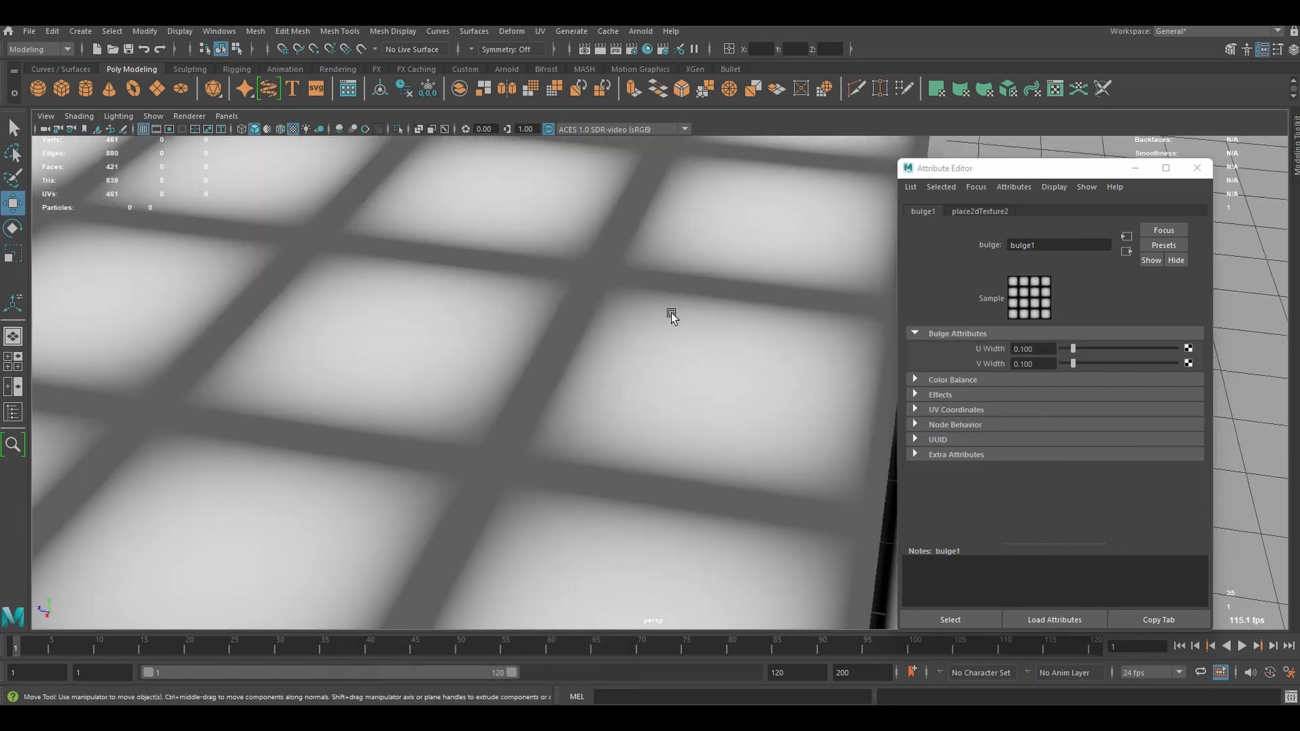
alt+drag(671, 312, 399, 296)
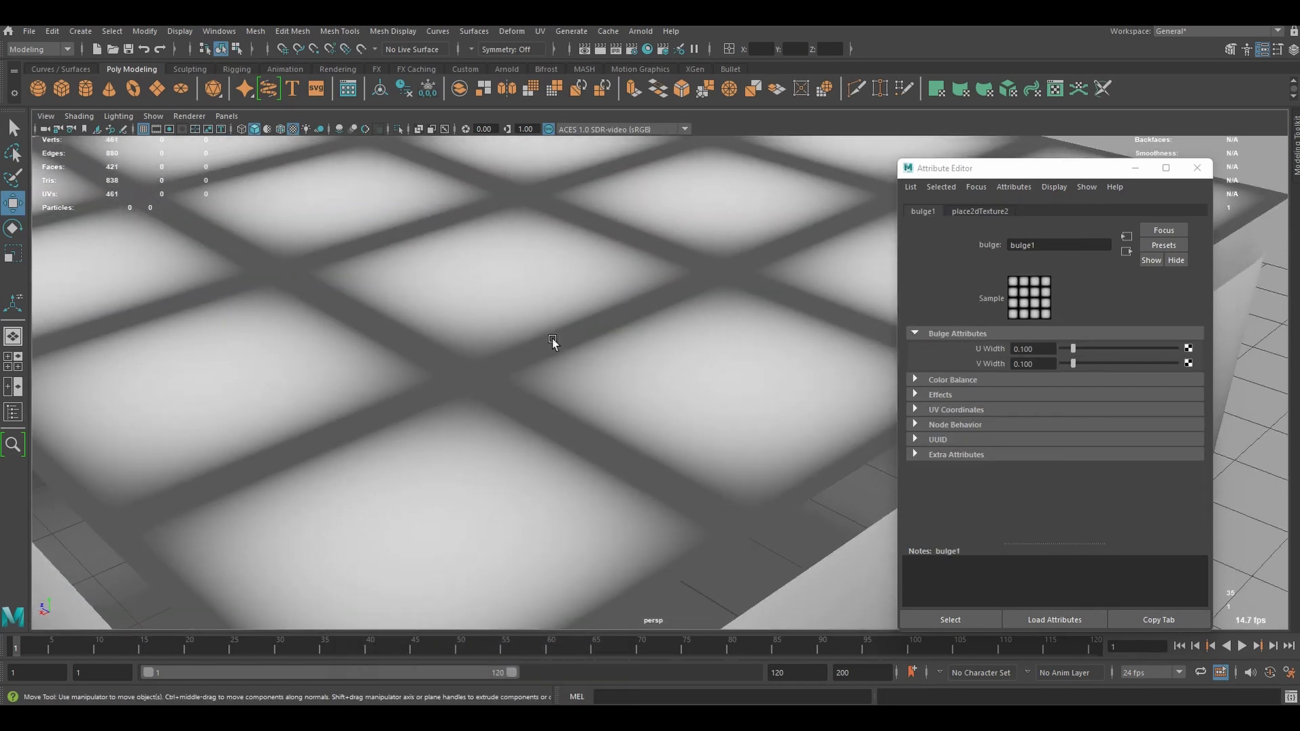
alt+right_drag(644, 384, 504, 370)
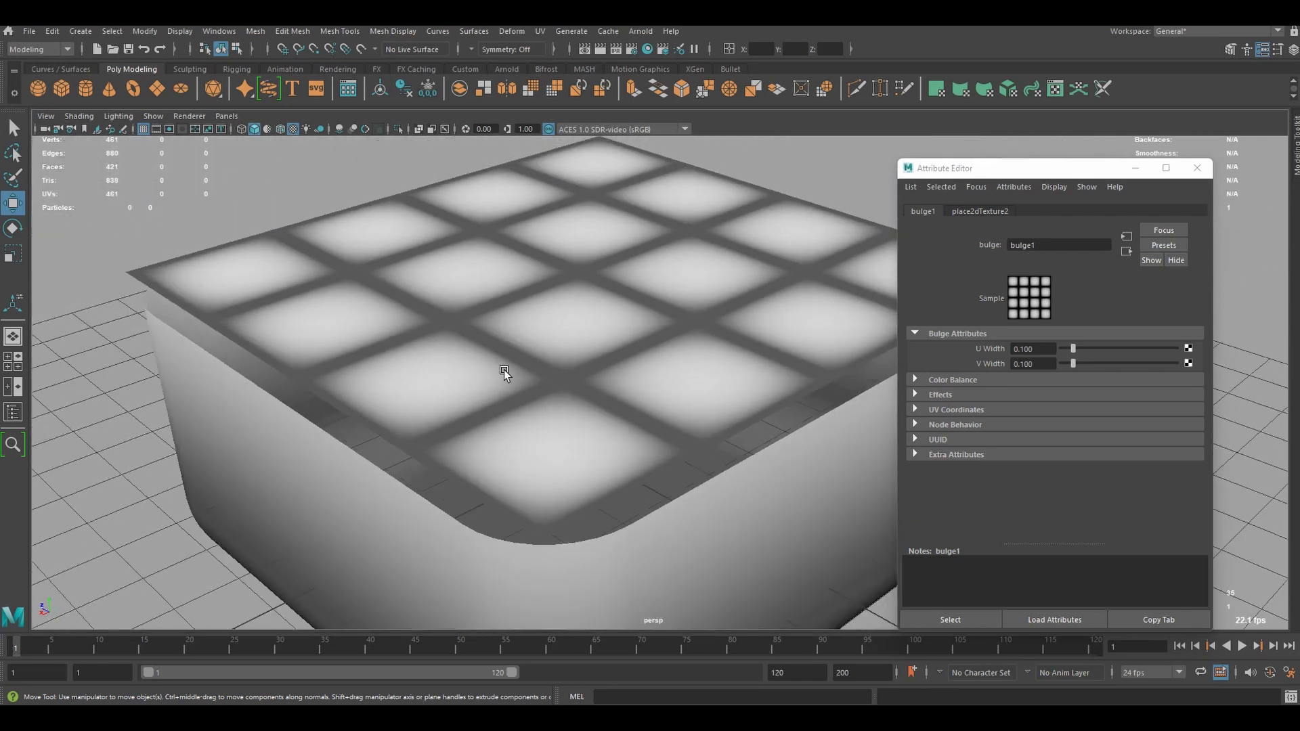
alt+middle_drag(630, 290, 627, 347)
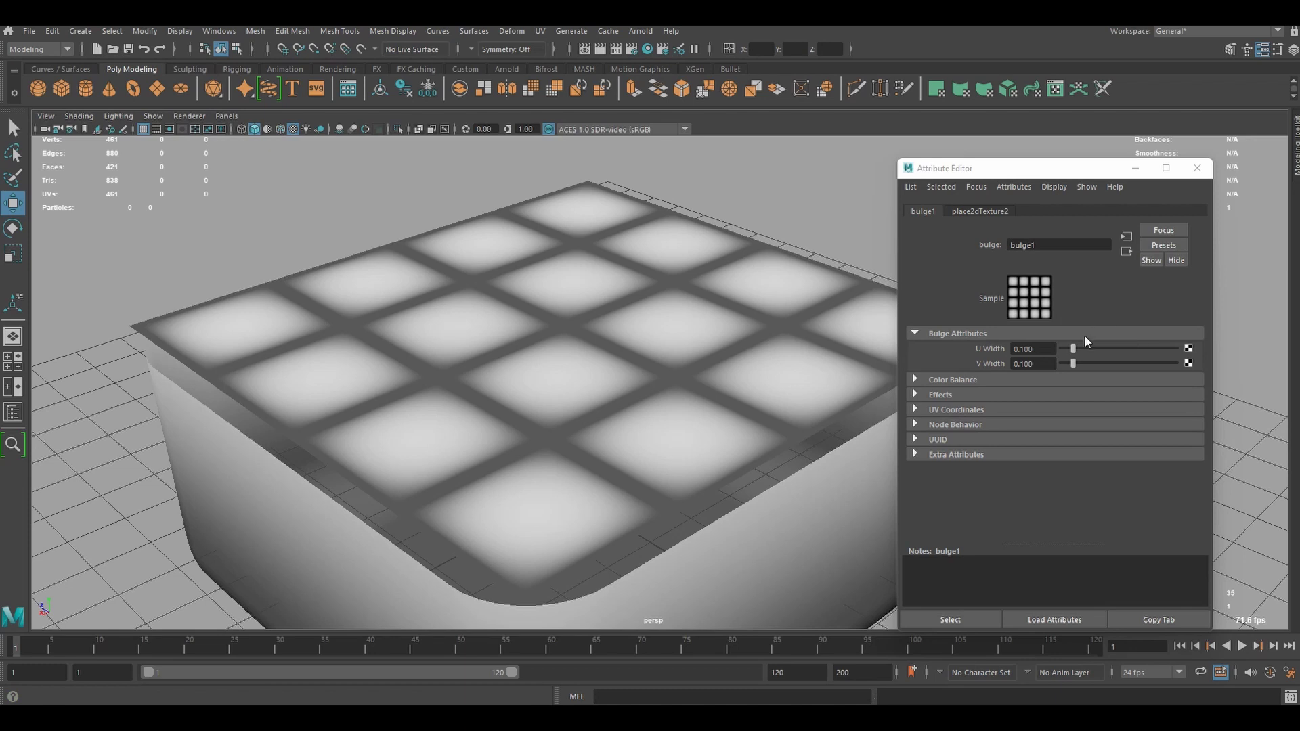
drag(1079, 351, 1147, 344)
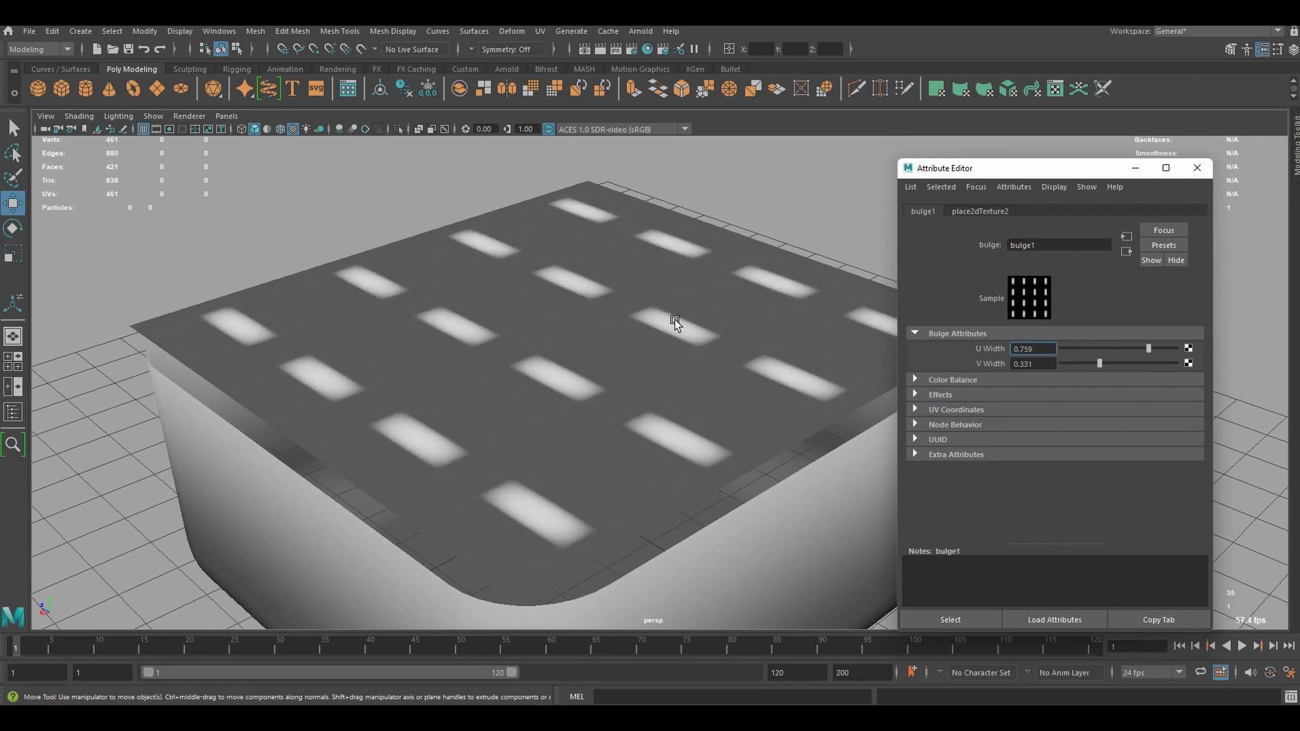
drag(1159, 348, 1119, 364)
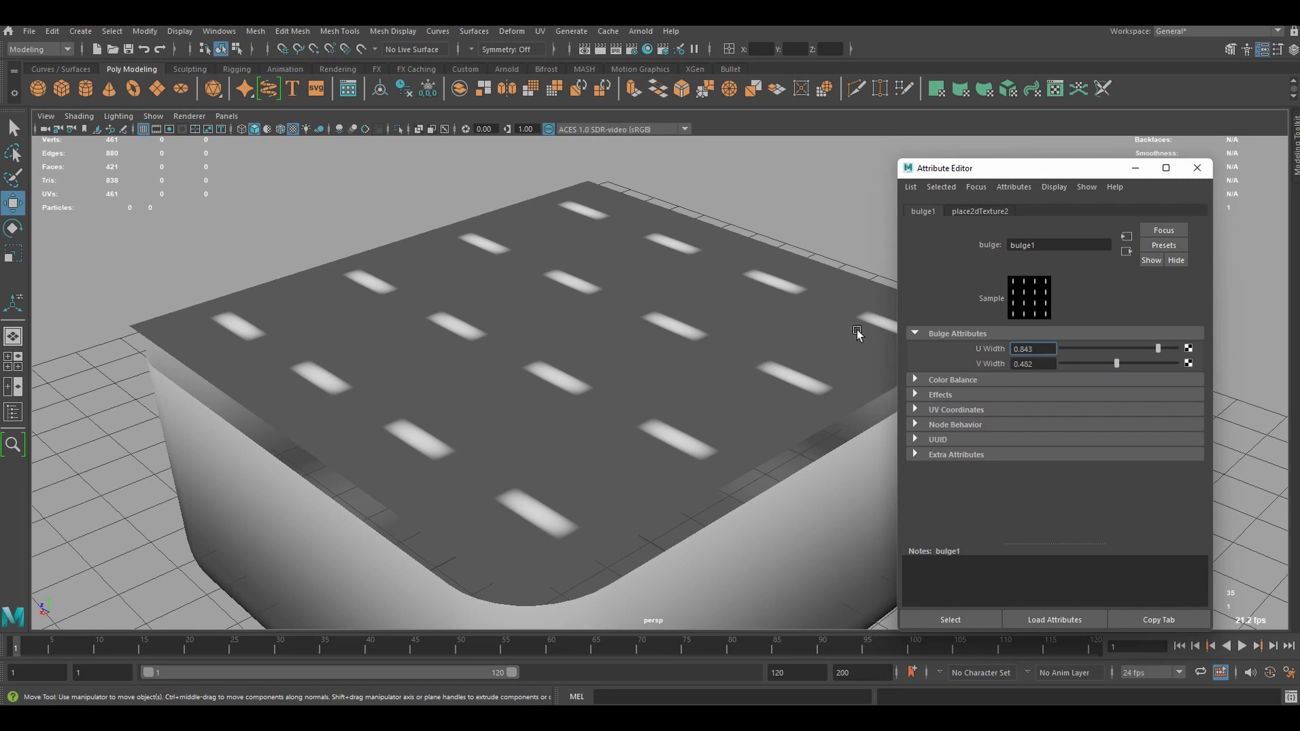
Fine-tune the bulge texture's U Width to about 0.849 and review the light pattern across the ceiling plane
alt+drag(601, 306, 554, 324)
alt+right_drag(555, 325, 648, 323)
alt+middle_drag(649, 323, 676, 304)
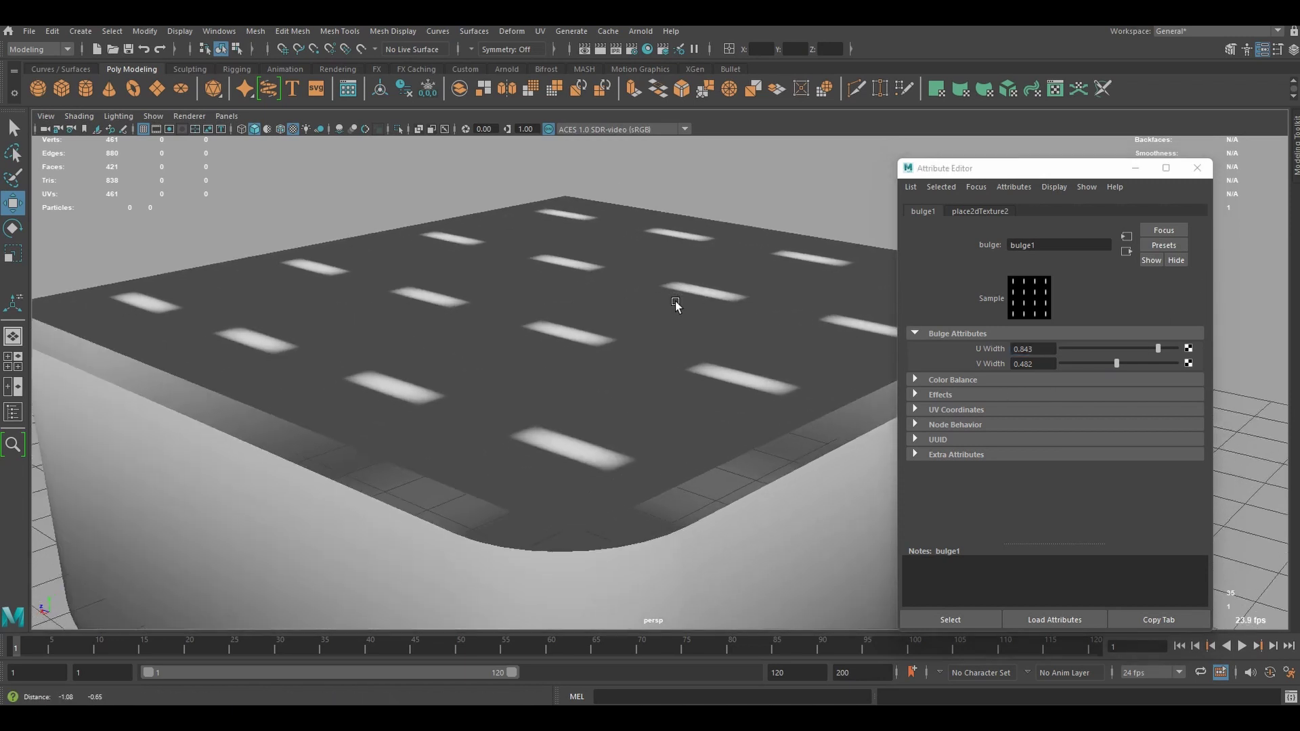
drag(1117, 364, 1158, 349)
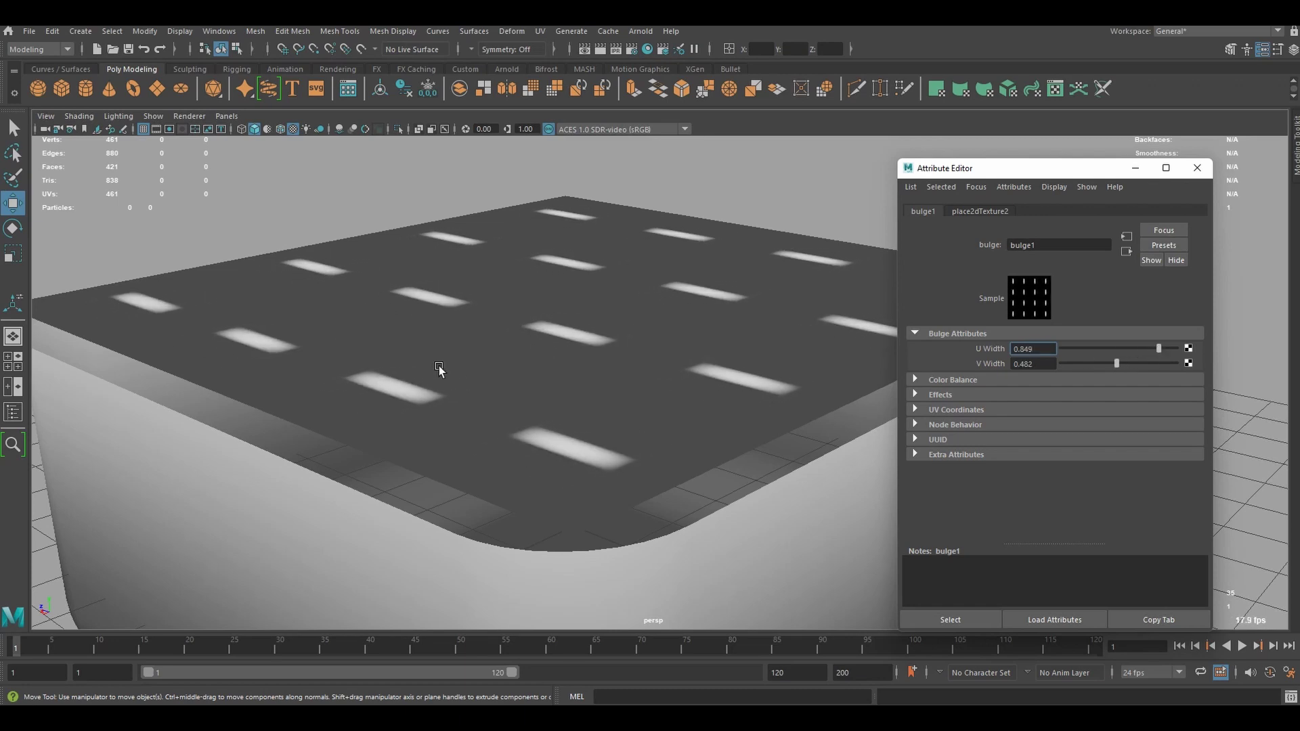
alt+drag(439, 366, 670, 383)
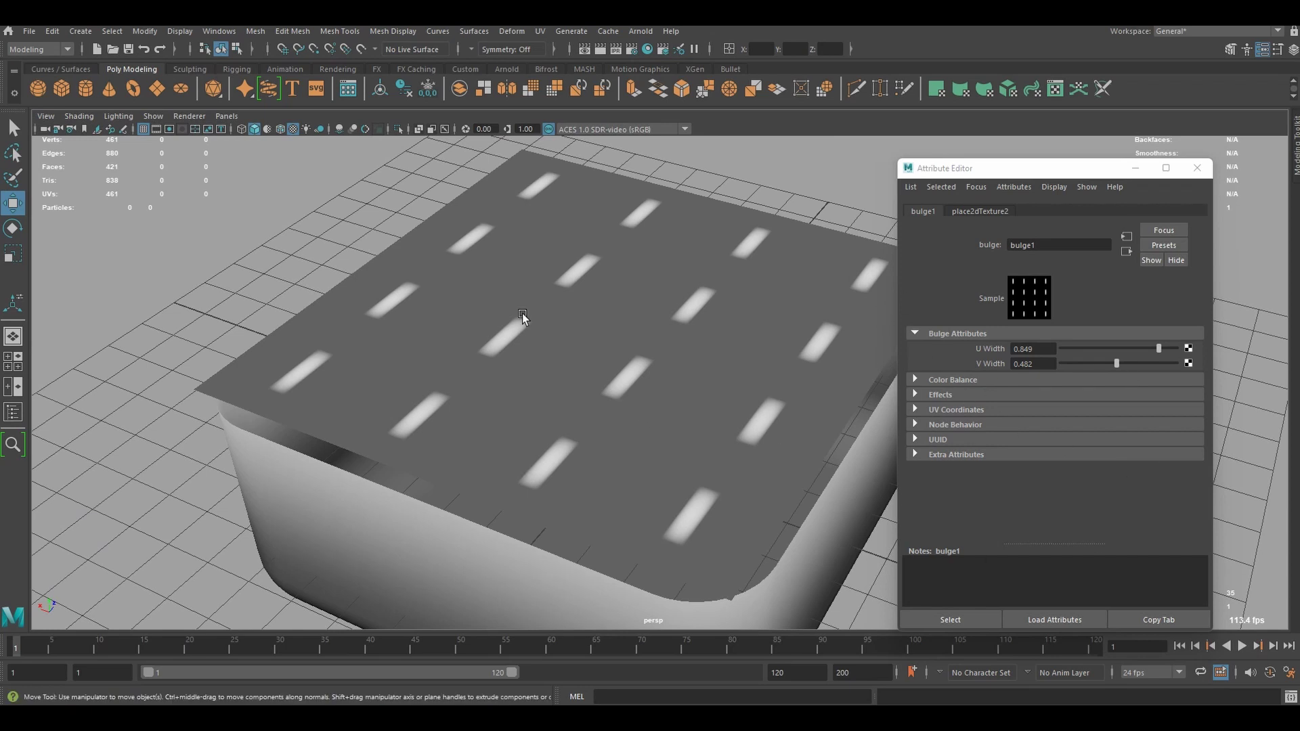
Set the Repeat UV of the bulge texture's 2D placement to about 3.05 in U and 4.04 in V
click(957, 410)
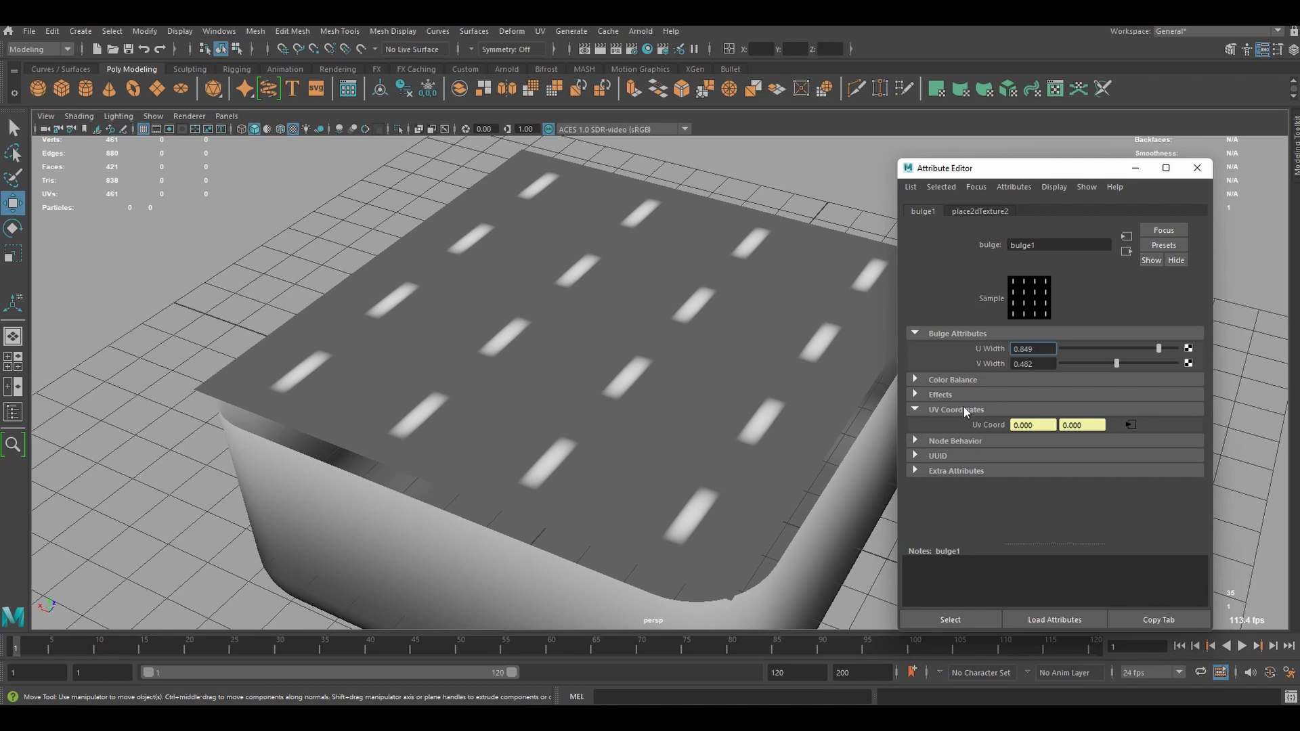
click(1130, 425)
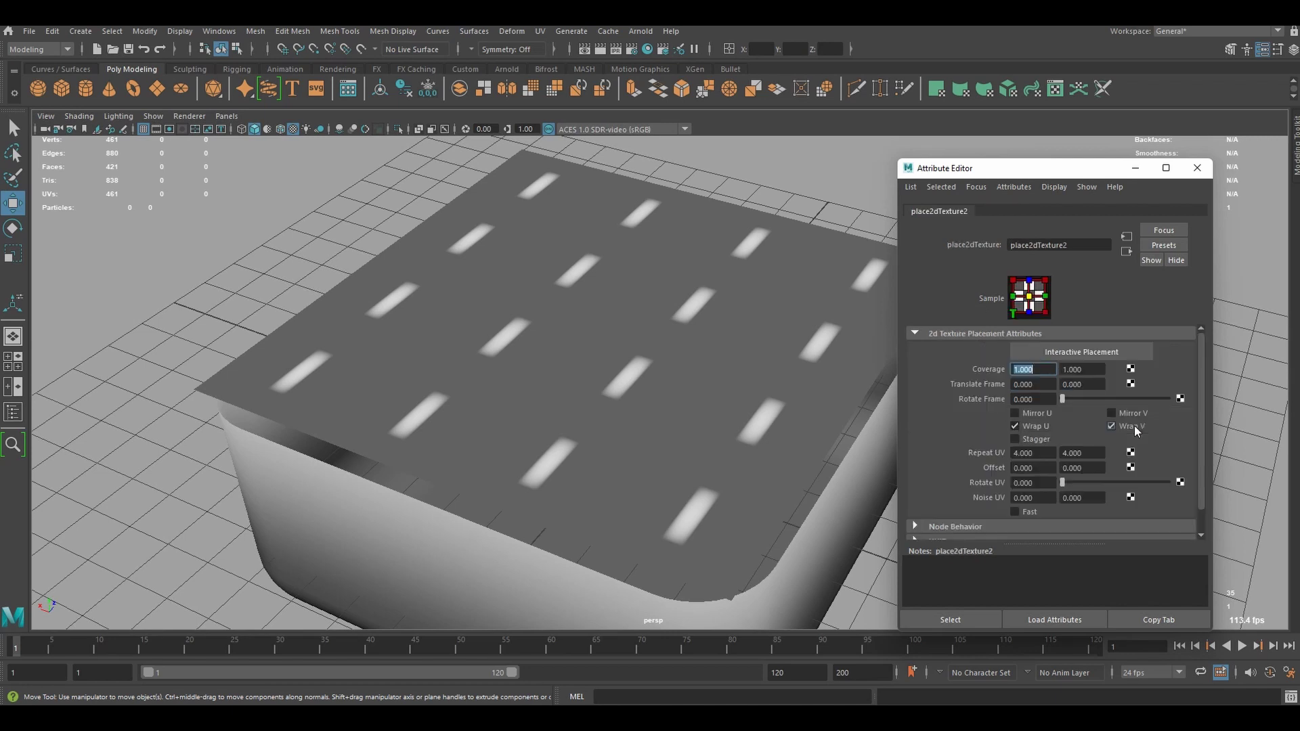
scroll(1056, 428, down, 1)
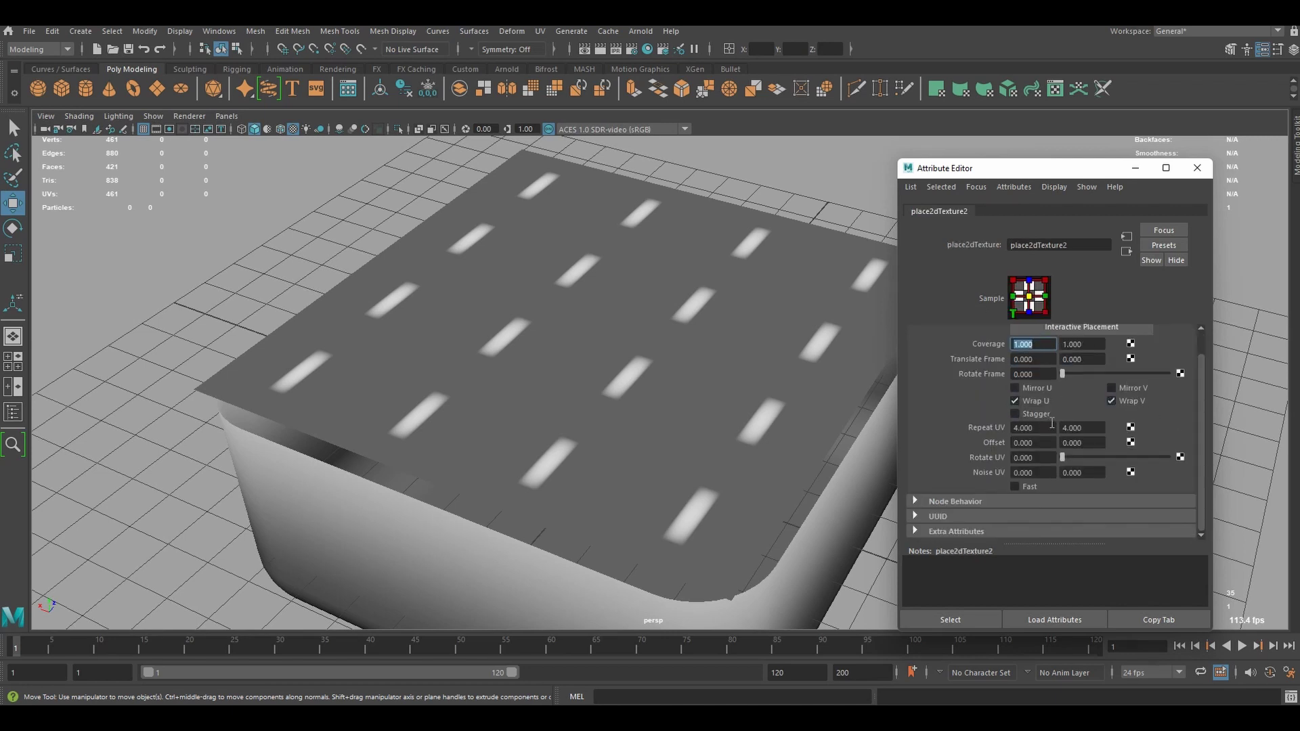
ctrl+drag(1033, 428, 980, 433)
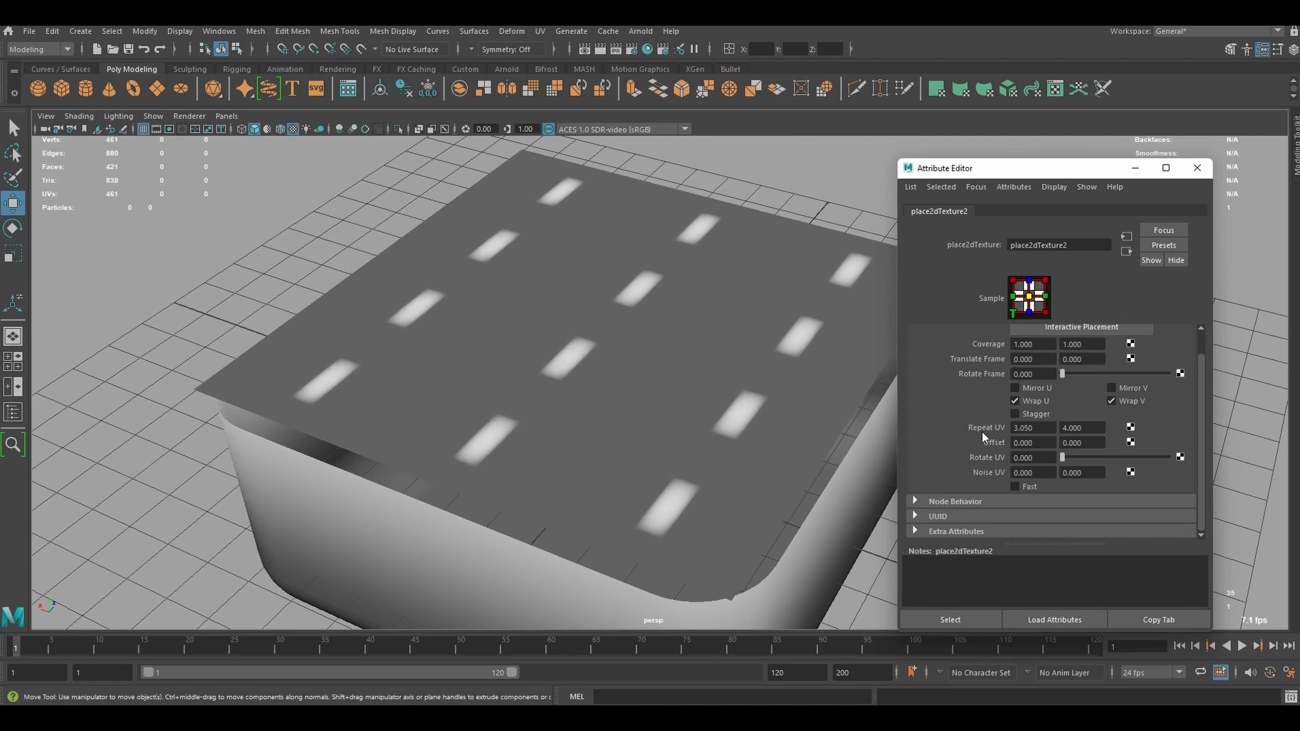
click(1078, 435)
text(3)
key(Return)
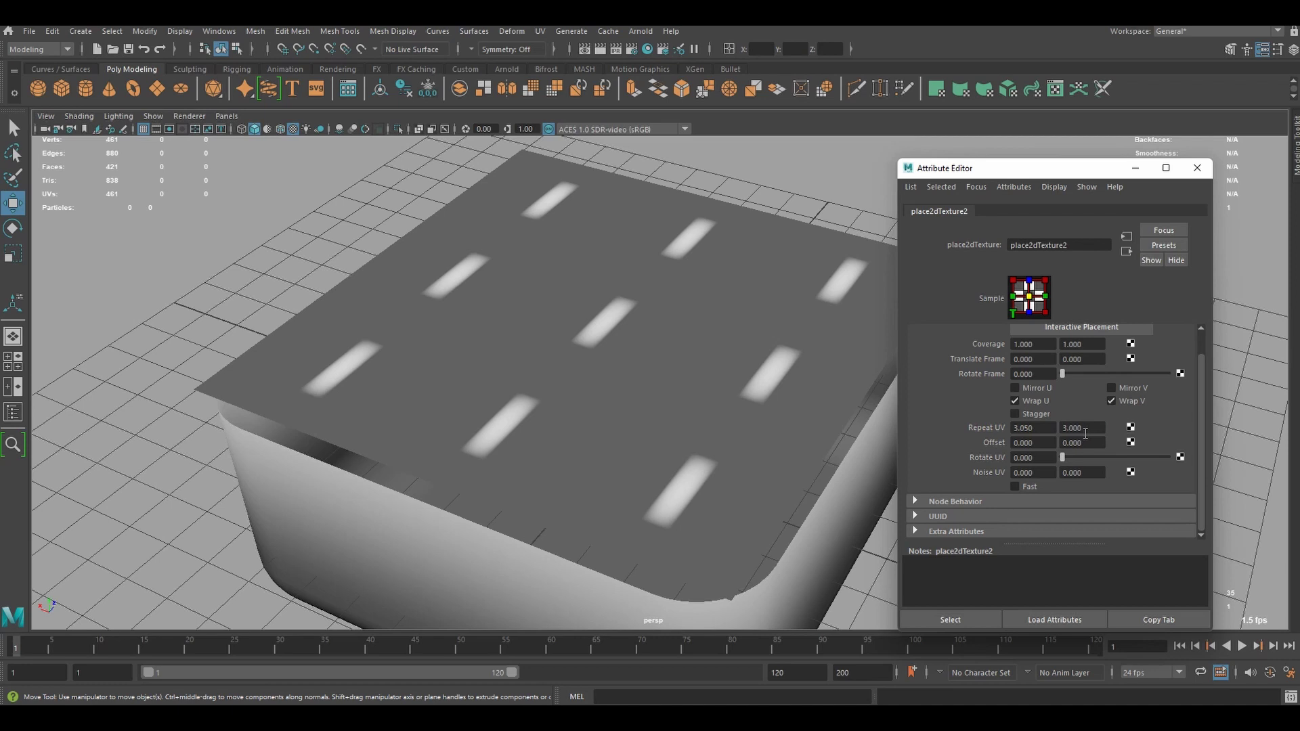
ctrl+drag(1085, 433, 1141, 439)
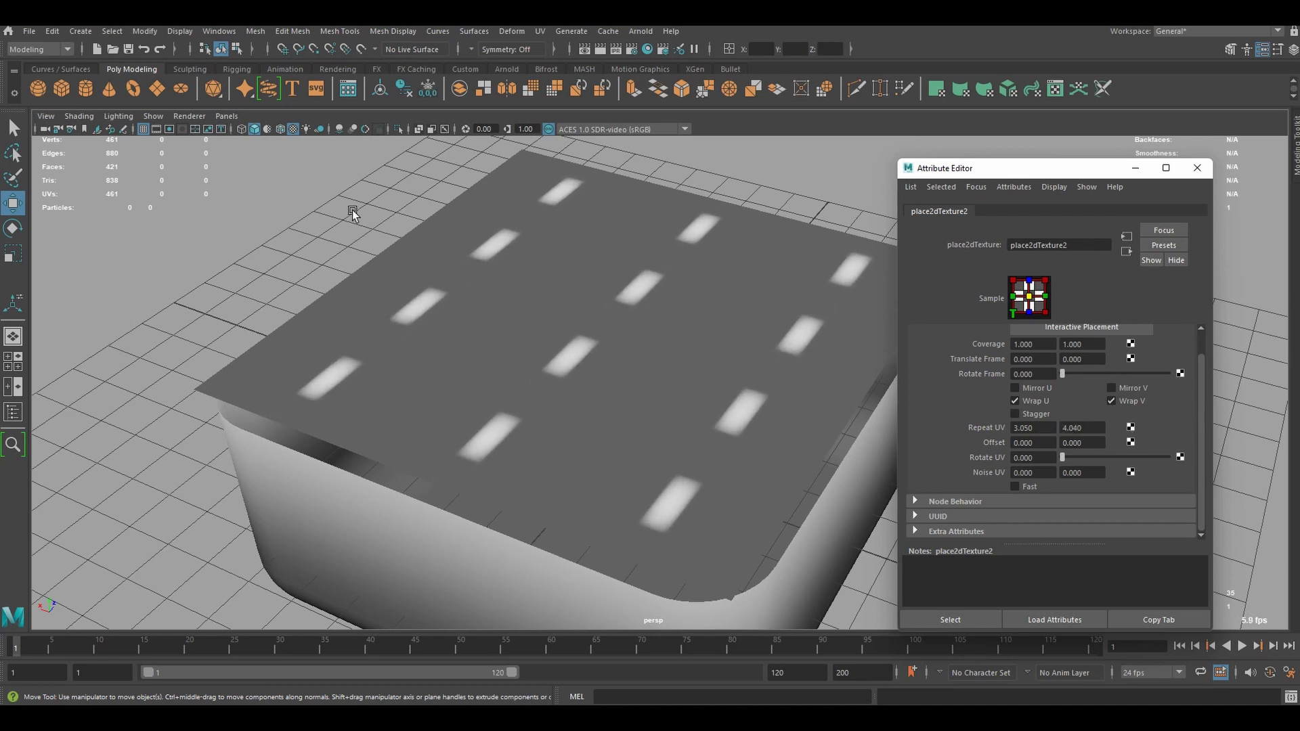
Render a test preview of the light ceiling from inside the box with Arnold and close it
alt+drag(352, 210, 325, 220)
click(360, 235)
alt+drag(528, 444, 455, 467)
alt+right_drag(455, 467, 604, 444)
alt+middle_drag(604, 444, 657, 346)
scroll(504, 423, down, 5)
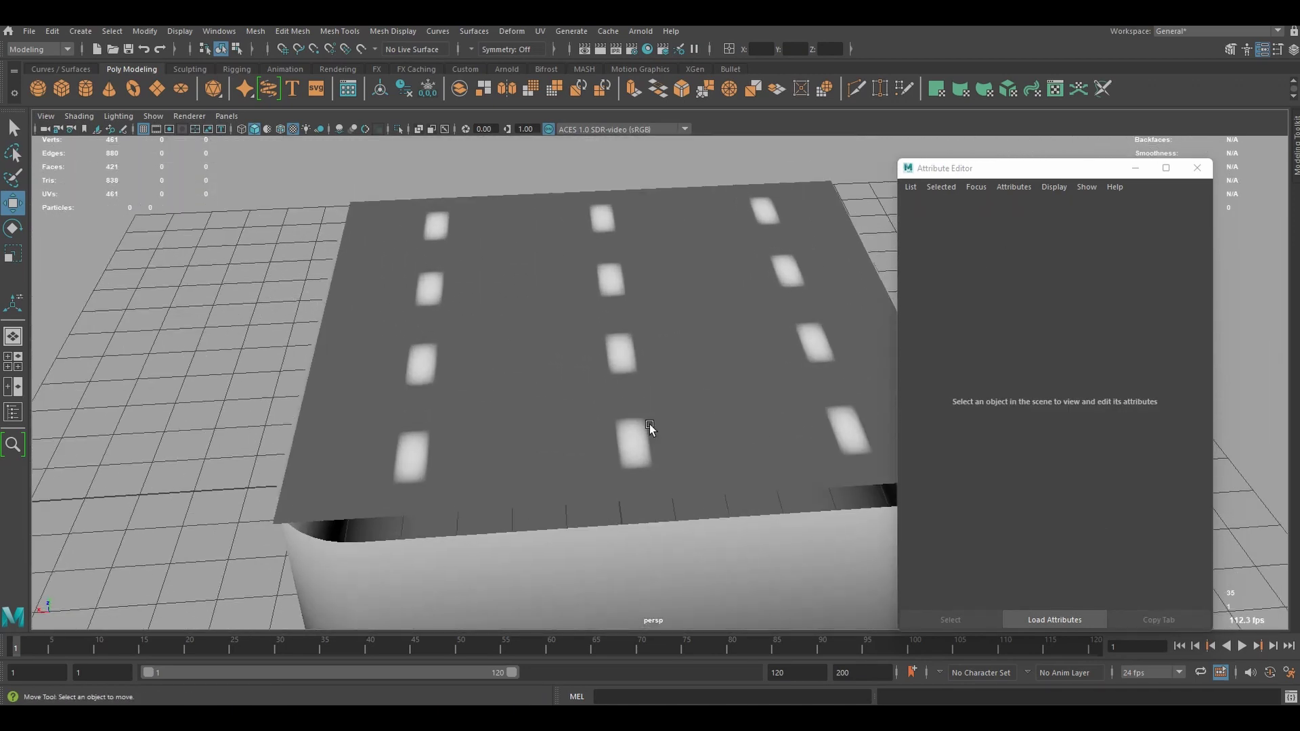
alt+drag(648, 424, 651, 122)
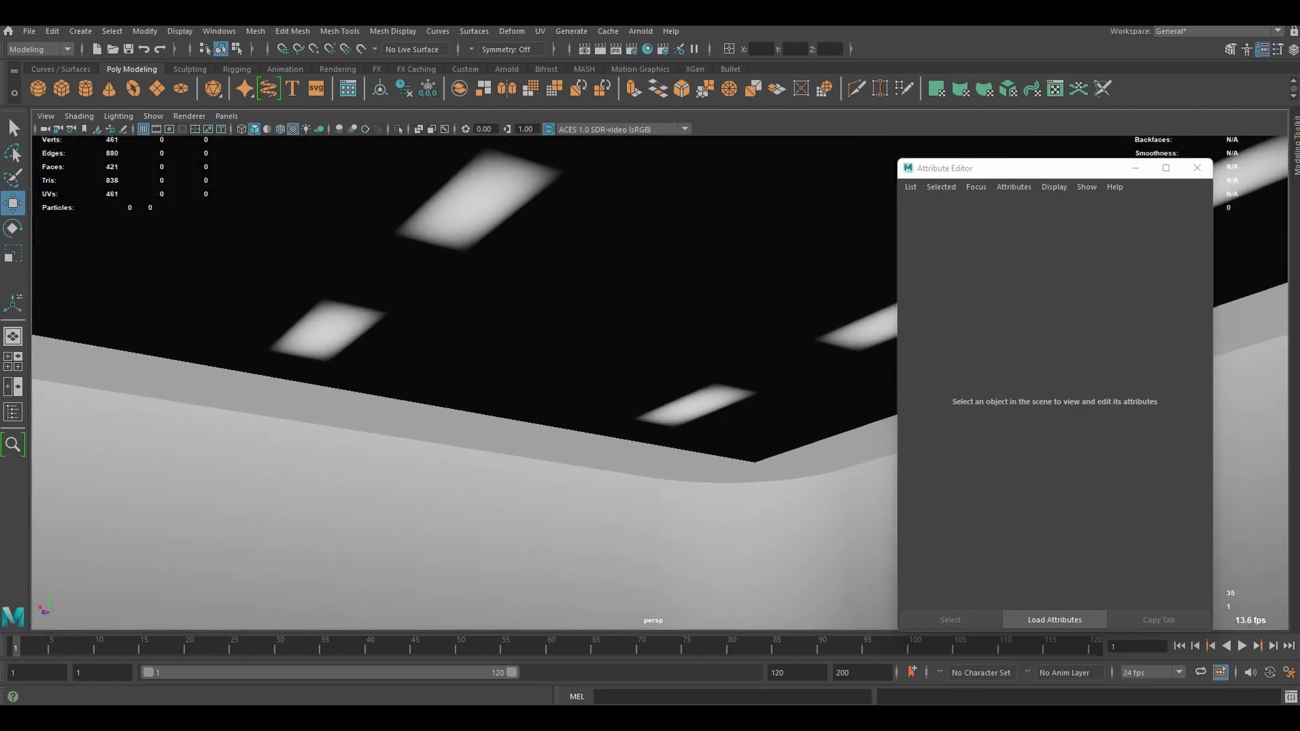
click(642, 32)
click(658, 60)
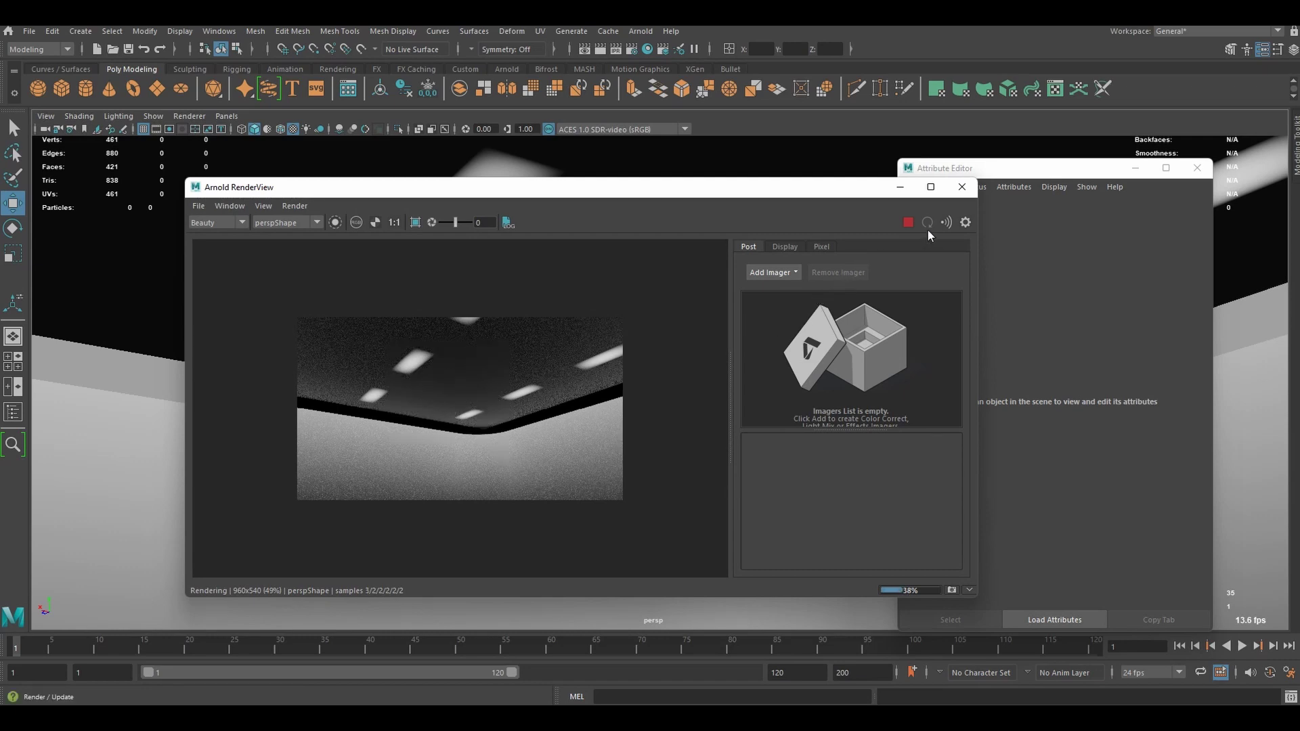
click(961, 187)
Lower the ceiling plane into the top of the rounded box to close the gap along its rim
alt+drag(441, 432, 578, 339)
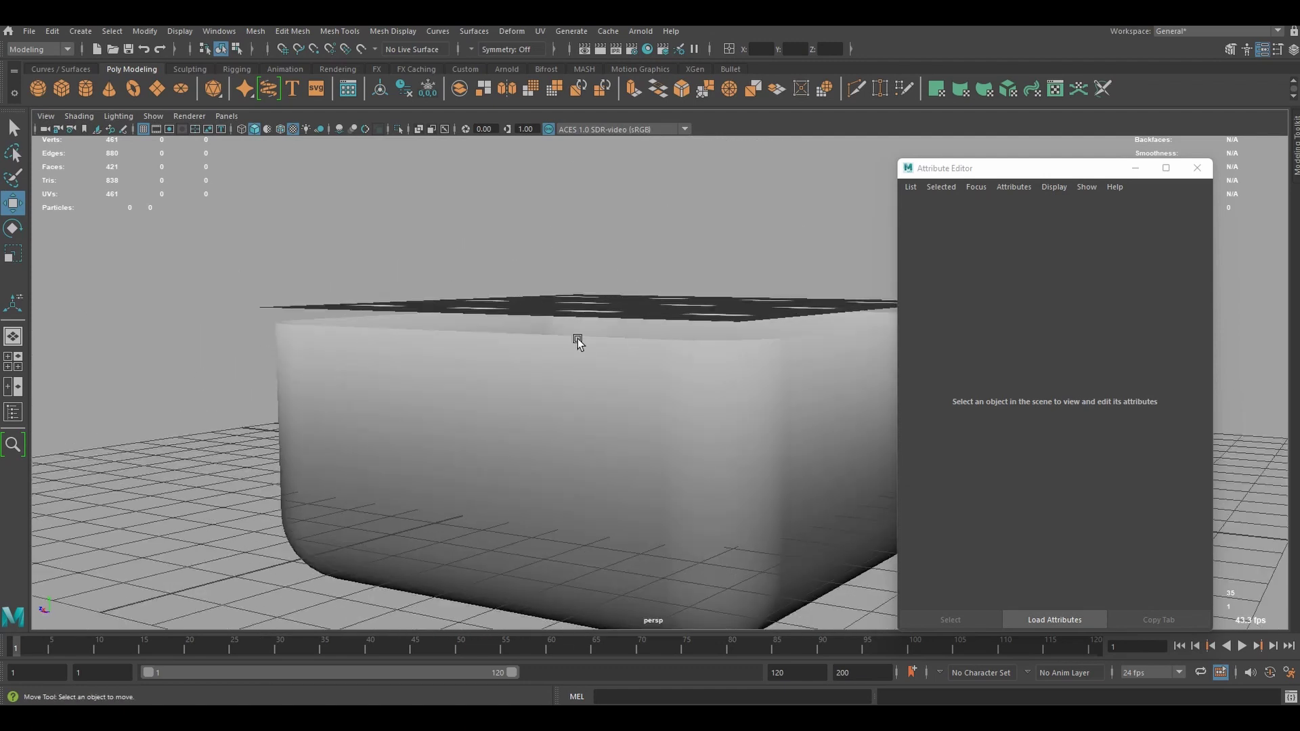
click(587, 305)
drag(637, 281, 638, 287)
alt+drag(638, 291, 665, 381)
scroll(624, 397, down, 4)
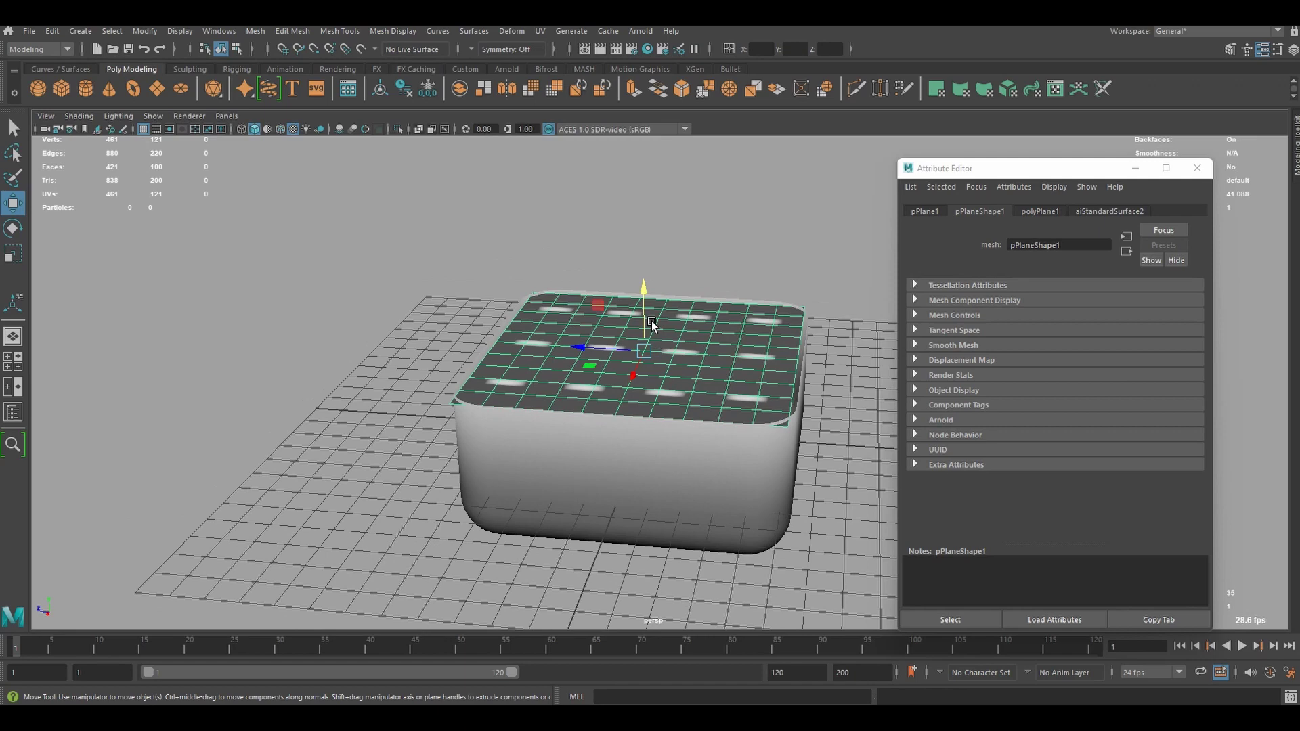
drag(645, 313, 671, 359)
key(r)
click(828, 447)
Render the box interior with the lowered ceiling in Arnold to check the wall lighting, and close the preview
scroll(733, 486, up, 6)
alt+drag(731, 487, 745, 458)
scroll(746, 458, up, 3)
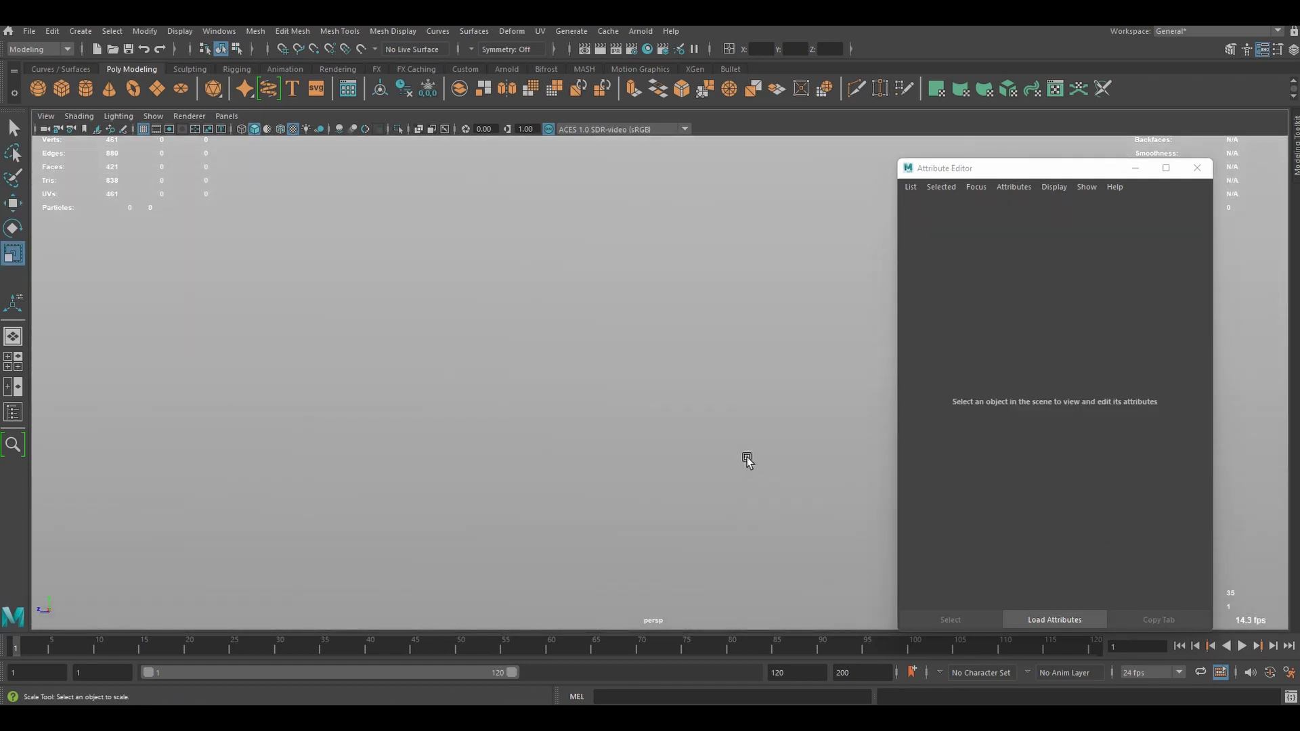
scroll(786, 487, down, 3)
alt+middle_drag(574, 482, 627, 447)
alt+drag(627, 446, 651, 425)
alt+middle_drag(607, 480, 659, 398)
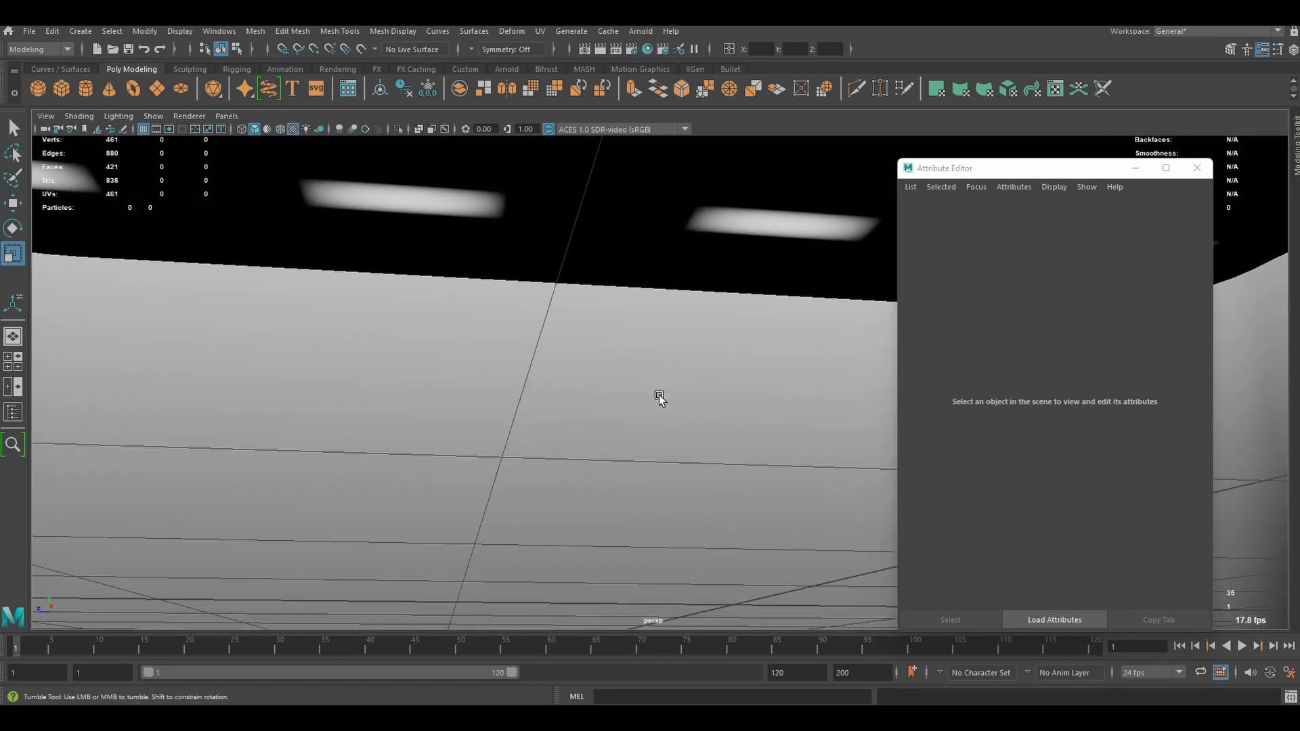
scroll(626, 421, up, 4)
alt+drag(626, 424, 633, 349)
click(640, 31)
click(661, 54)
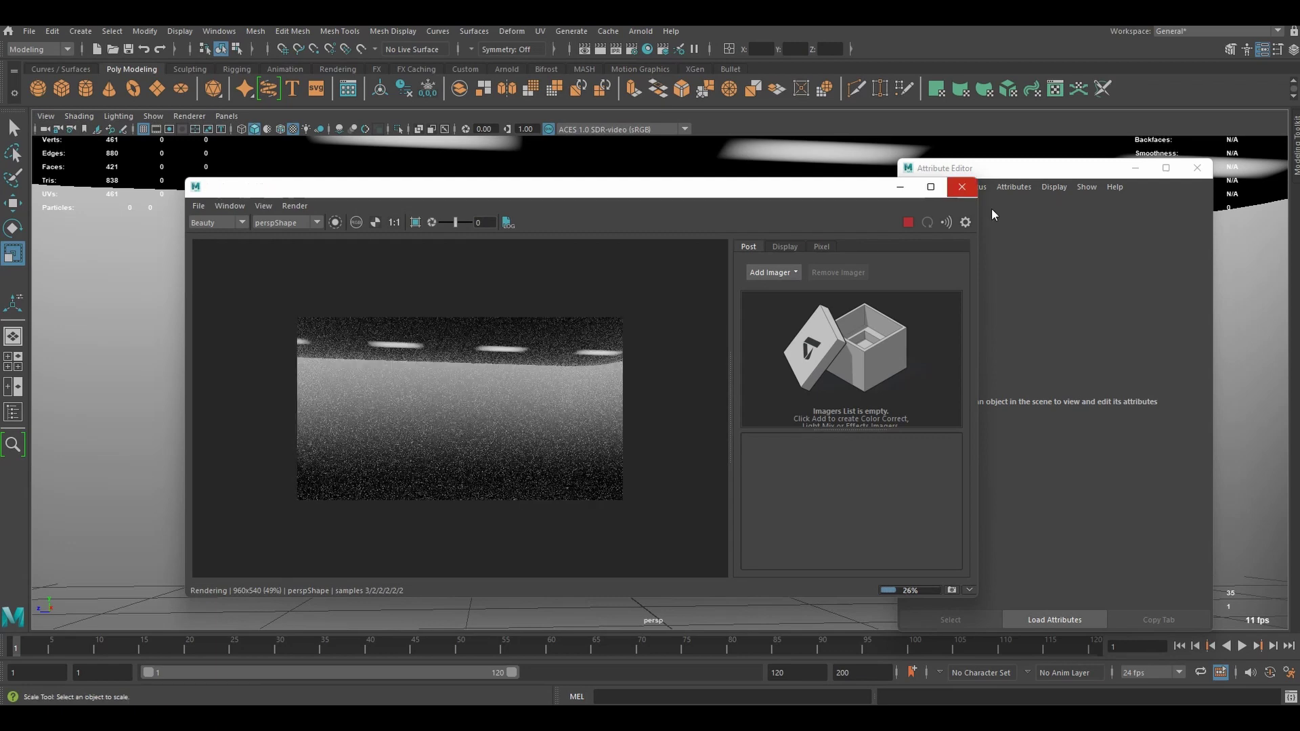
click(963, 187)
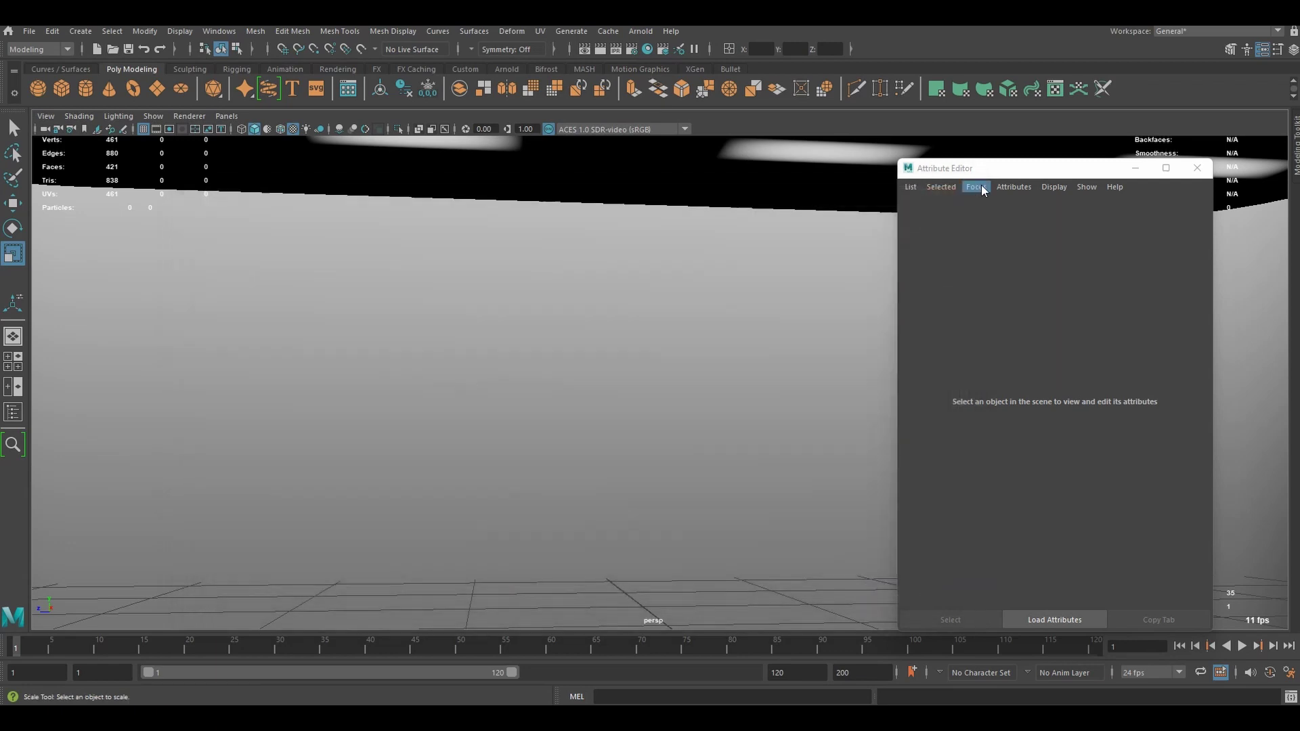
Close the attributes window and create a new camera at the center of the grid inside the box
click(1196, 168)
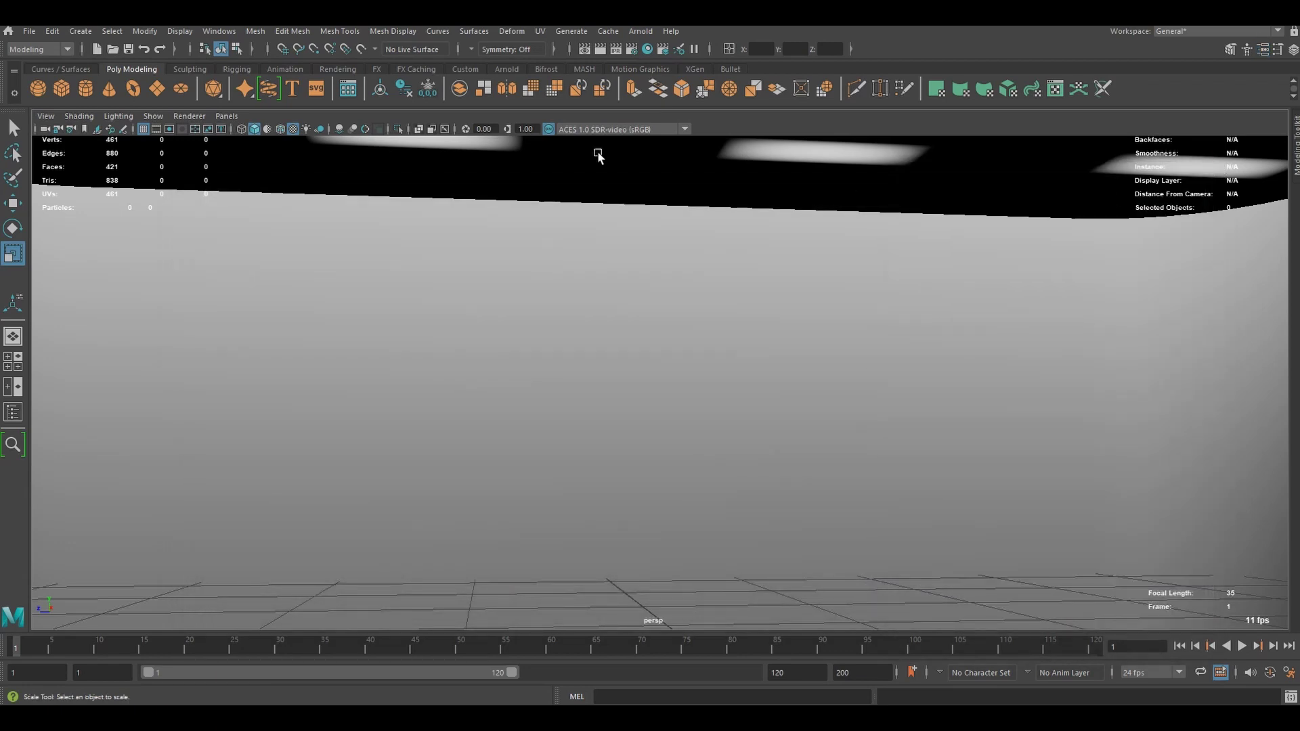
click(81, 31)
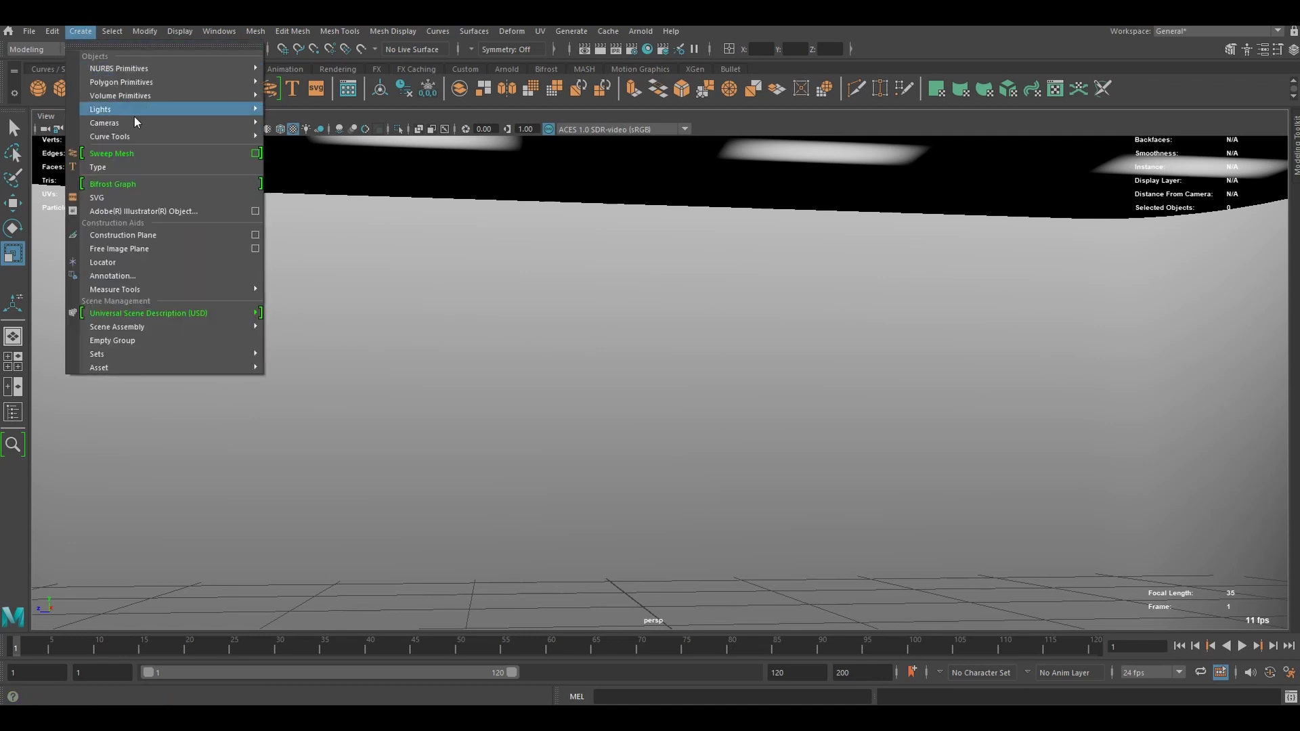
mouse_move(134, 117)
click(338, 119)
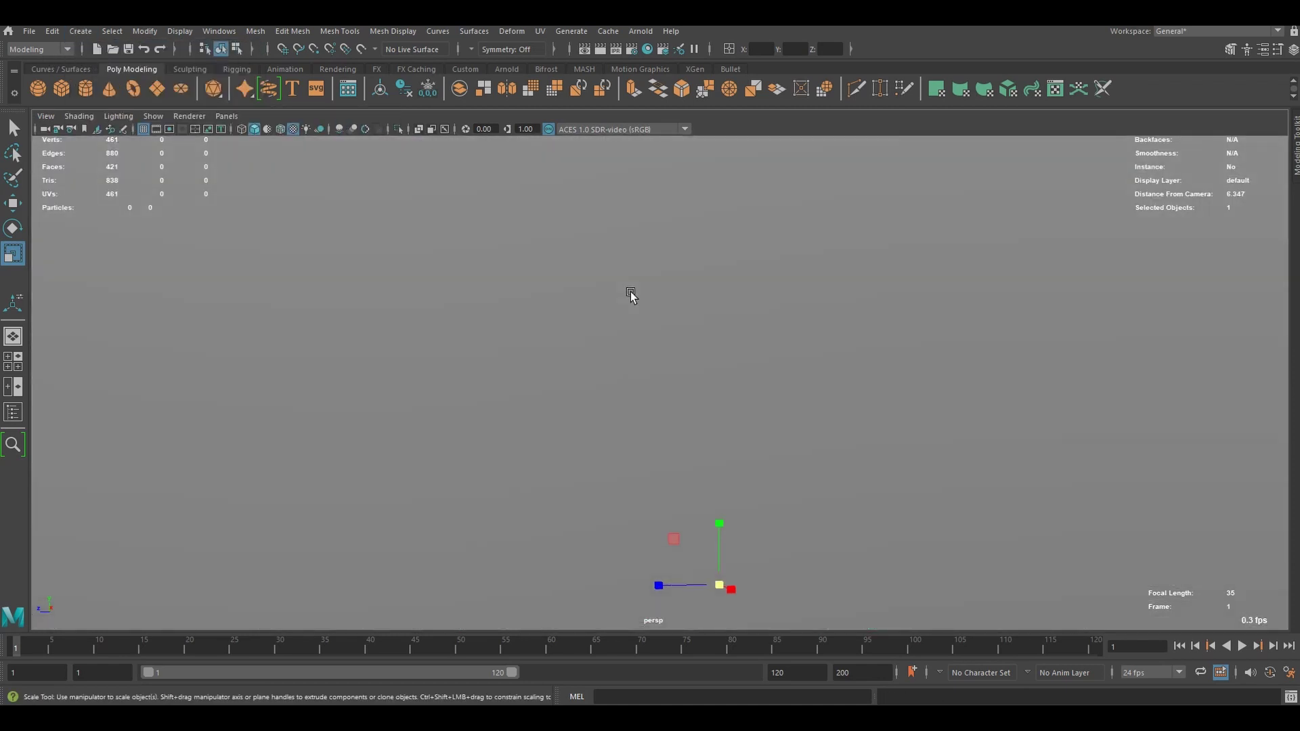
alt+drag(631, 296, 785, 366)
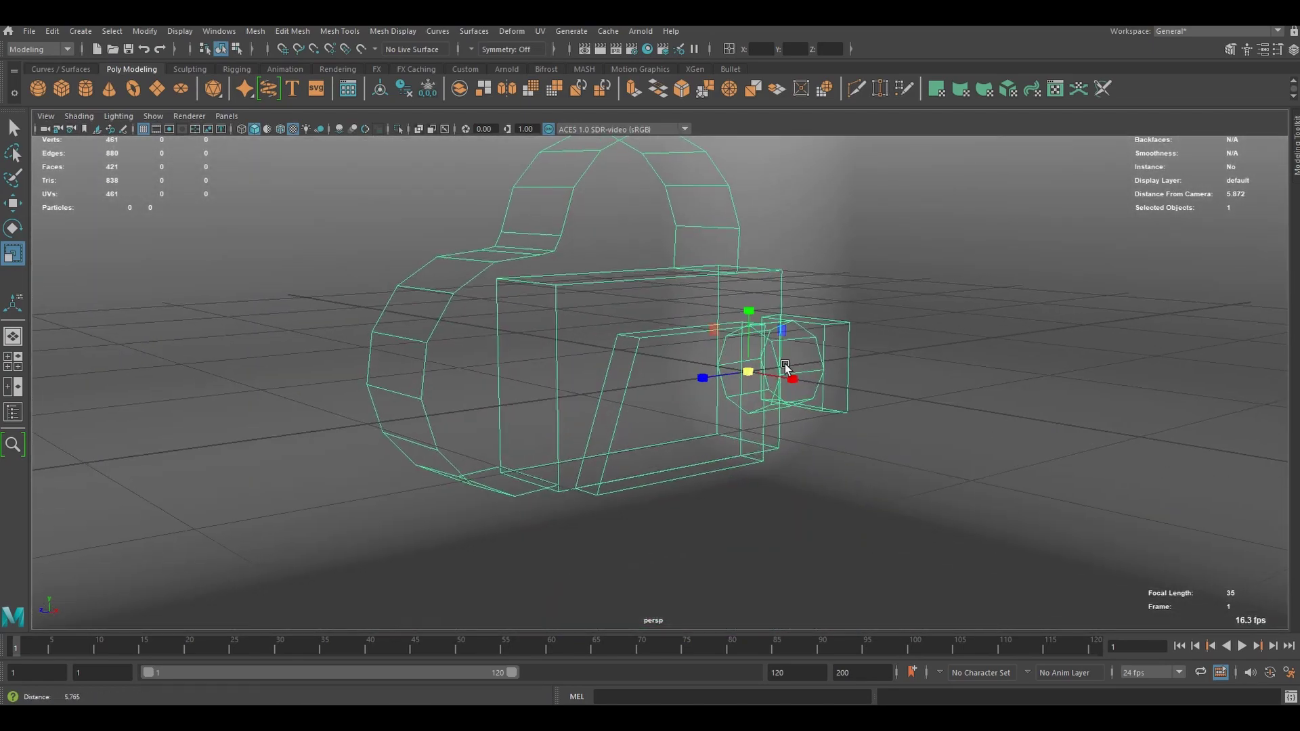
alt+right_drag(785, 366, 694, 394)
alt+drag(694, 395, 730, 396)
alt+right_drag(730, 396, 882, 397)
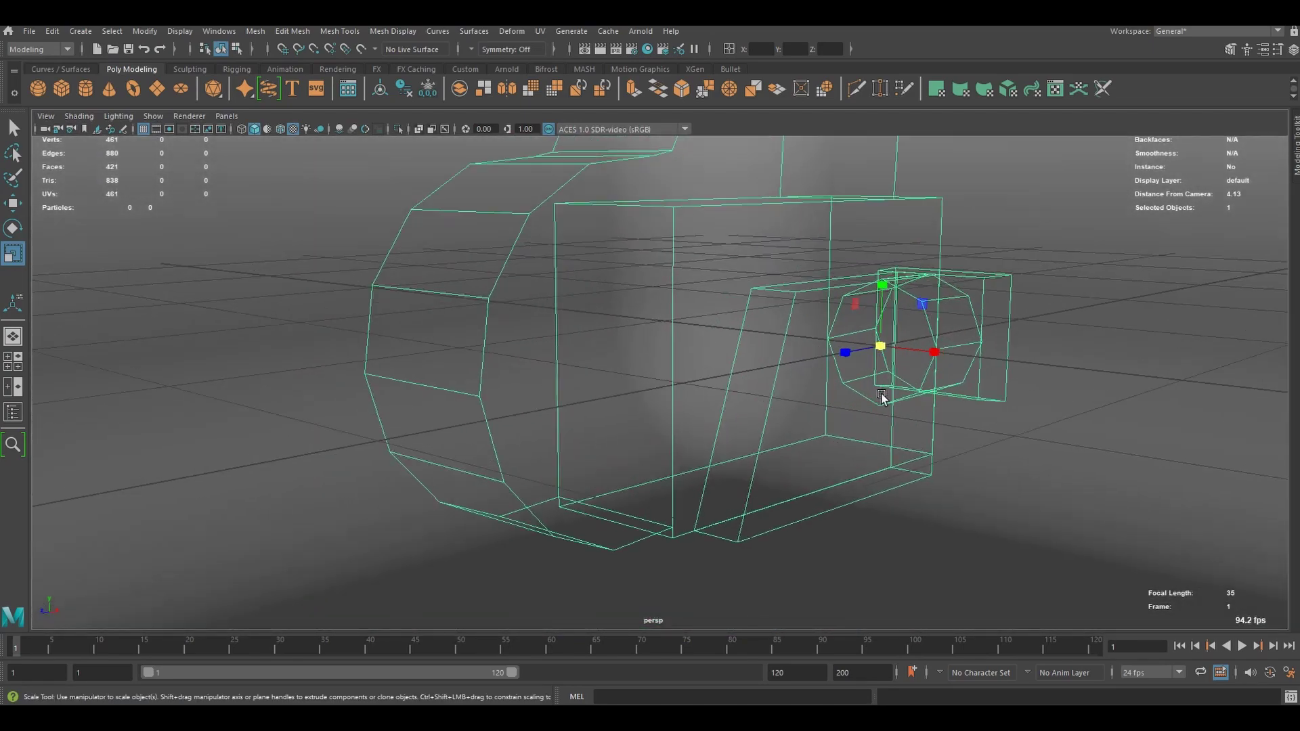
Raise the new camera above the grid so that it sits higher inside the box
scroll(868, 389, down, 12)
alt+drag(859, 380, 696, 342)
scroll(696, 344, up, 3)
alt+drag(689, 396, 691, 354)
key(w)
scroll(684, 350, up, 5)
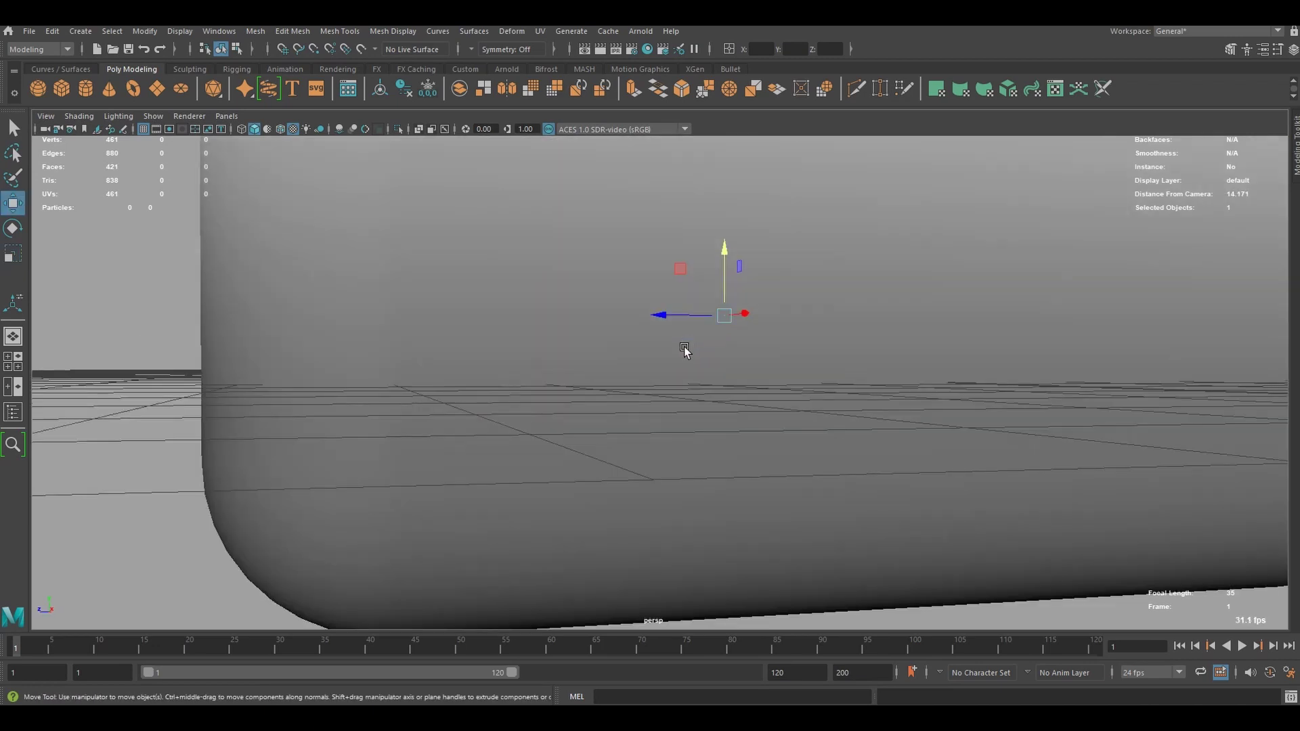
scroll(691, 350, up, 6)
alt+middle_drag(715, 312, 586, 435)
mouse_move(586, 435)
alt+mouse_down()
mouse_move(731, 410)
mouse_move(681, 404)
mouse_move(657, 435)
alt+mouse_up()
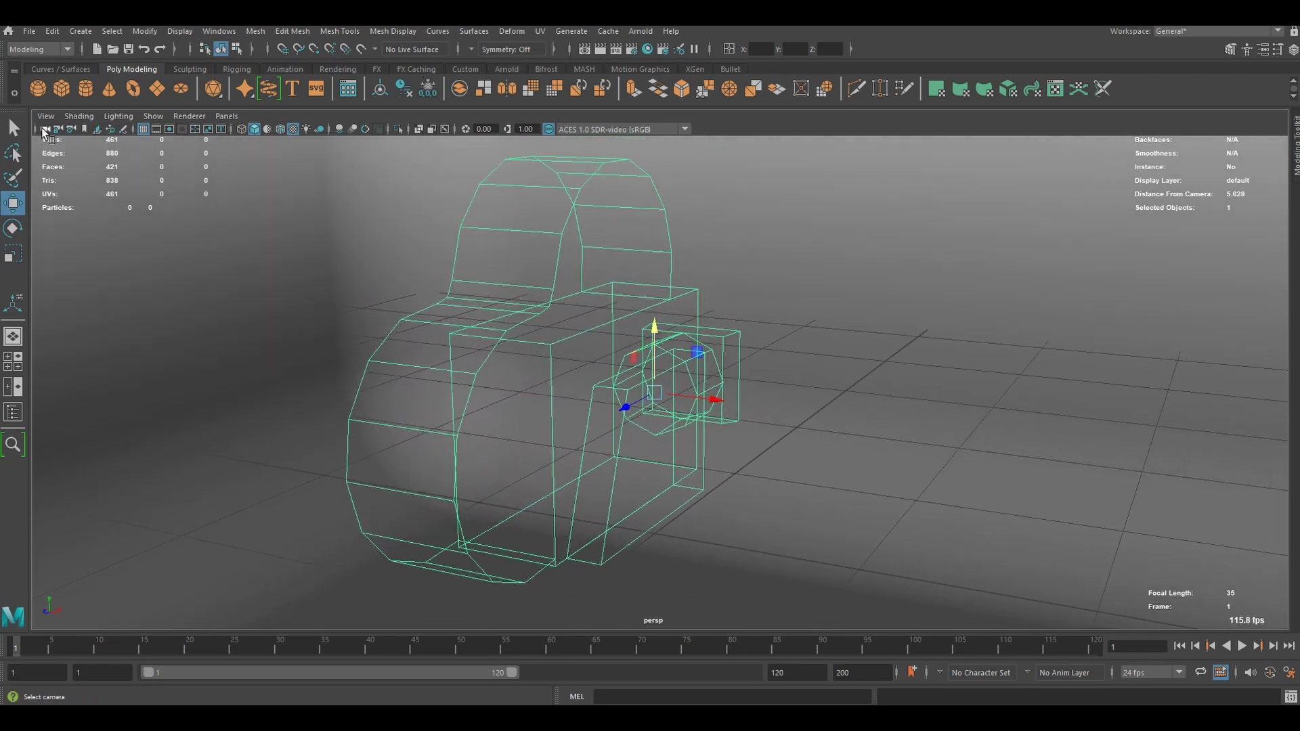
Set the Arnold camera type of the new camera to vr_camera
click(1262, 49)
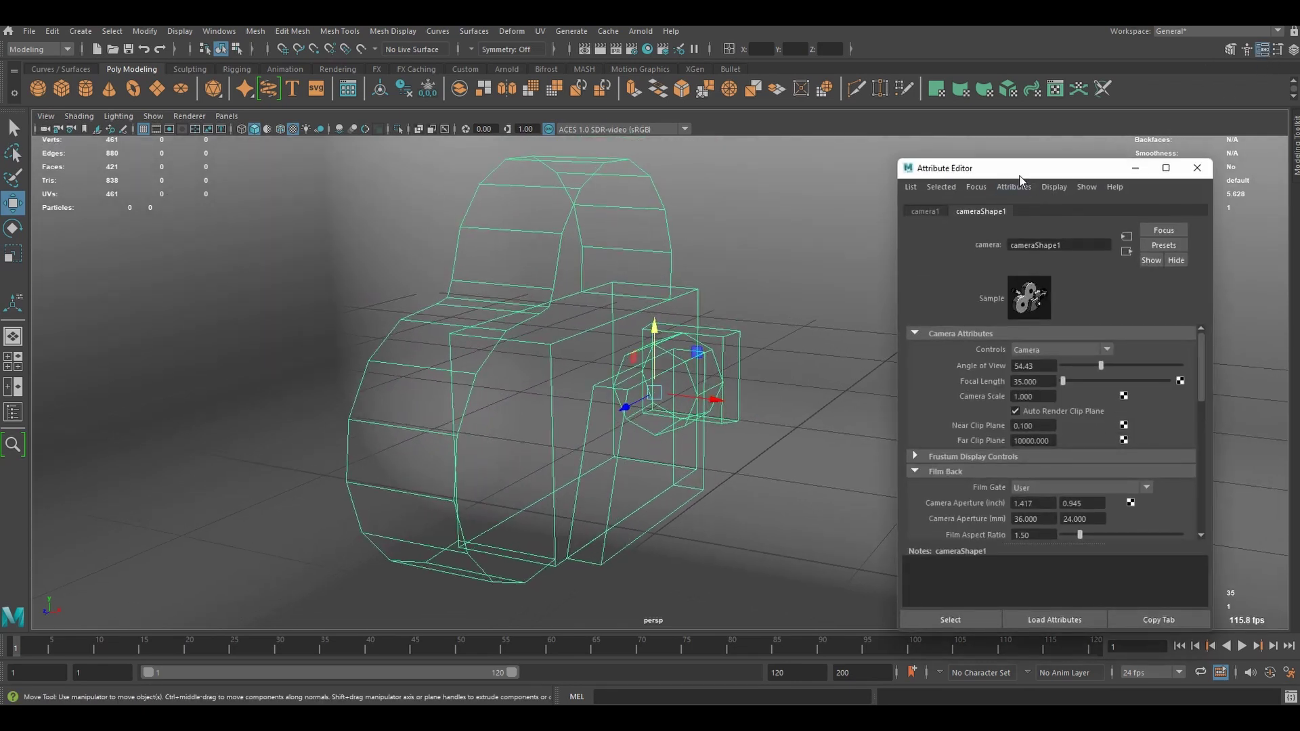
drag(1021, 169, 978, 137)
scroll(973, 326, down, 3)
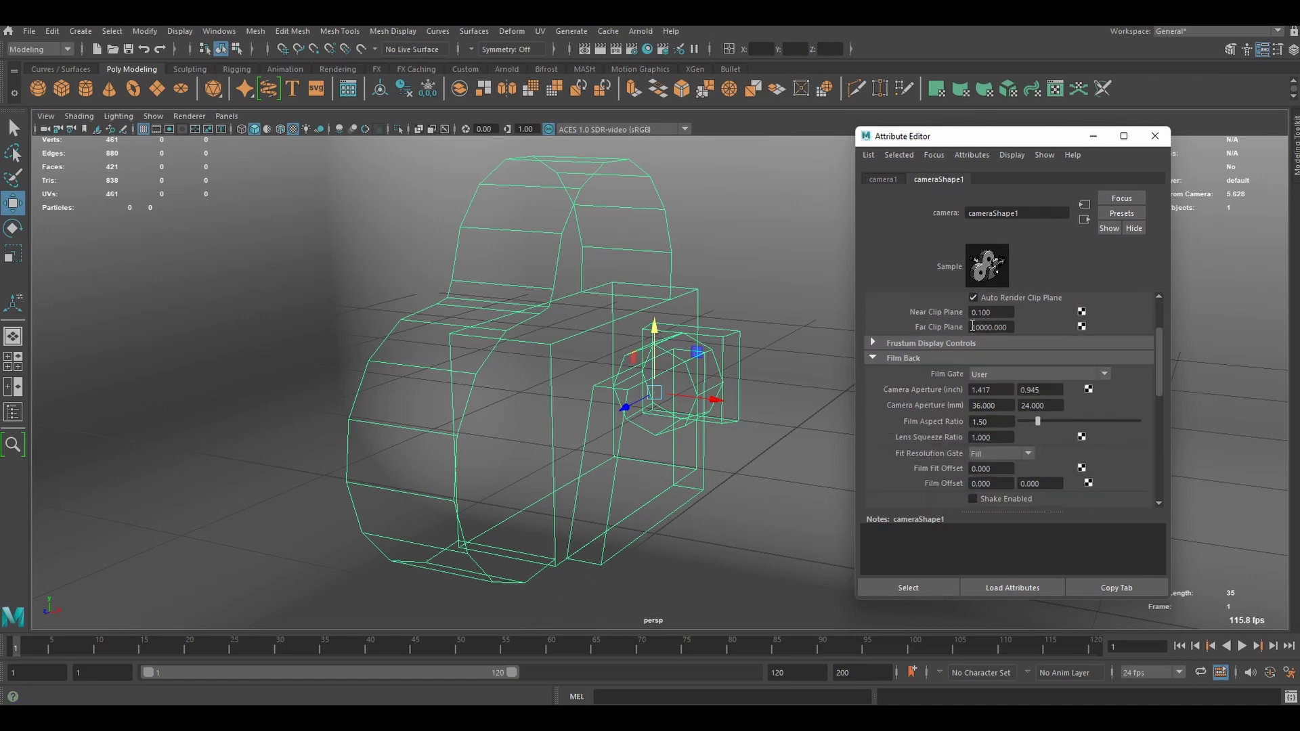
drag(1157, 342, 1120, 443)
click(894, 456)
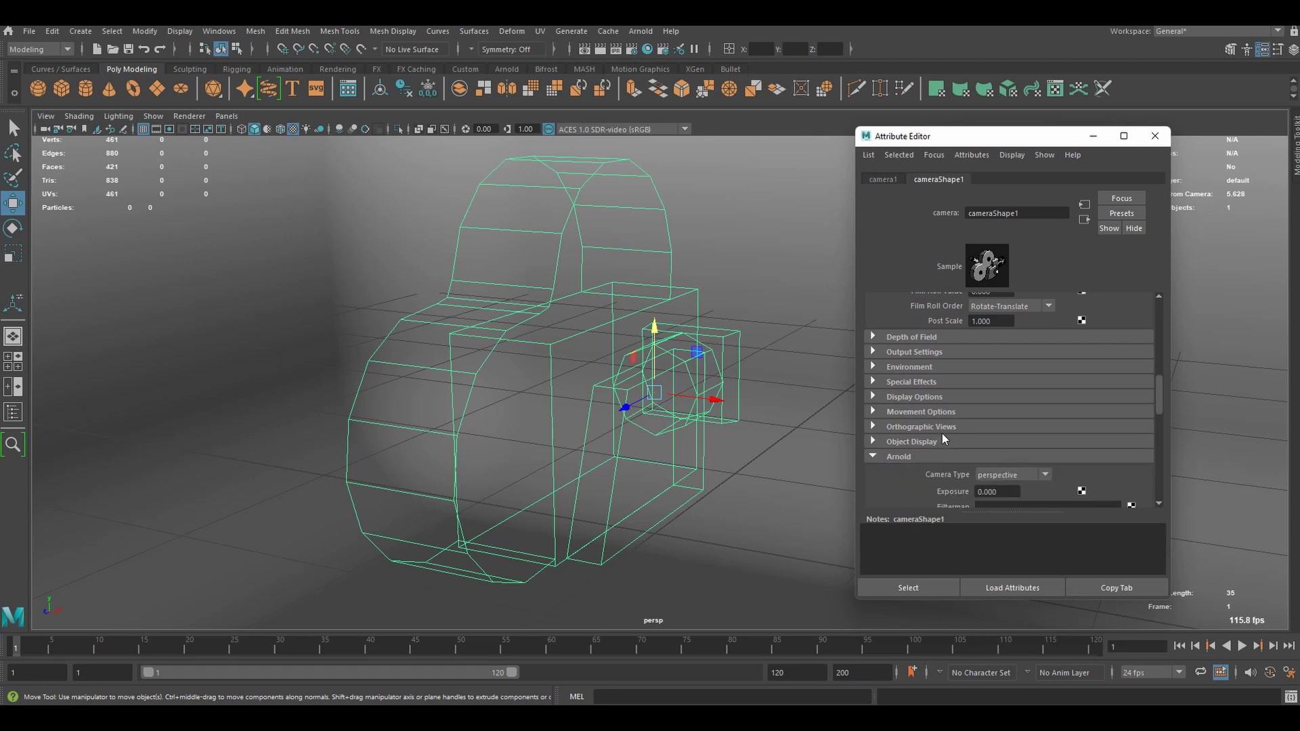
scroll(942, 433, down, 4)
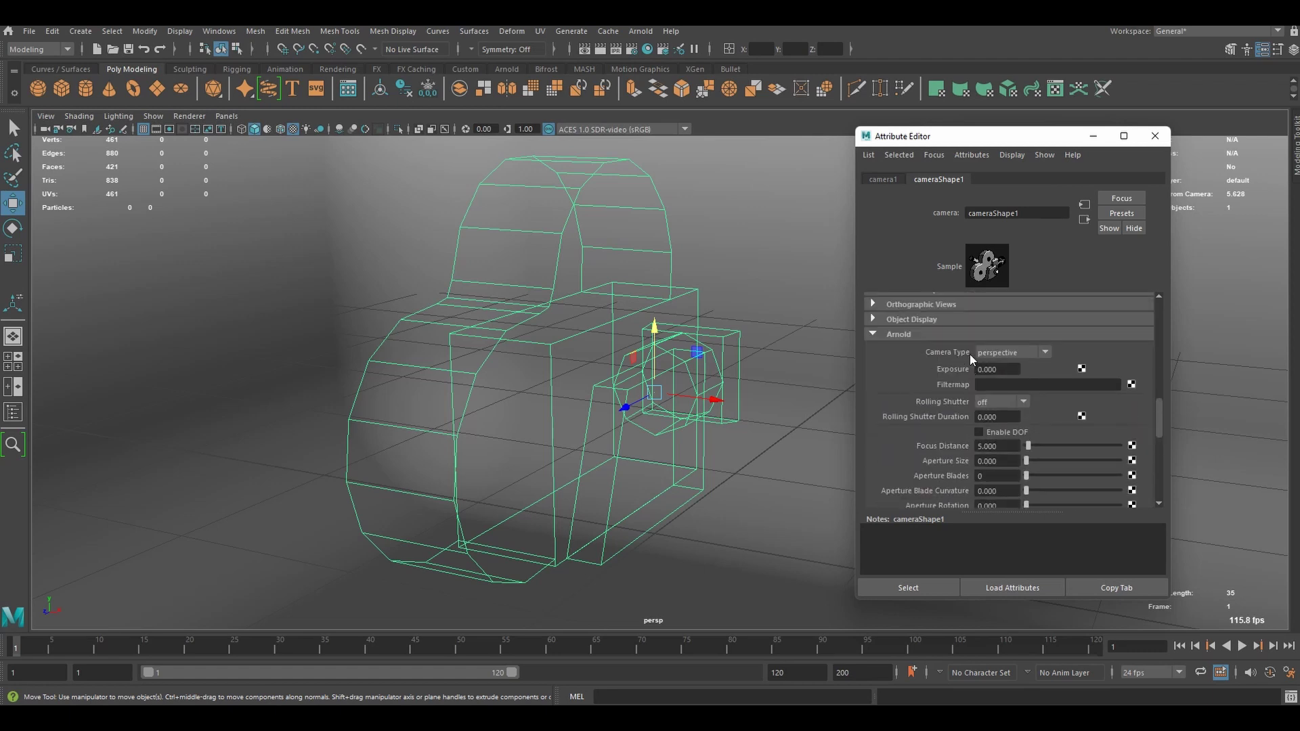
click(1009, 353)
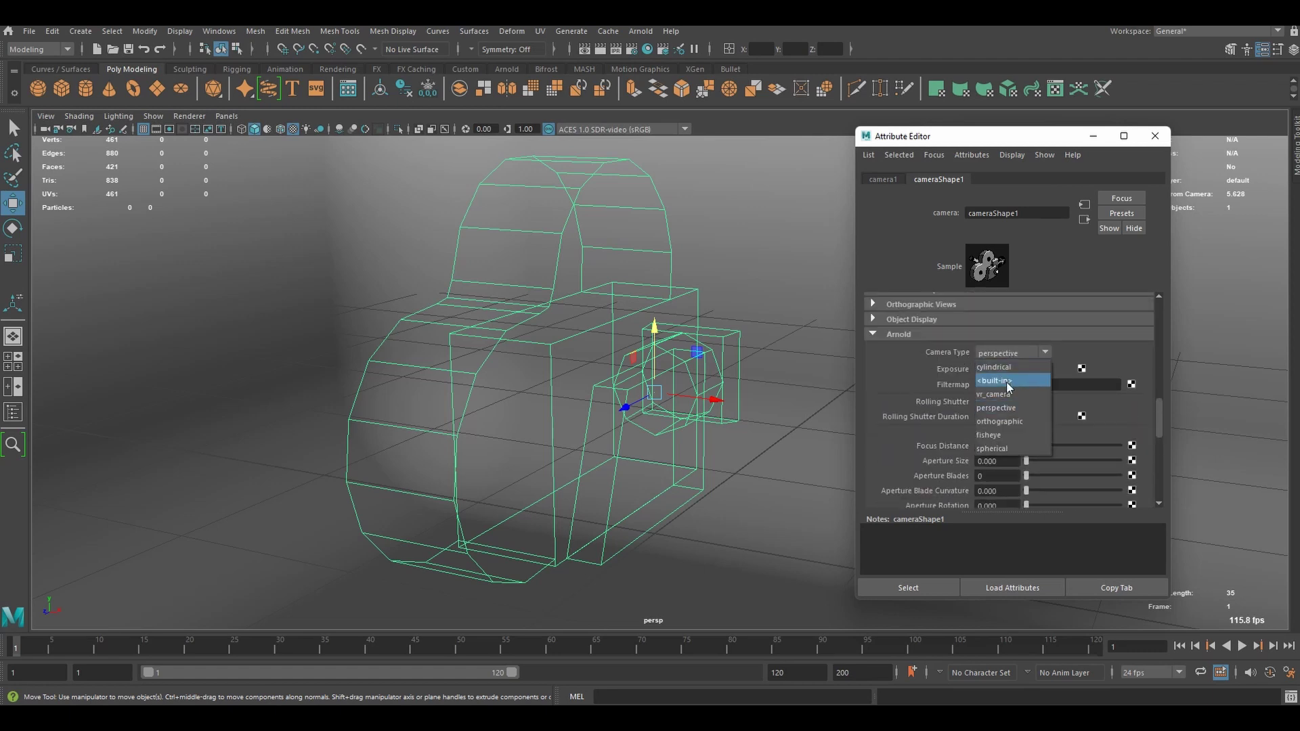
click(1024, 393)
Set the VR camera's mode to left_eye and inspect the camera inside the box
scroll(1005, 328, down, 1)
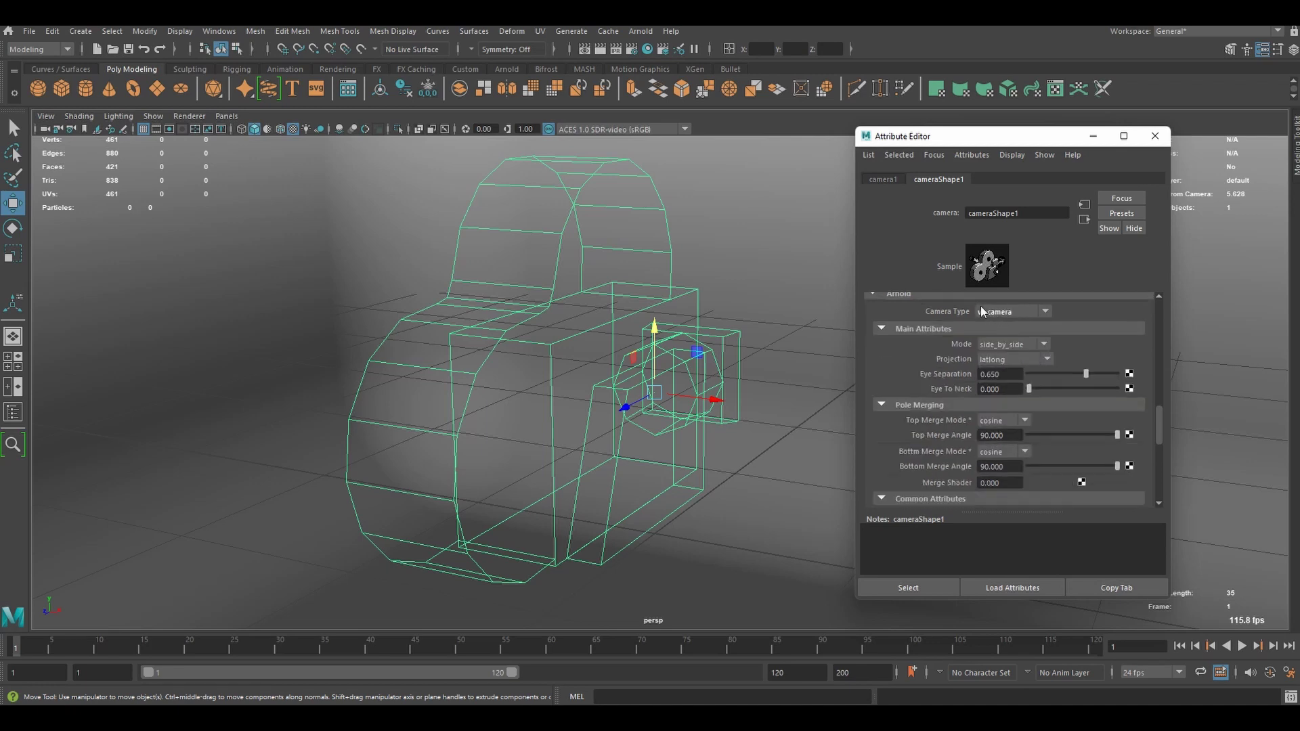
click(1009, 344)
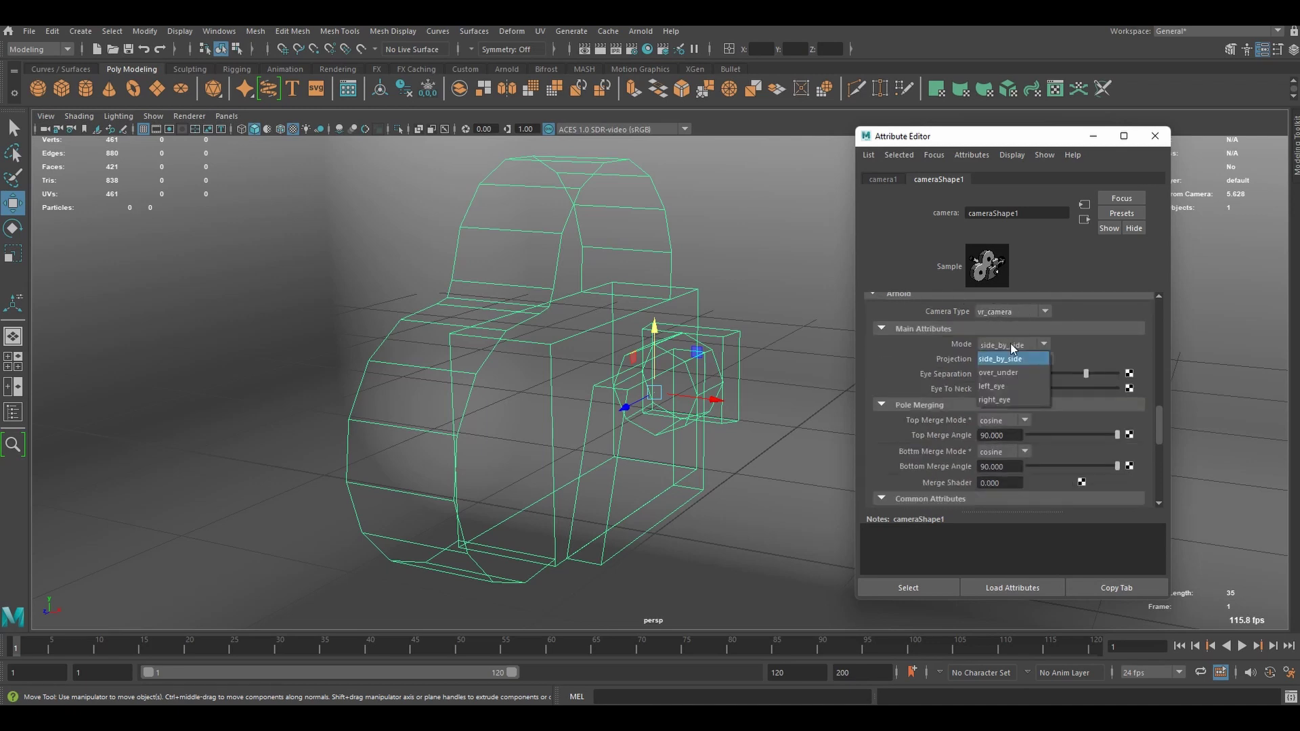
click(1016, 388)
alt+drag(704, 406, 627, 409)
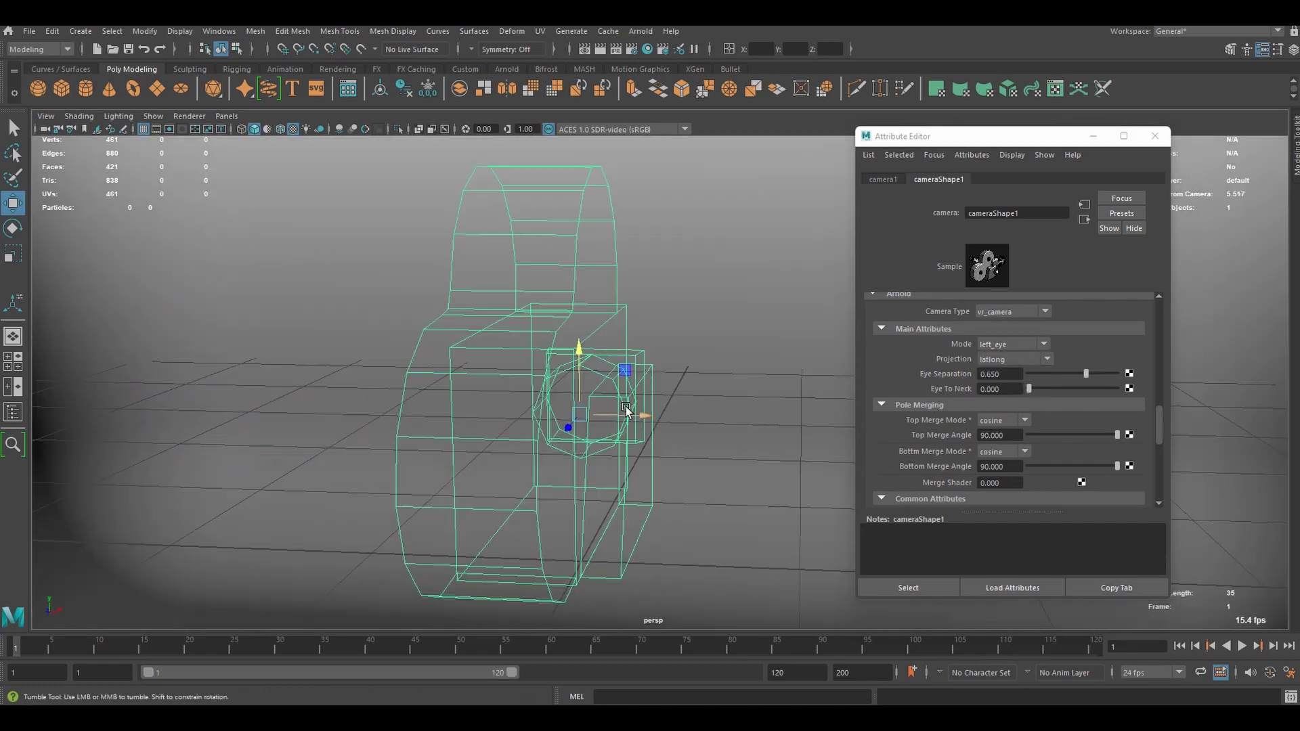
scroll(626, 409, up, 3)
alt+drag(530, 409, 721, 332)
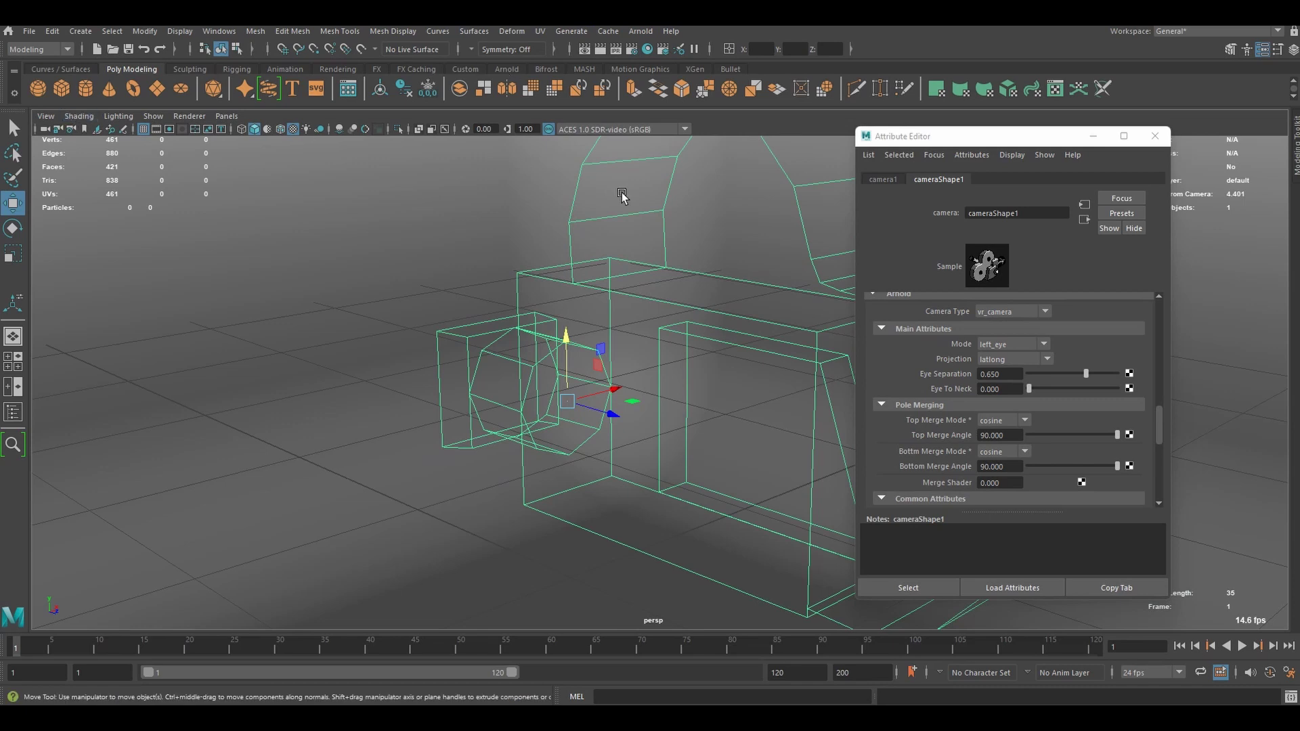
Render the scene from the perspective view with Arnold, interrupting and restarting the preview render
click(633, 31)
click(633, 31)
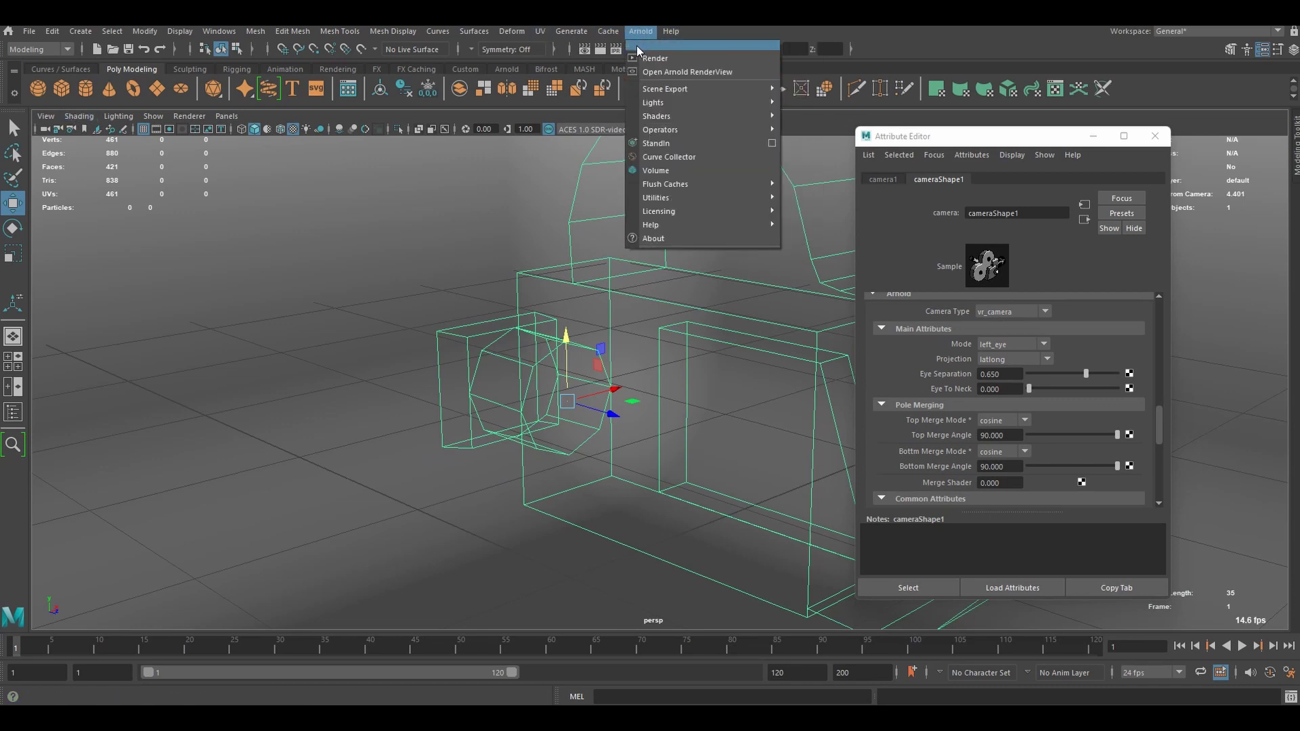
click(645, 61)
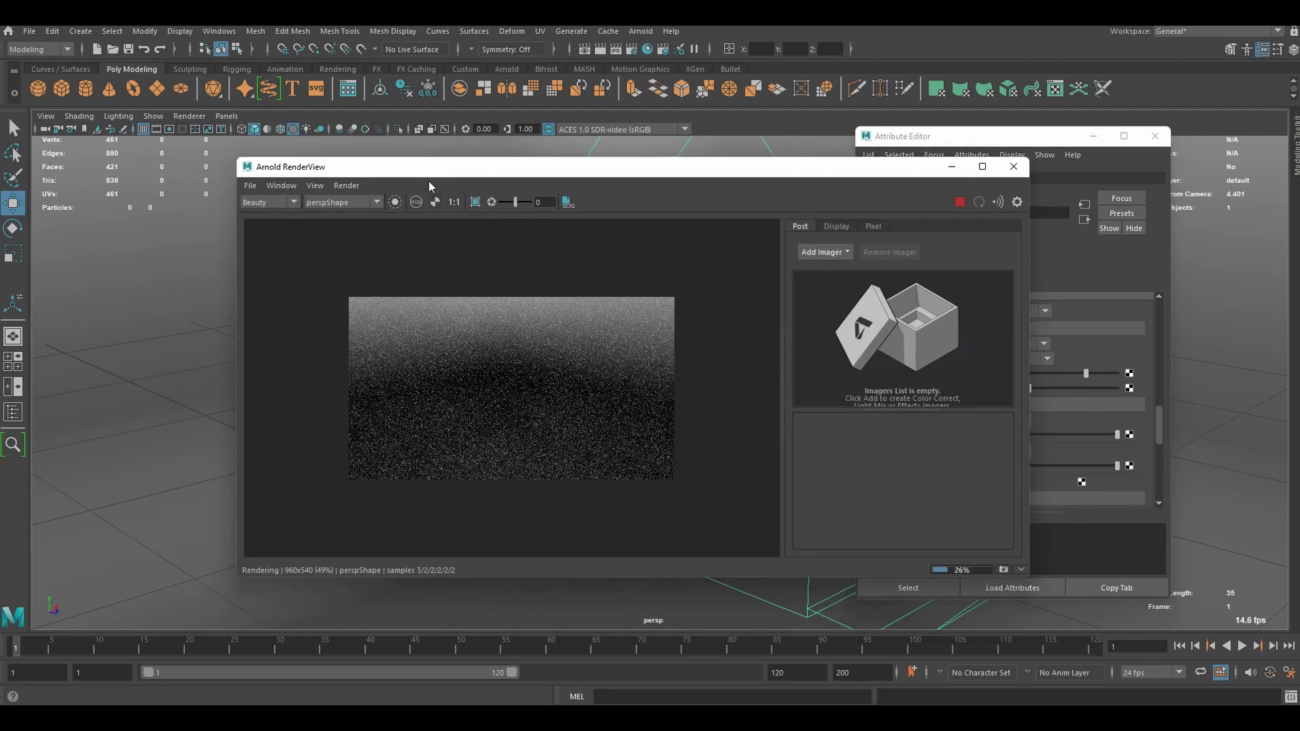
click(960, 201)
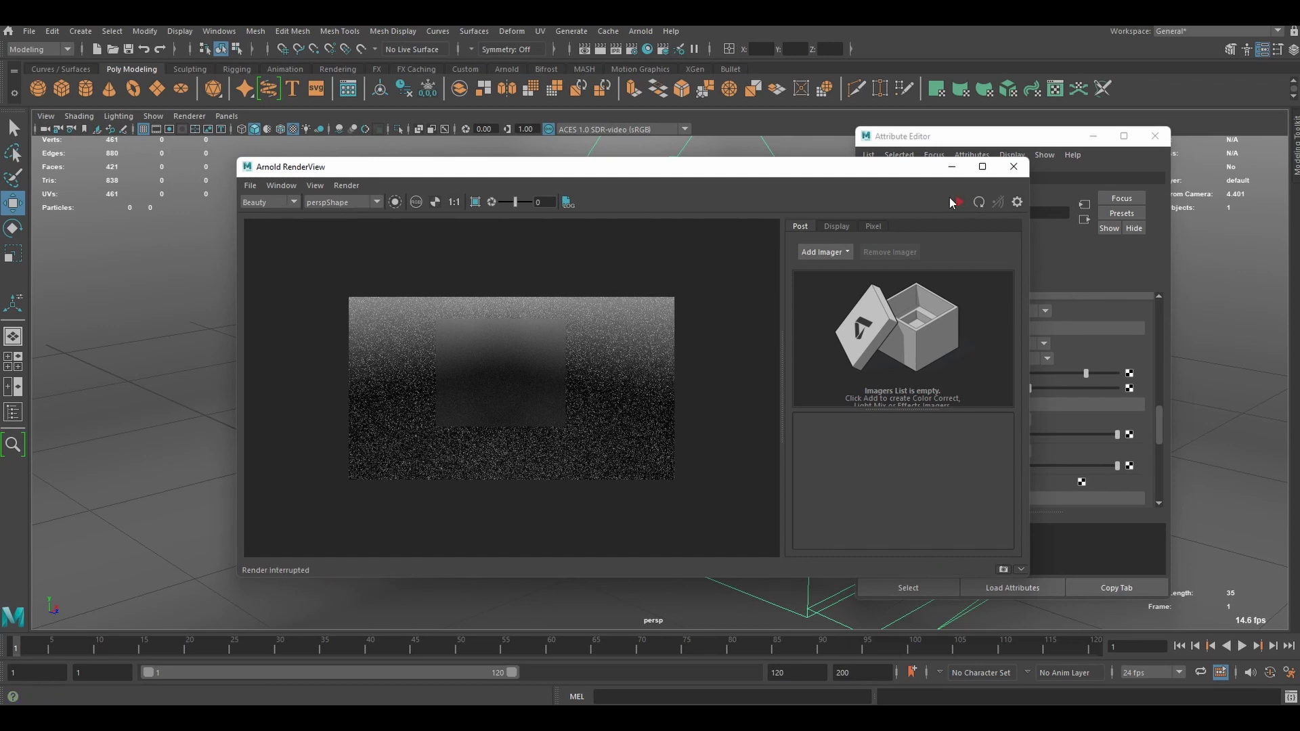
click(953, 201)
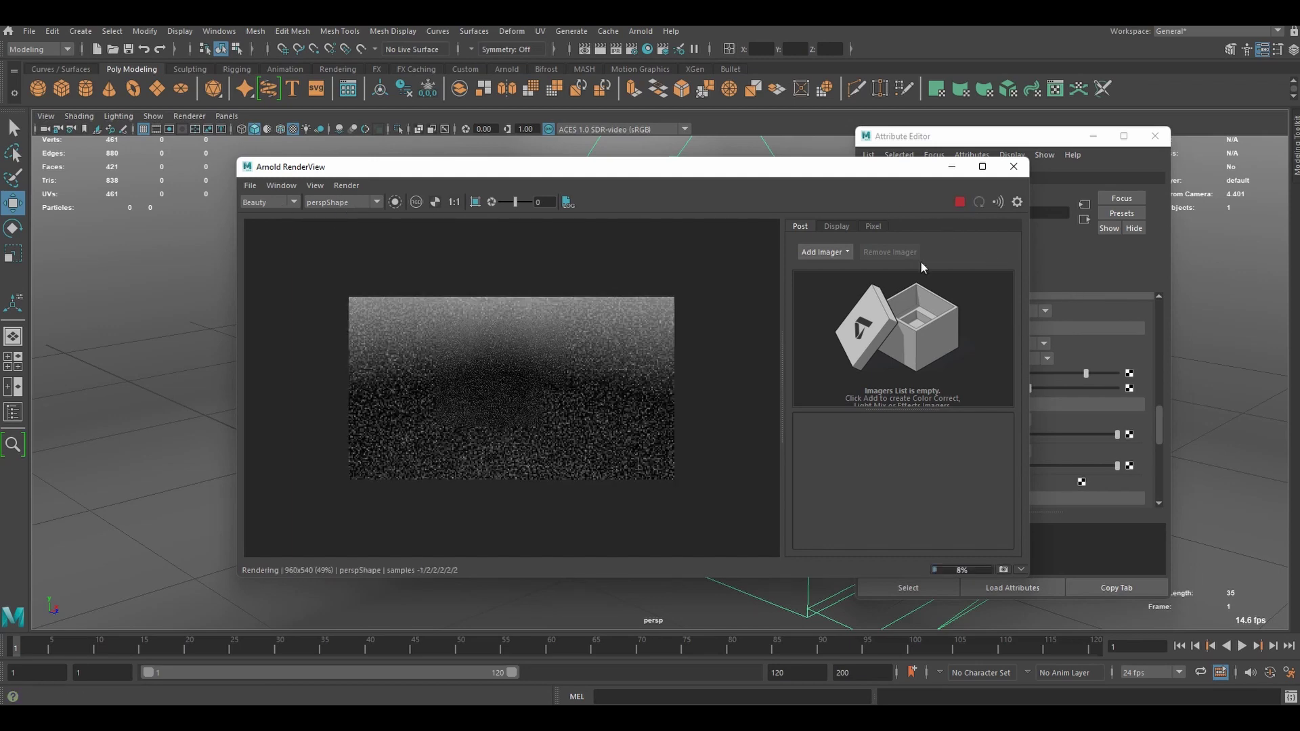
Stop the perspective render, switch the render camera to cameraShape1 and restart the Arnold preview render
click(960, 203)
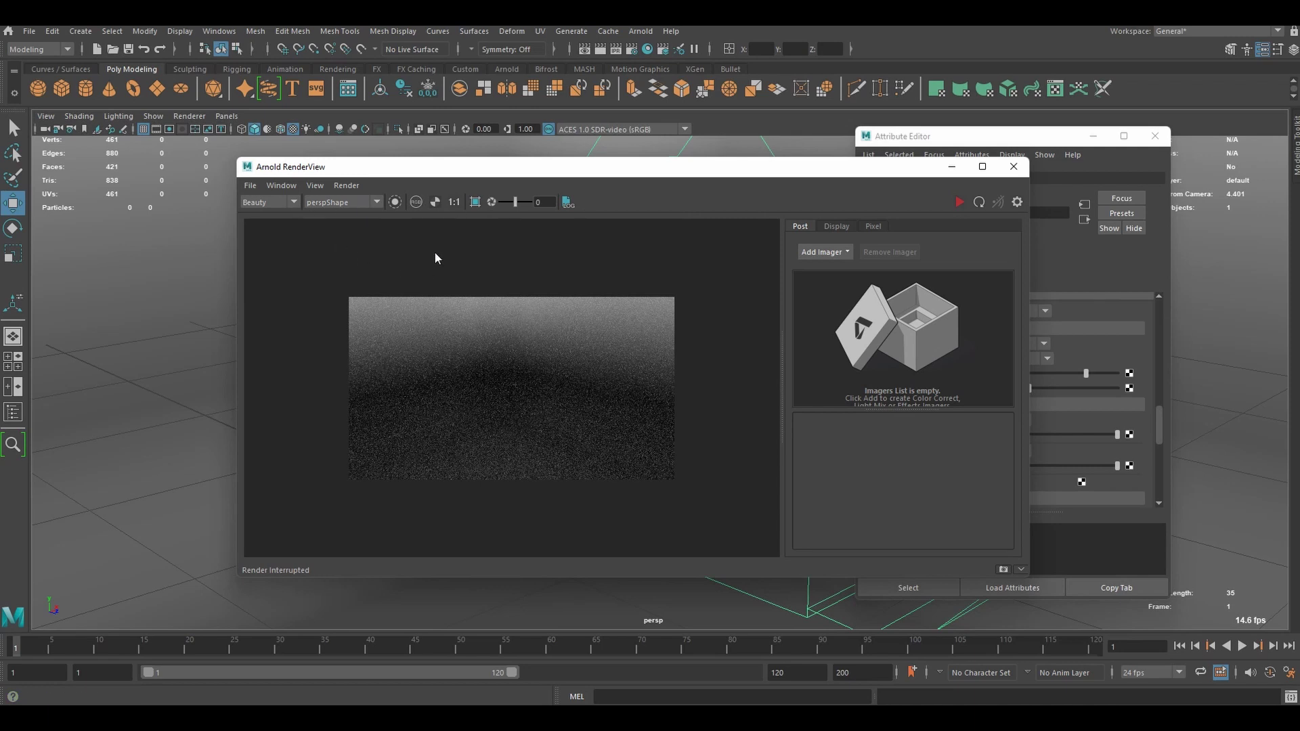
click(357, 200)
click(331, 222)
click(958, 202)
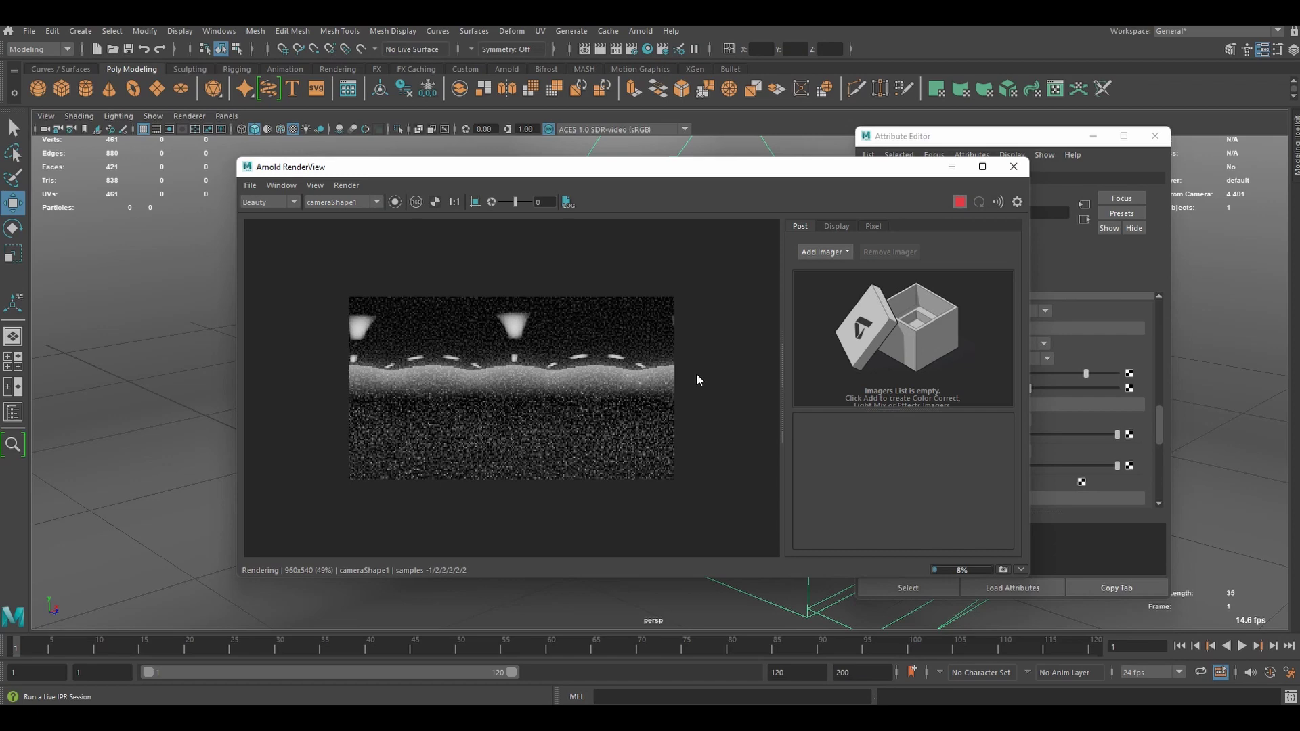
Examine the VR camera's panoramic preview render up close and as a whole, including the ceiling lights and walls
middle_drag(535, 391, 480, 360)
scroll(477, 376, up, 2)
scroll(478, 370, down, 1)
scroll(482, 369, up, 2)
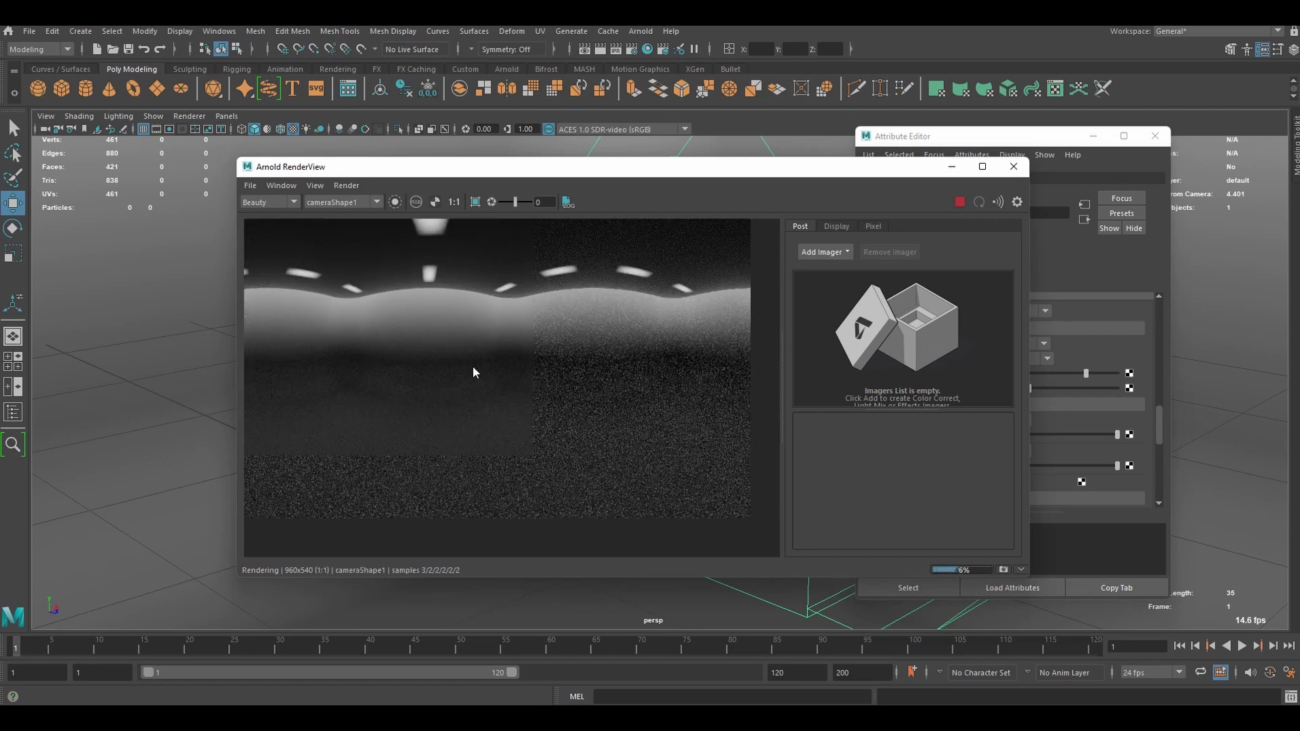
scroll(413, 387, down, 3)
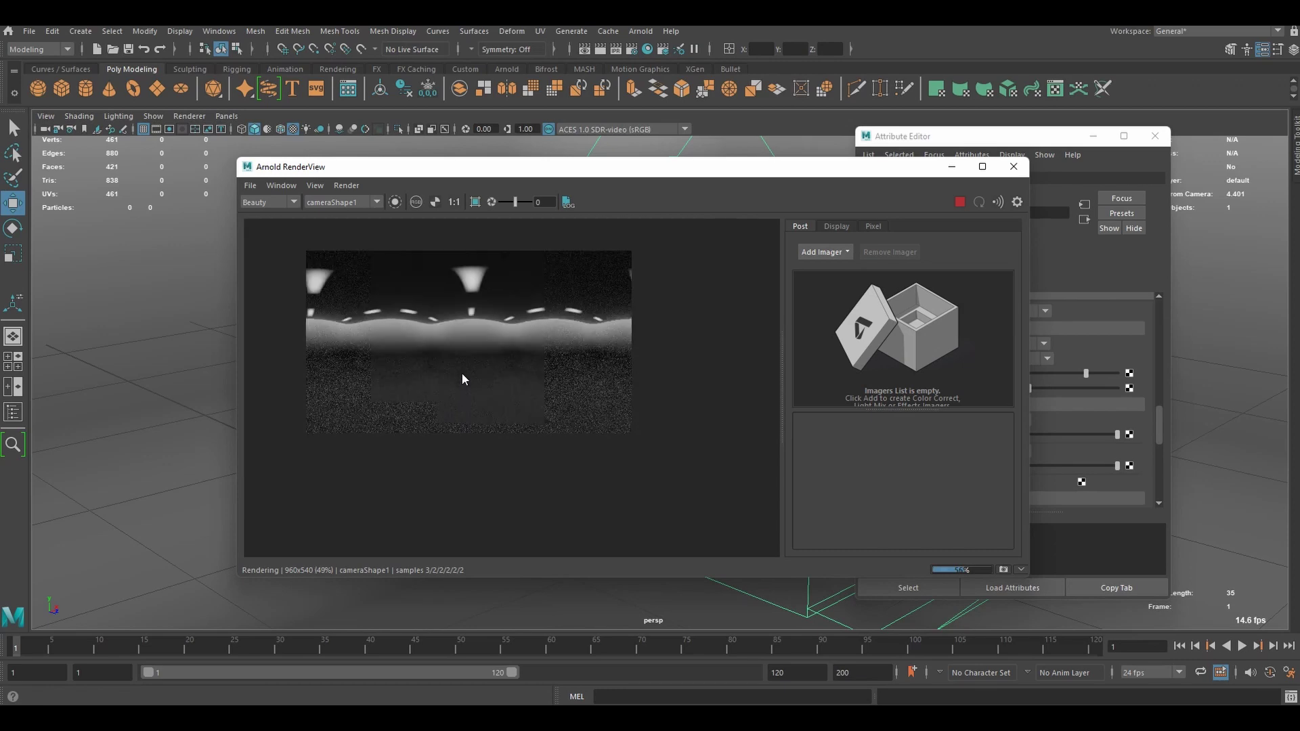
scroll(476, 380, up, 1)
scroll(476, 387, up, 3)
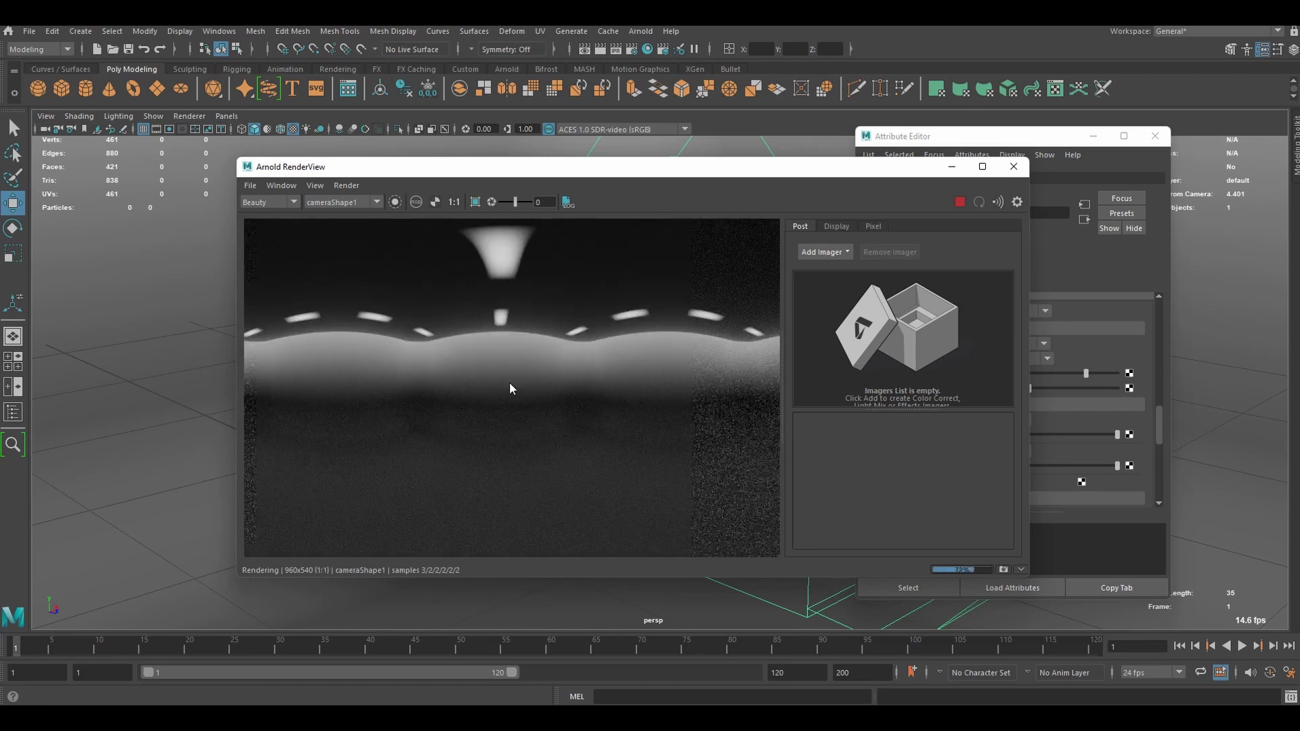
scroll(534, 358, down, 2)
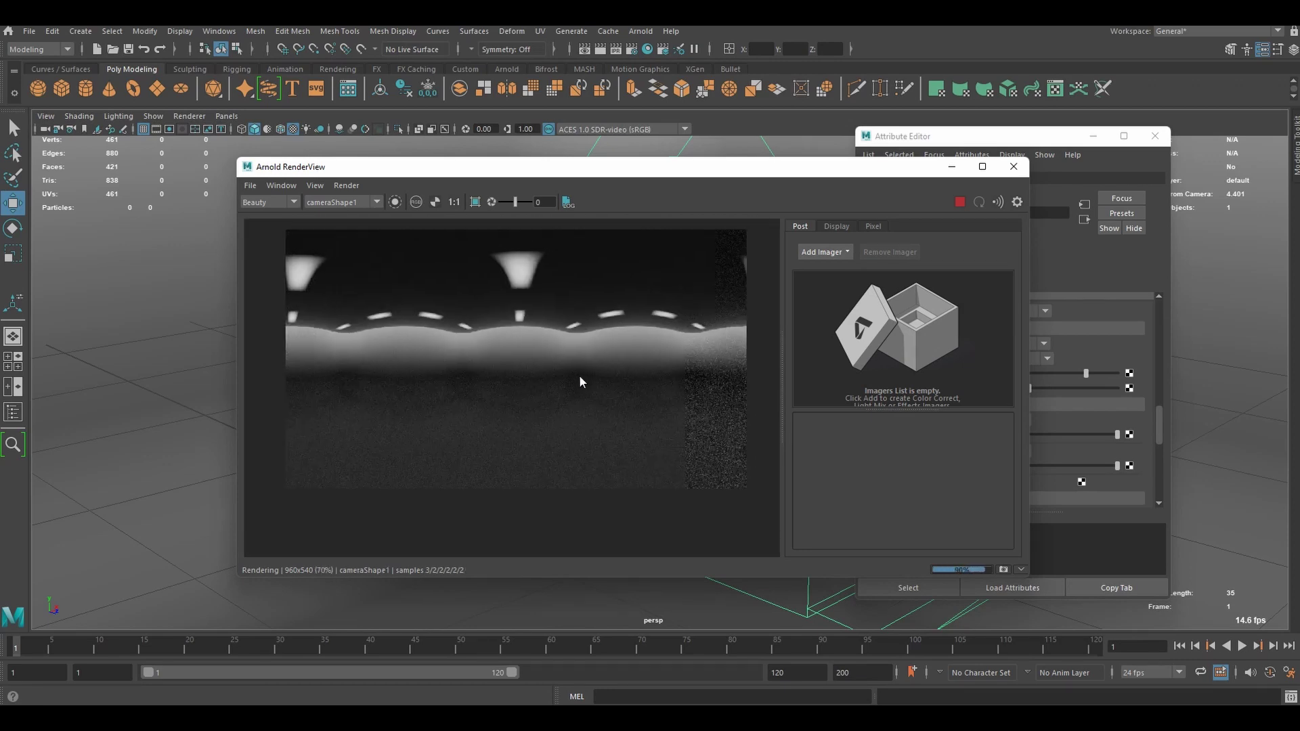
scroll(582, 381, down, 1)
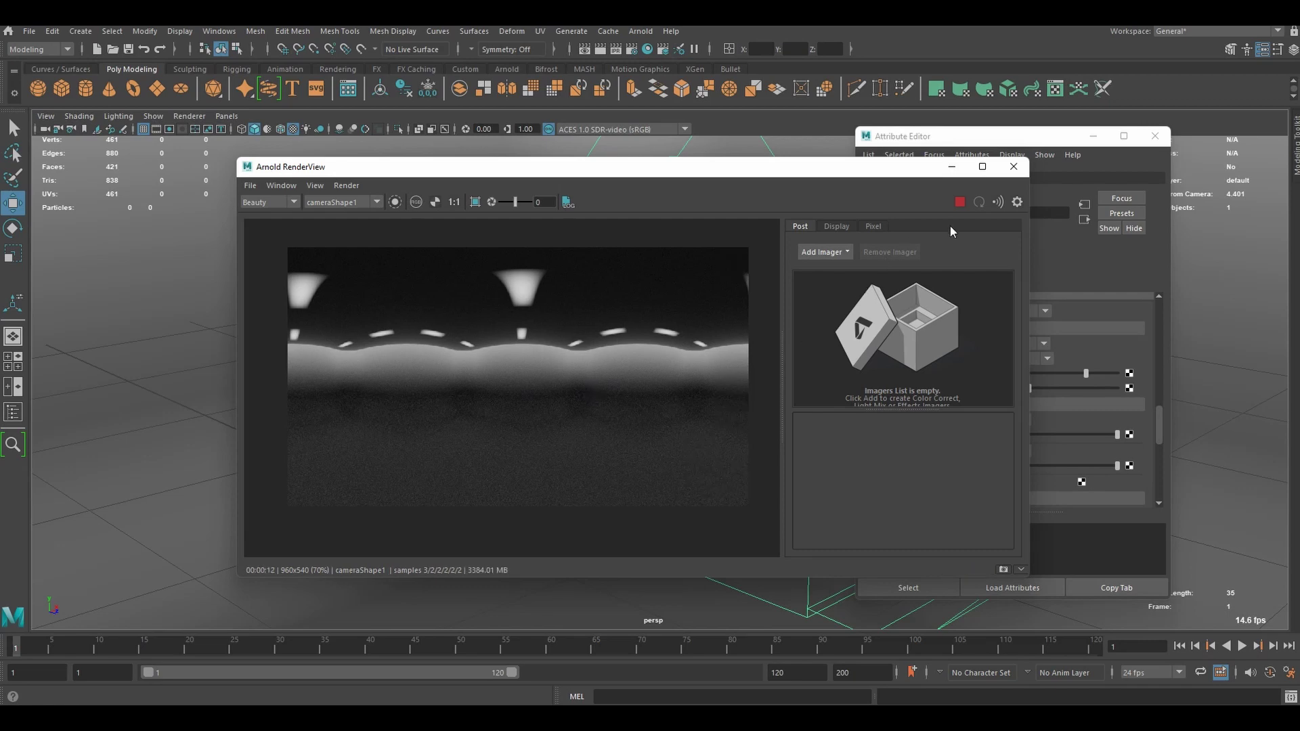
Close the render preview and attribute windows, and set the image width to 4000 pixels in the render settings
click(1013, 167)
click(1155, 136)
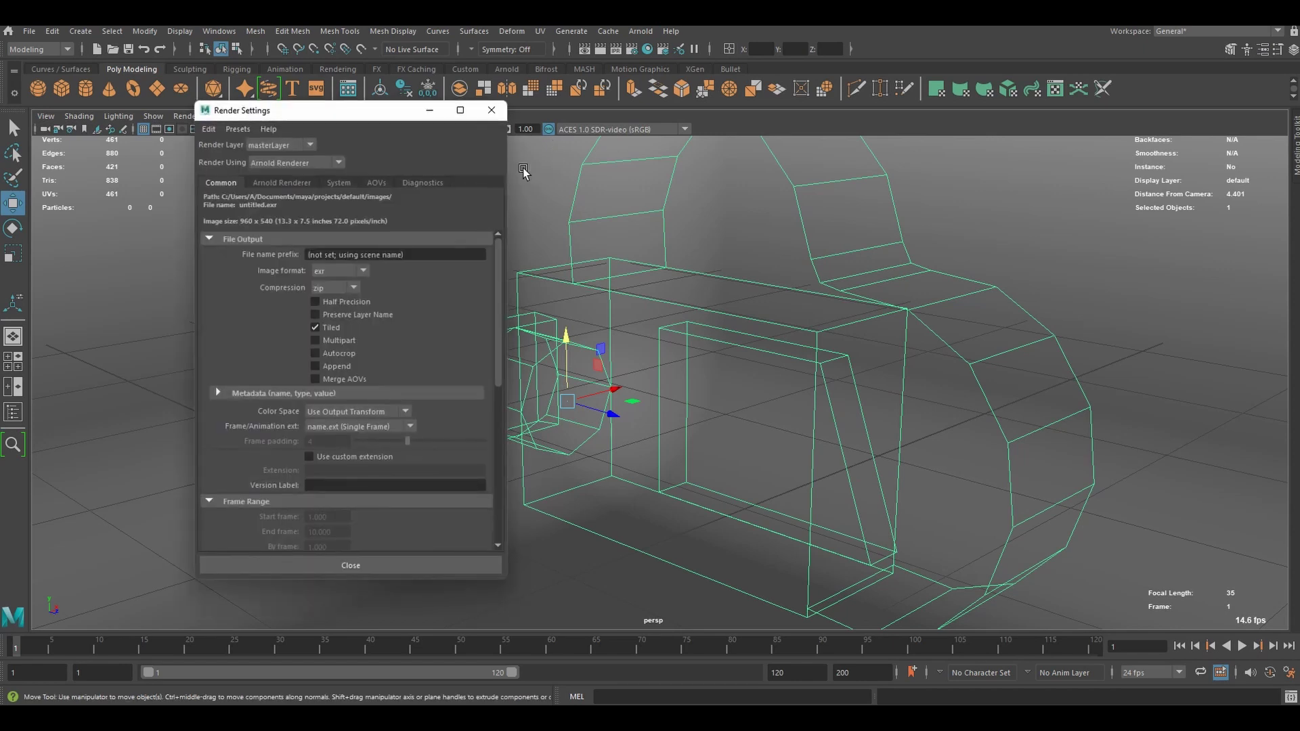
drag(263, 109, 456, 80)
scroll(547, 327, down, 3)
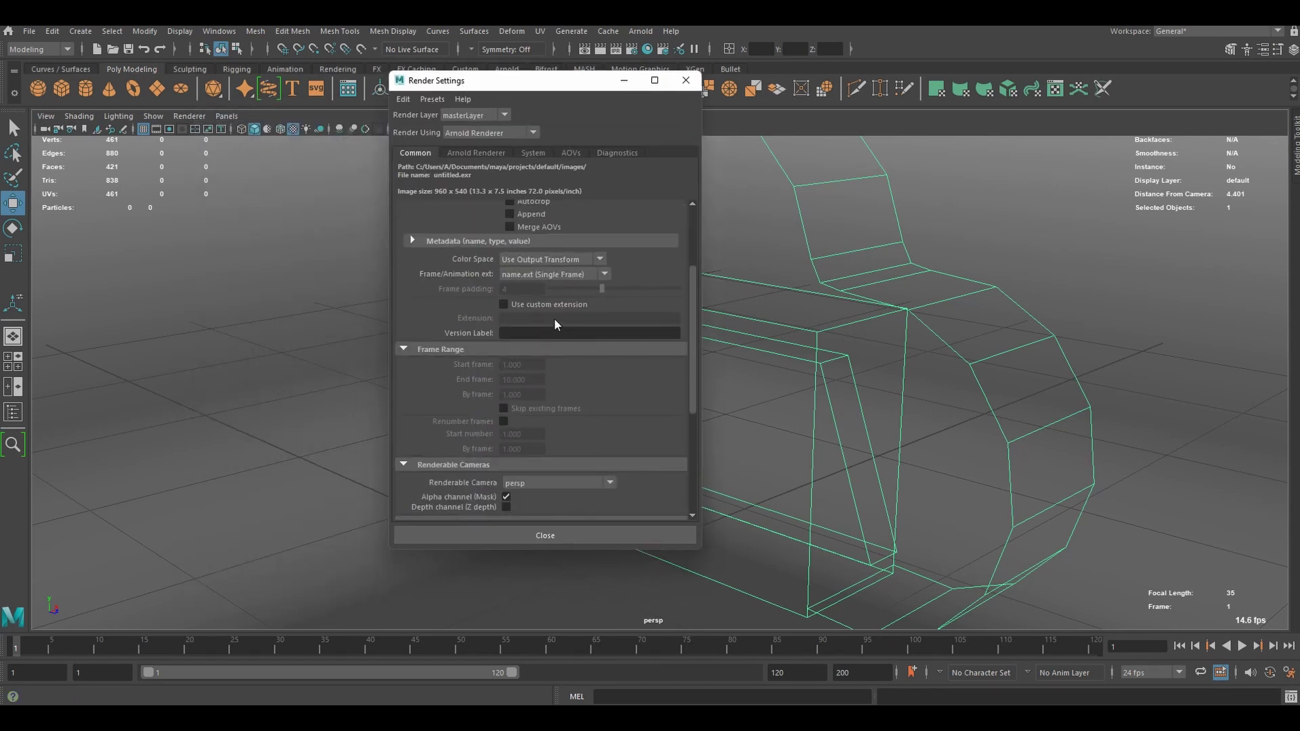
scroll(550, 319, down, 5)
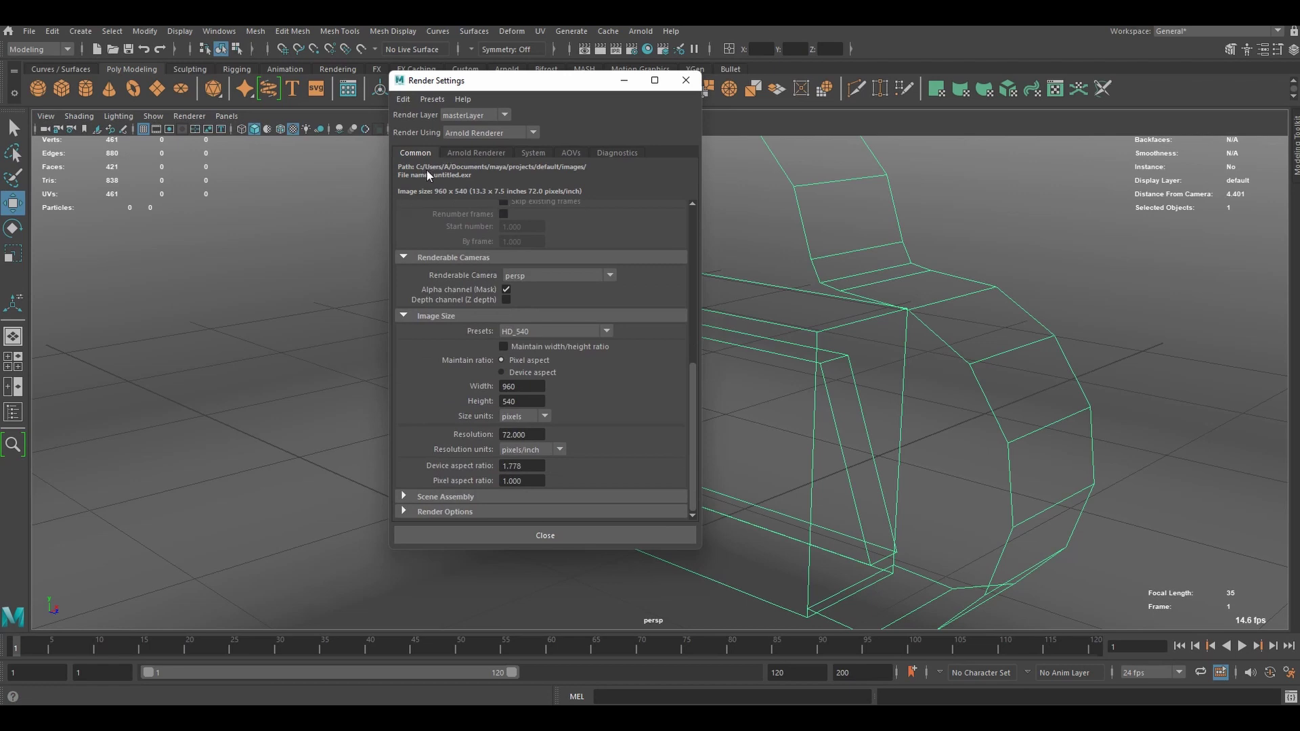
drag(545, 386, 445, 383)
text(40)
key(Return)
Set the render image height to 2000 pixels and close the render settings
double_click(523, 399)
text(2000)
key(Return)
double_click(518, 387)
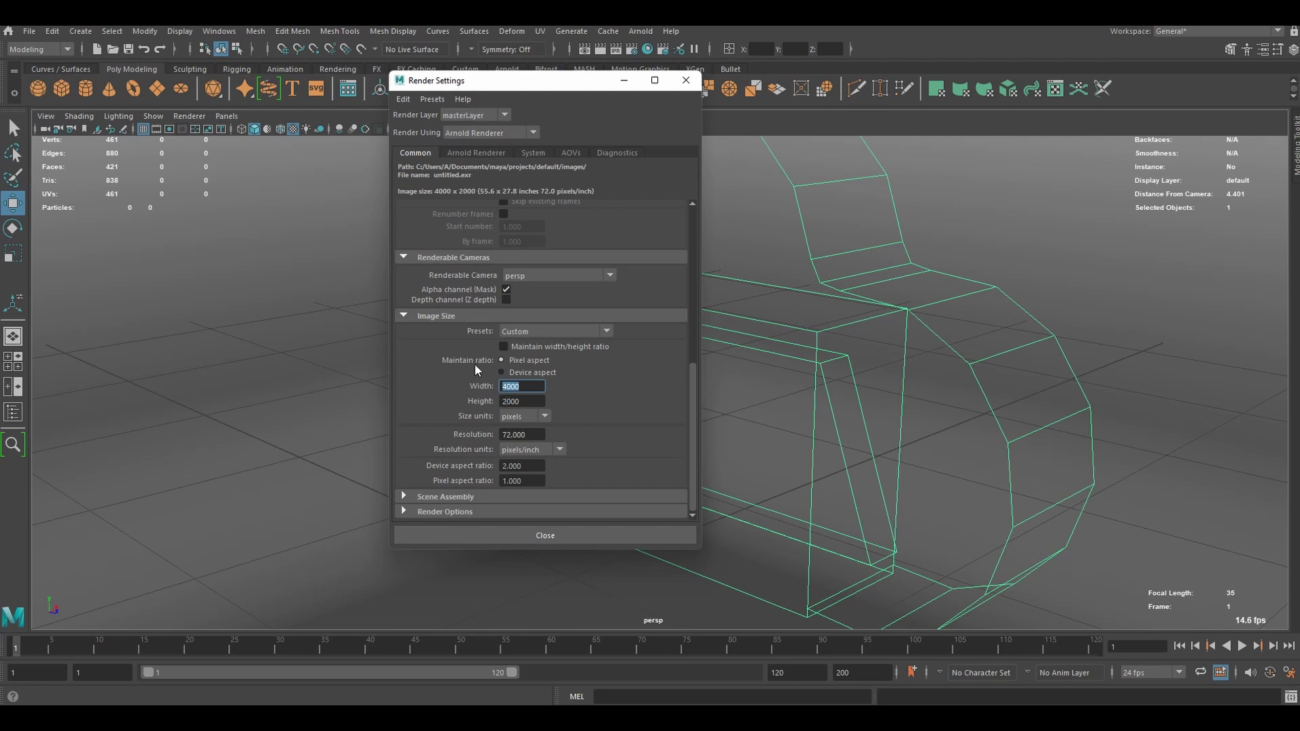
key(Tab)
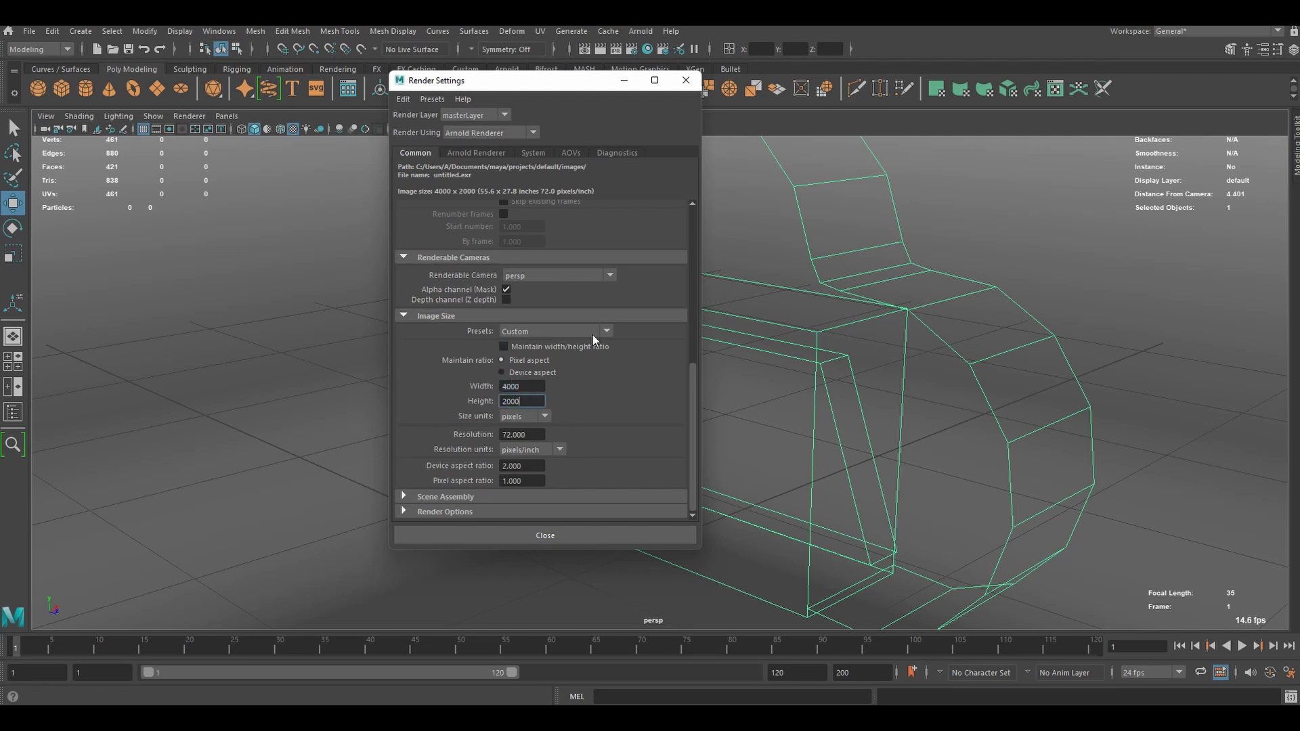
click(686, 80)
Render the scene with Arnold at the new image size, switching the render camera from perspShape to cameraShape1
click(640, 31)
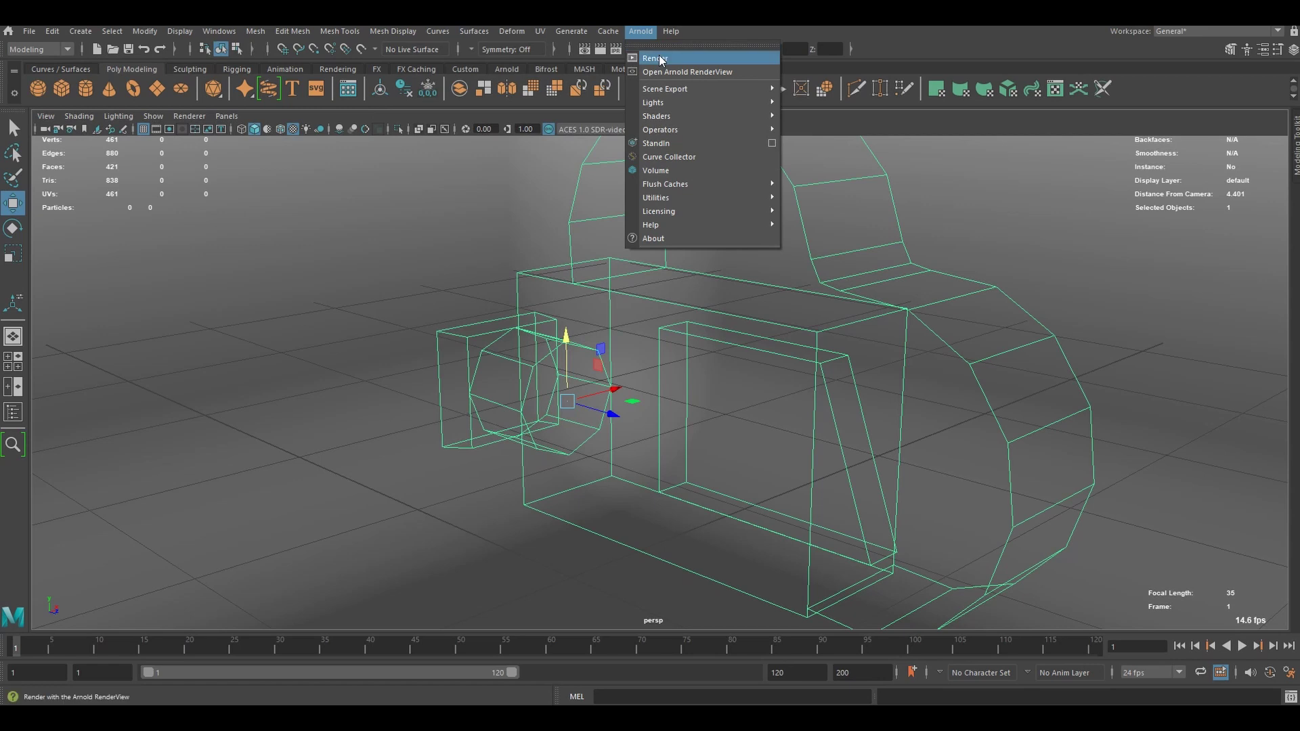
click(657, 59)
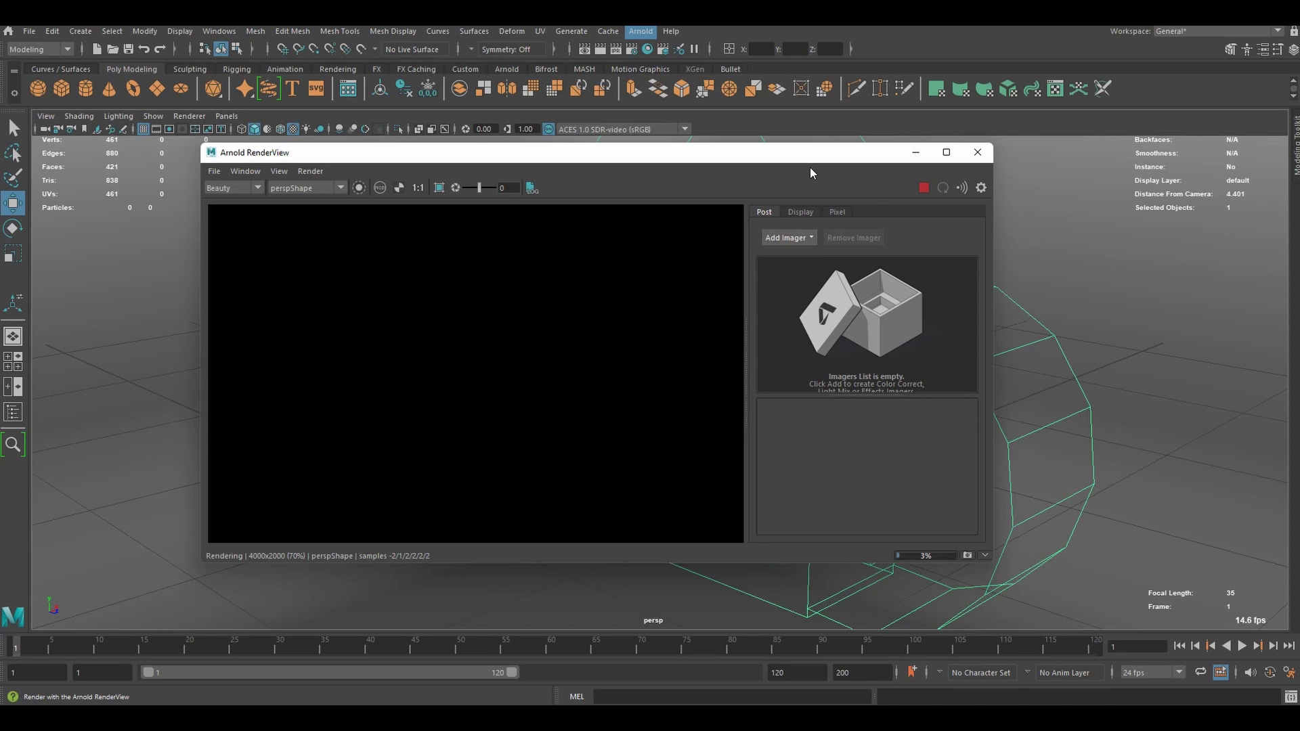
scroll(525, 305, down, 6)
scroll(501, 351, down, 1)
scroll(506, 343, up, 1)
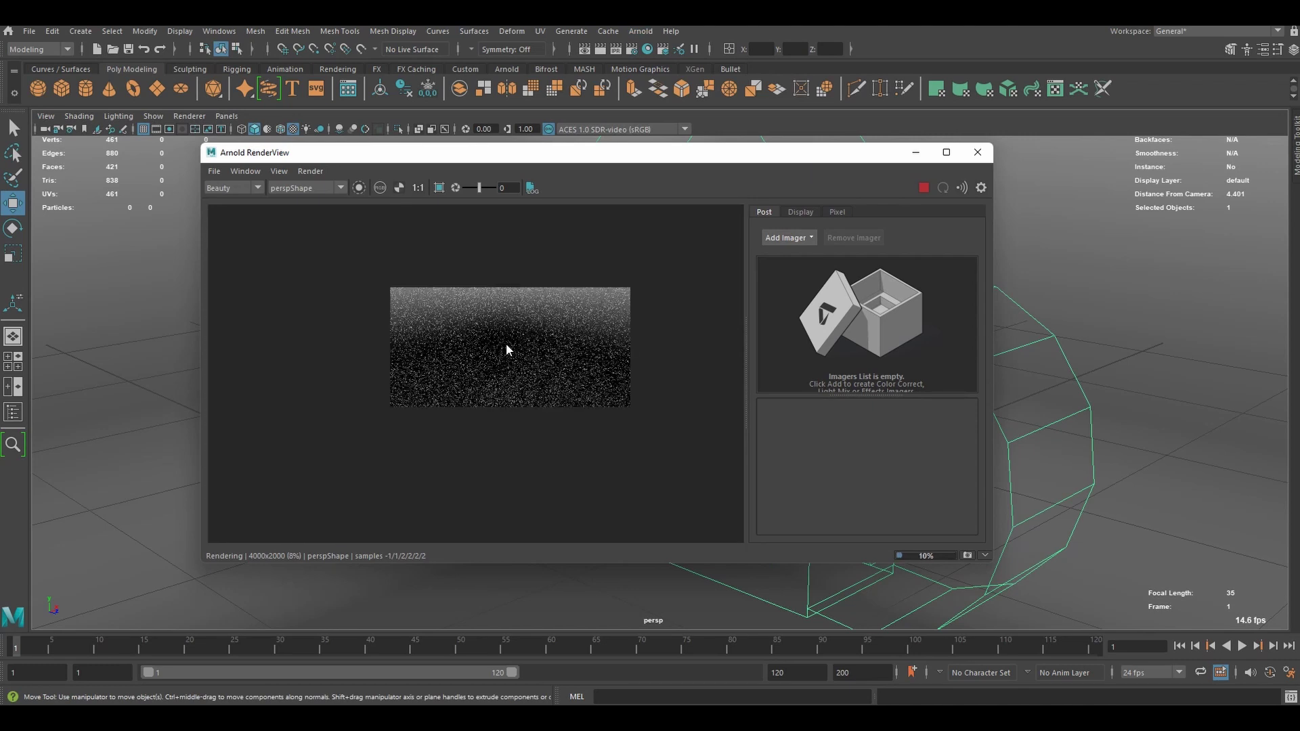
scroll(505, 343, up, 1)
click(305, 188)
click(297, 206)
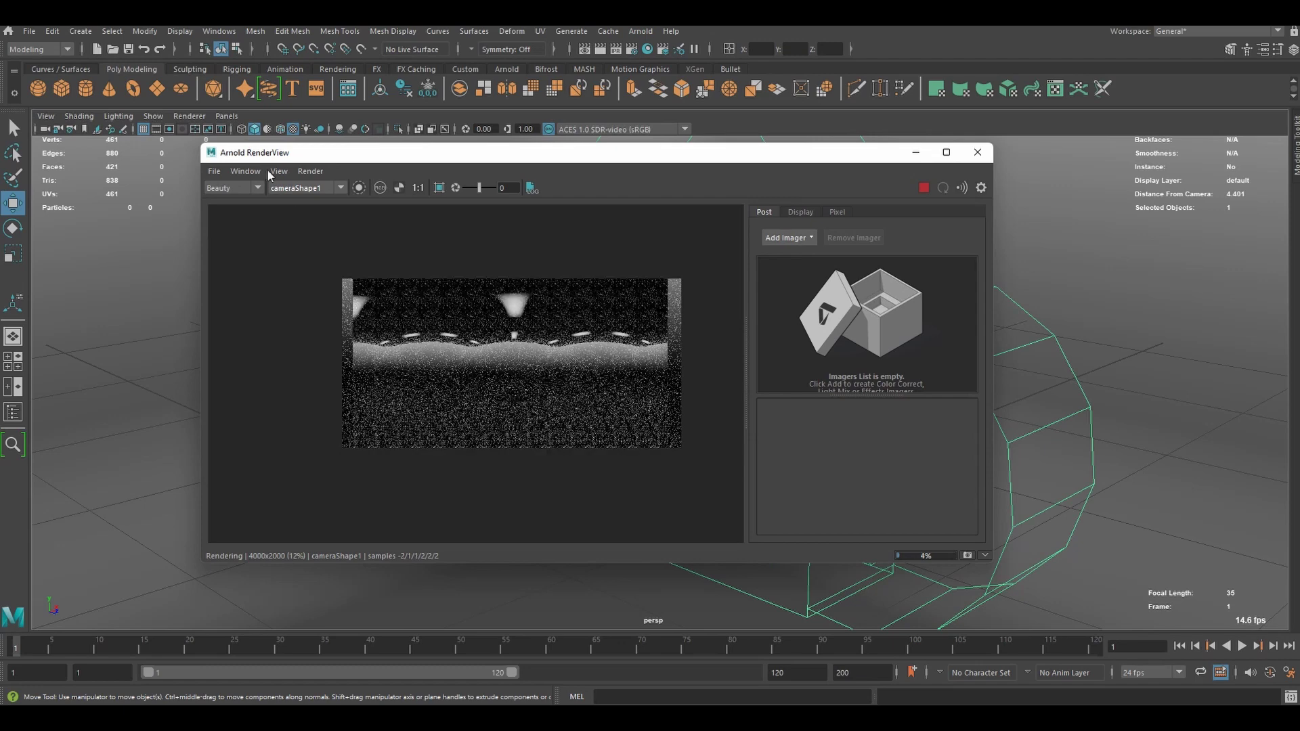
scroll(546, 363, up, 3)
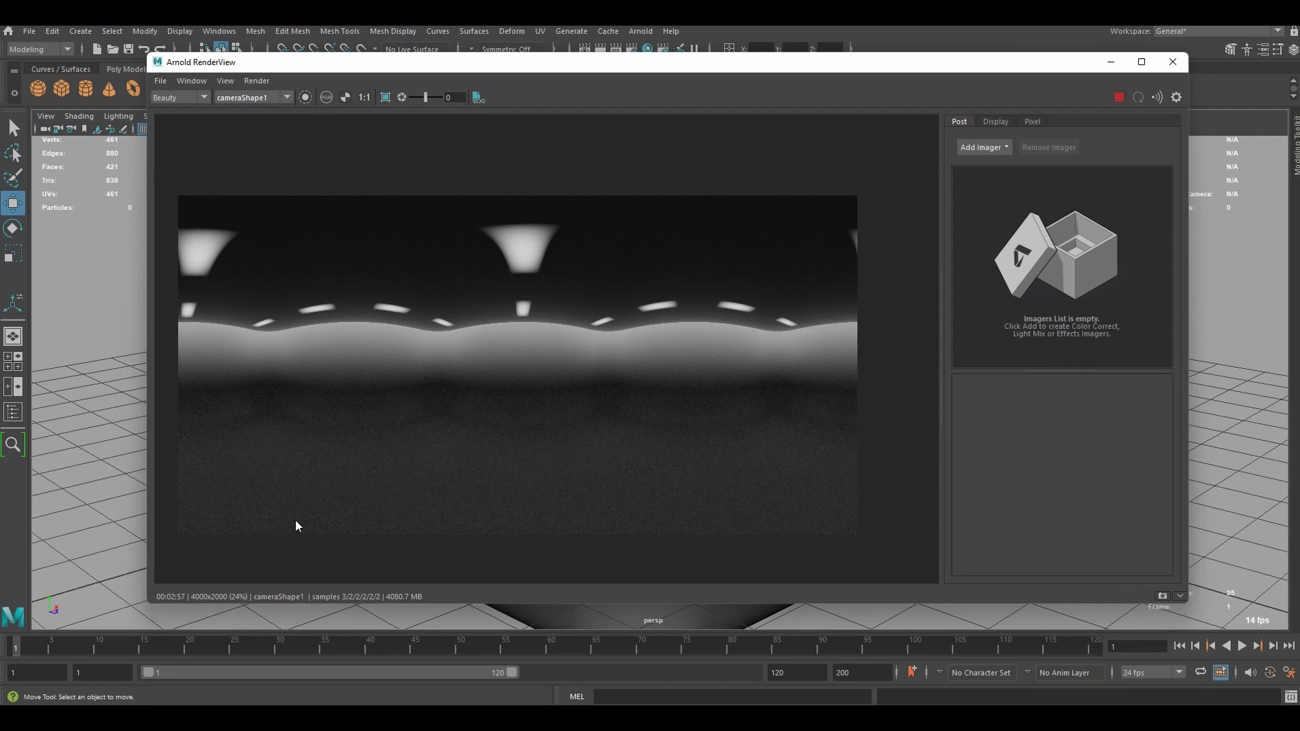
Inspect the finished 4000 x 2000 panorama for noise in the dark lower area and around the lights
scroll(388, 409, up, 5)
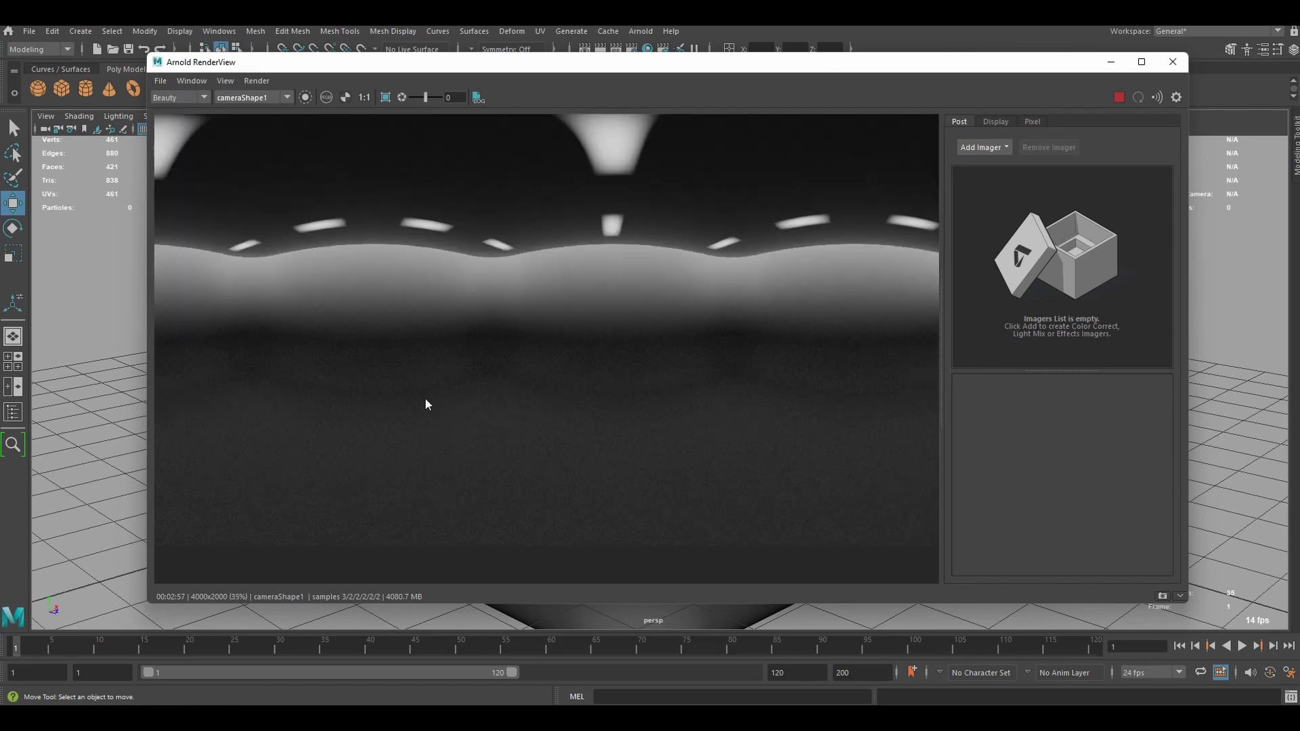
scroll(427, 371, up, 3)
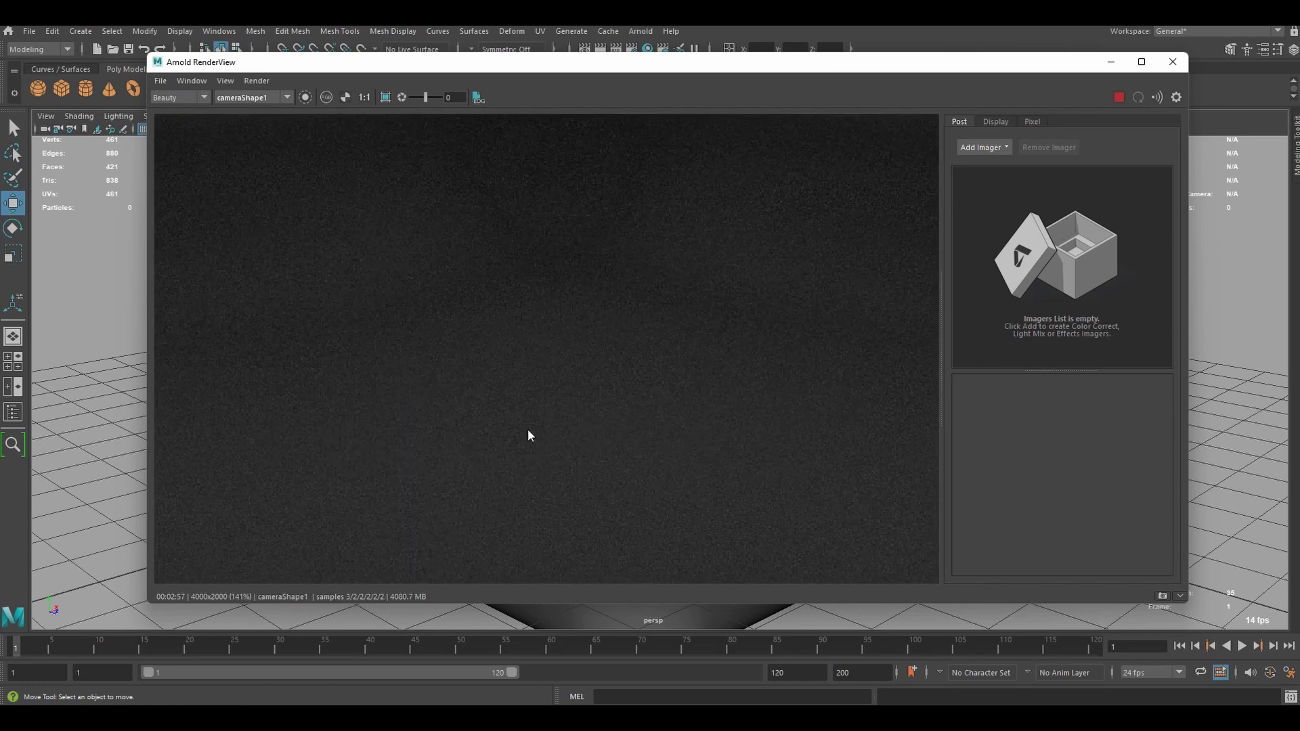
scroll(524, 450, down, 4)
scroll(498, 380, up, 4)
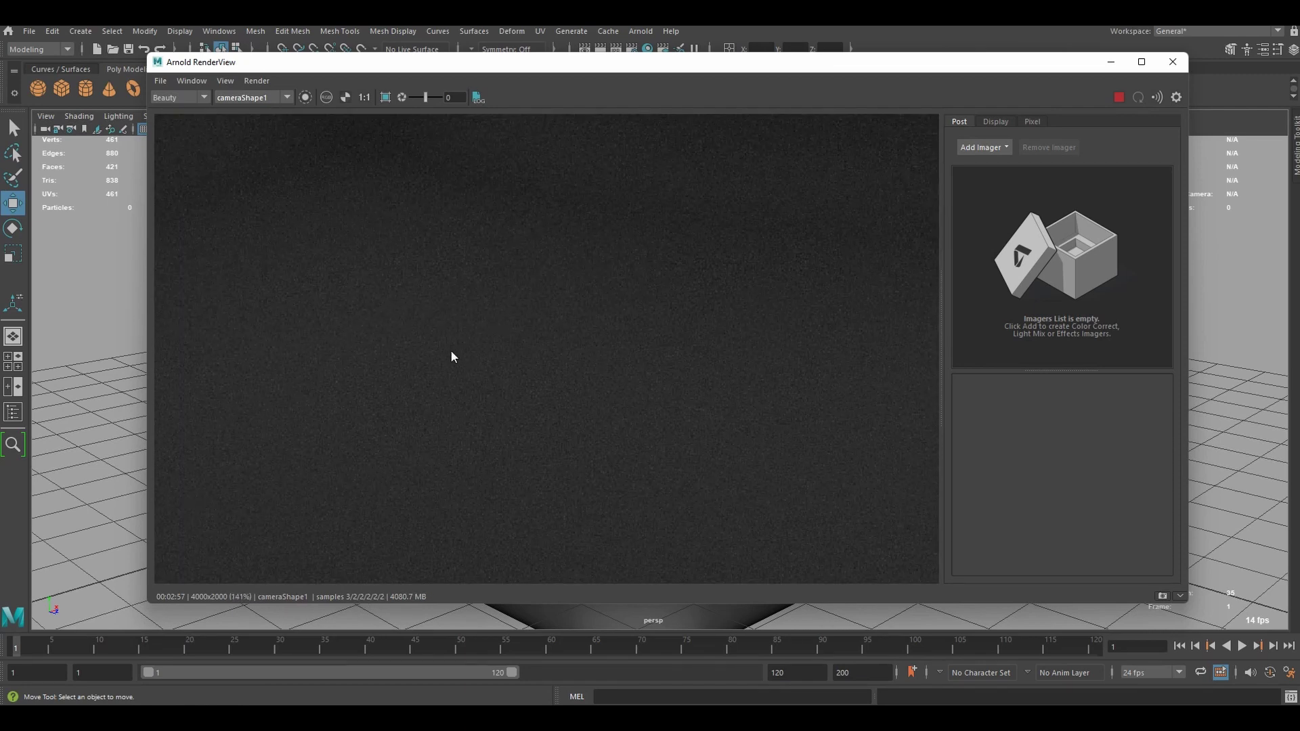
scroll(482, 426, down, 5)
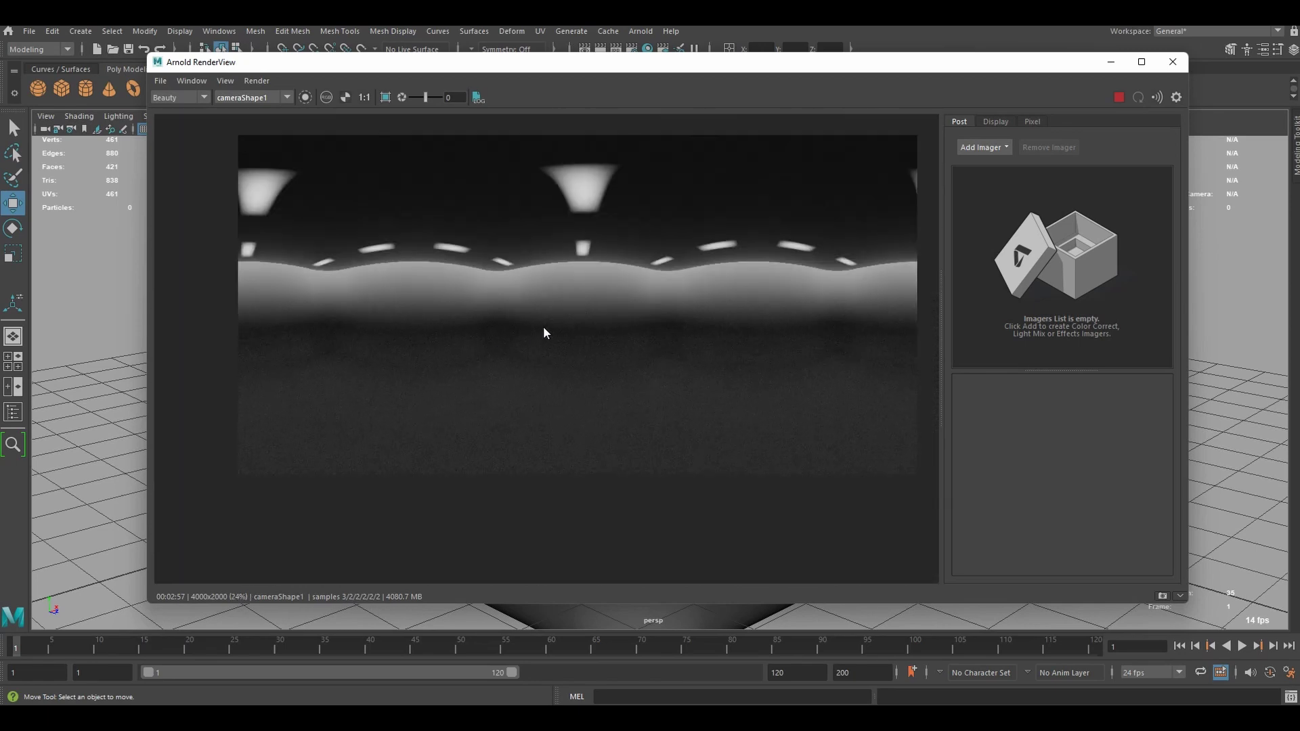
middle_drag(630, 313, 604, 352)
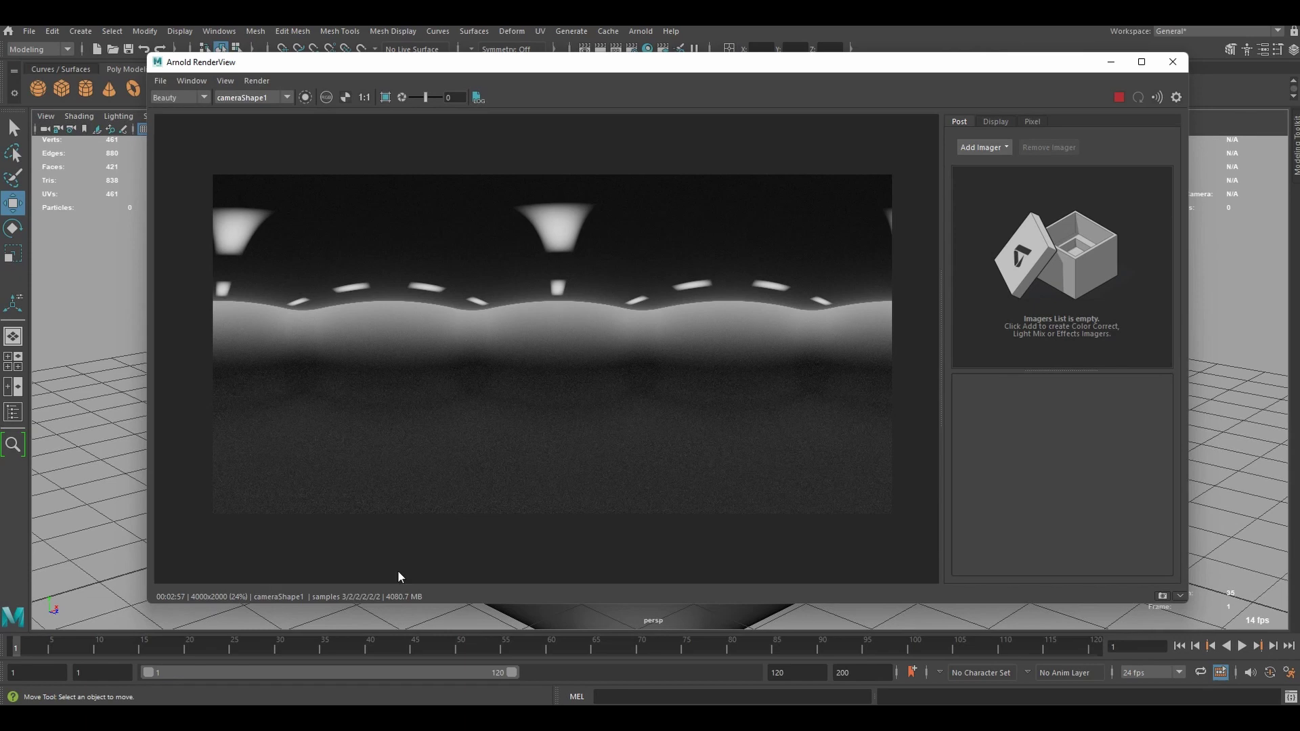
middle_drag(456, 460, 477, 501)
middle_drag(637, 395, 620, 370)
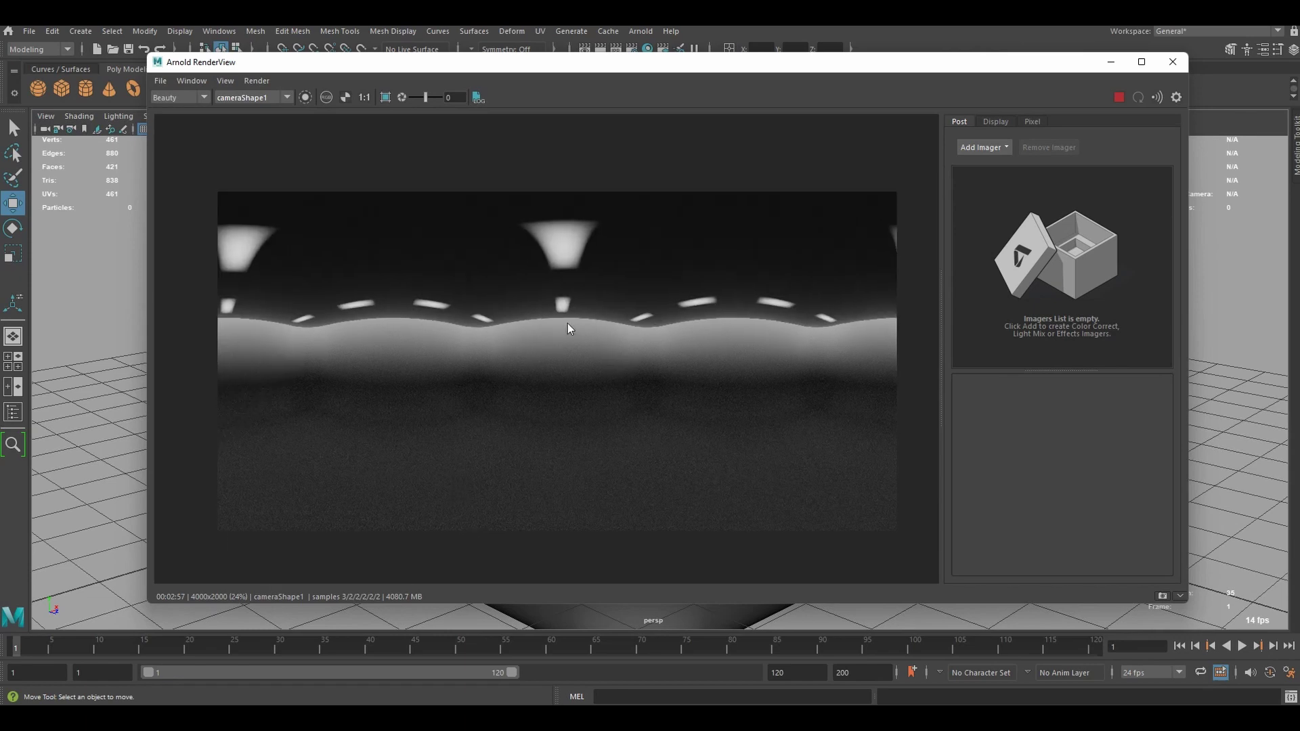
scroll(620, 341, up, 8)
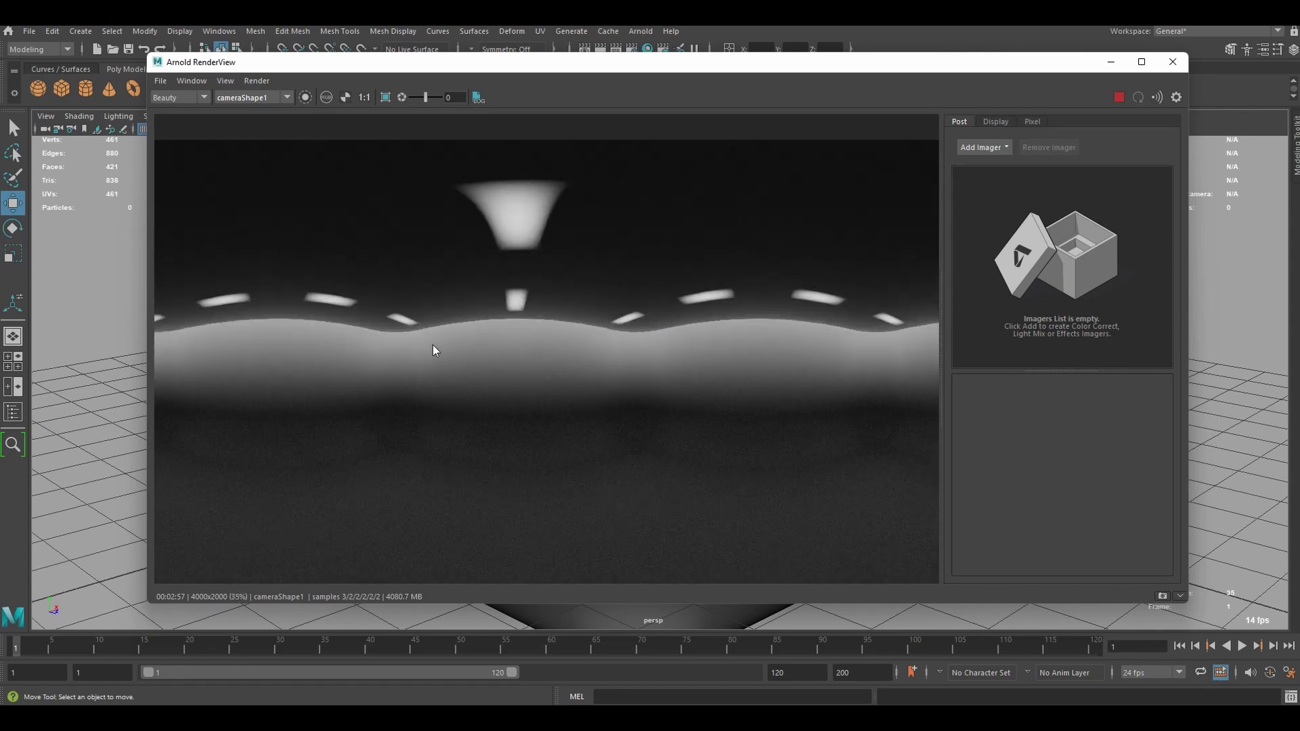
scroll(549, 335, down, 8)
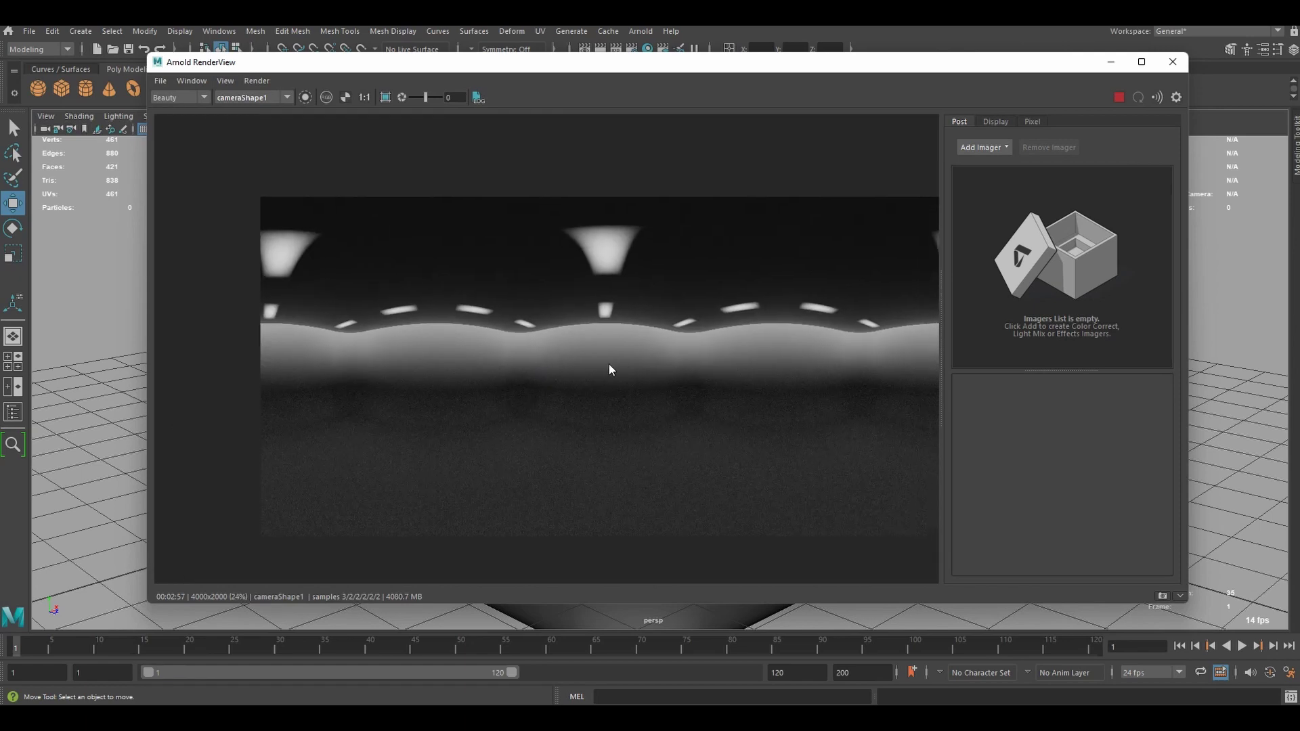
Save the rendered panorama to the Desktop as test.tga
click(164, 86)
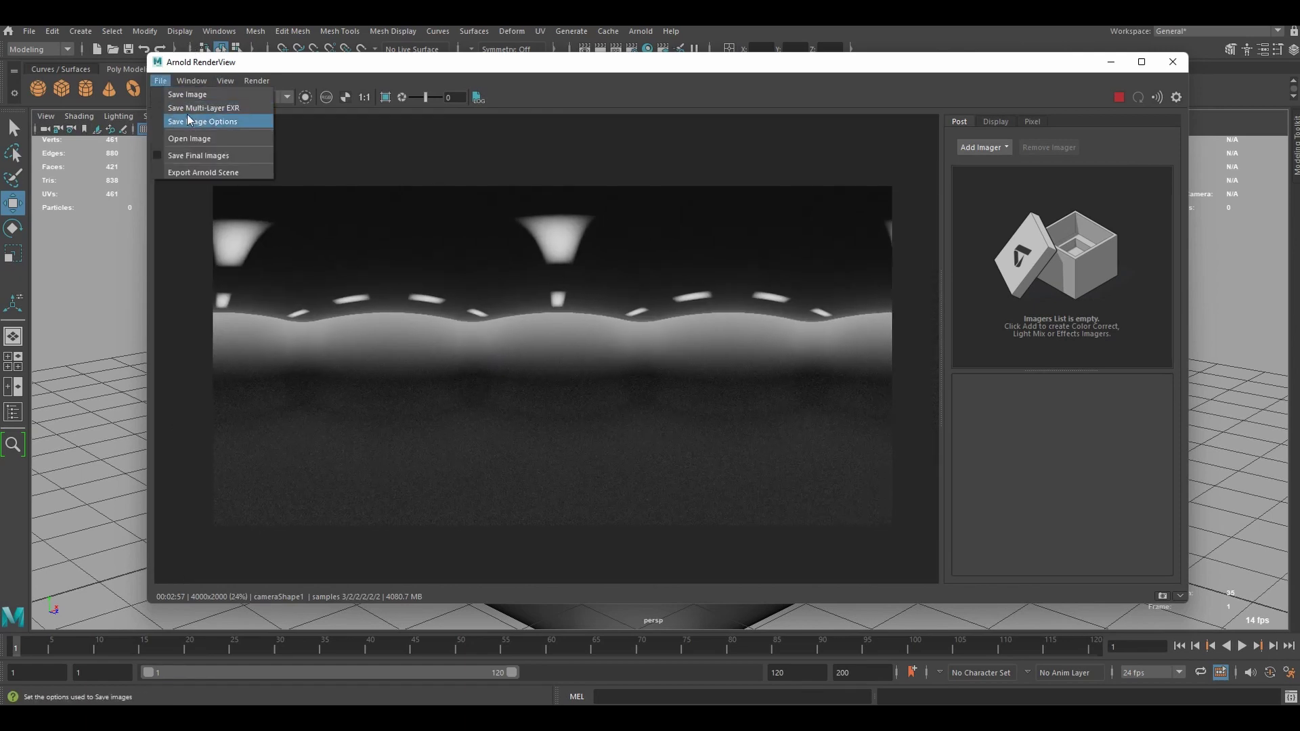
click(288, 67)
drag(287, 67, 227, 62)
click(100, 76)
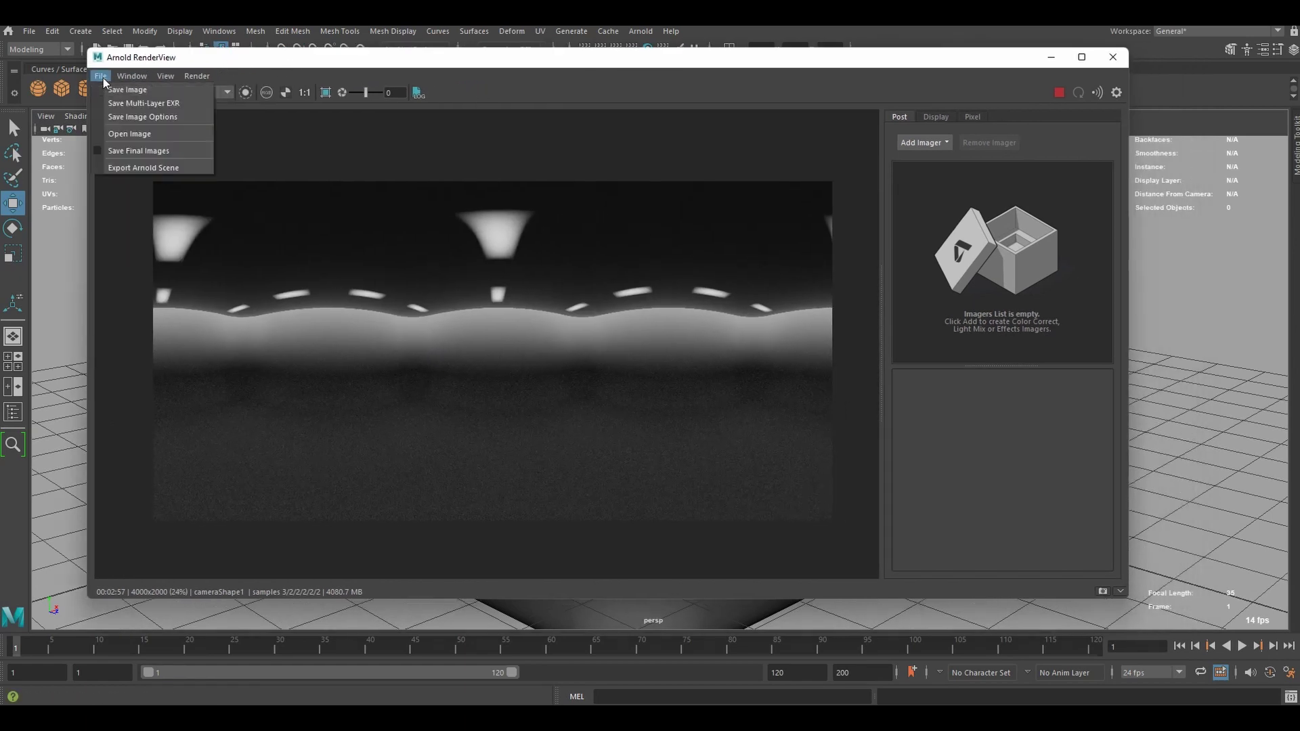
click(130, 95)
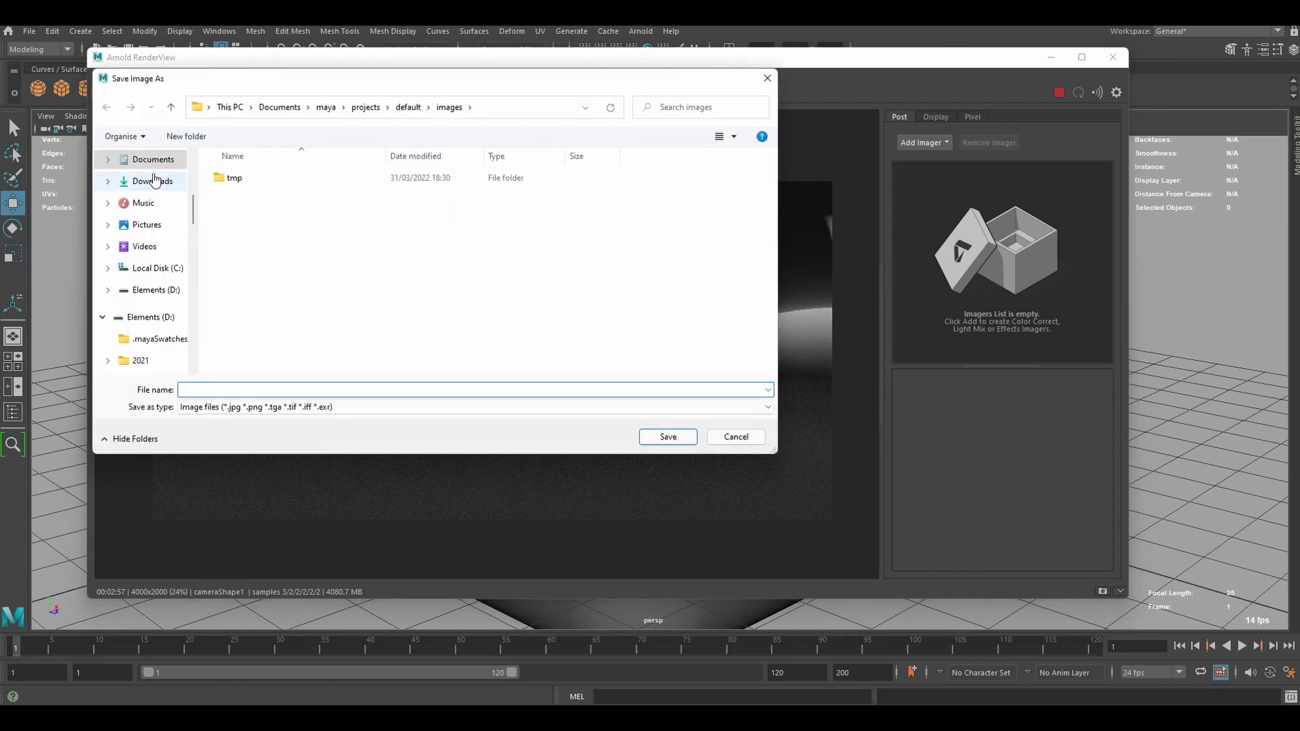
click(156, 237)
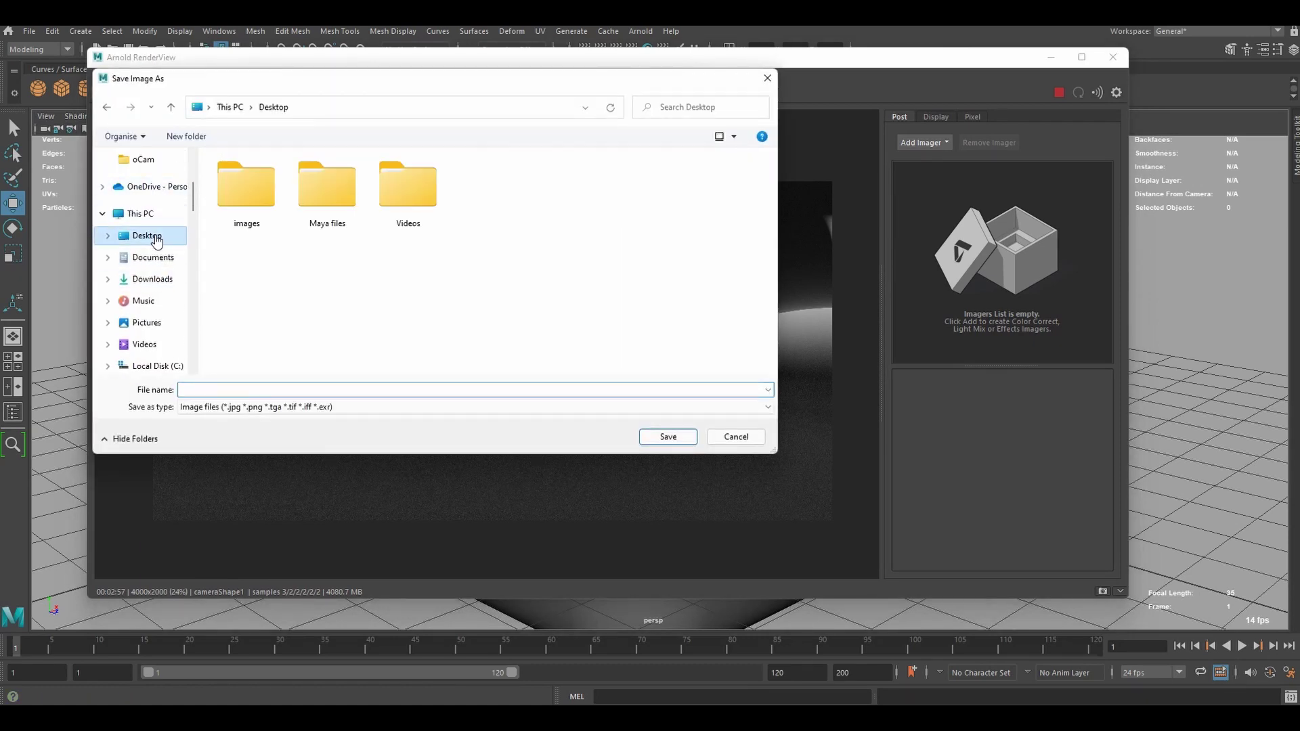
click(310, 388)
text(test.)
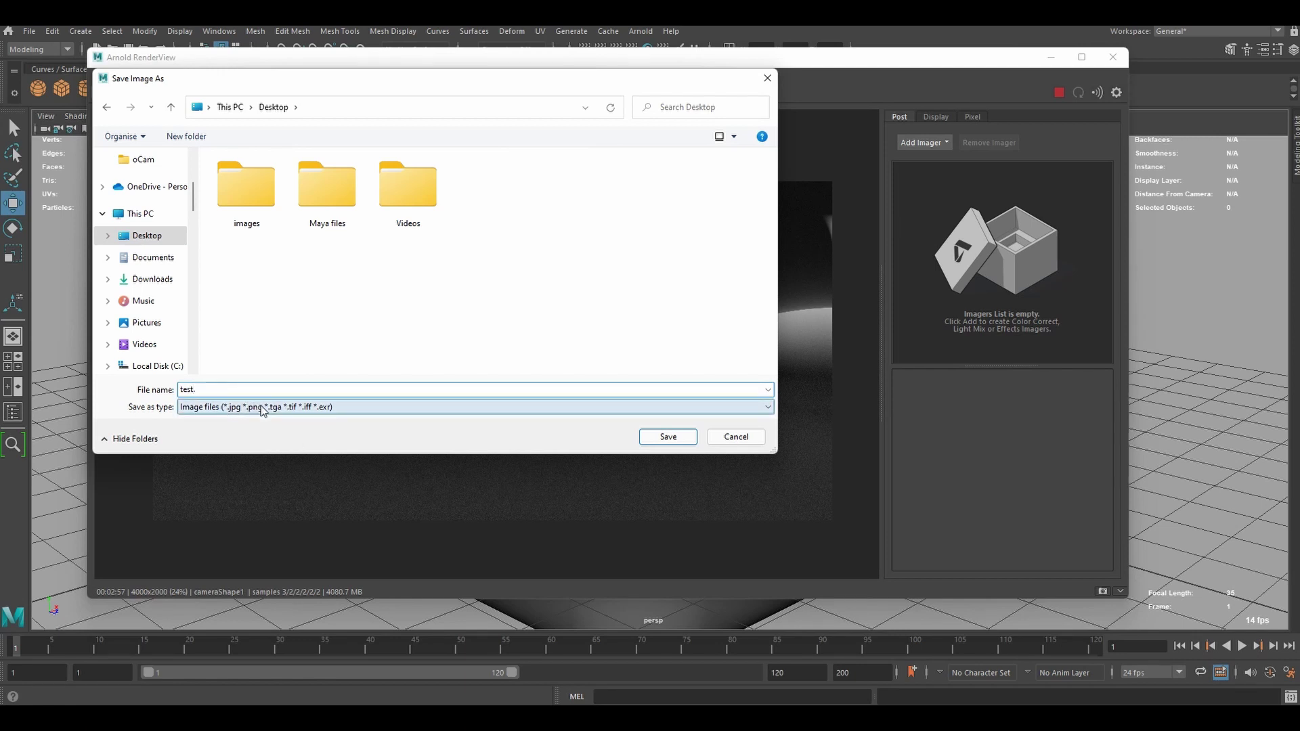
text(tga)
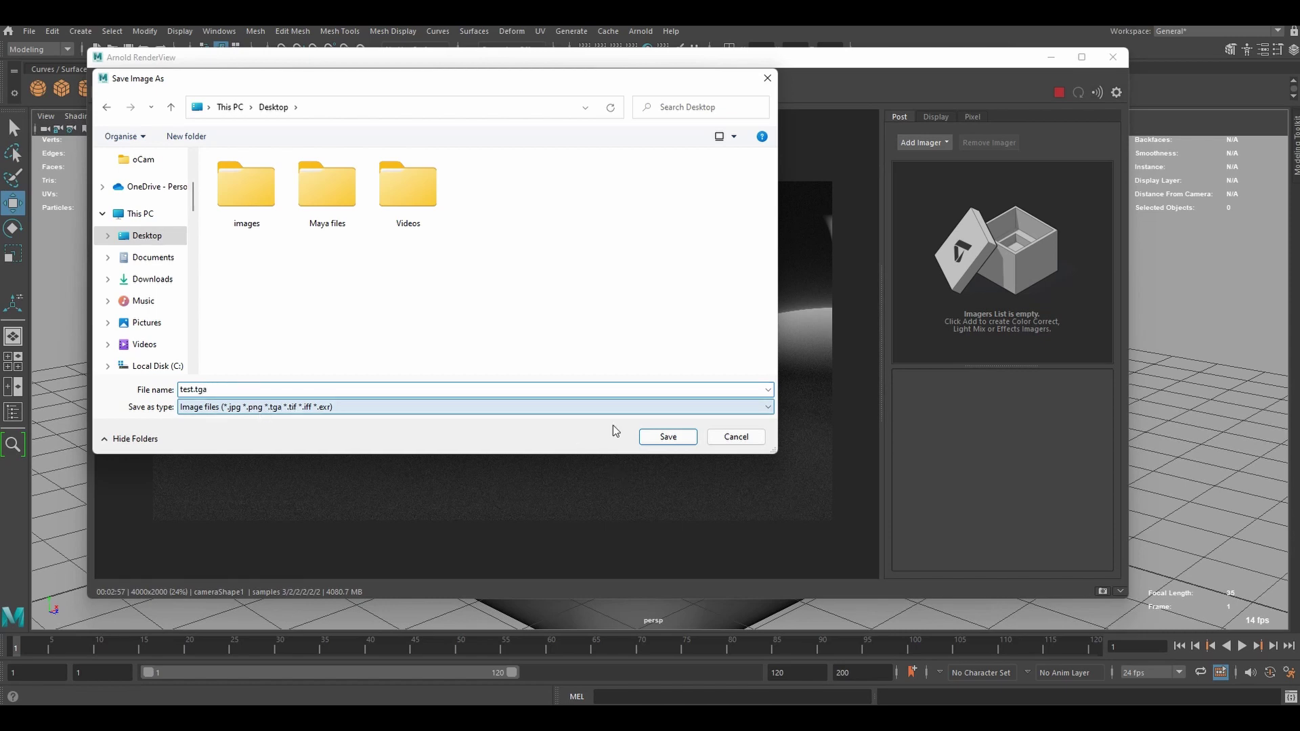
click(667, 436)
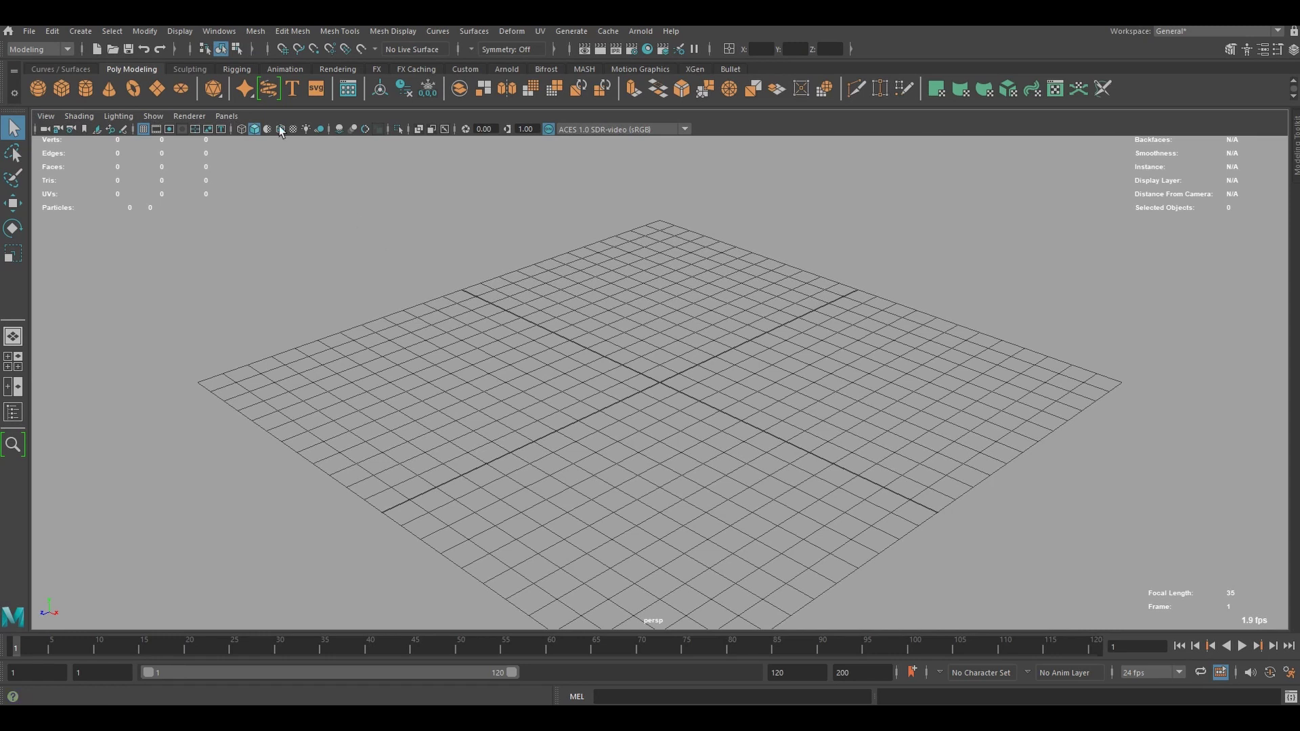
click(29, 31)
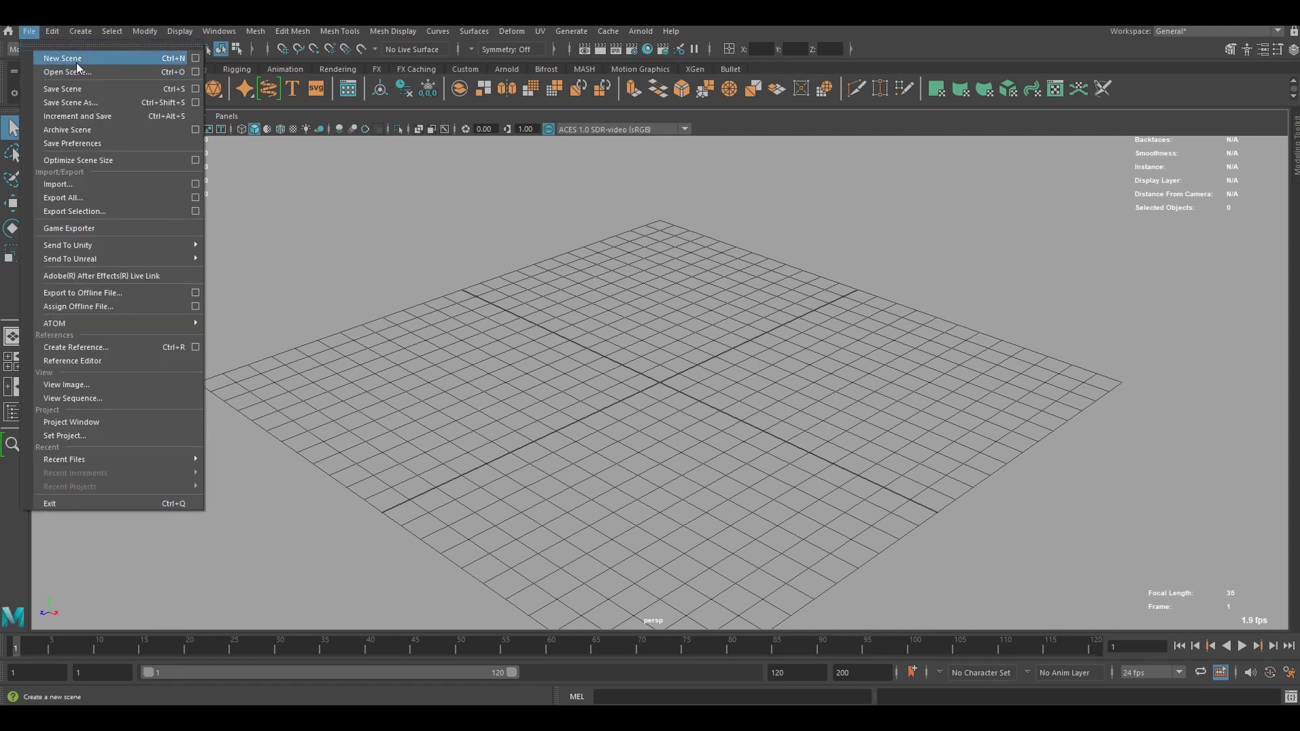
click(478, 200)
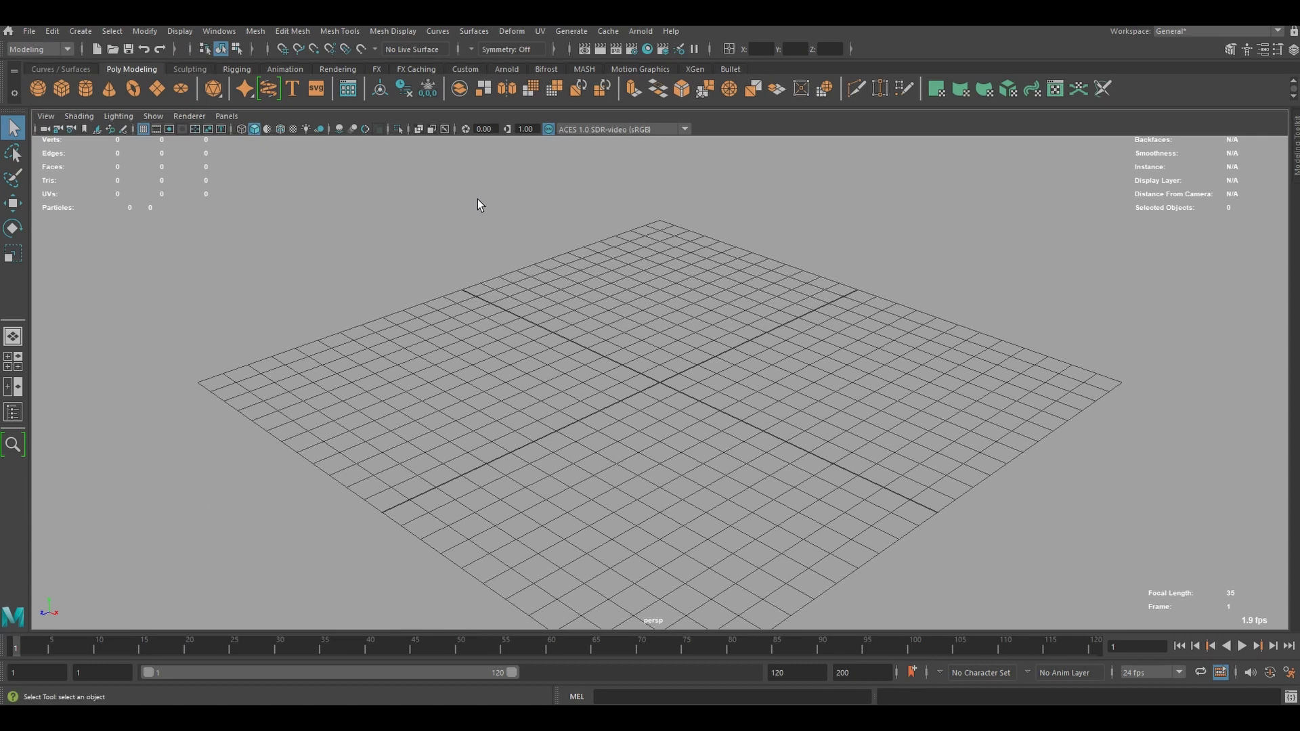
Create an Arnold skydome light in the new scene and open its attributes
click(639, 31)
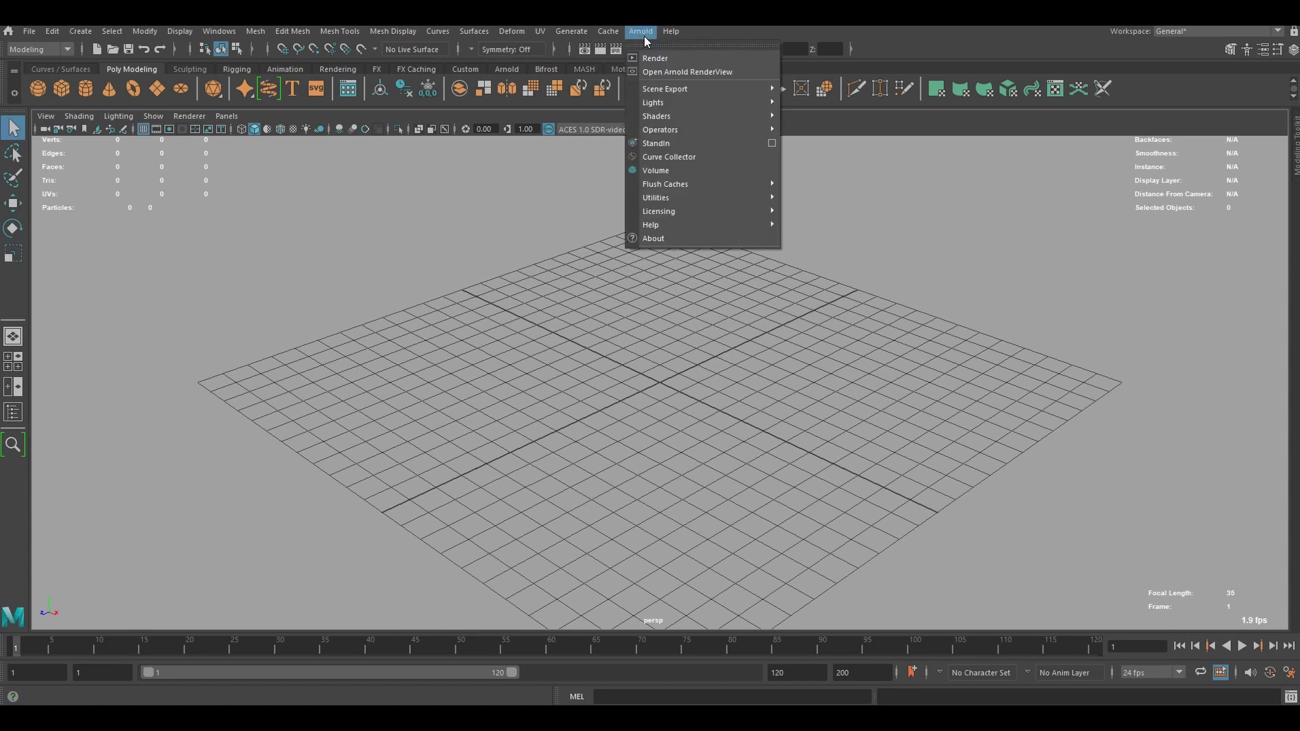
mouse_move(660, 101)
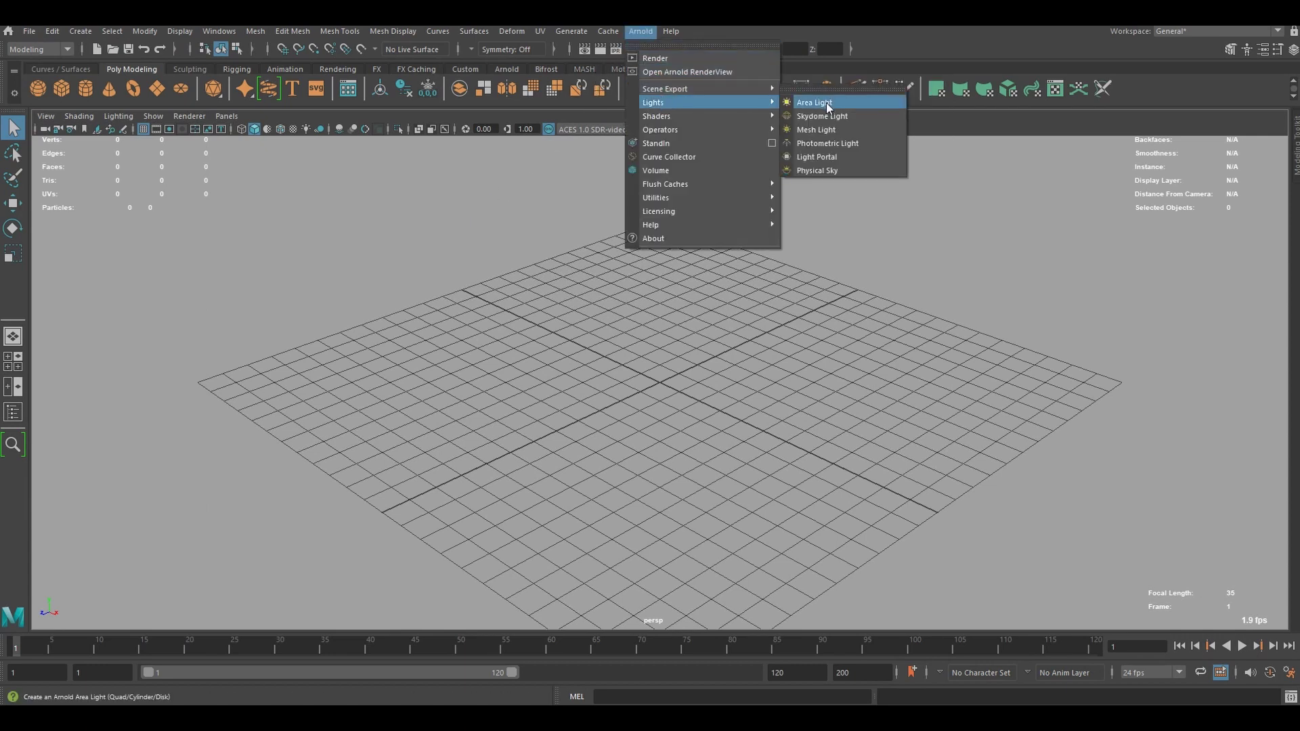
click(823, 115)
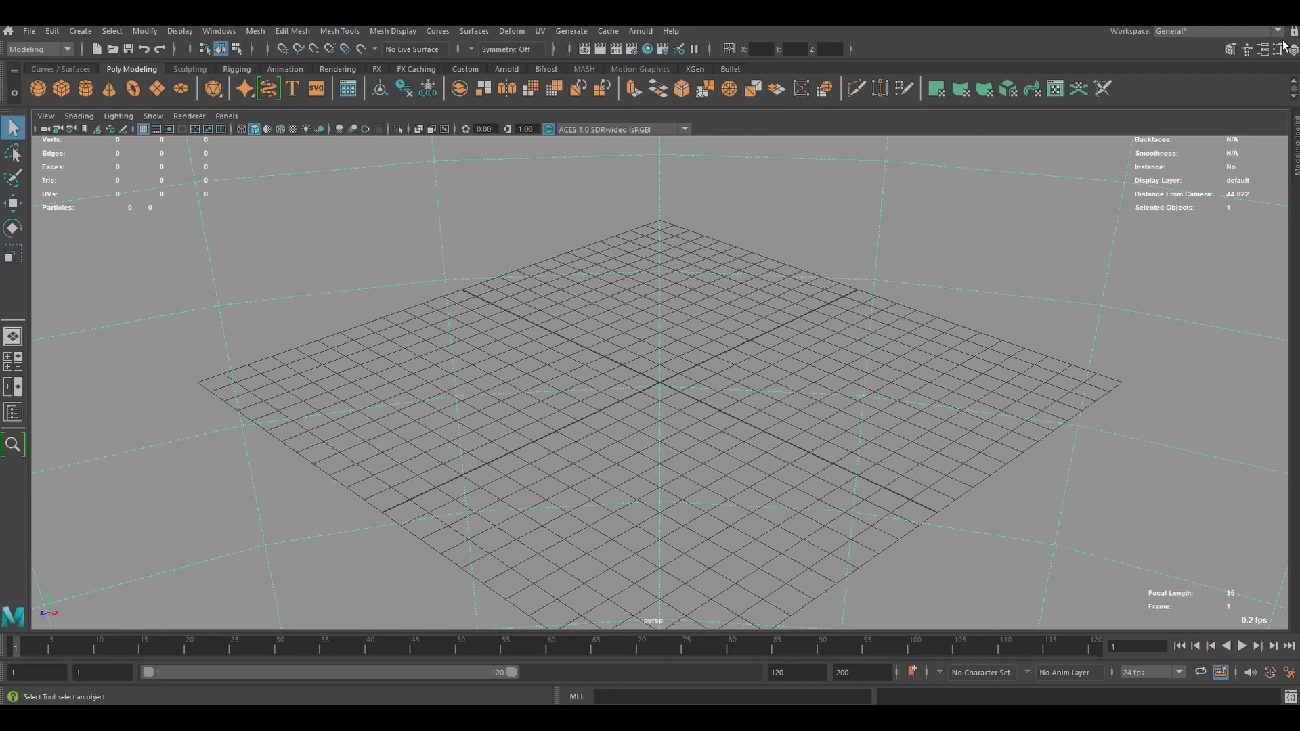
click(1263, 49)
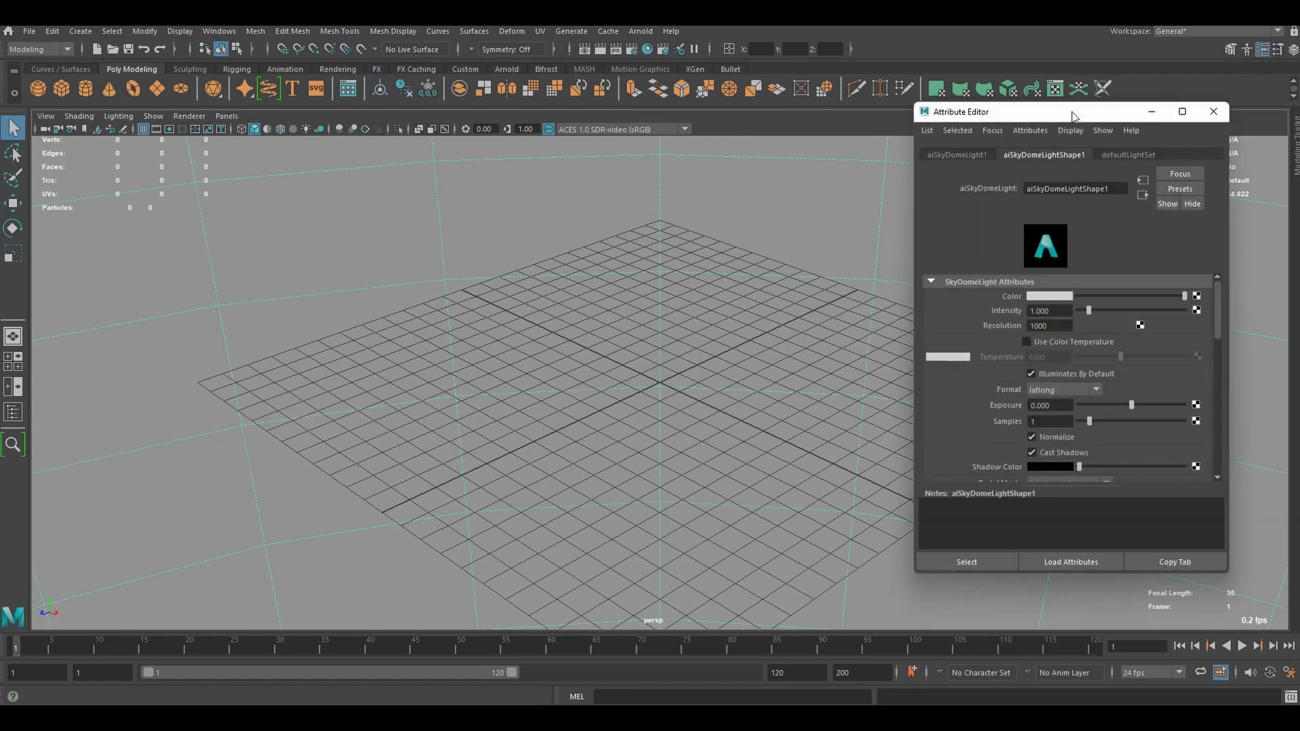
drag(1071, 117, 1006, 122)
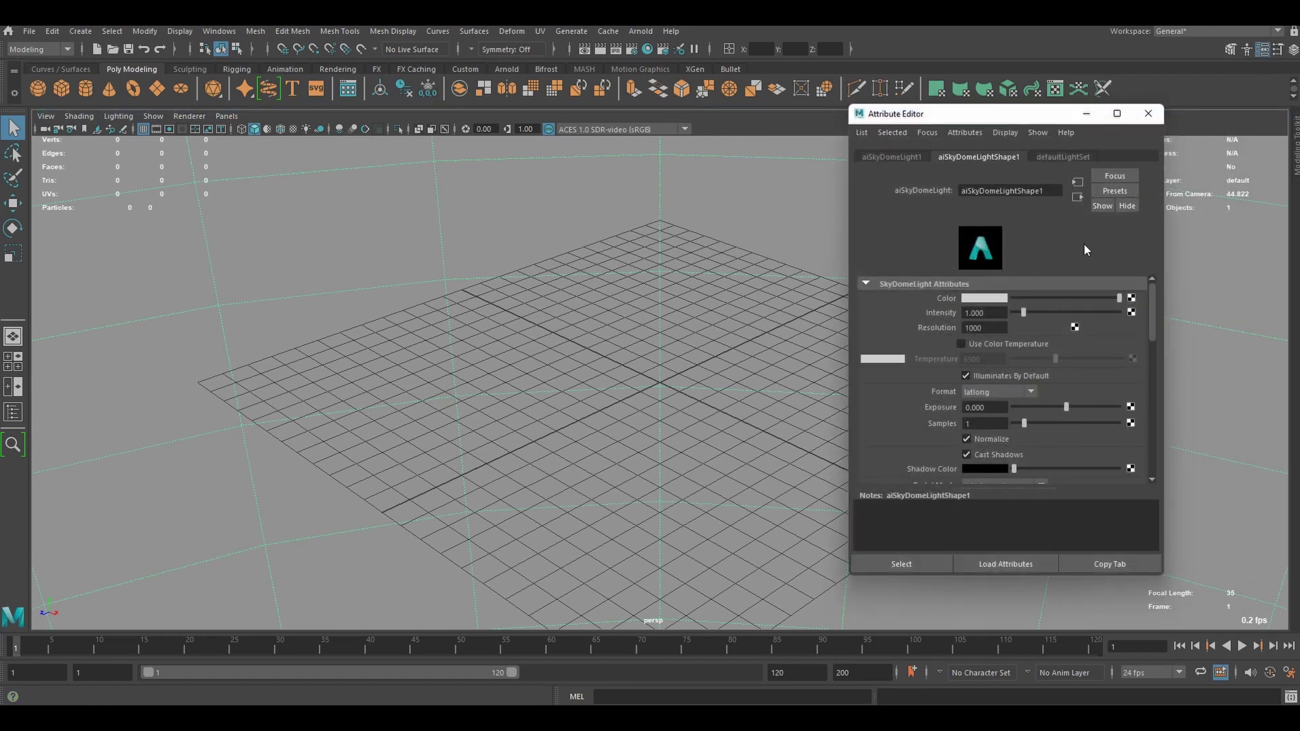
Map the skydome light's color with a file texture and load test.tga from the Desktop as its image
click(1131, 296)
drag(533, 258, 479, 173)
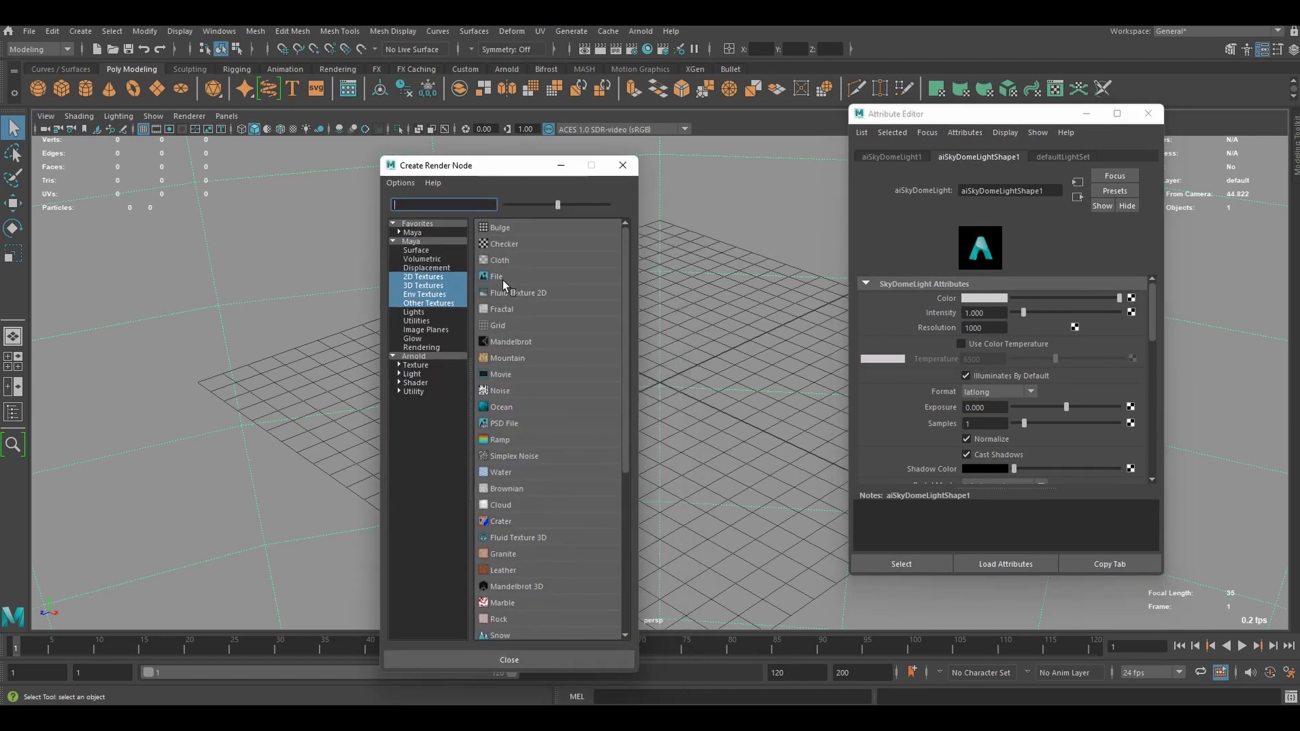
click(501, 276)
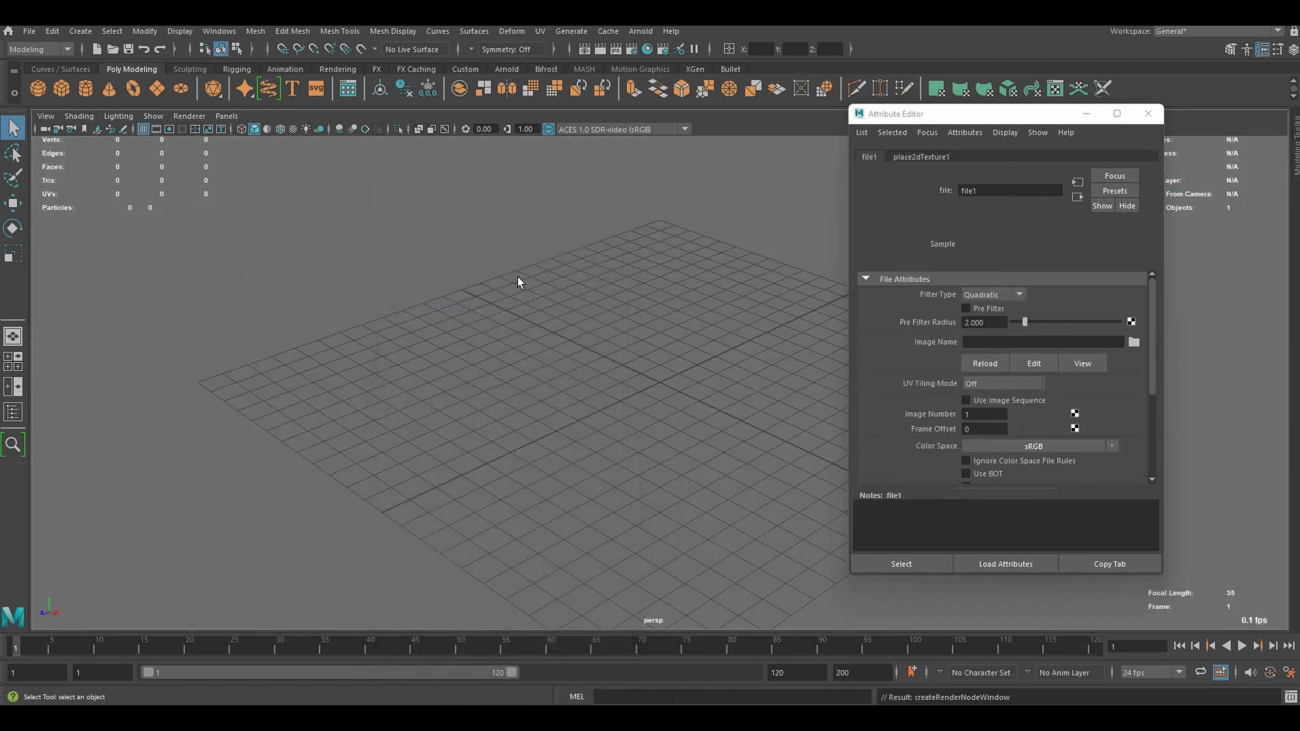
click(1130, 340)
click(165, 221)
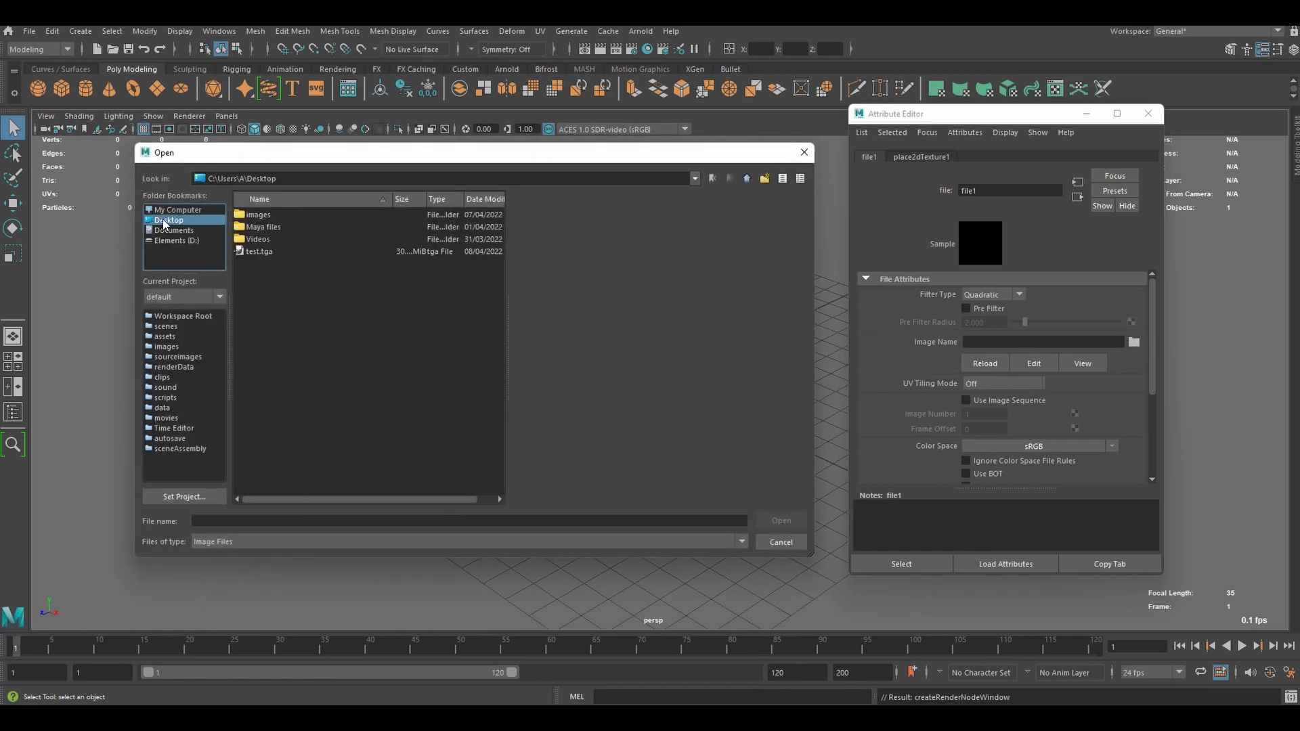
click(259, 252)
click(779, 523)
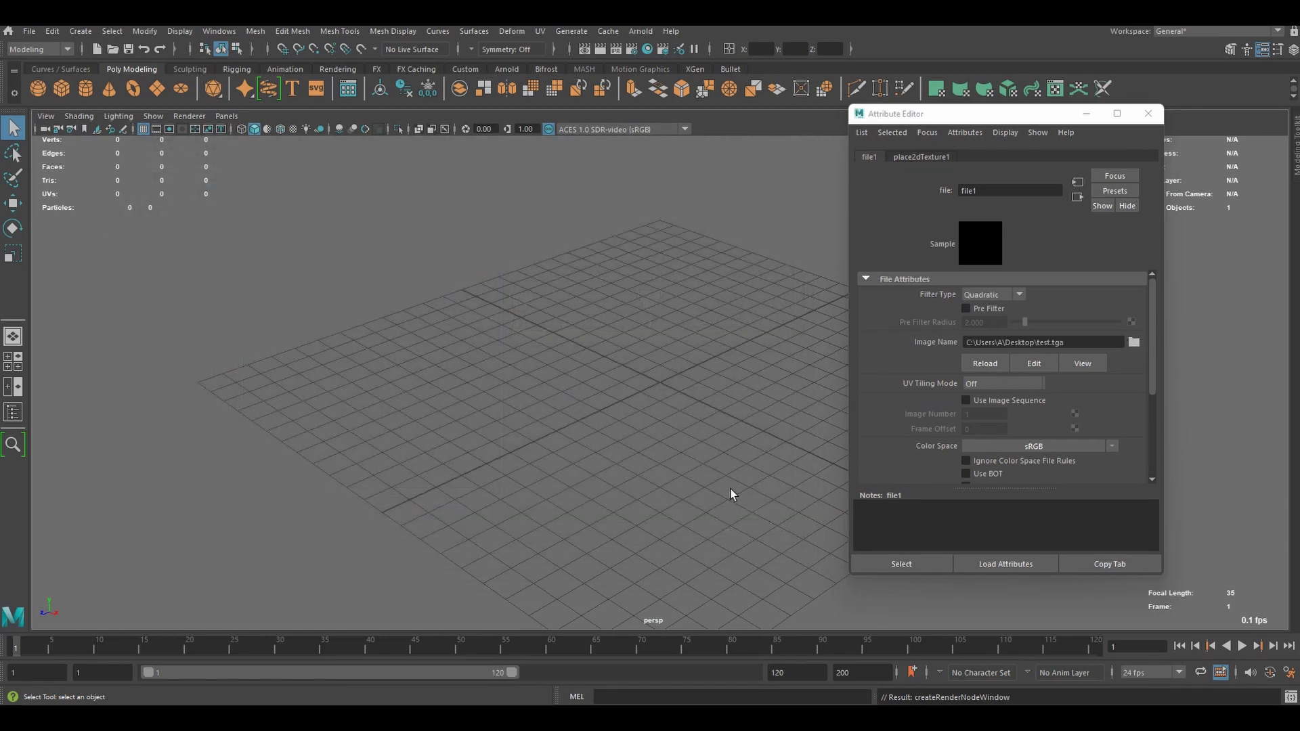
Create a polygon sphere at the origin, scale it uniformly to about 1.4 and display it with smooth mesh preview
alt+drag(609, 444, 693, 409)
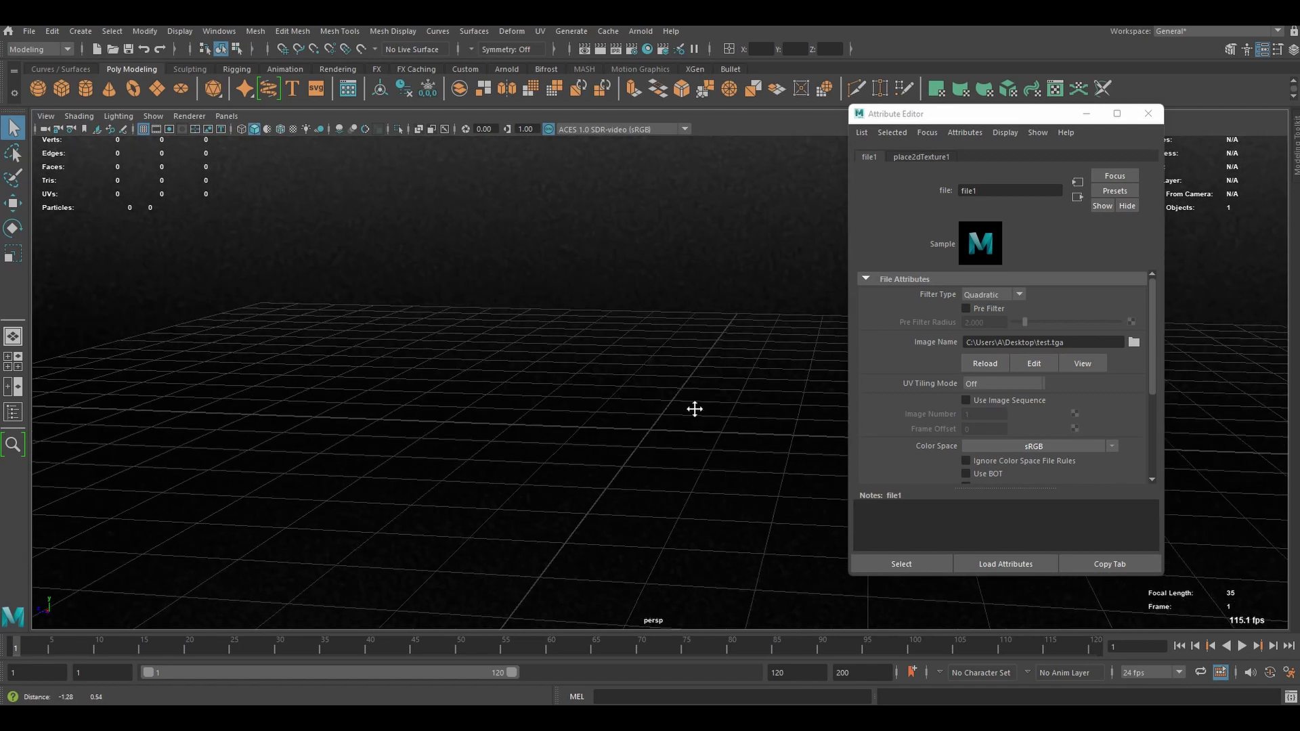
click(33, 88)
key(r)
drag(655, 433, 704, 444)
key(3)
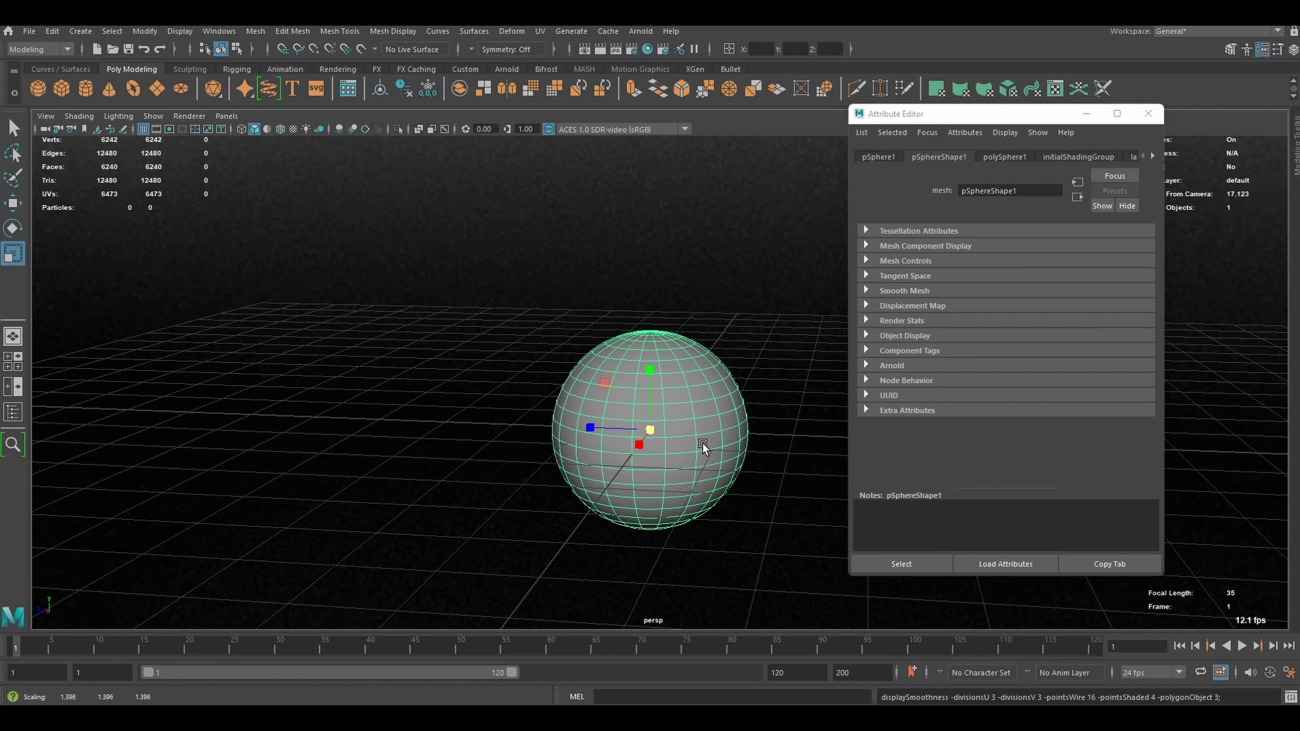
Assign a new Arnold aiStandardSurface material to the sphere and replace its settings with the Chrome preset
scroll(677, 428, up, 3)
alt+drag(674, 423, 704, 419)
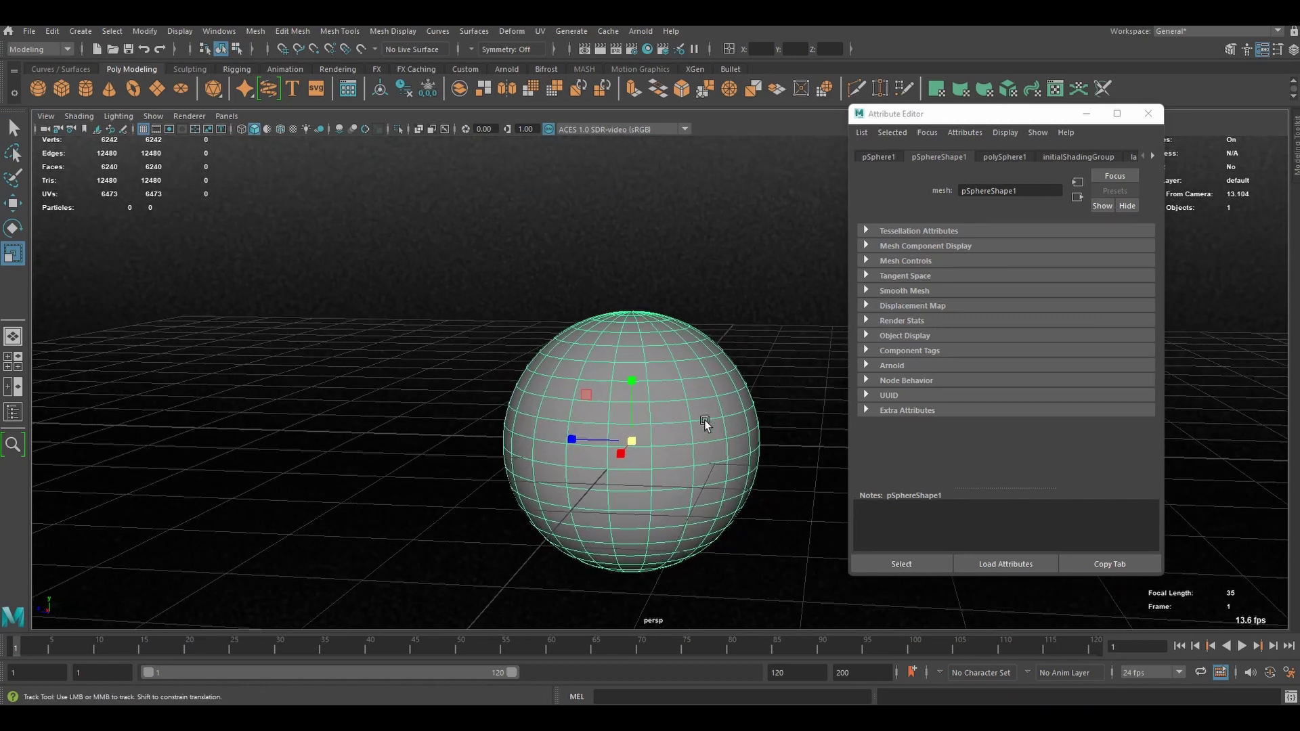
alt+middle_drag(704, 419, 632, 397)
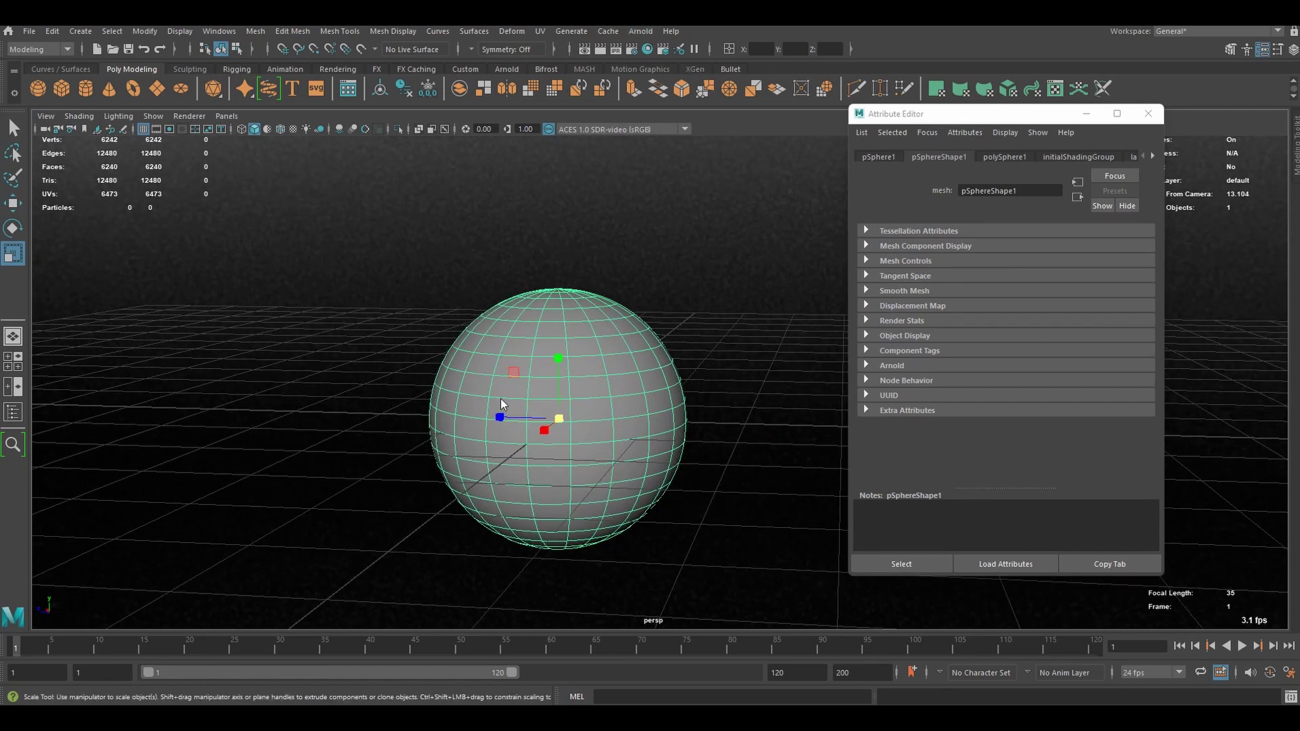
right_drag(502, 351, 501, 700)
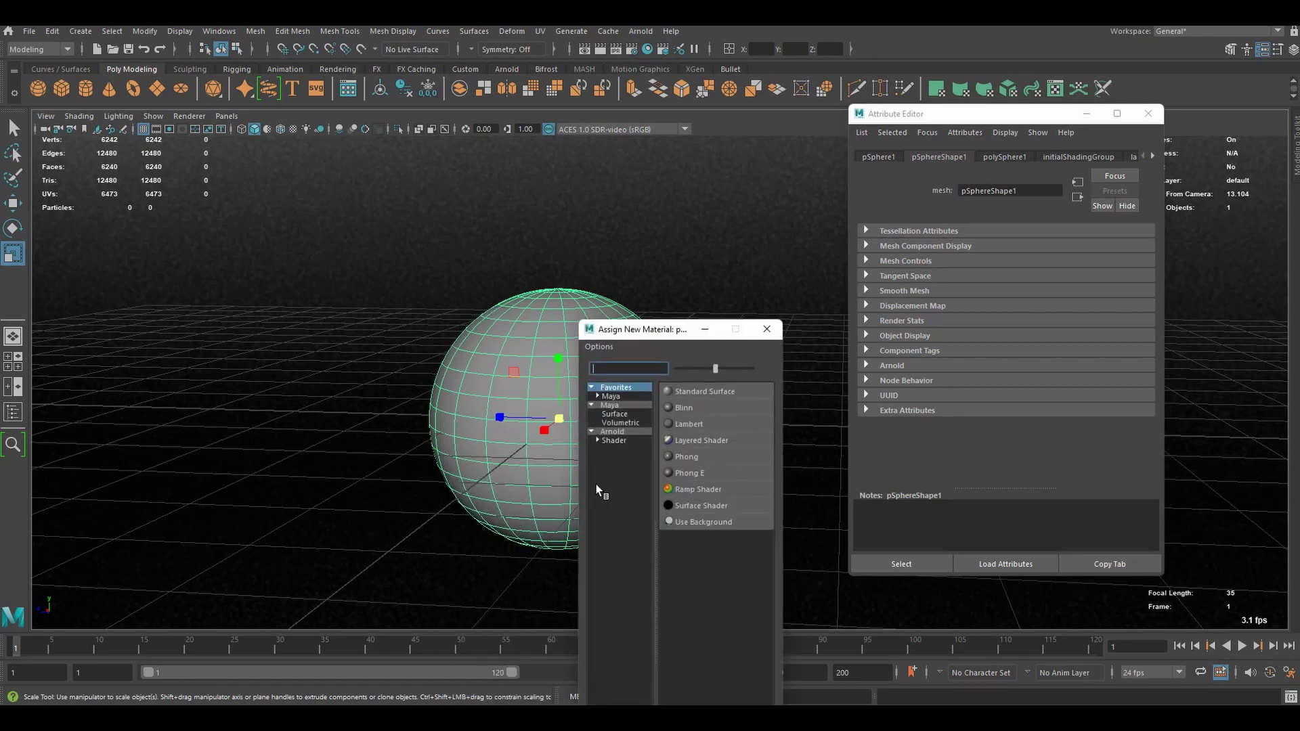
click(614, 441)
click(704, 619)
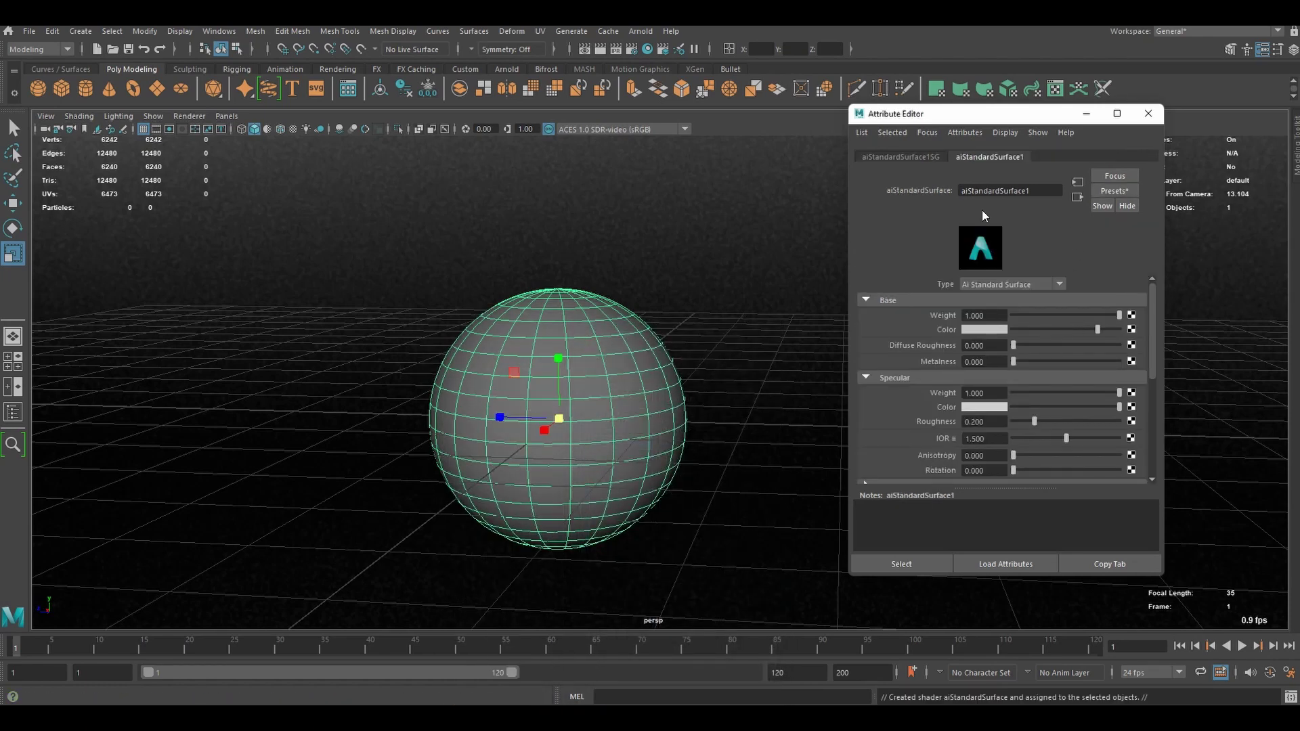
click(1114, 190)
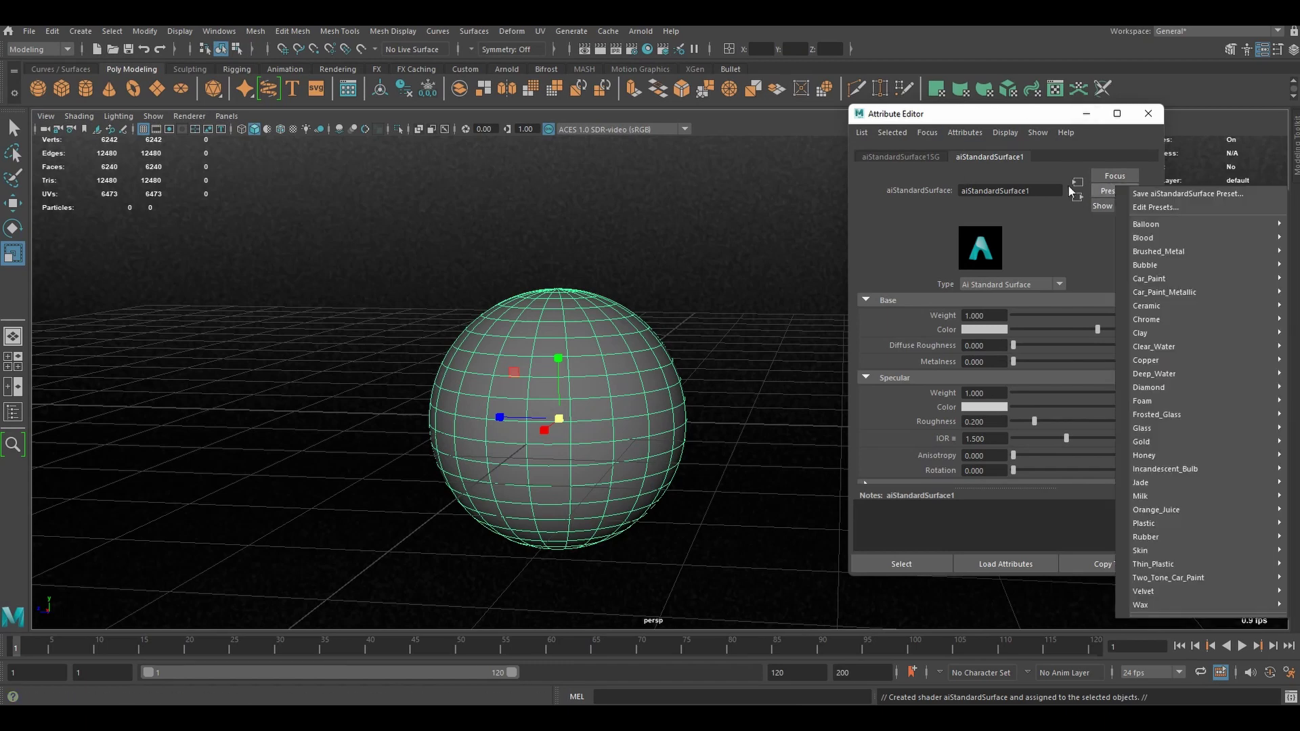
mouse_move(1159, 320)
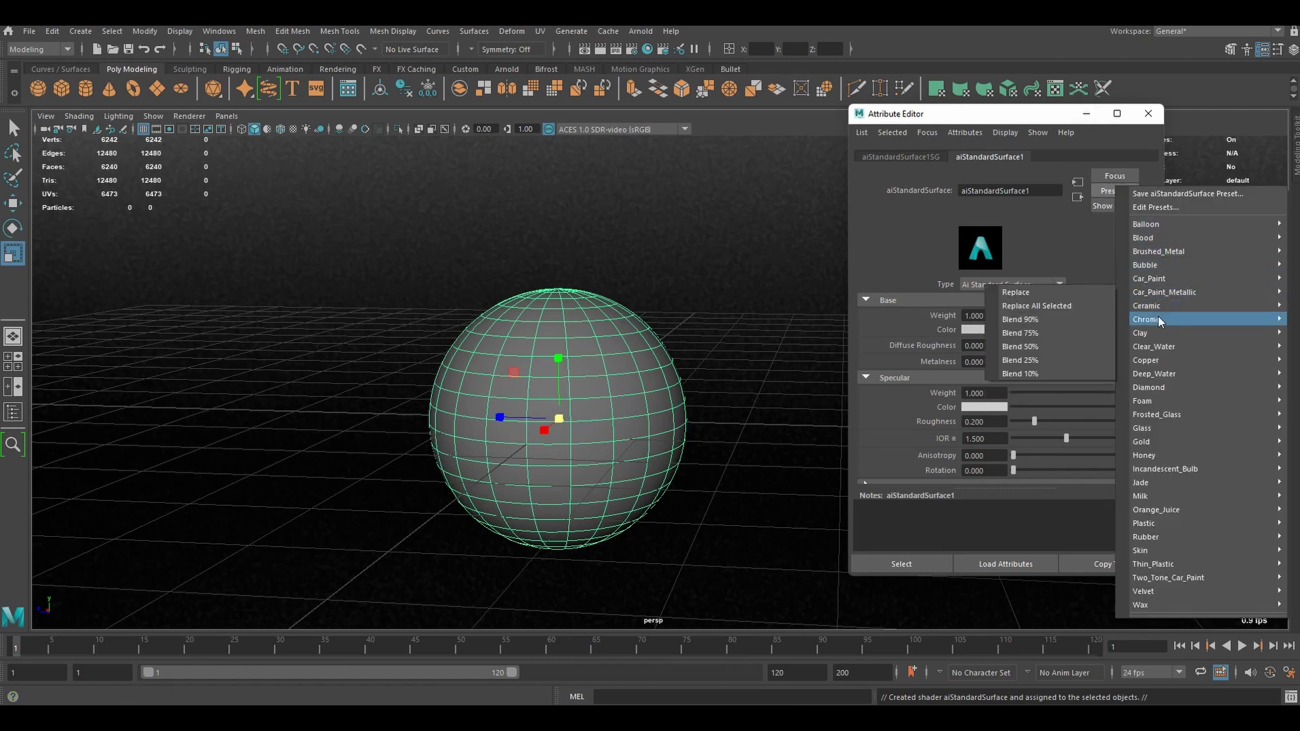
click(1015, 292)
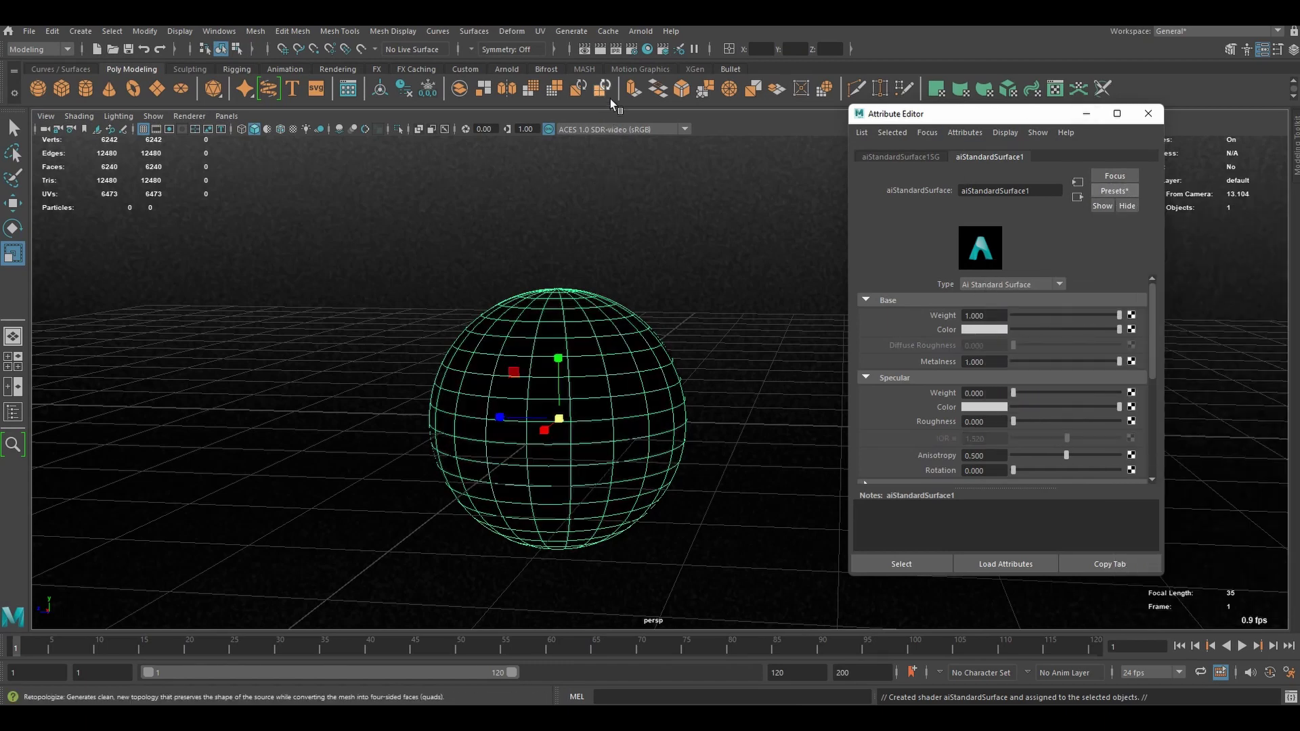
Render the scene with Arnold and inspect the studio-light reflections on the chrome sphere
click(640, 31)
click(673, 61)
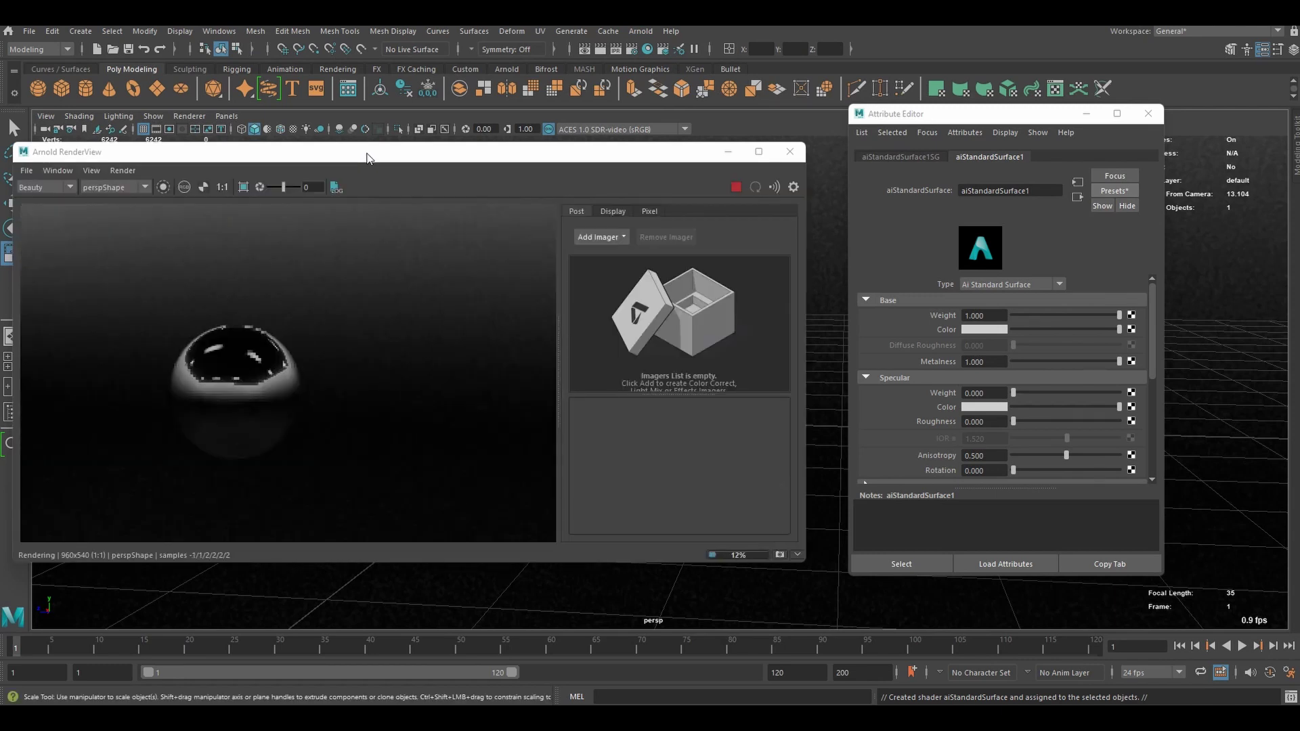
drag(368, 153, 393, 146)
scroll(318, 298, down, 2)
scroll(272, 365, up, 6)
middle_drag(395, 353, 375, 328)
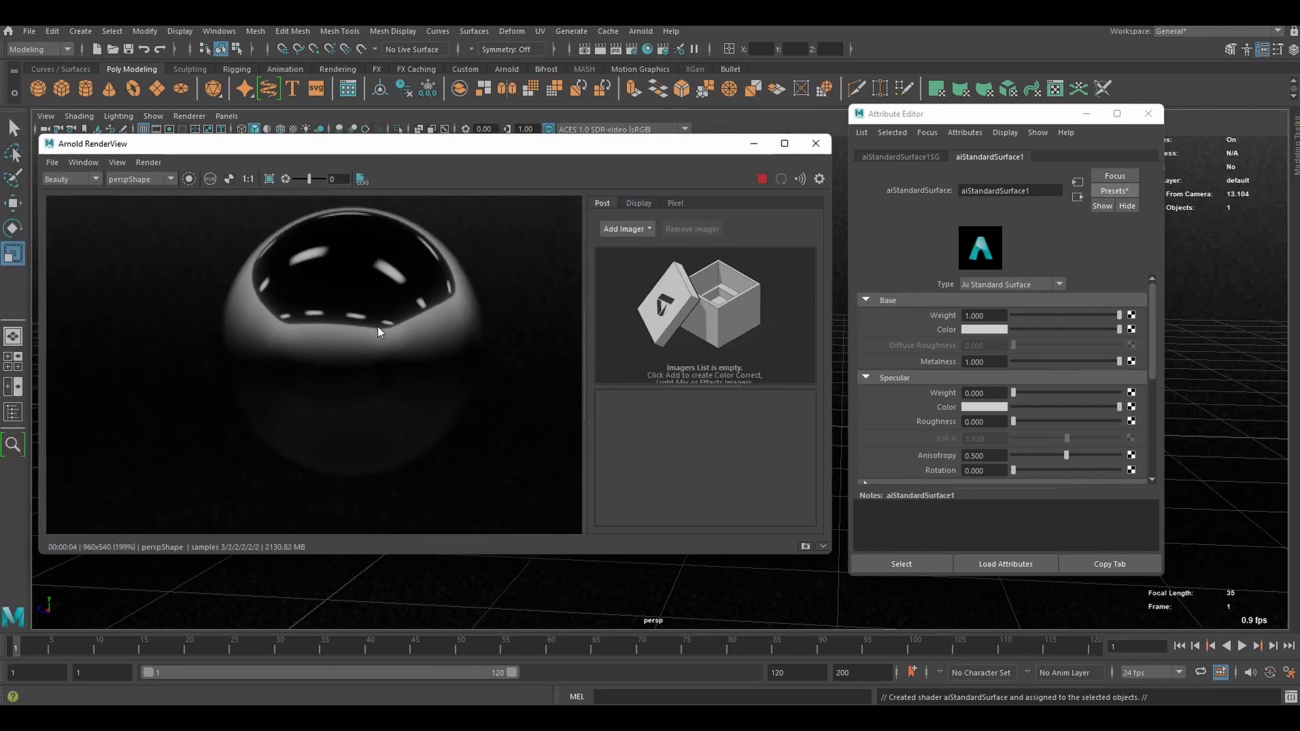
click(331, 270)
scroll(436, 343, down, 3)
scroll(421, 360, up, 1)
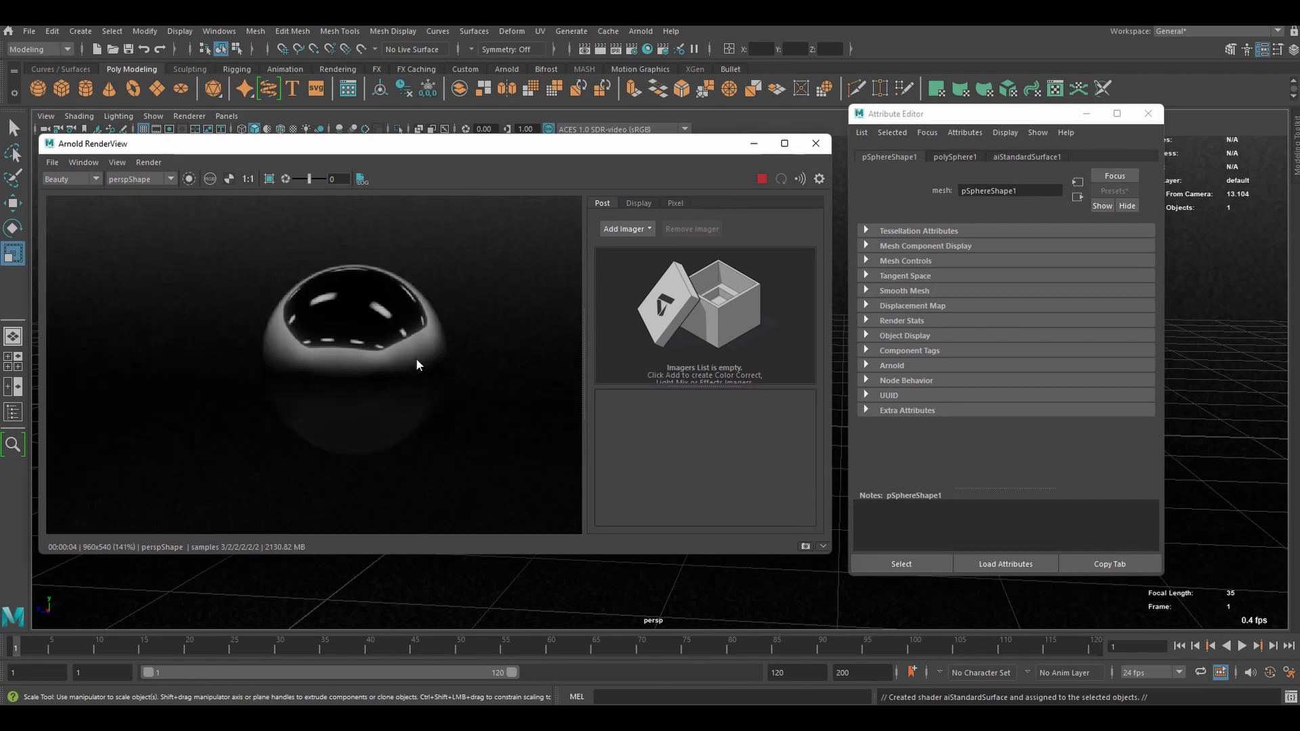
scroll(404, 366, down, 2)
Select the skydome light and raise its intensity to about 2.6
click(656, 607)
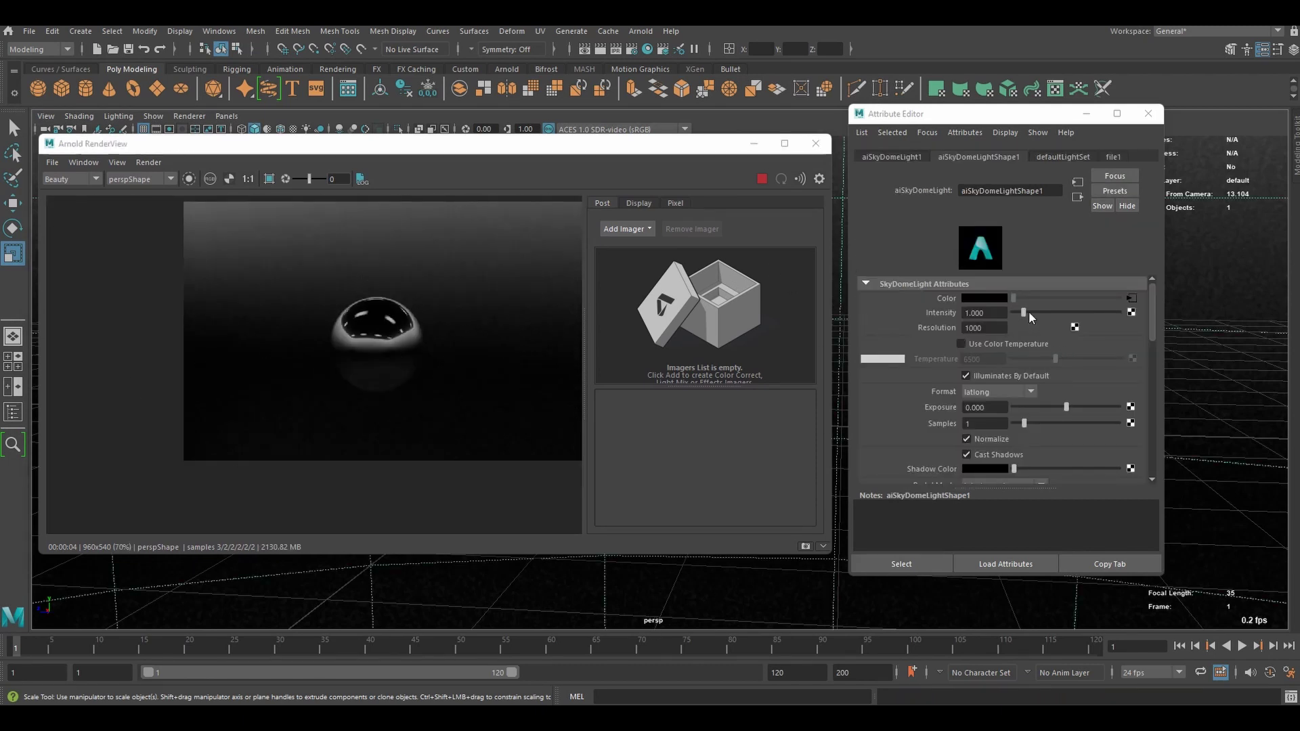
drag(1029, 312, 1042, 315)
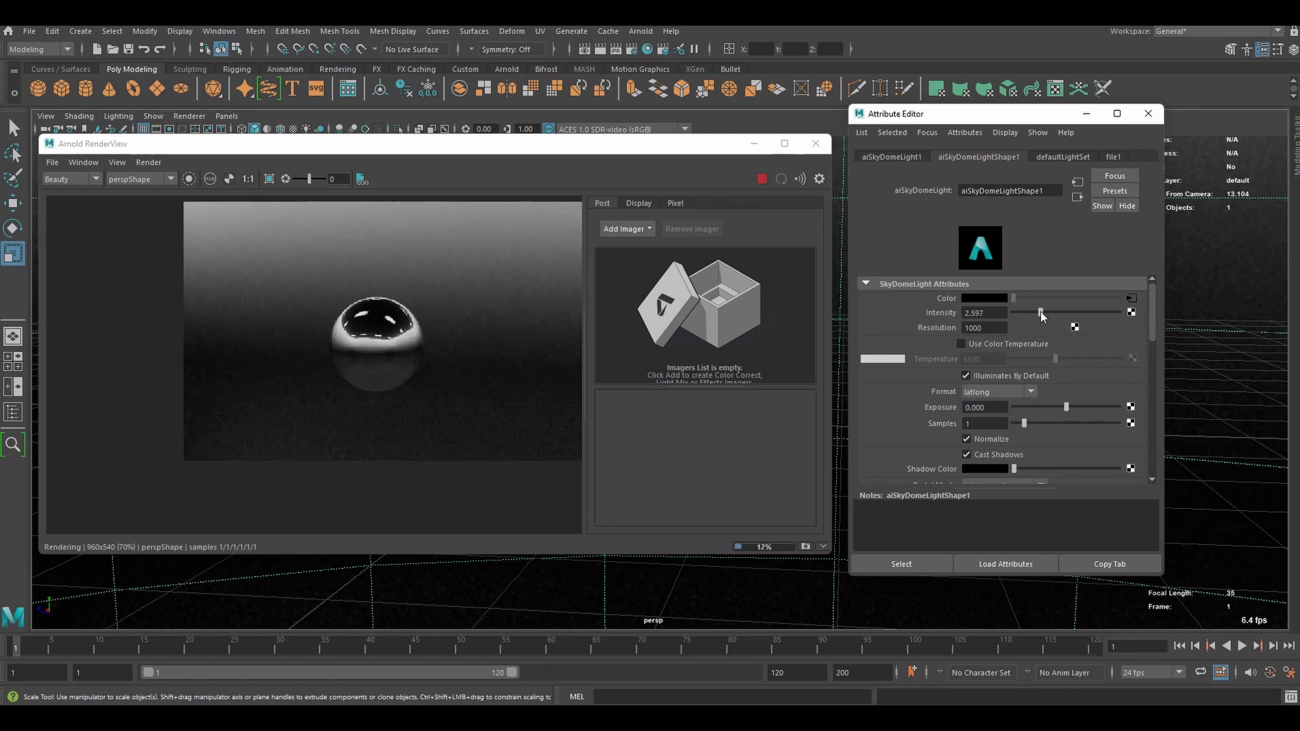
alt+drag(530, 605, 415, 618)
Set the skydome light's Camera visibility to 0 and check the sphere's reflections in the live render
scroll(1009, 395, down, 1)
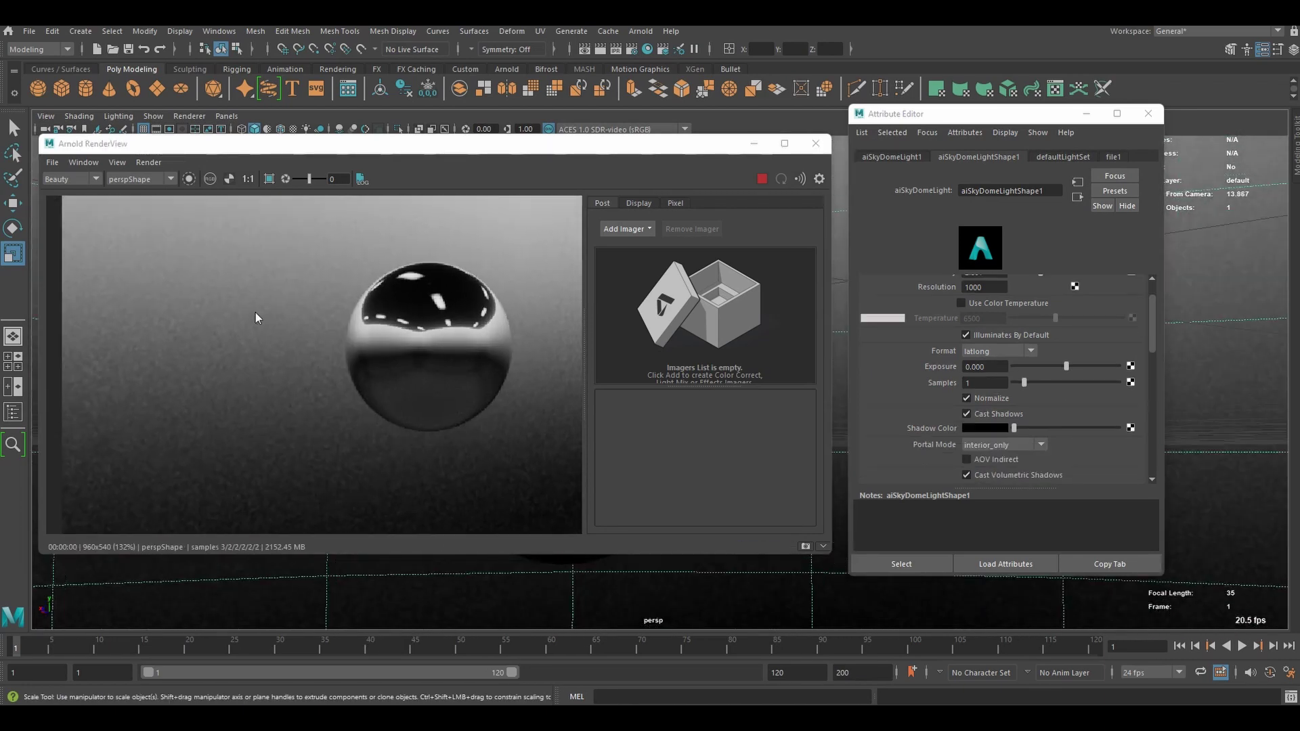
scroll(255, 313, down, 2)
drag(410, 333, 338, 381)
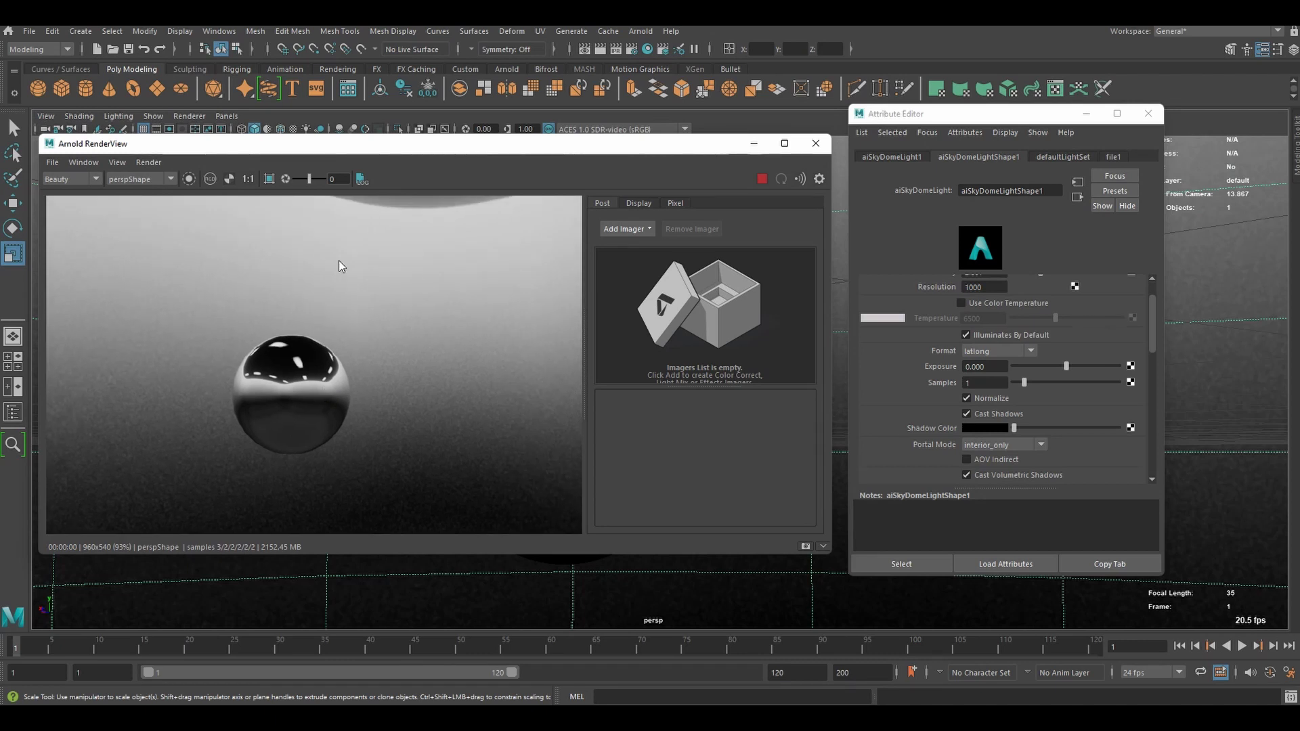
scroll(1078, 394, down, 4)
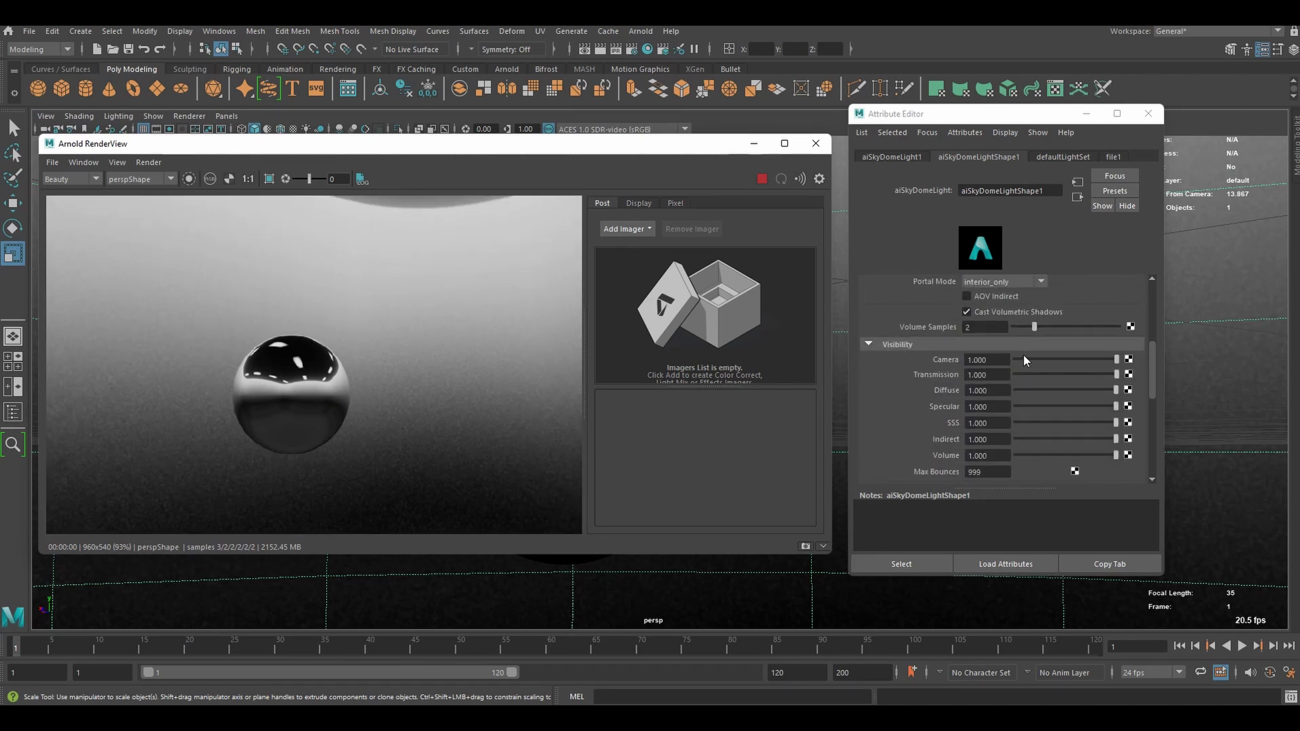
drag(1107, 357, 1015, 359)
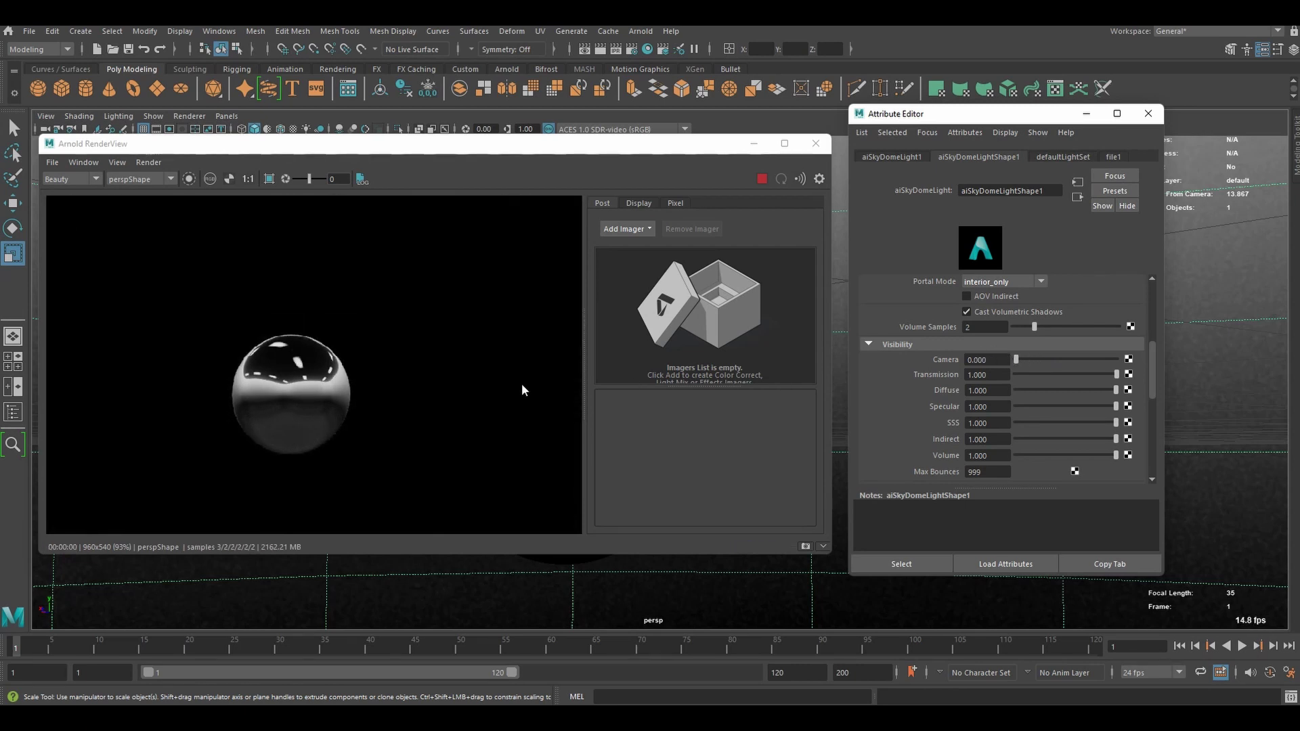
scroll(429, 376, down, 2)
scroll(428, 371, up, 2)
alt+middle_drag(379, 589, 482, 576)
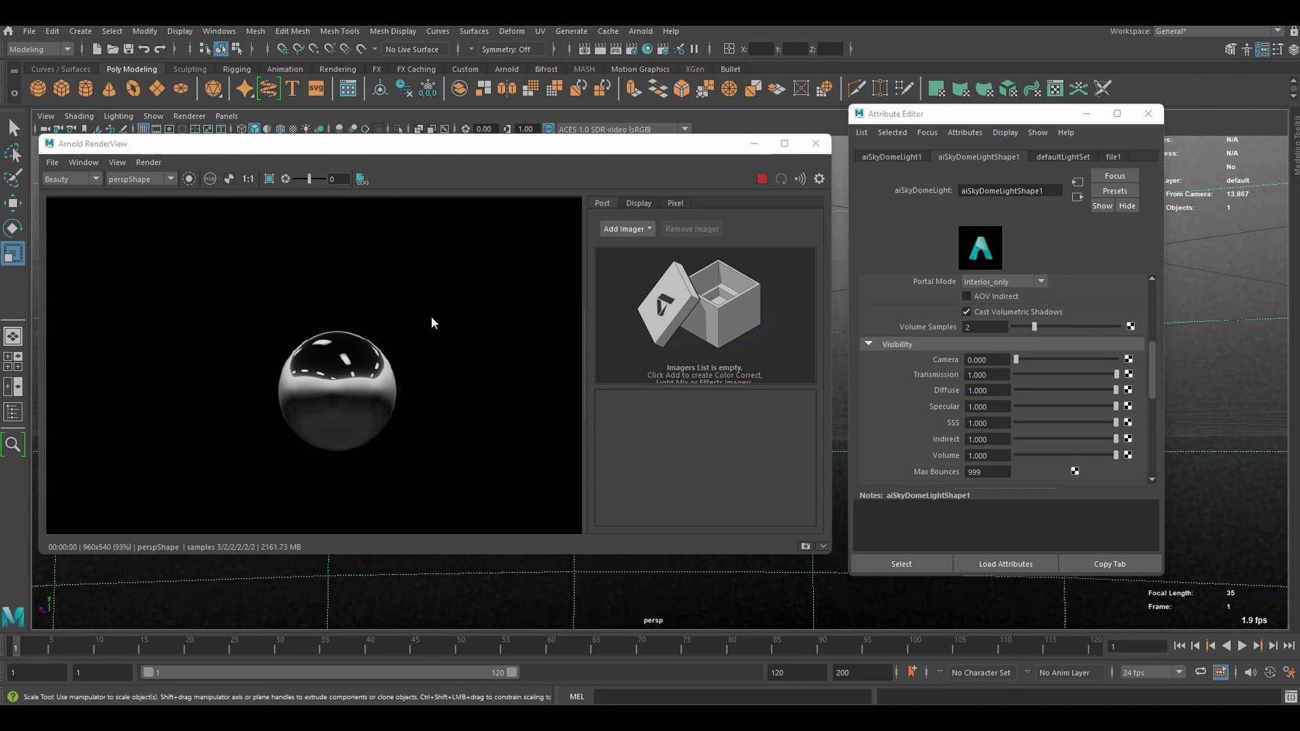
Set the skydome light's viewport Sky Radius to 0
scroll(926, 349, down, 3)
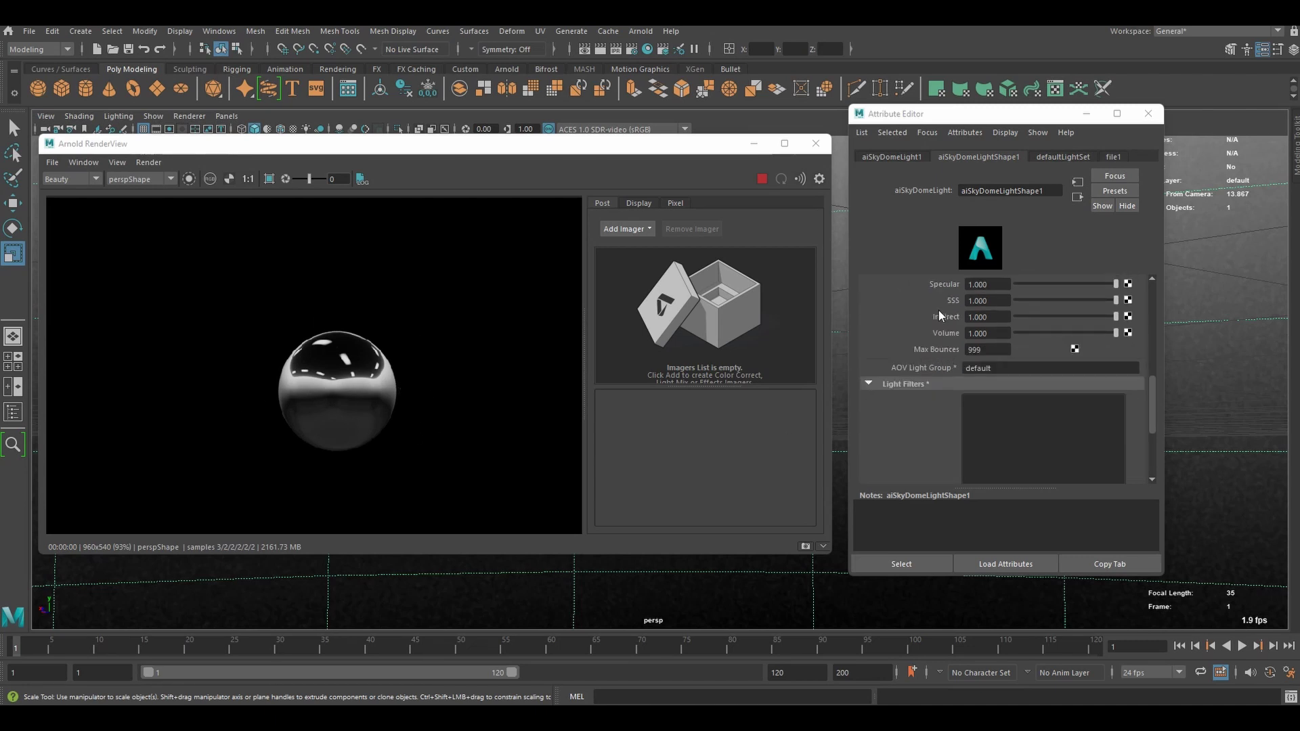
scroll(938, 310, down, 3)
scroll(759, 592, down, 2)
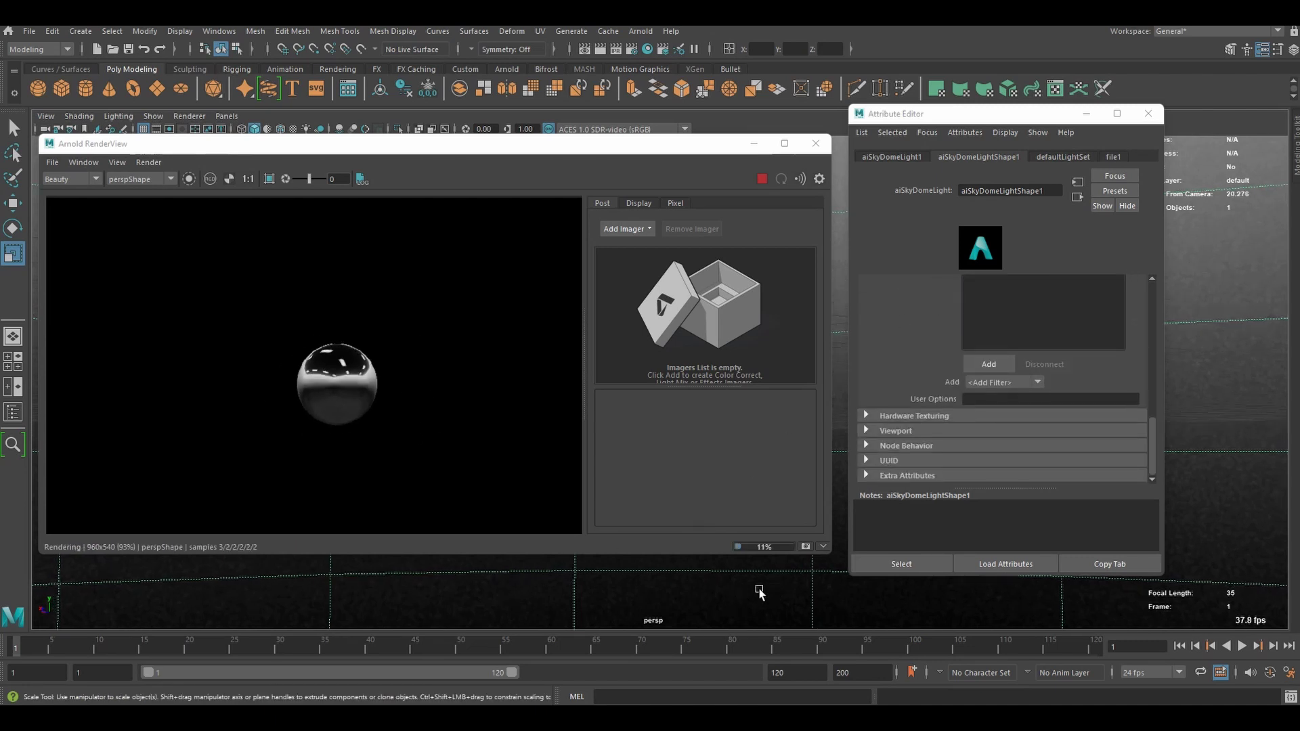
scroll(759, 593, down, 3)
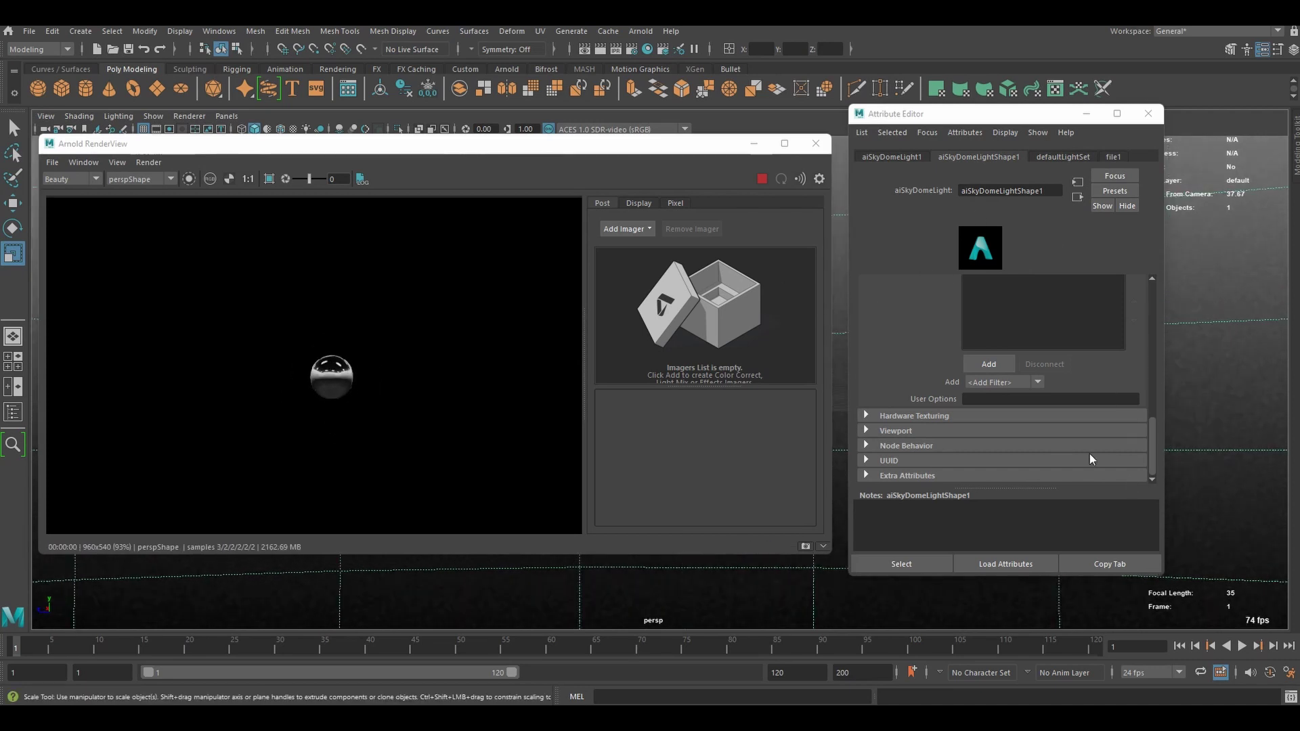
click(888, 431)
scroll(968, 425, down, 1)
drag(1005, 414, 958, 414)
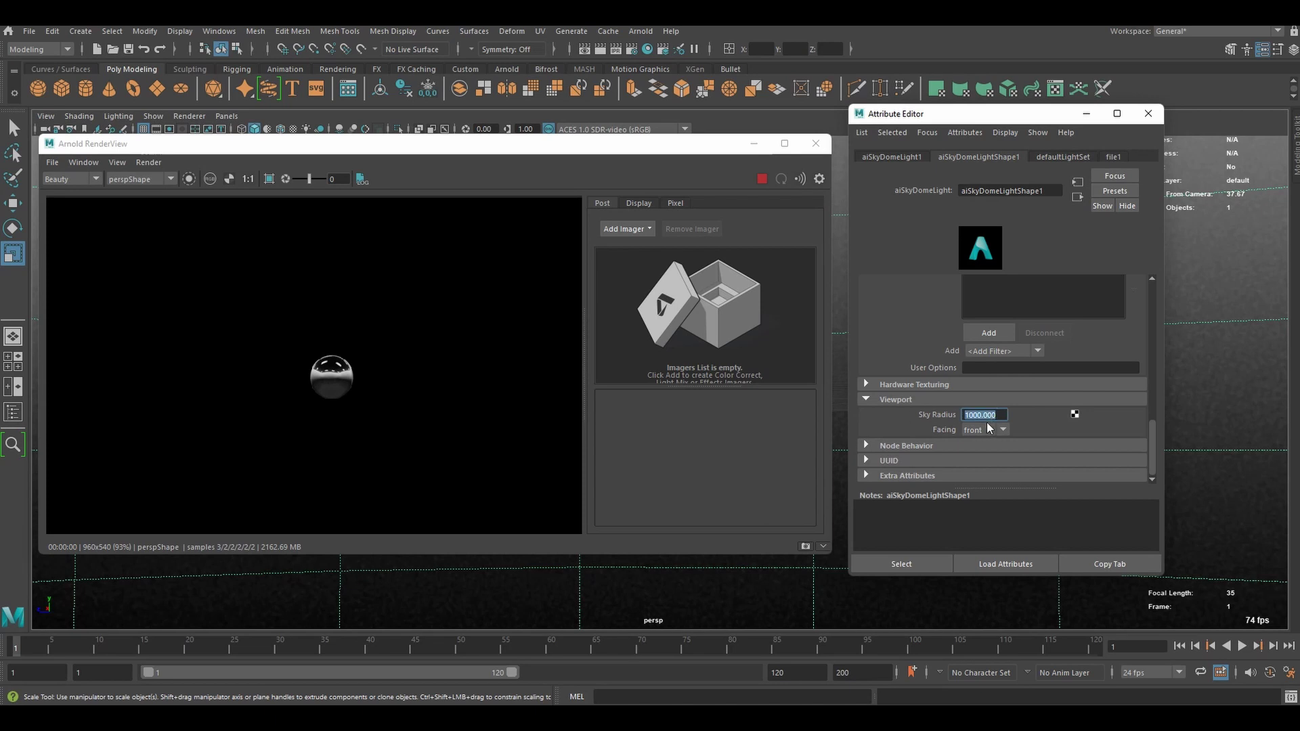
text(0)
key(Return)
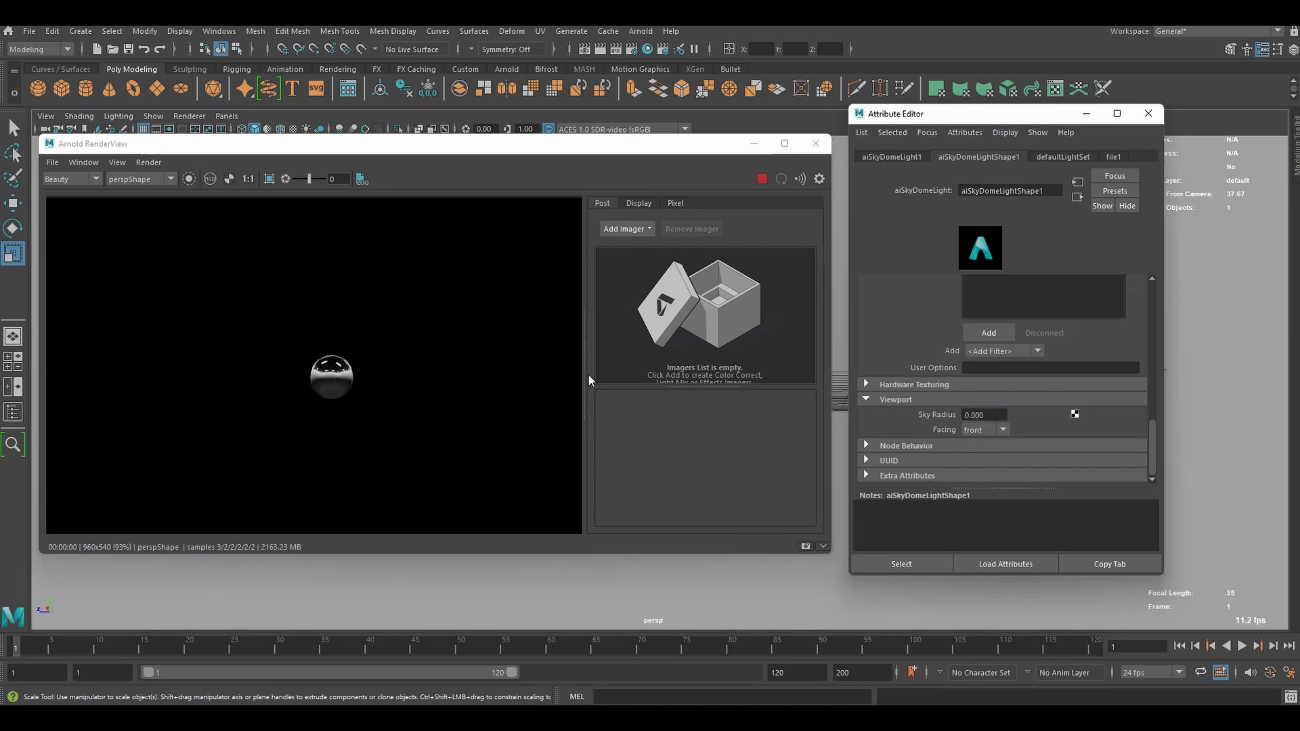
Examine the chrome sphere's reflections and the background in the Arnold render, both close up and at full frame
drag(603, 144, 698, 125)
scroll(429, 375, up, 7)
scroll(446, 291, down, 6)
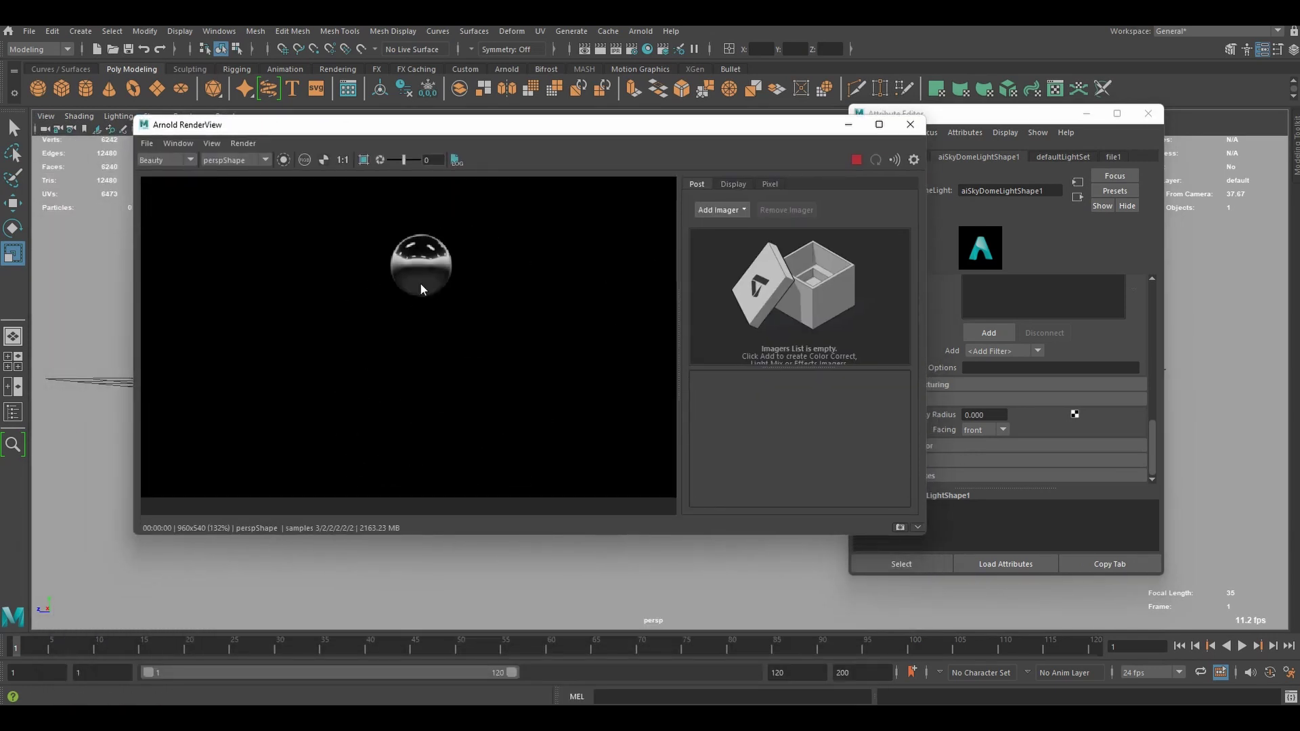
scroll(434, 298, up, 3)
scroll(467, 365, up, 1)
scroll(471, 352, down, 6)
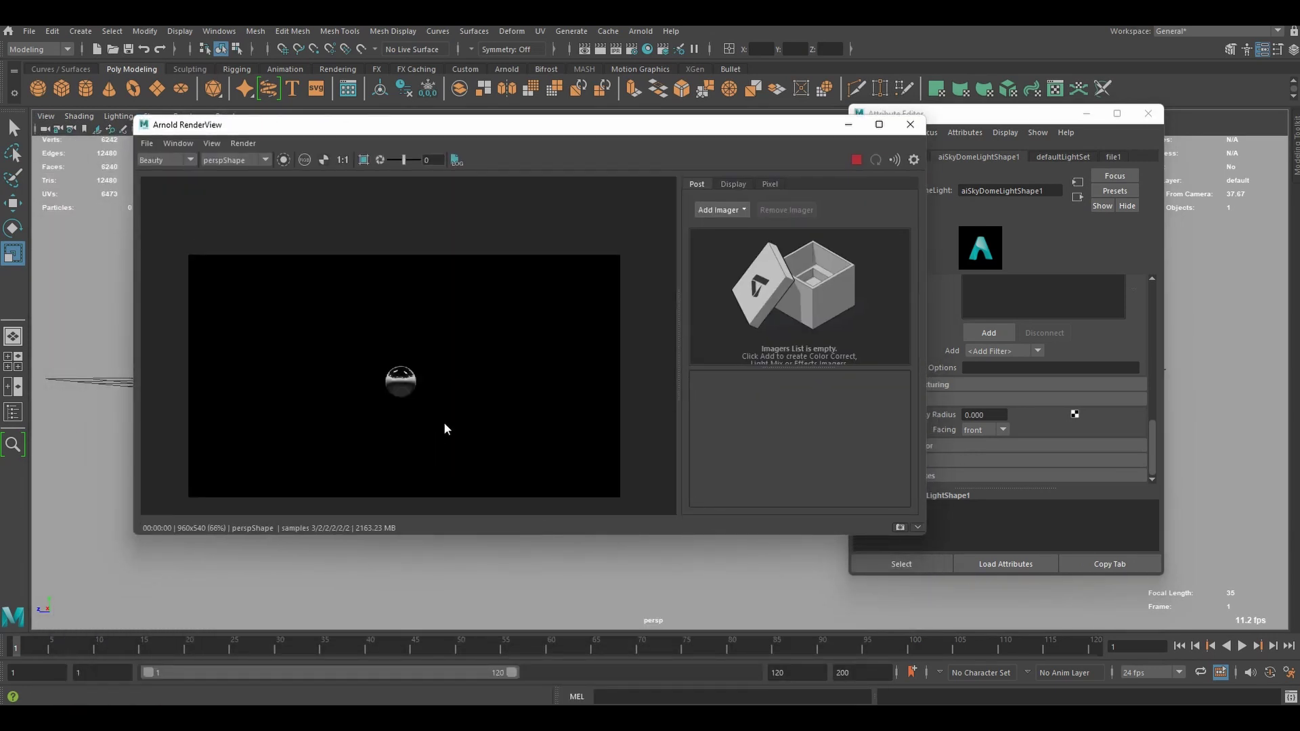
Examine the chrome sphere's reflections in the live Arnold render from several angles and distances
scroll(406, 460, up, 3)
alt+drag(496, 568, 647, 594)
scroll(647, 594, up, 5)
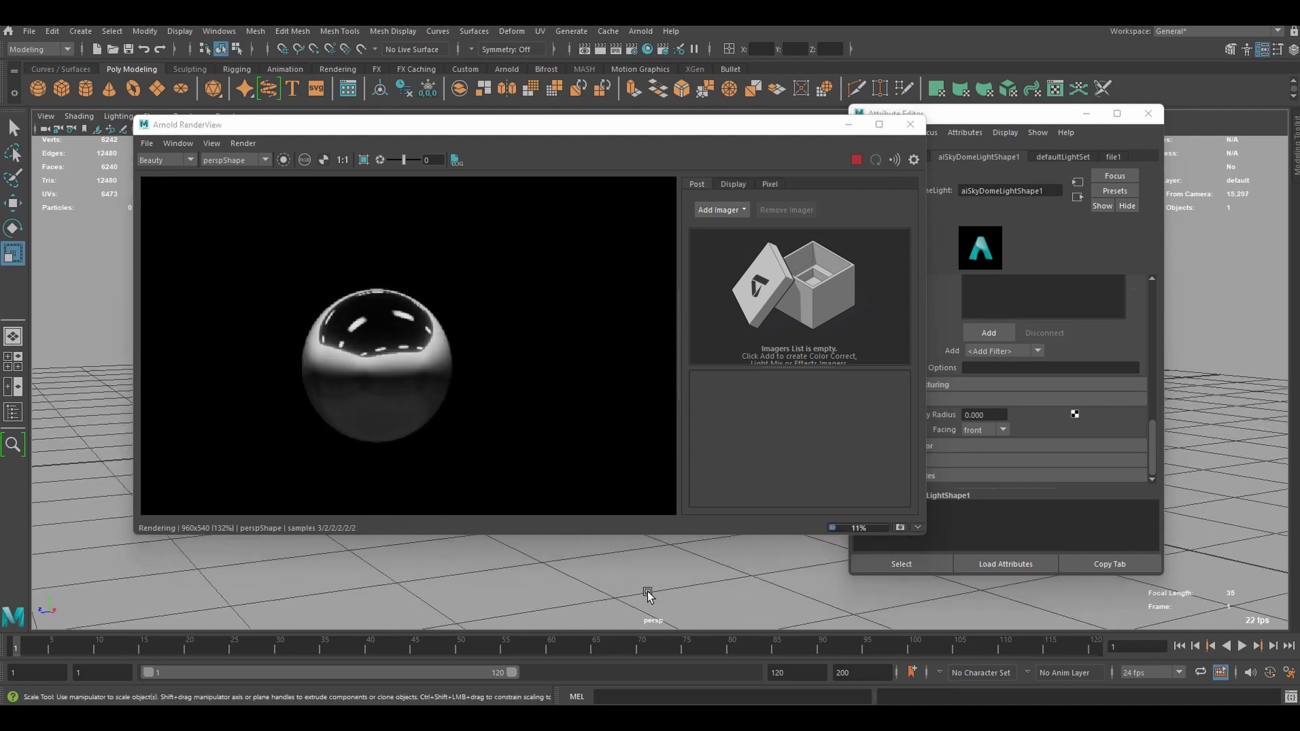
scroll(422, 320, down, 2)
scroll(423, 323, down, 1)
alt+right_drag(560, 594, 729, 574)
mouse_move(729, 574)
alt+mouse_down()
mouse_move(641, 570)
mouse_move(711, 559)
alt+mouse_up()
scroll(1018, 310, up, 7)
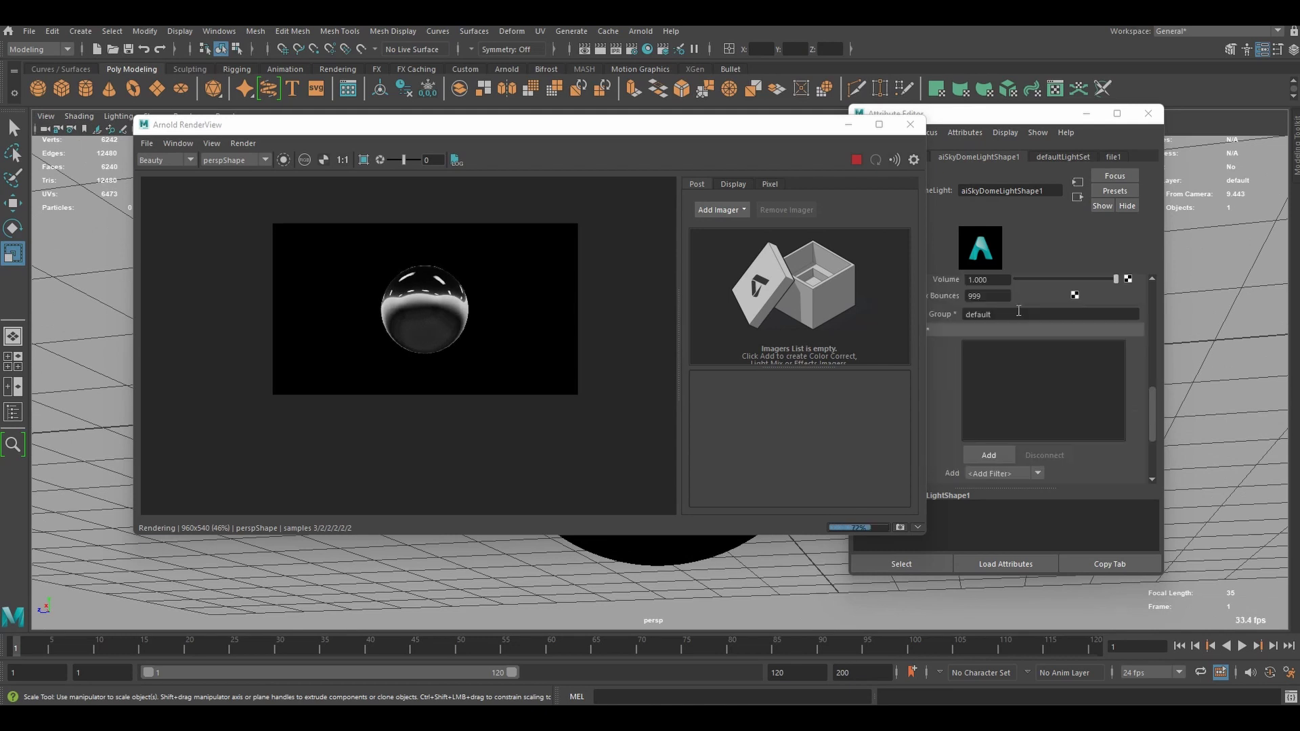
scroll(1094, 264, up, 3)
click(1114, 190)
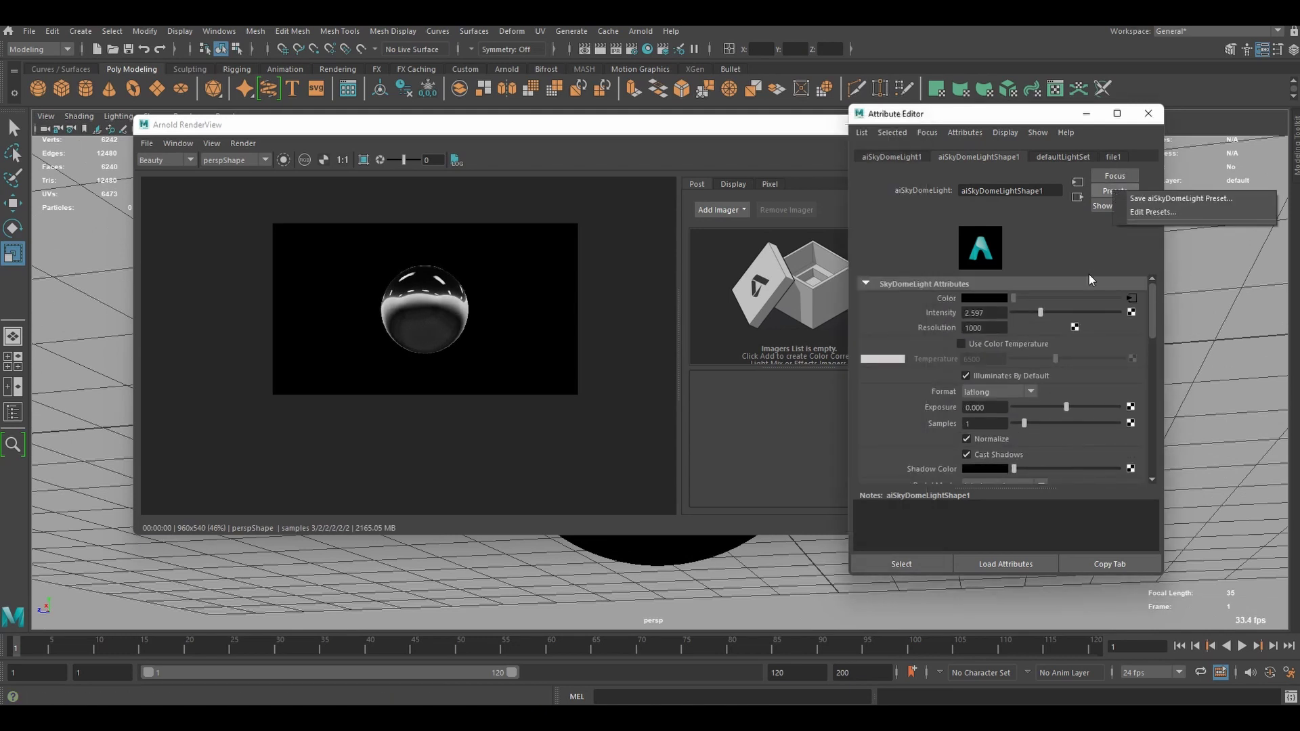
click(1074, 222)
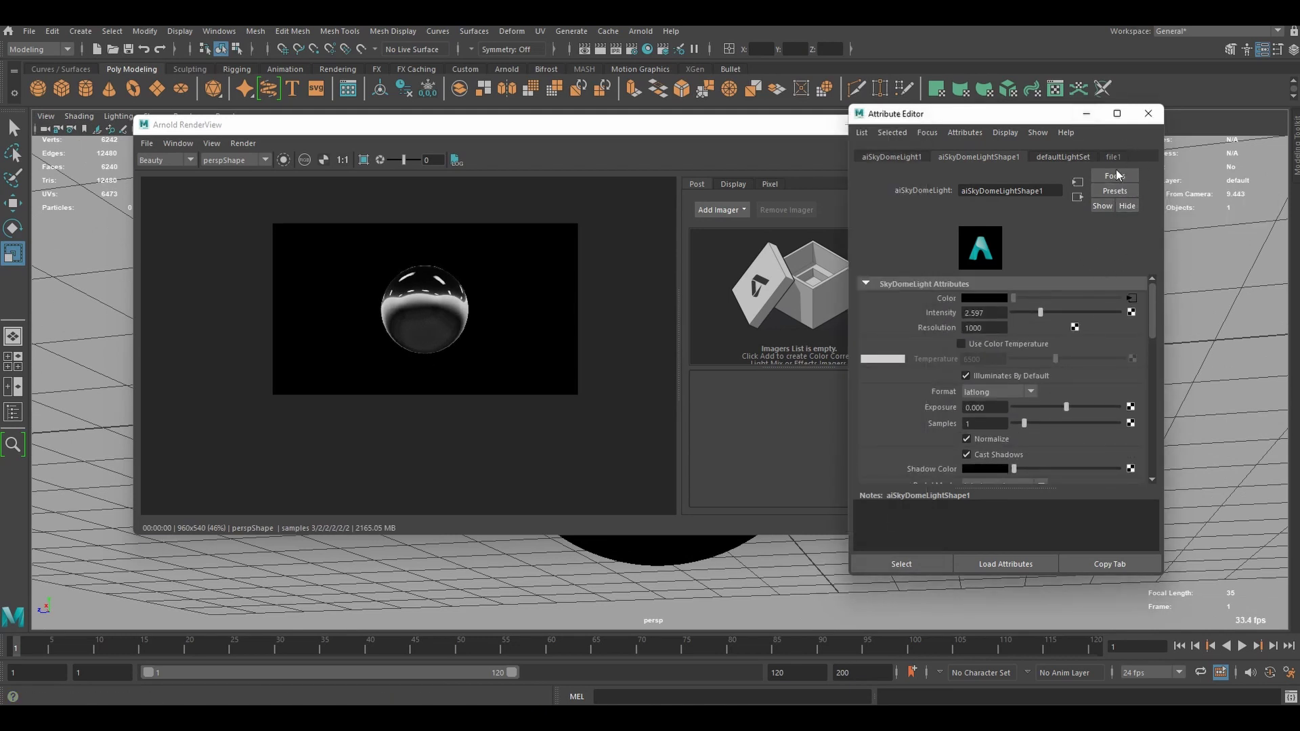
Select the sphere and replace its aiStandardSurface material settings with the Brushed_Metal preset
click(394, 323)
click(1035, 160)
click(1124, 192)
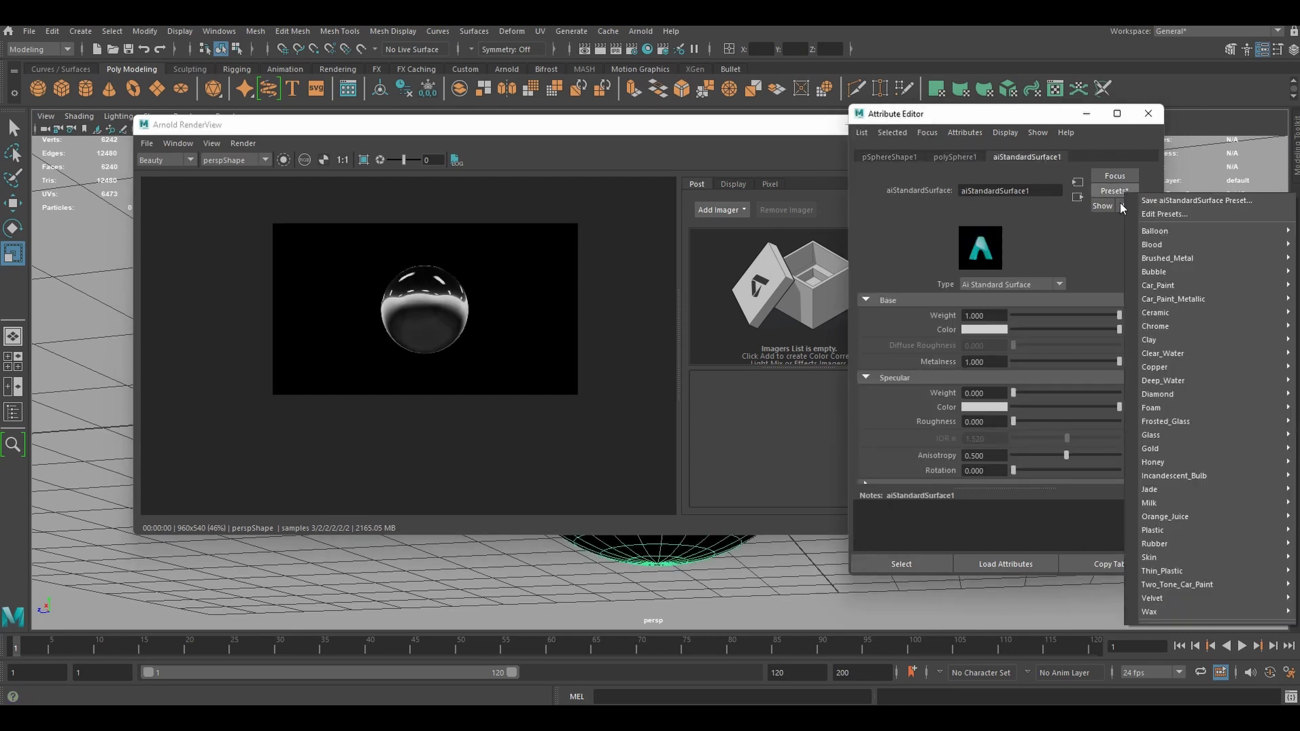
mouse_move(1184, 262)
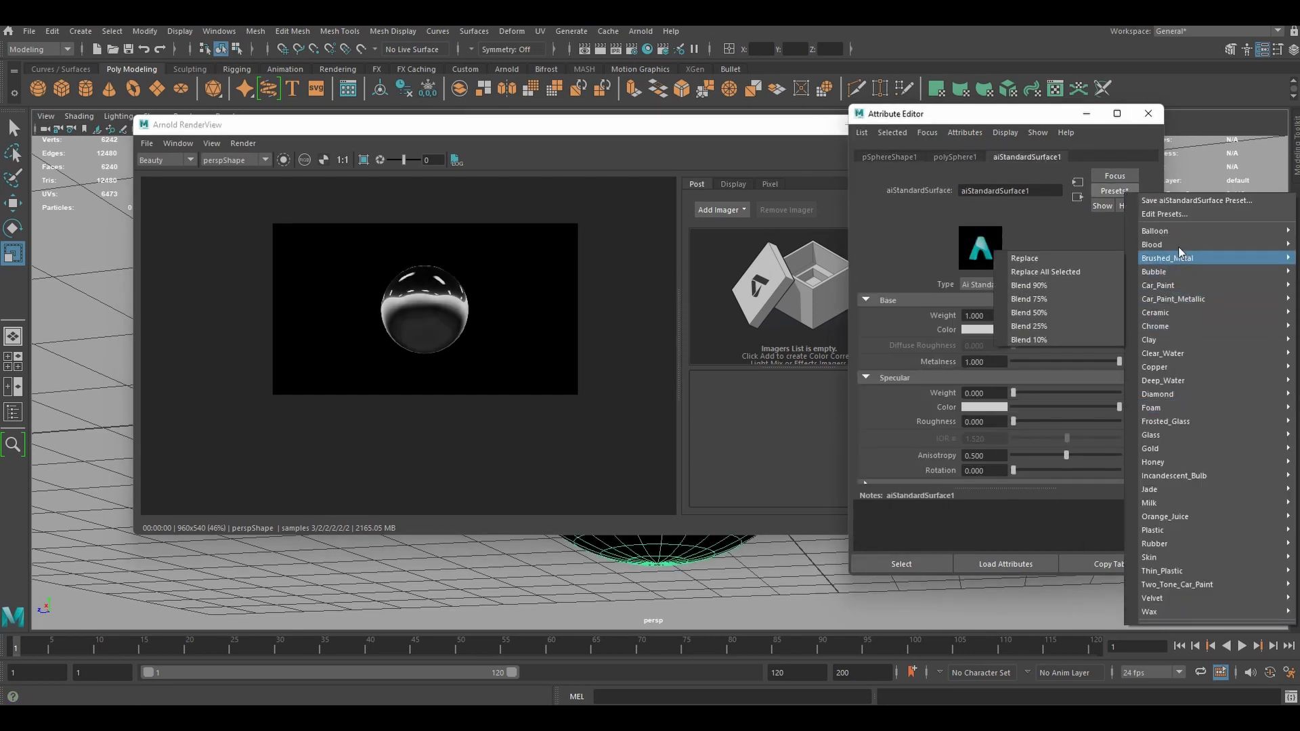
click(1099, 258)
Replace the sphere's material settings with the Clay preset, check the render from another angle, and deselect the sphere
click(1115, 193)
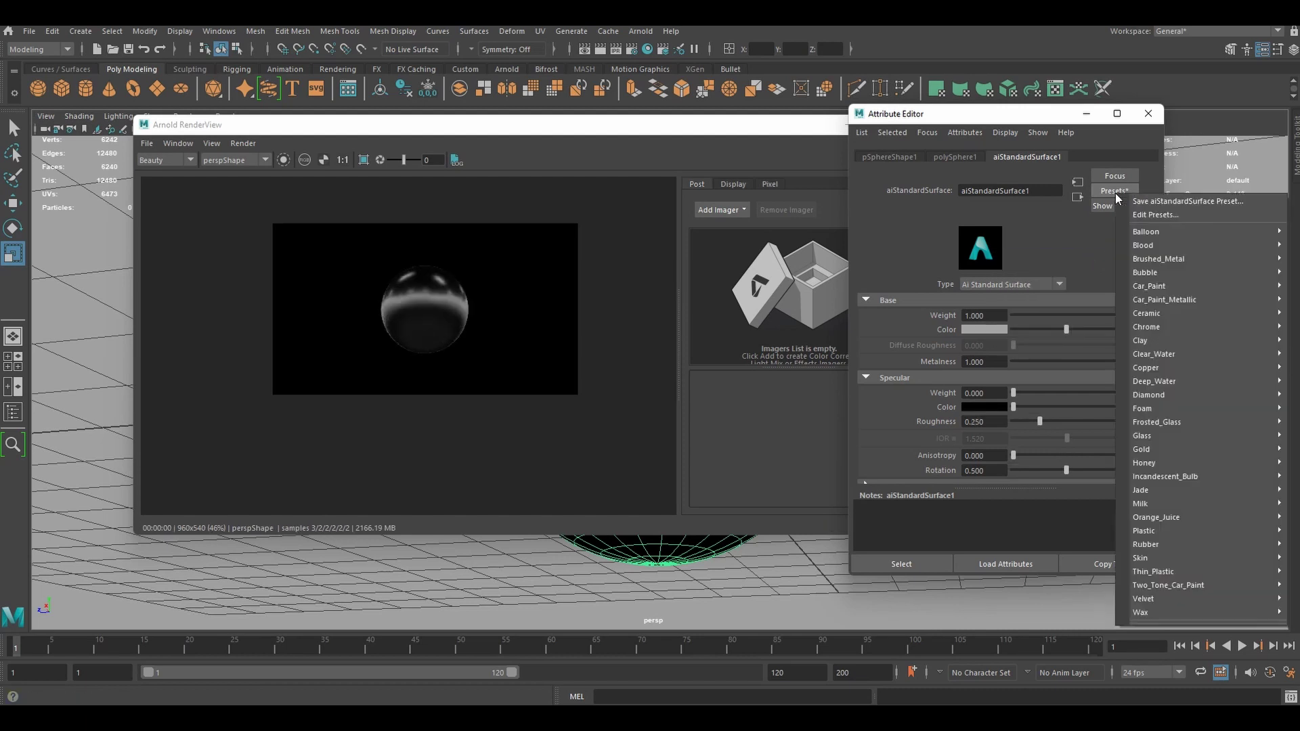
mouse_move(1185, 340)
click(1082, 339)
alt+drag(666, 597, 629, 613)
alt+drag(469, 593, 575, 607)
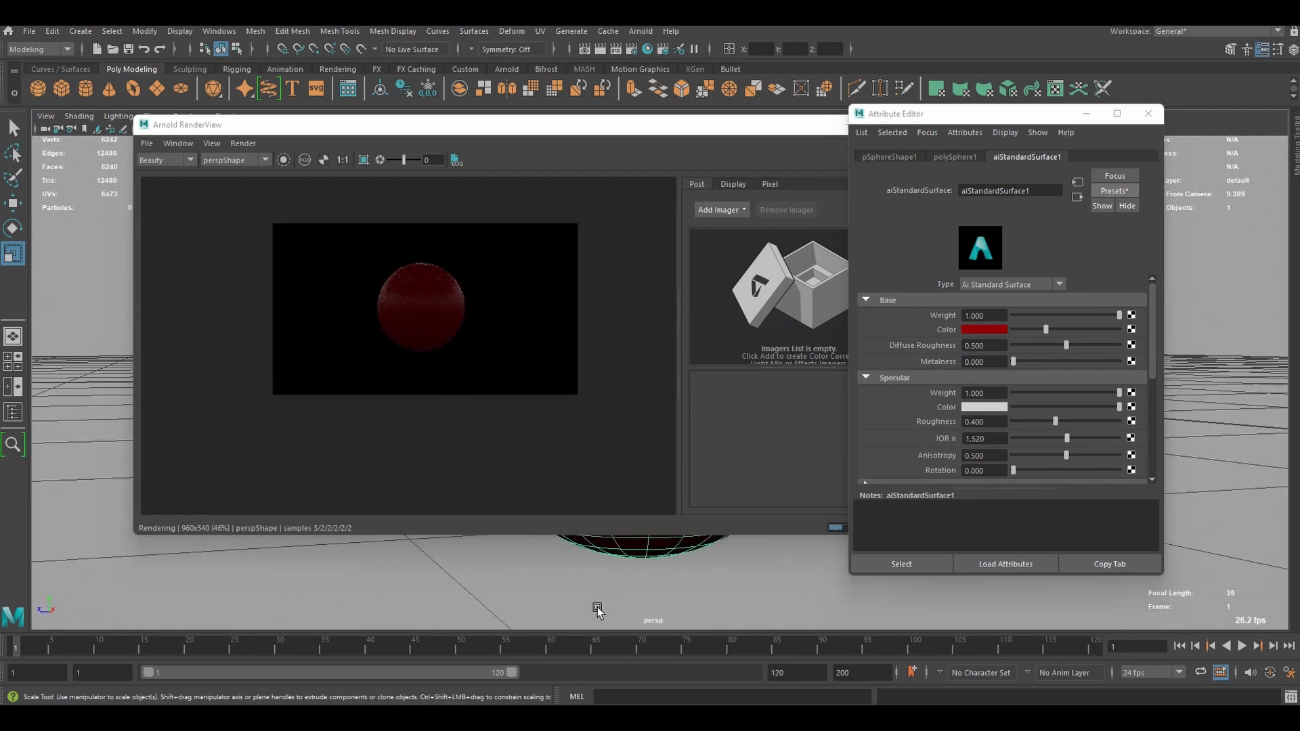
click(553, 584)
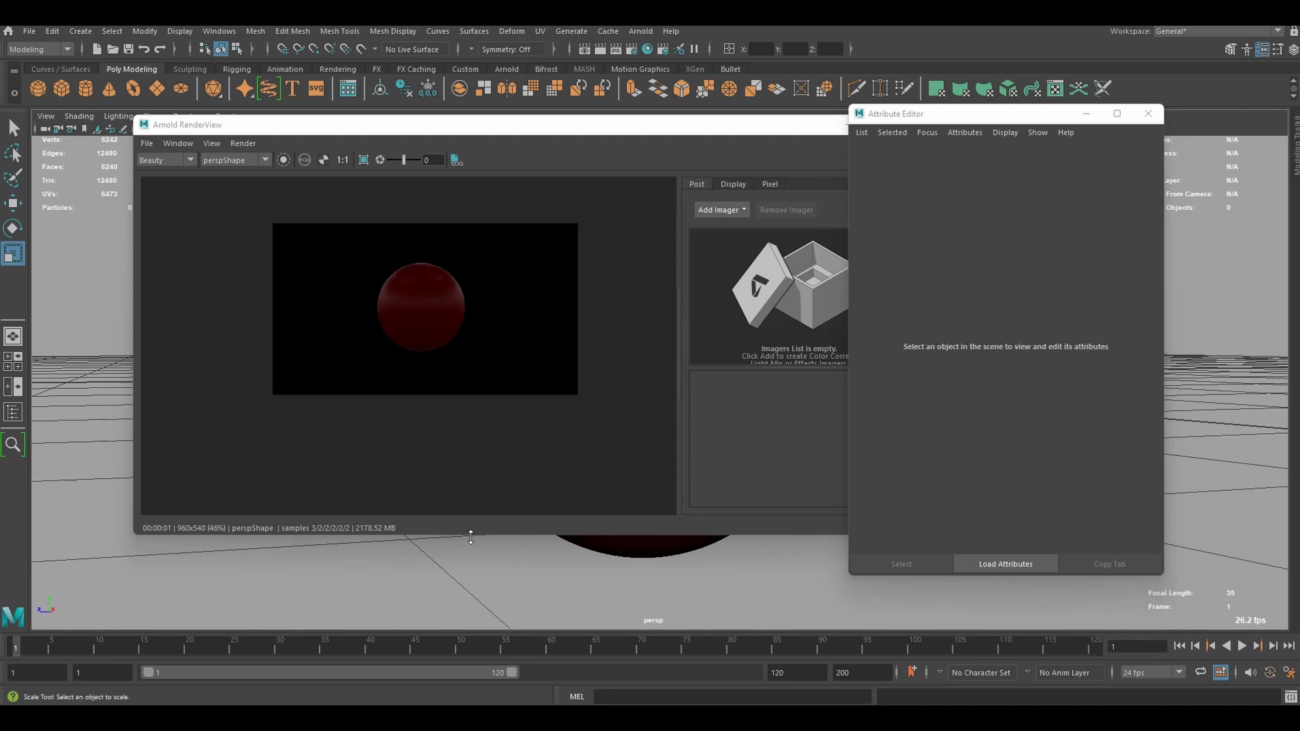
drag(738, 131, 770, 139)
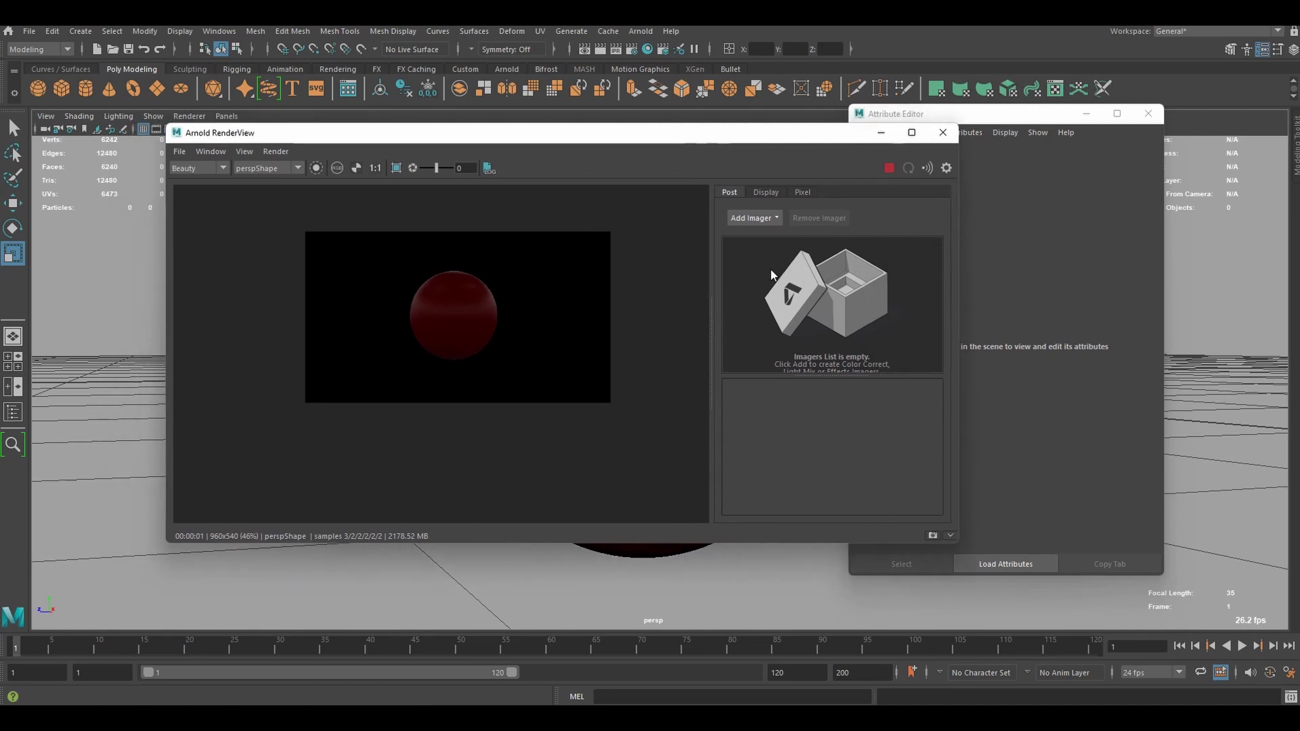